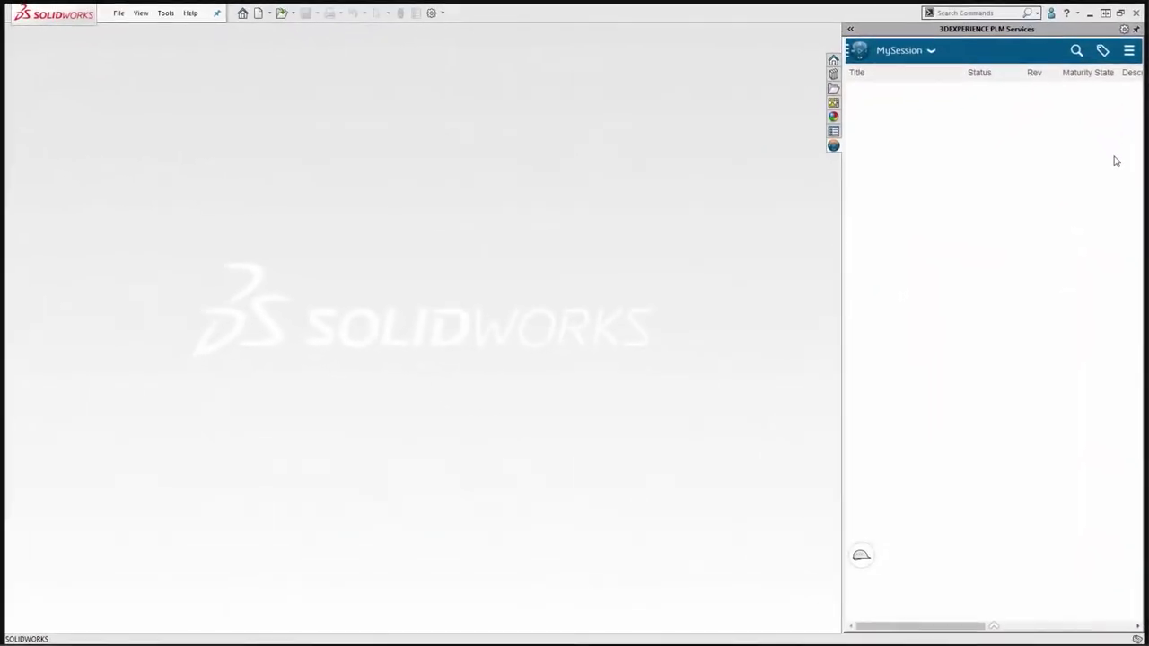
# Step: Read the new customer request post in 3DSwym and return to the MySession view
pyautogui.click(1085, 97)
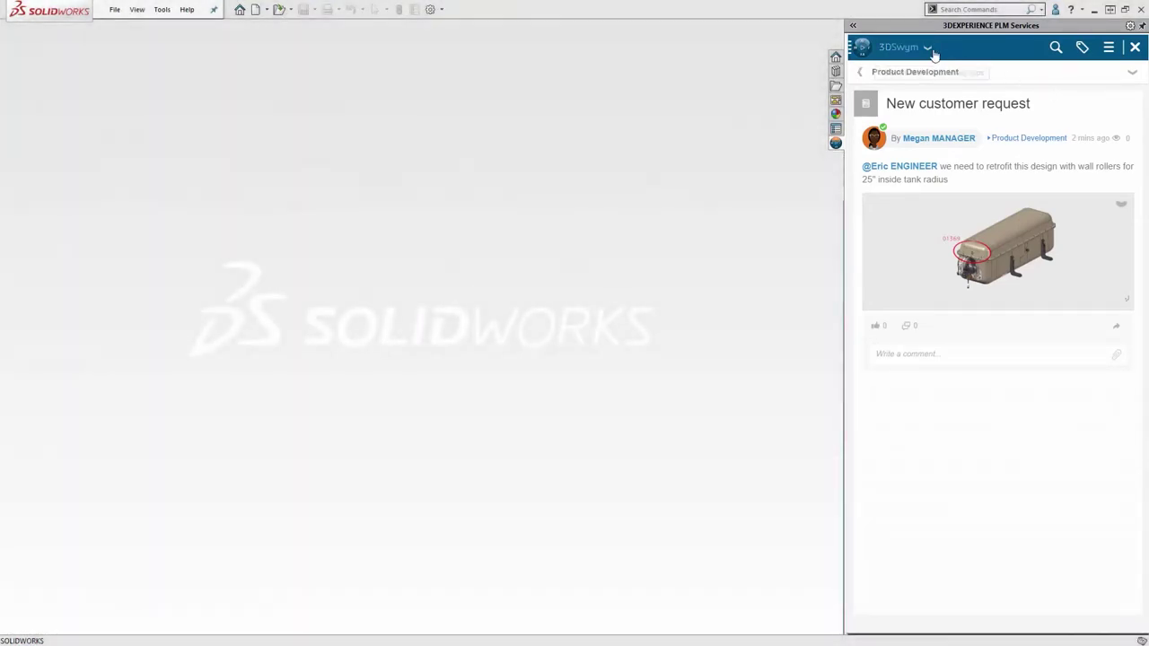
pyautogui.click(931, 52)
pyautogui.click(928, 78)
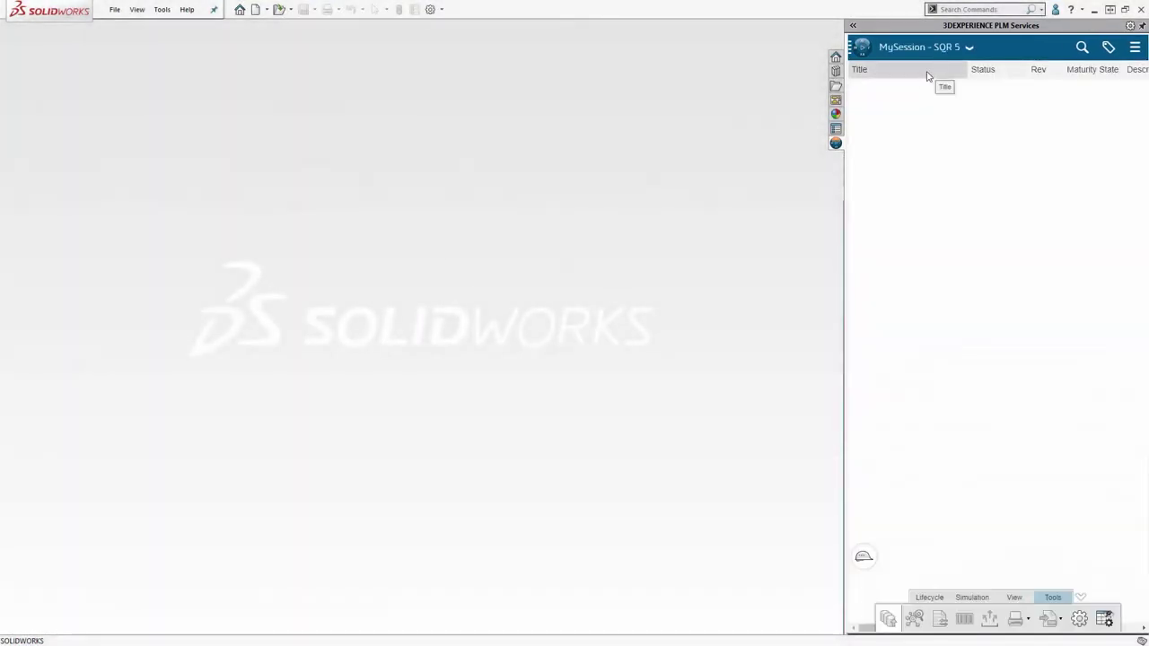
# Step: Search the platform for 1369 and open the 01369(-01 Default) physical product in the graphics area
pyautogui.click(1082, 50)
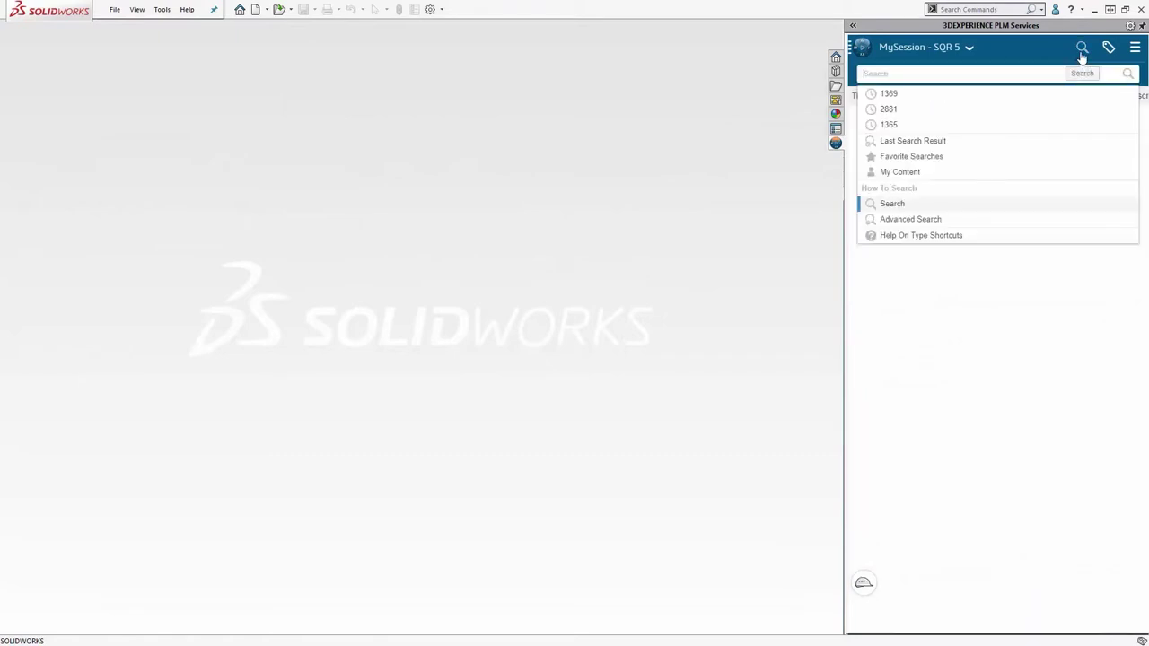
pyautogui.click(1082, 94)
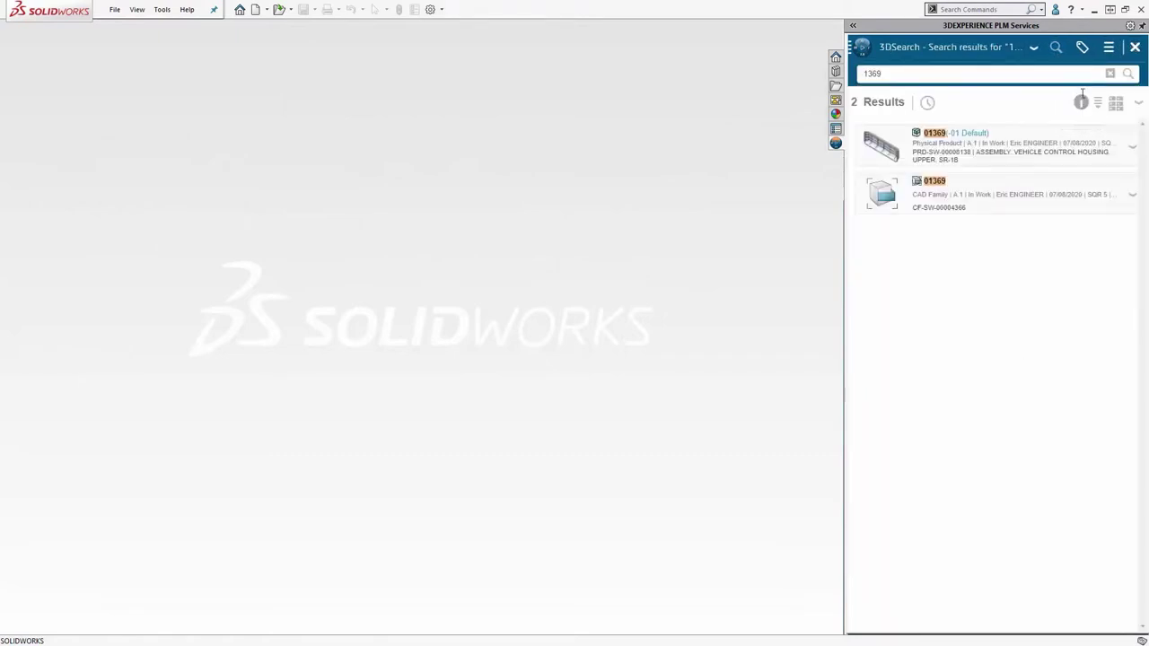
pyautogui.moveTo(1036, 143); pyautogui.dragTo(630, 171)
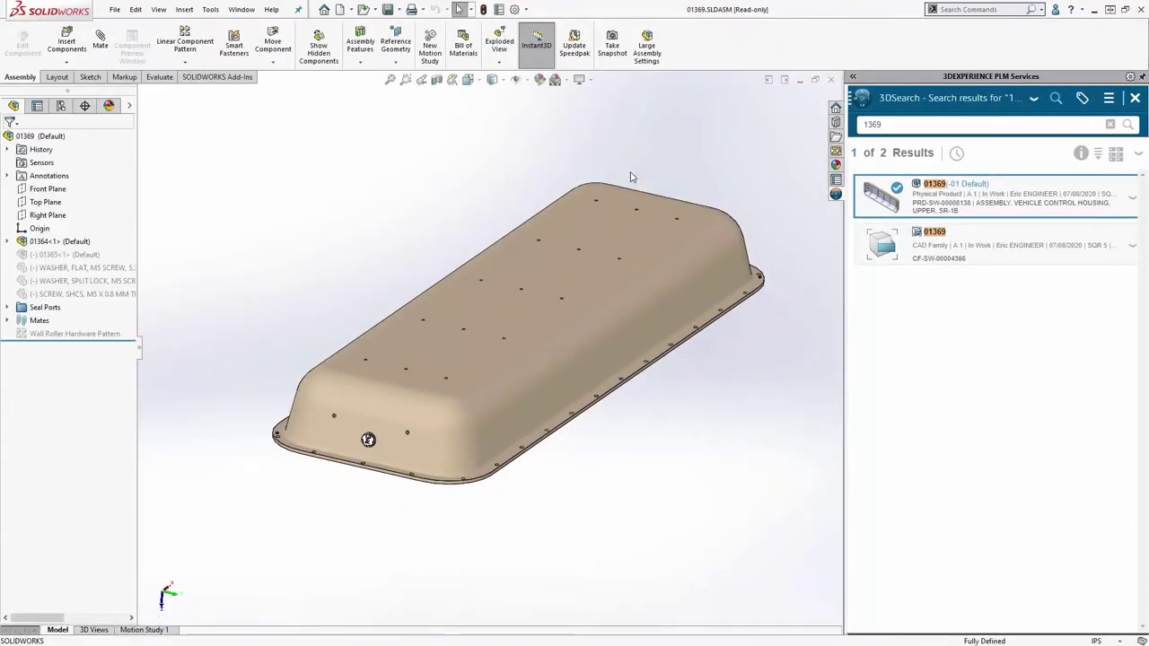
# Step: Return to the MySession structure and reserve the top-level 01369 assembly
pyautogui.click(898, 99)
pyautogui.click(938, 119)
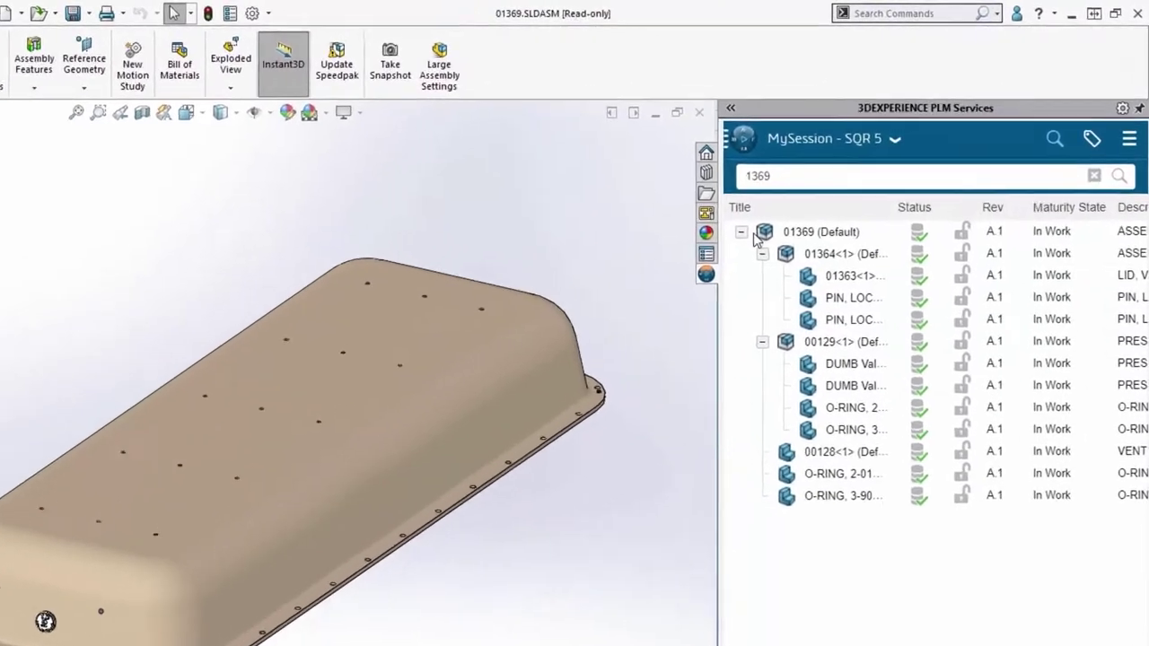
pyautogui.rightClick(869, 165)
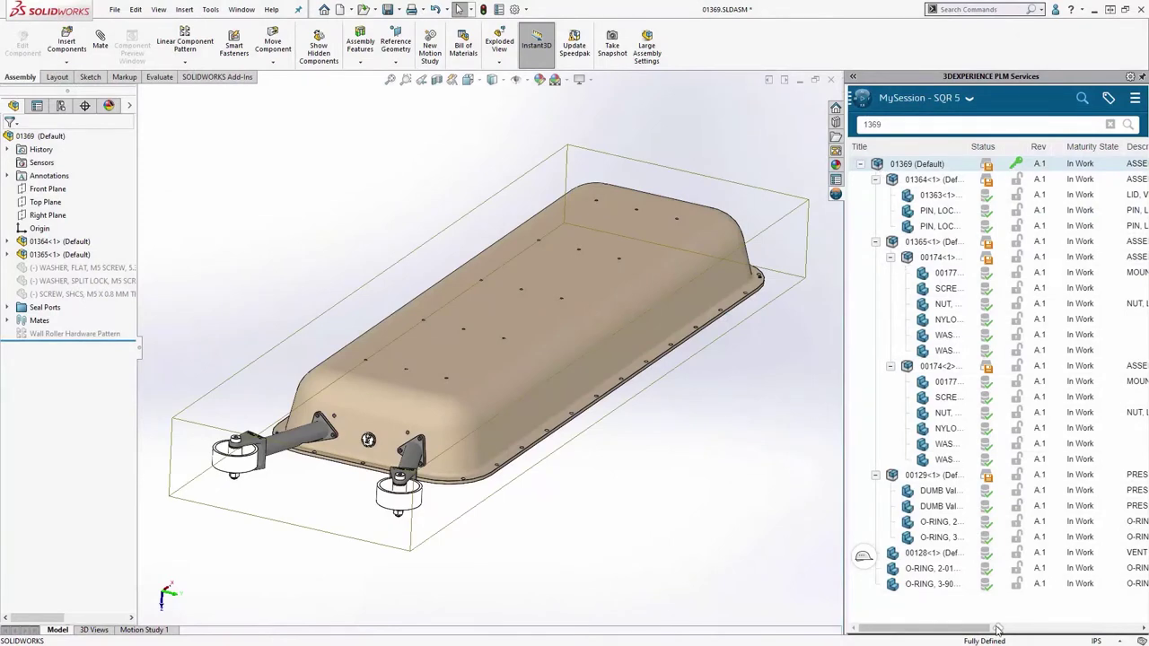
# Step: Explore the relations of assembly 01369 and open its parent assembly 02881 in Lightweight mode
pyautogui.moveTo(997, 630)
pyautogui.click(1051, 598)
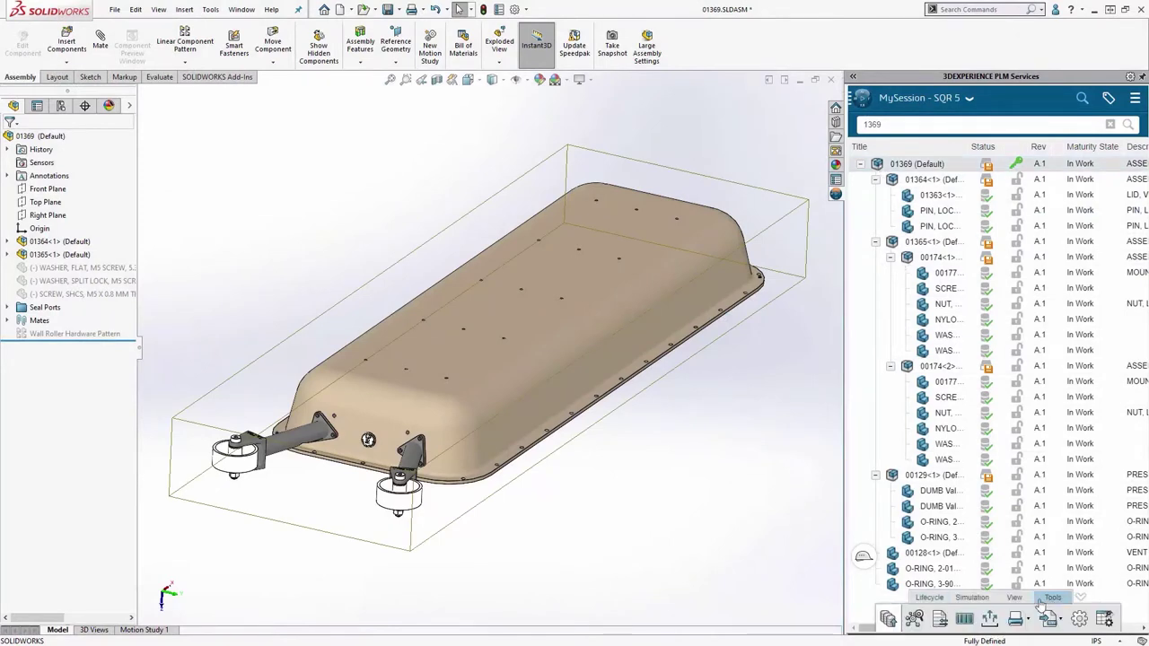
pyautogui.click(914, 619)
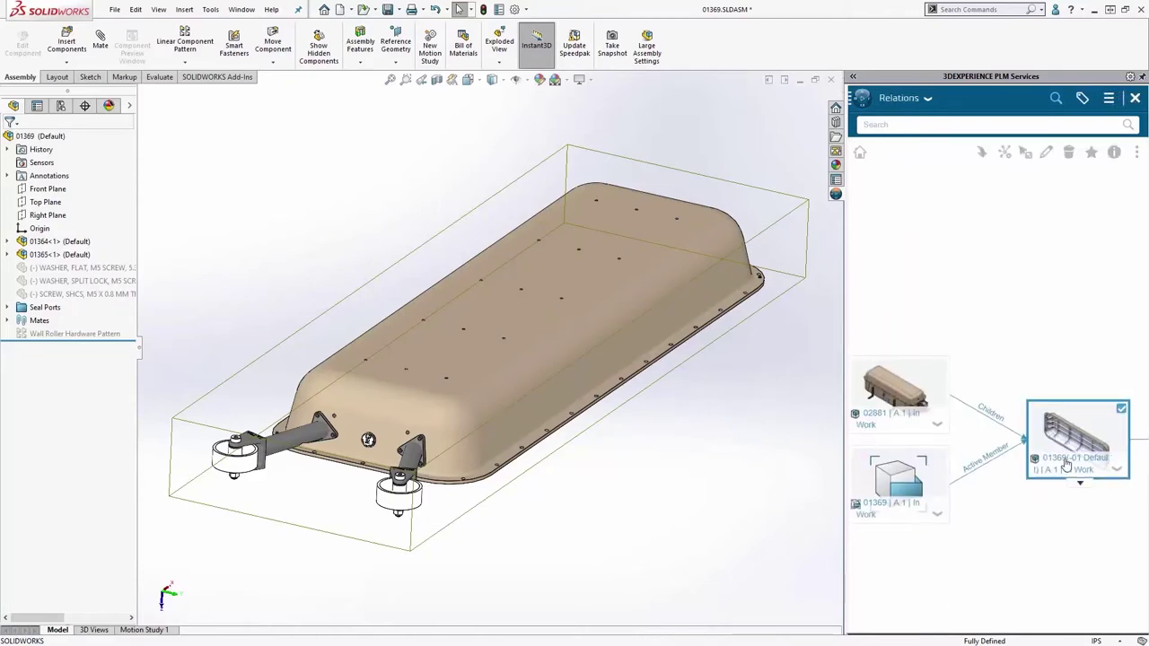
pyautogui.click(930, 396)
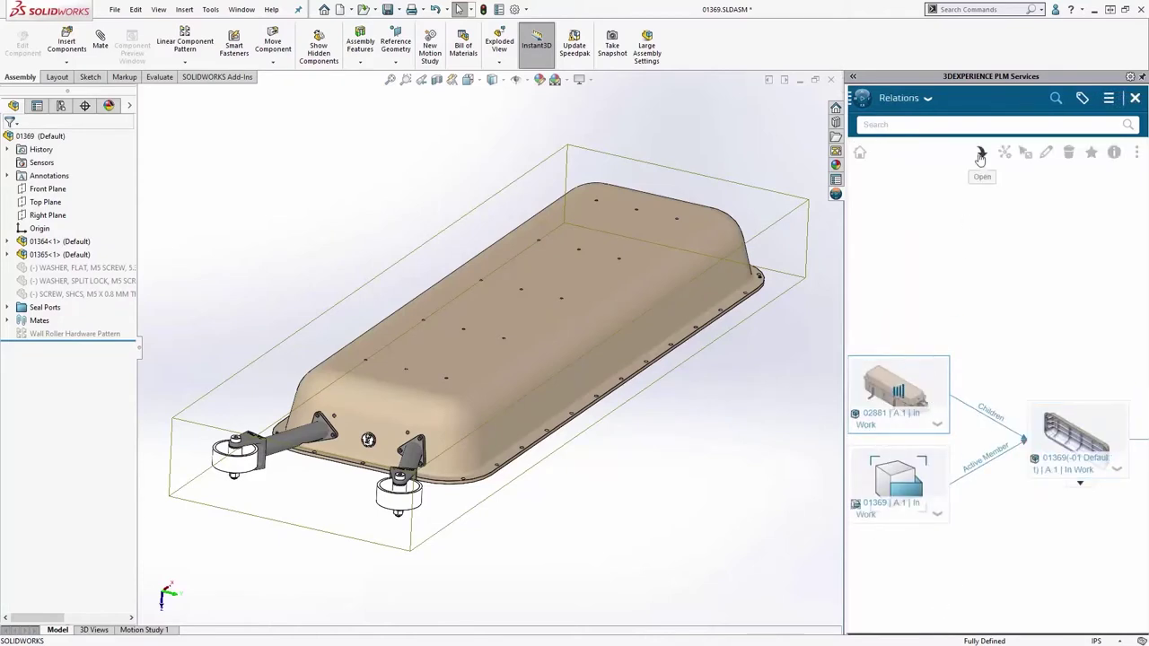
pyautogui.click(980, 154)
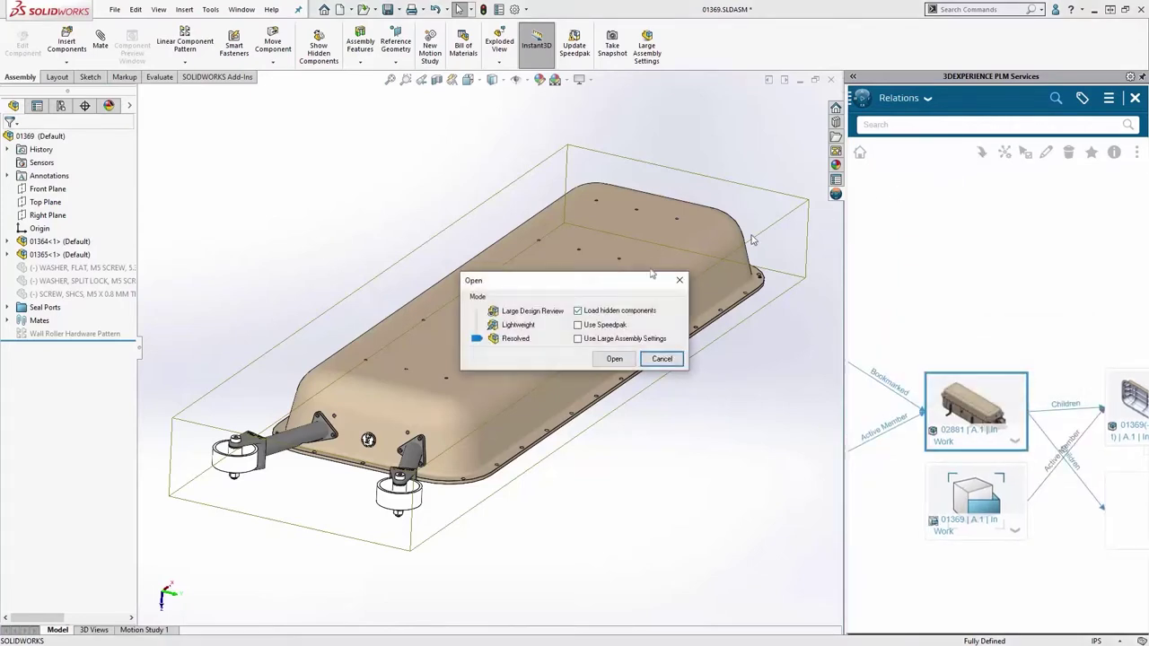
pyautogui.click(476, 326)
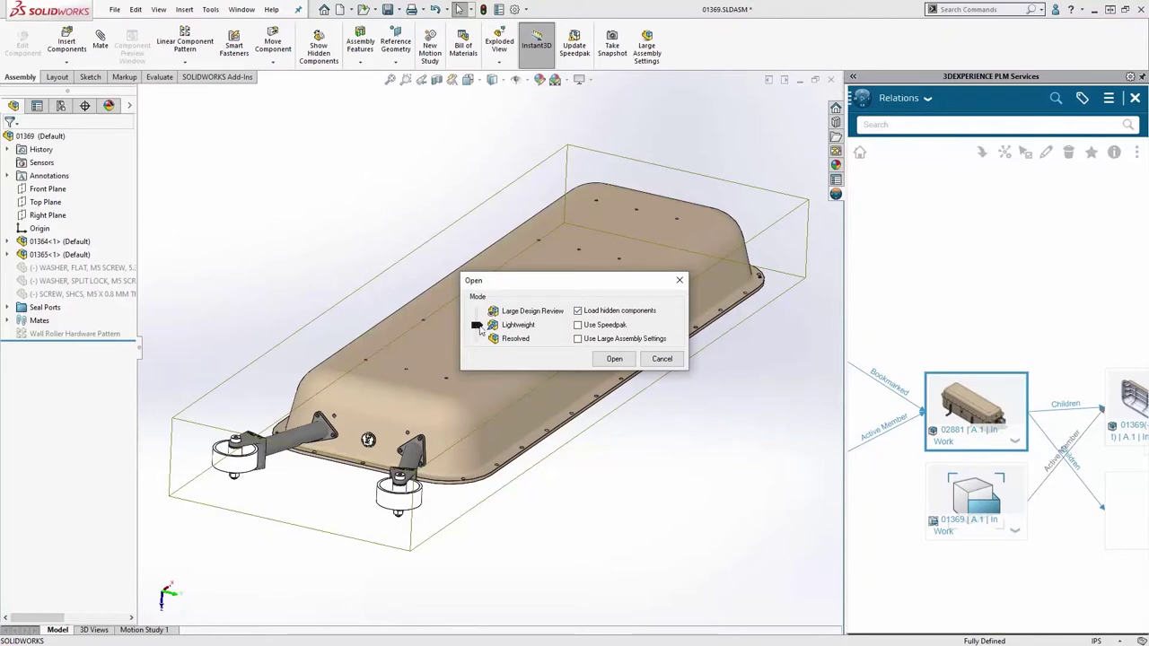
pyautogui.click(599, 359)
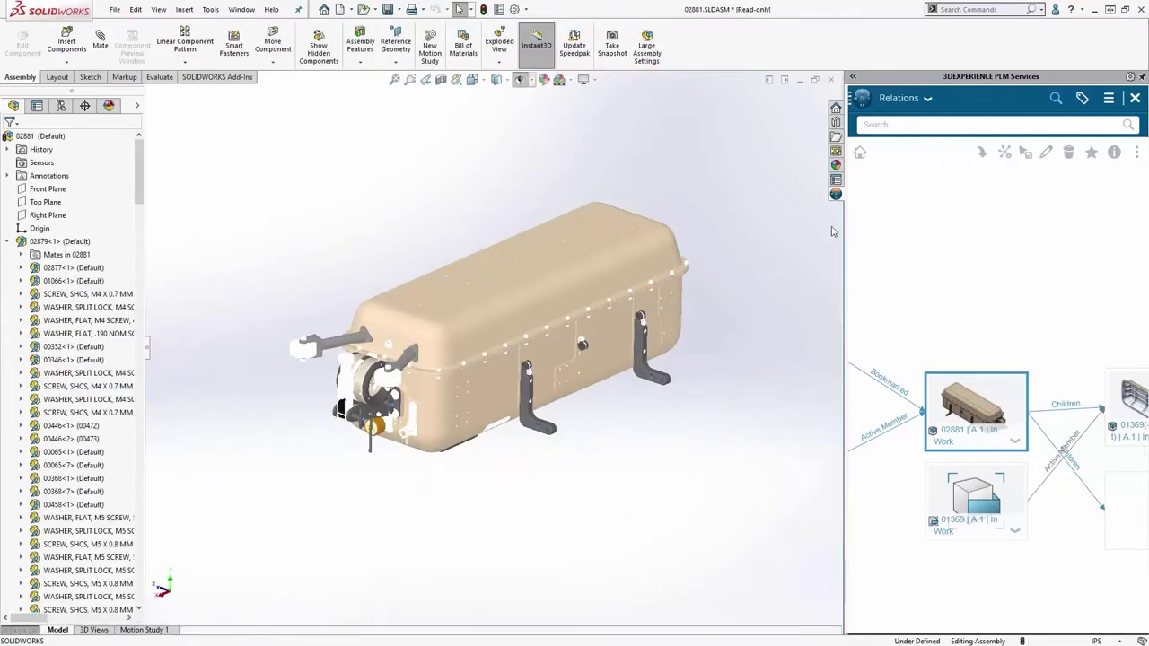
# Step: Return to the MySession structure and reserve the top-level 02881 assembly
pyautogui.click(927, 99)
pyautogui.click(934, 123)
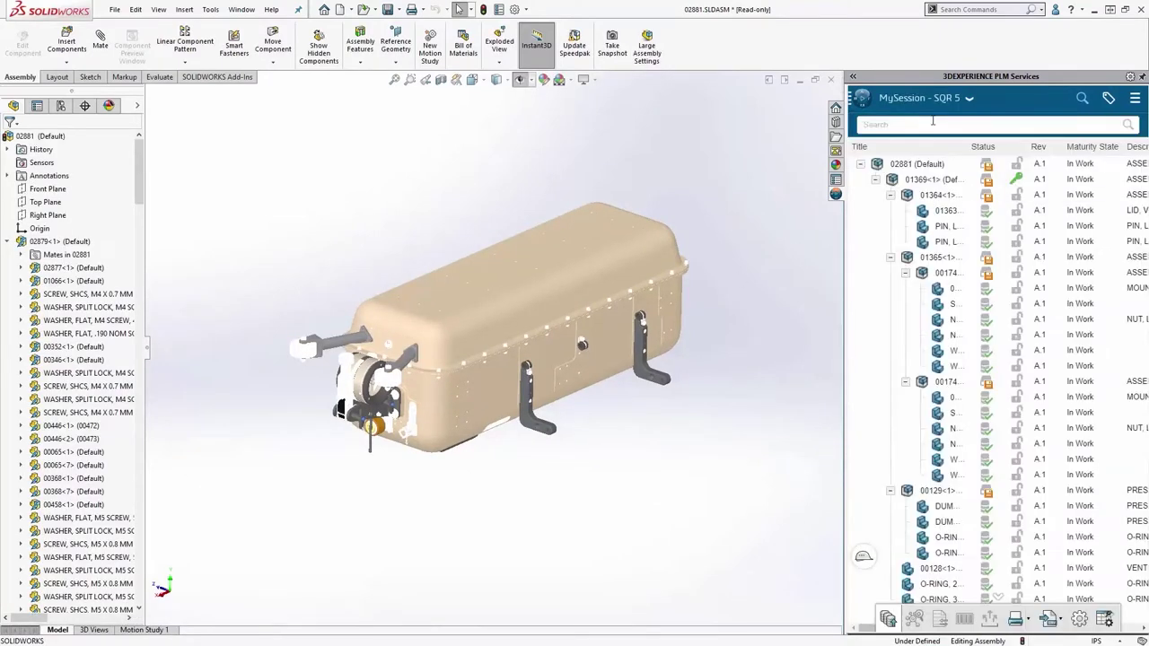
pyautogui.rightClick(875, 173)
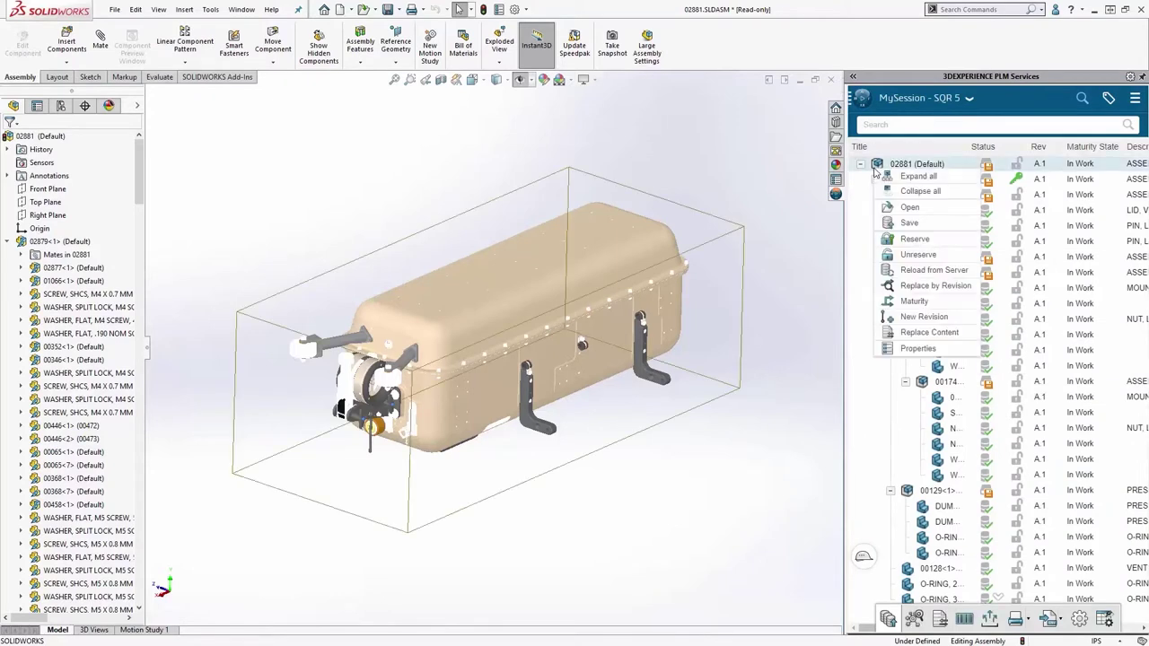
pyautogui.click(882, 240)
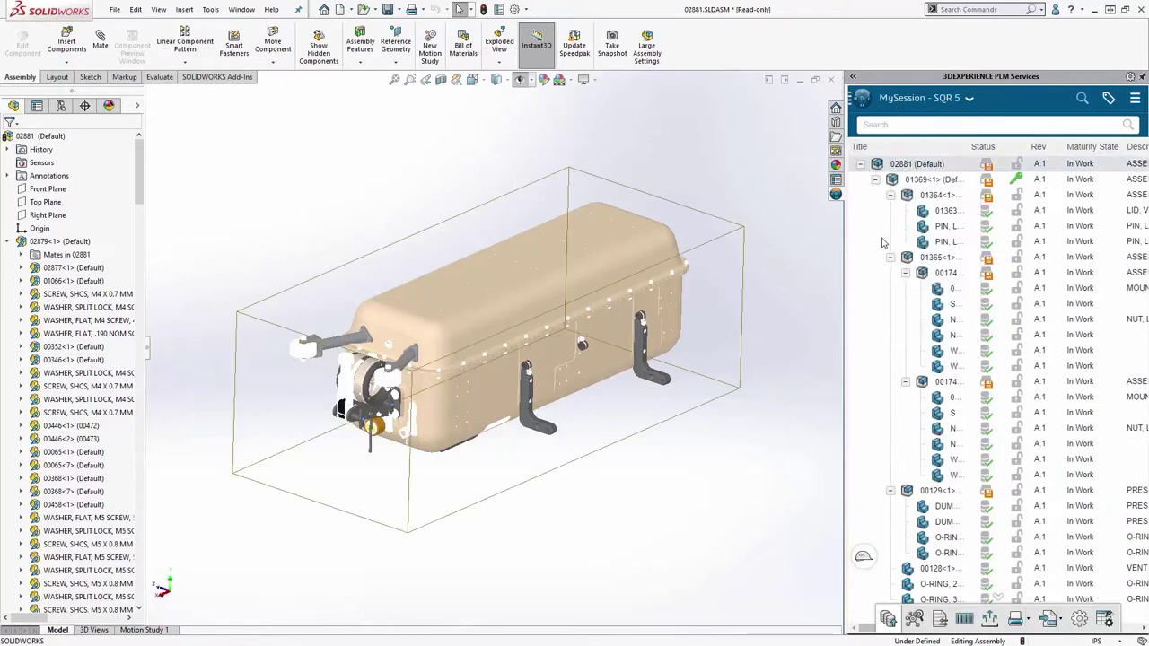
# Step: Save assembly 02881 to 3DEXPERIENCE with a new revision for 01369.SLDASM, releasing the reservations after the save
pyautogui.rightClick(880, 167)
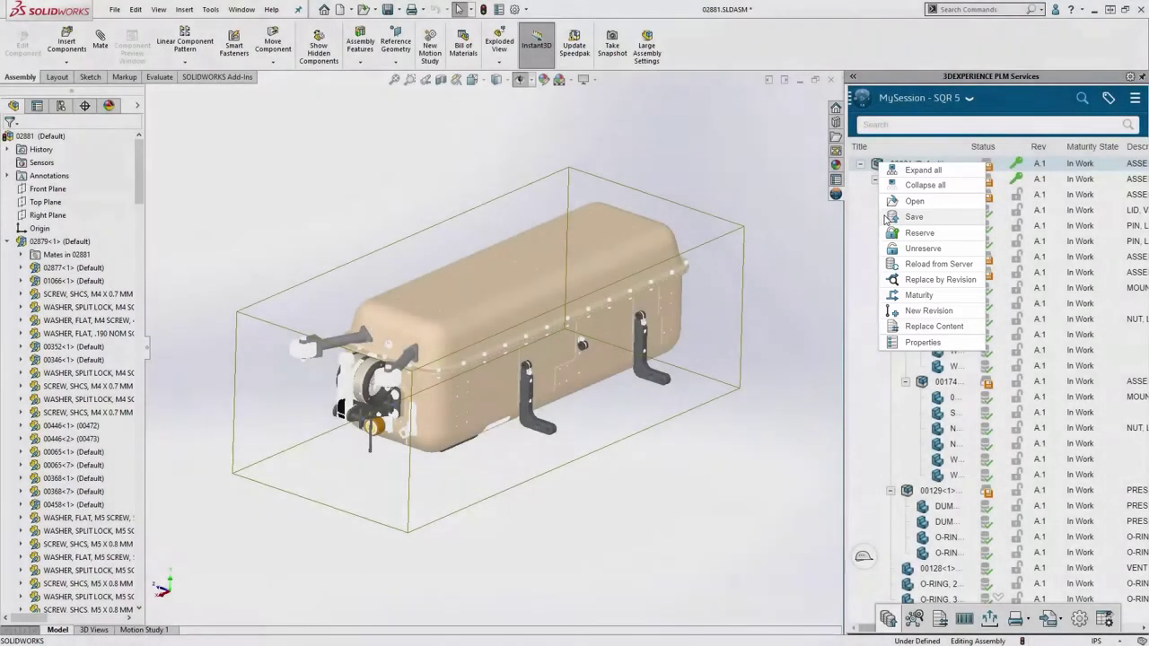
pyautogui.click(912, 217)
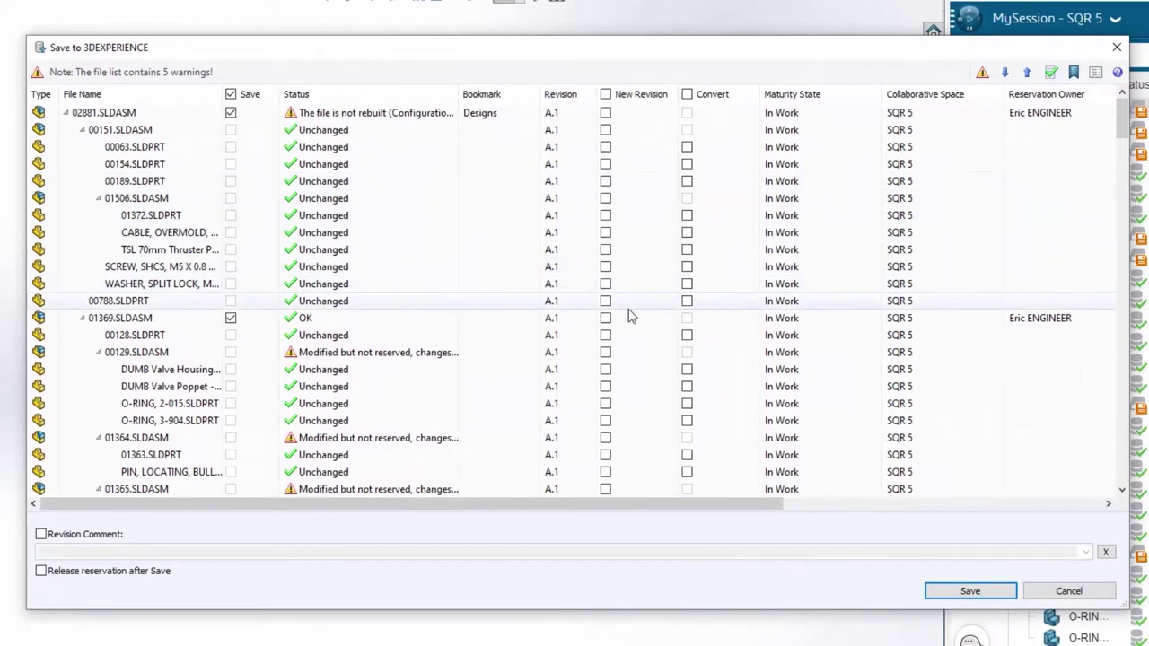
pyautogui.click(605, 320)
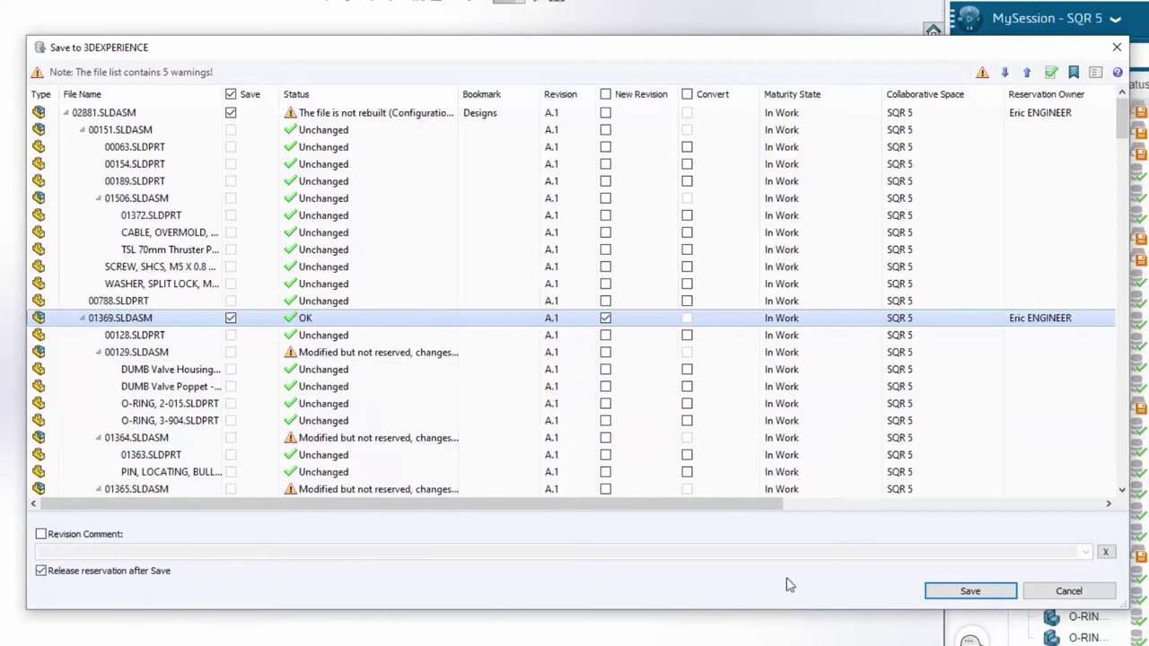
pyautogui.click(953, 592)
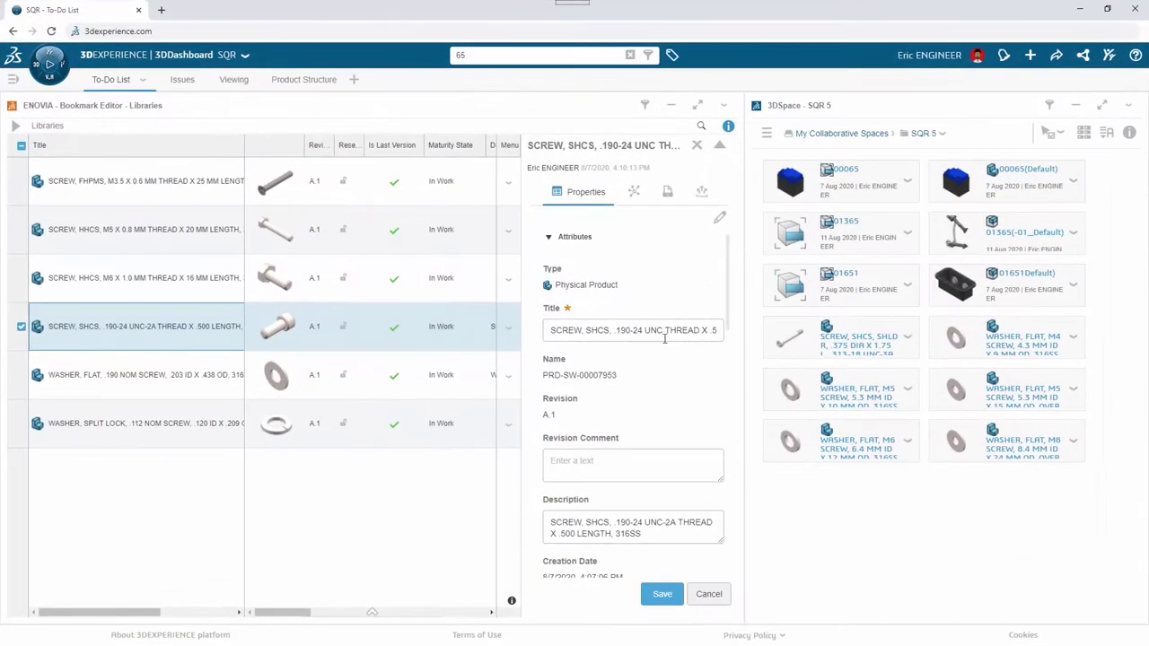
# Step: Add "-2A" after UNC in the title of the .190-24 SHCS screw and view its where-used relations
pyautogui.click(662, 331)
pyautogui.write('-2A')
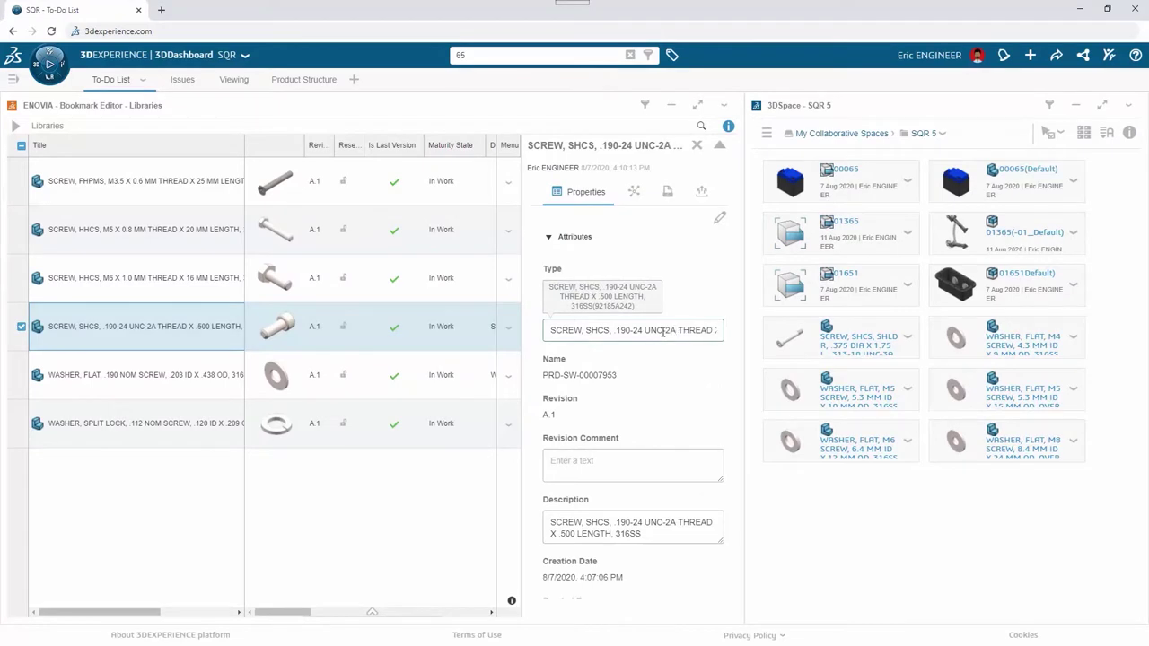
pyautogui.click(632, 203)
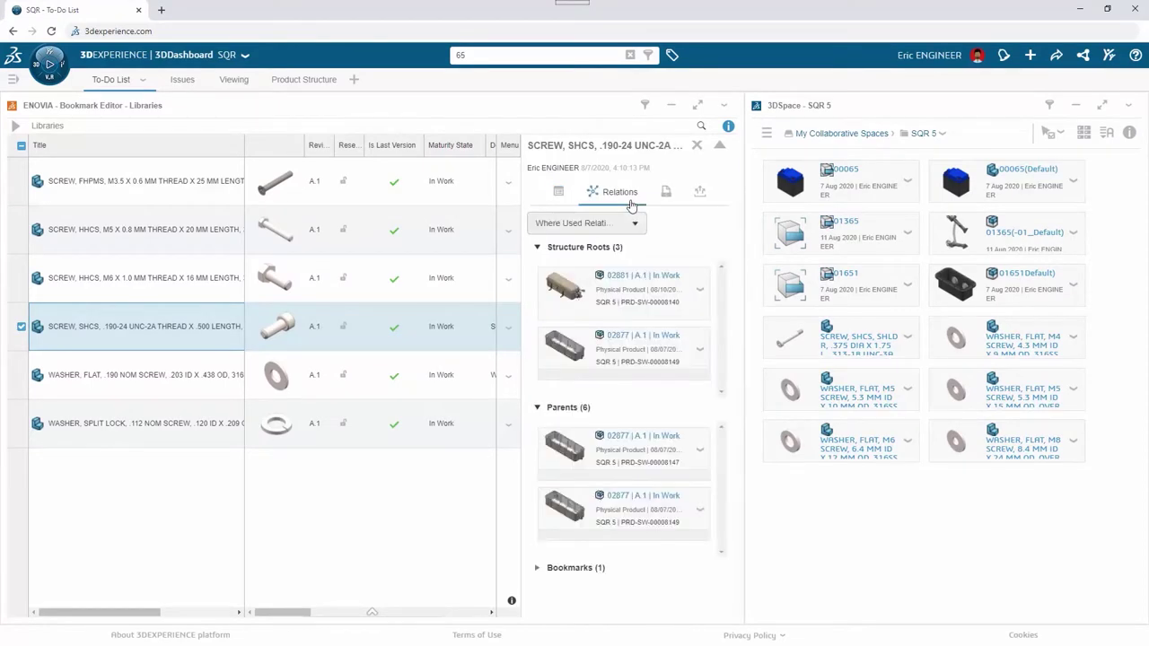
# Step: Add 01365(-01_Default) from the SQR 5 collaborative space to the Libraries bookmark and select it there
pyautogui.moveTo(993, 235); pyautogui.dragTo(299, 485)
pyautogui.click(123, 183)
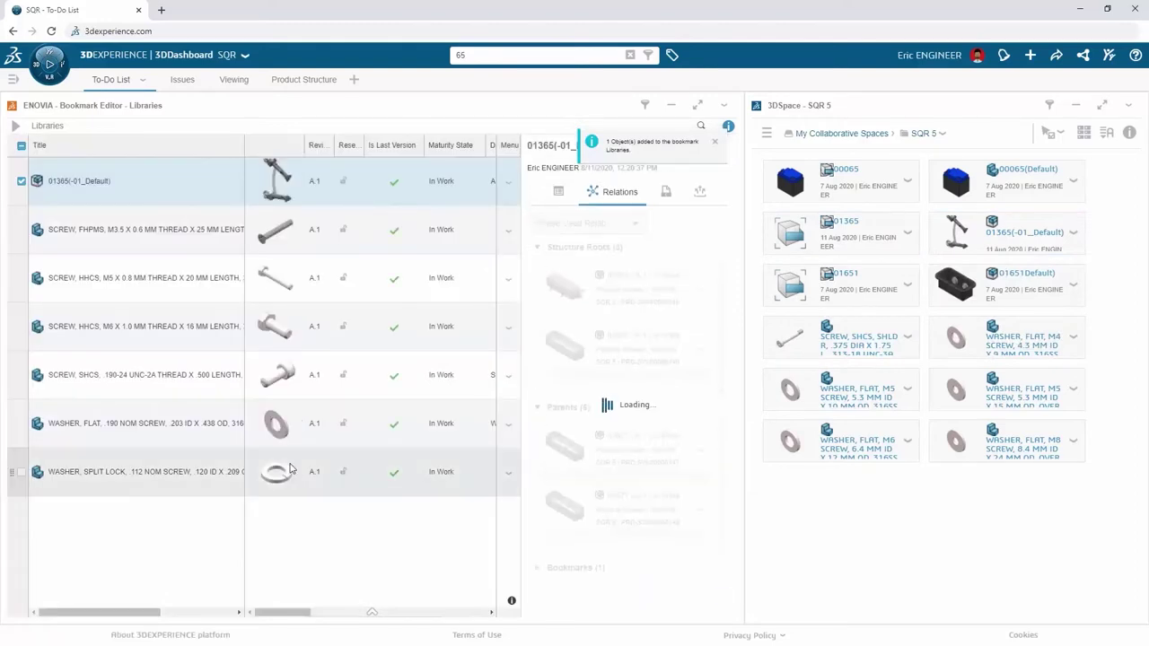
# Step: Add the Collaborative Tasks app above the To-Do List widgets and attach 01365(-01_Default) to the "New roller assembly" task
pyautogui.click(50, 63)
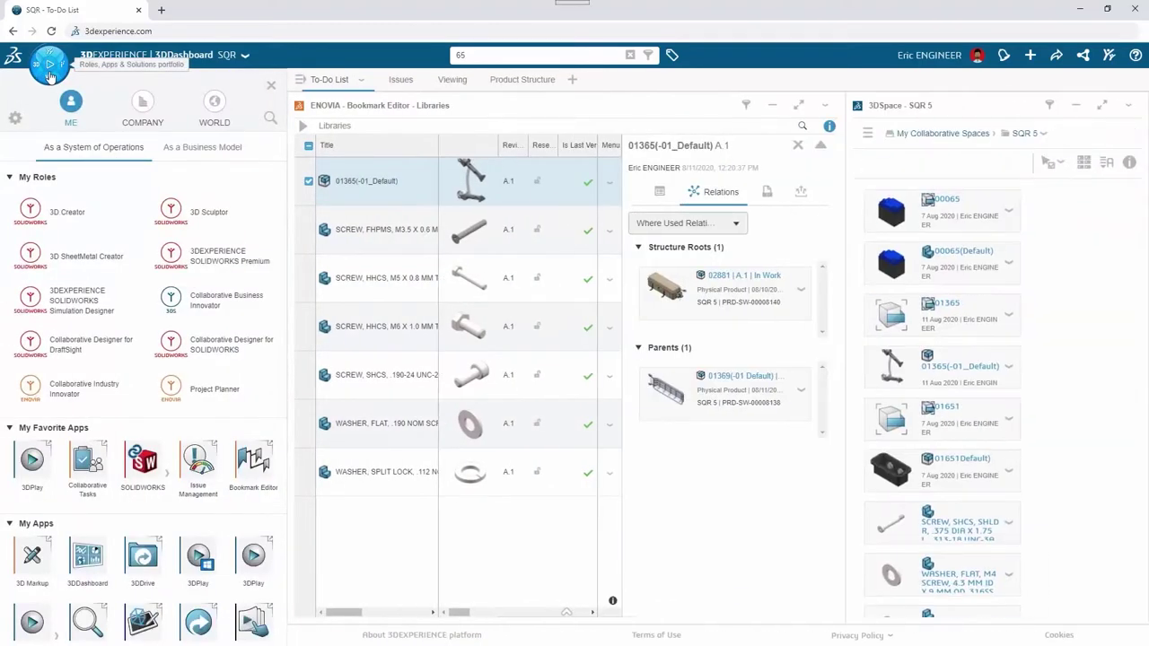
pyautogui.moveTo(87, 462); pyautogui.dragTo(668, 94)
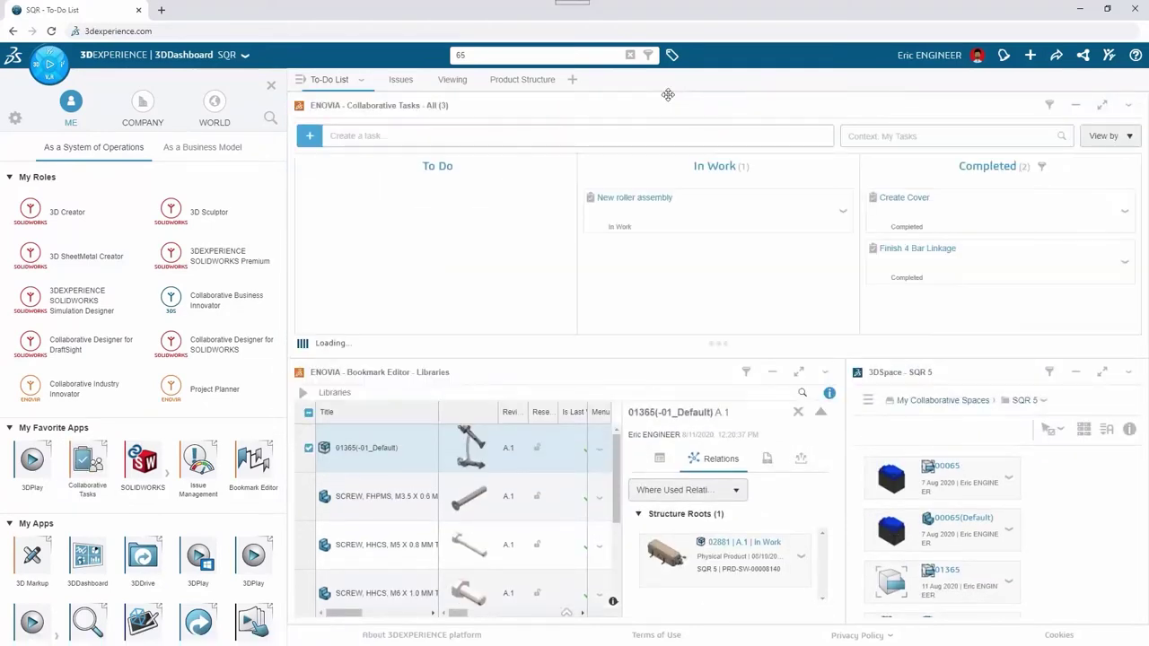
pyautogui.click(271, 86)
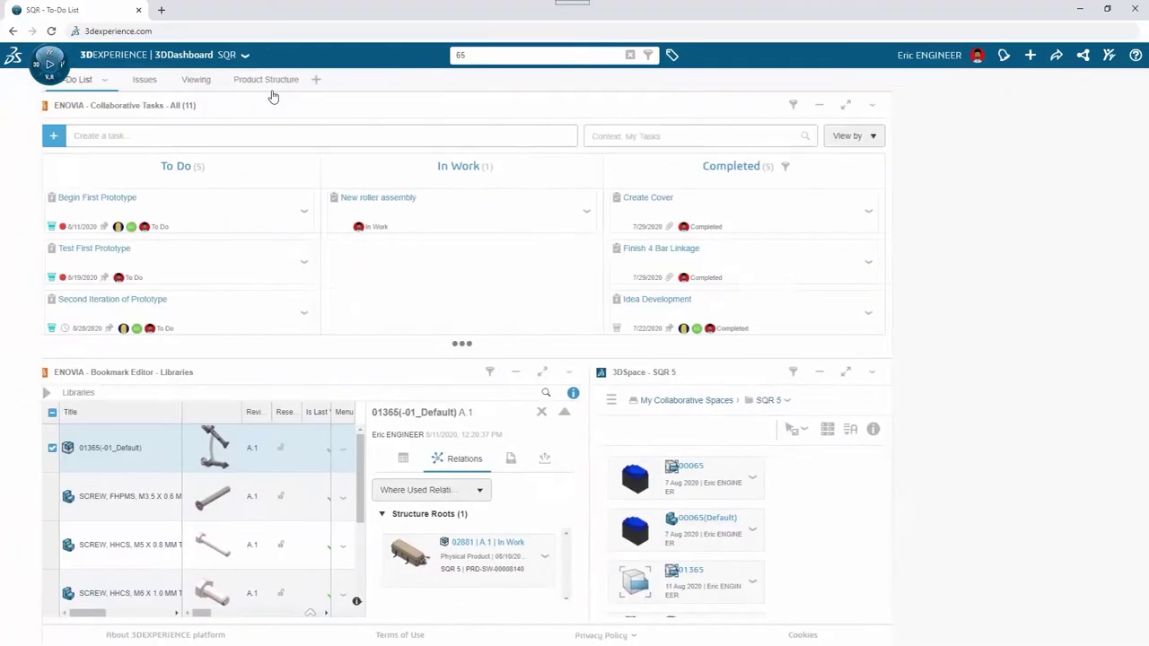
pyautogui.moveTo(206, 448); pyautogui.dragTo(525, 228)
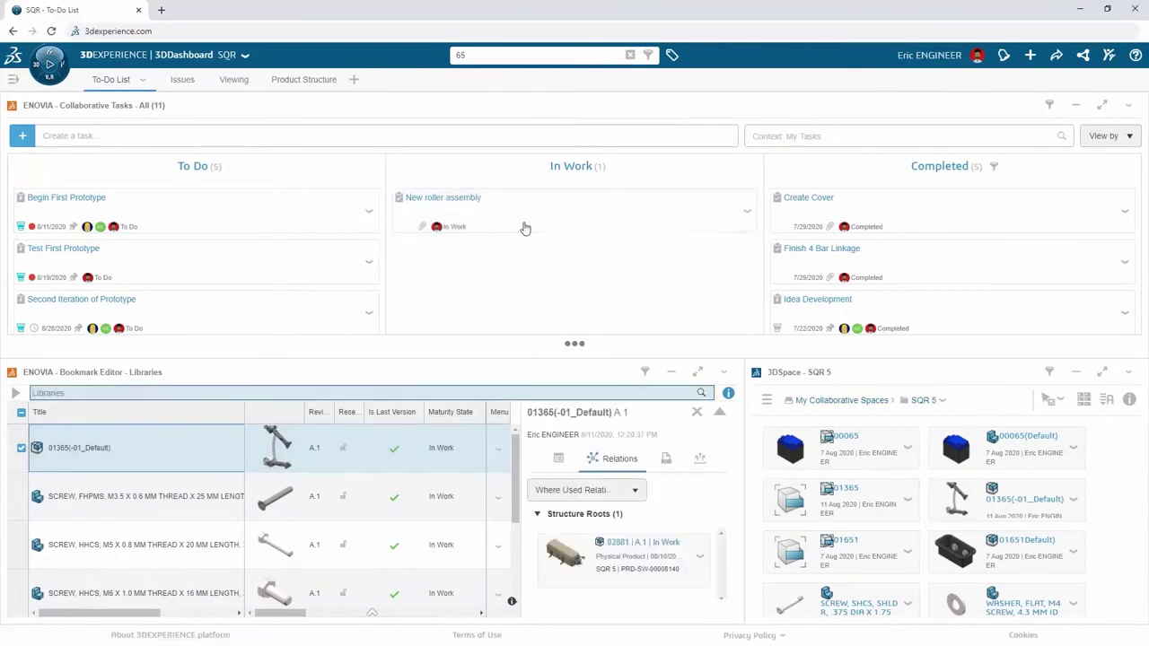
# Step: Load 02881 on the Product Structure dashboard and find 1365 in the context of that assembly
pyautogui.click(298, 83)
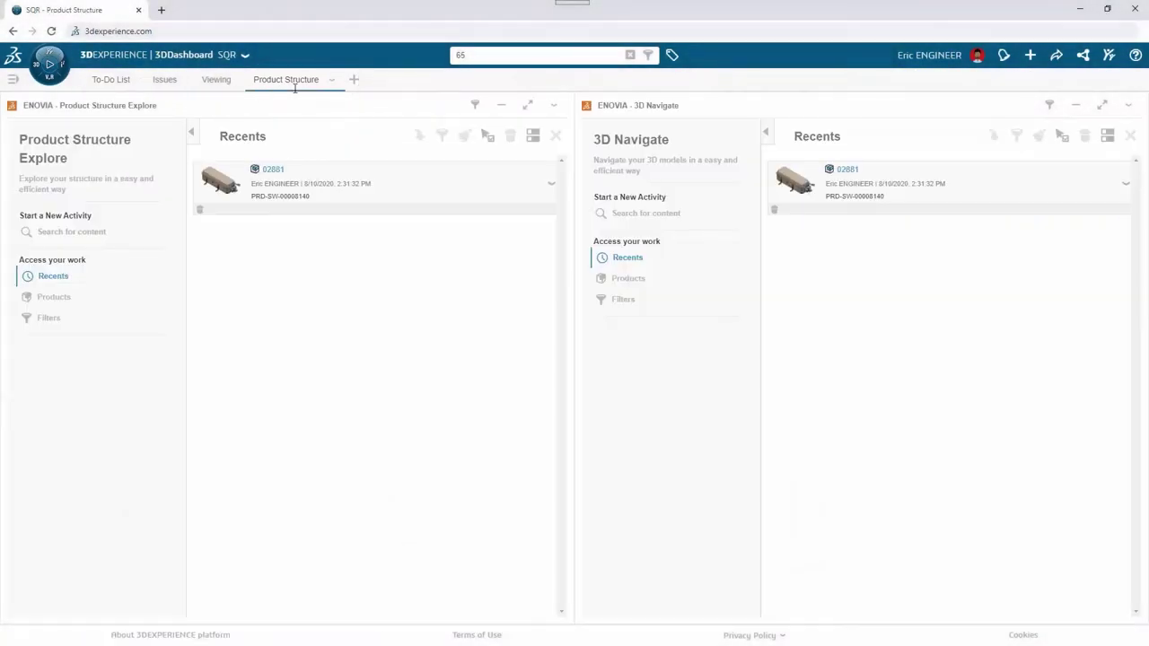
pyautogui.click(330, 184)
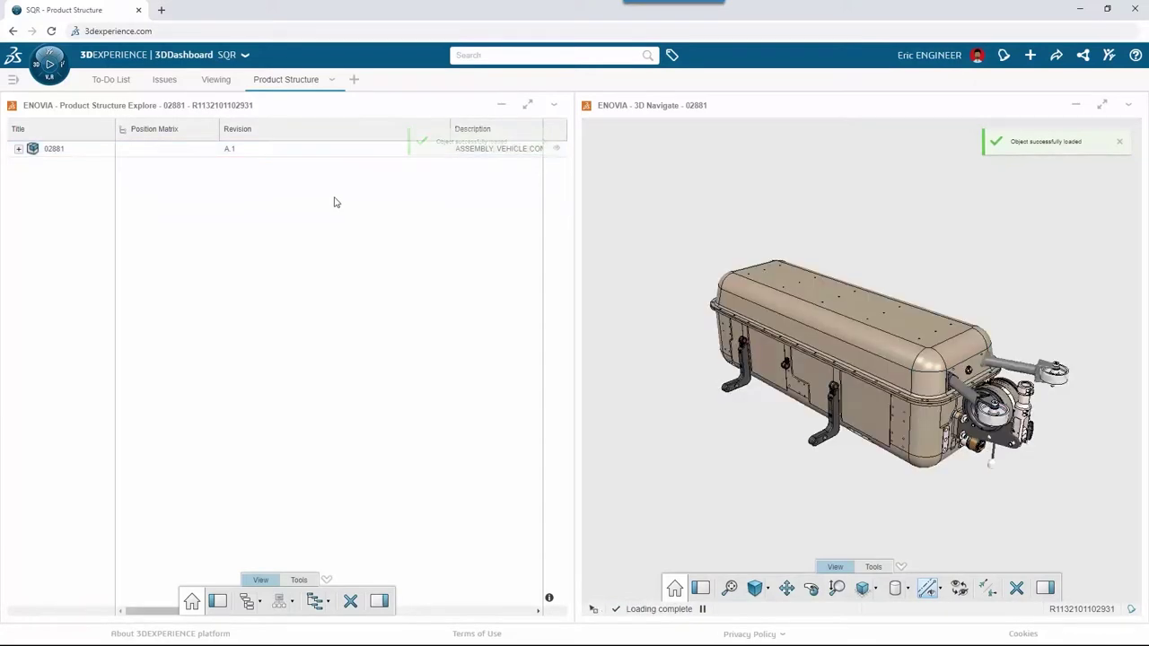
pyautogui.rightClick(36, 149)
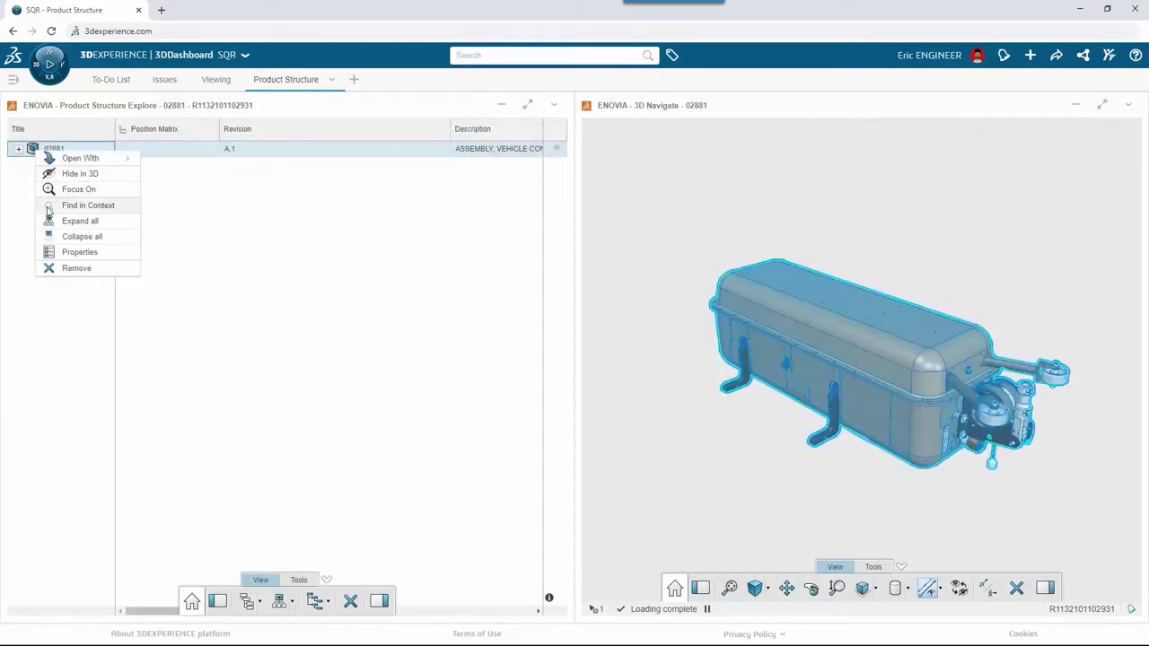
pyautogui.click(50, 206)
pyautogui.write('1365')
pyautogui.click(88, 209)
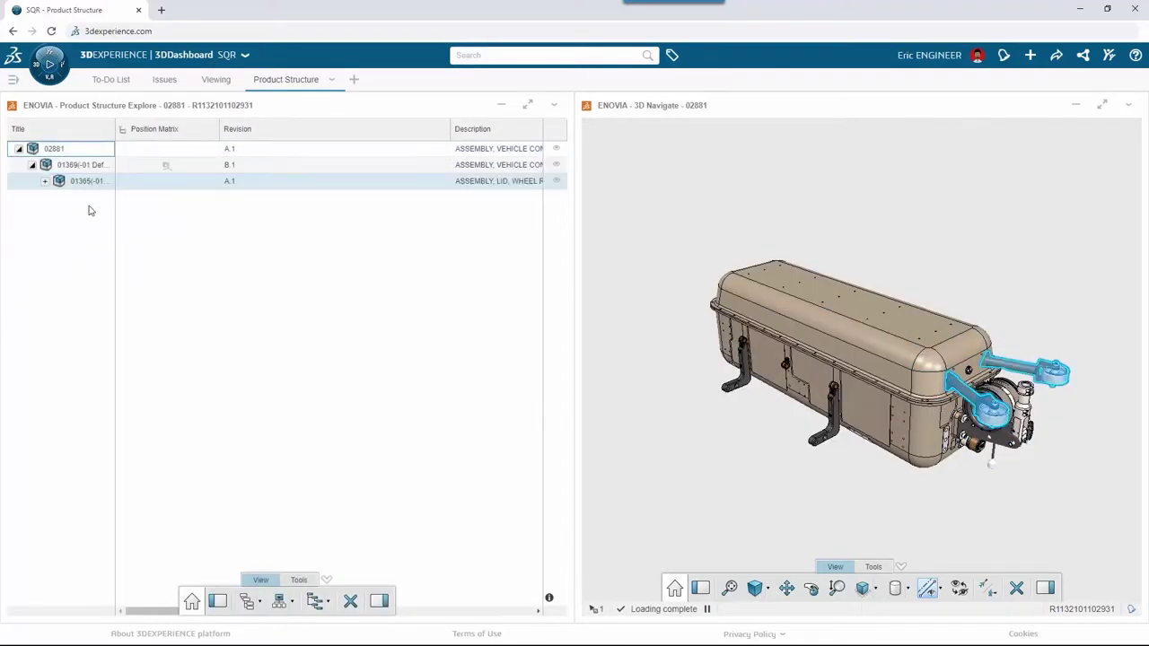
# Step: Hide the Position Matrix column in the product structure table and fit the remaining columns to their content
pyautogui.rightClick(189, 132)
pyautogui.click(205, 190)
pyautogui.rightClick(205, 137)
pyautogui.click(260, 157)
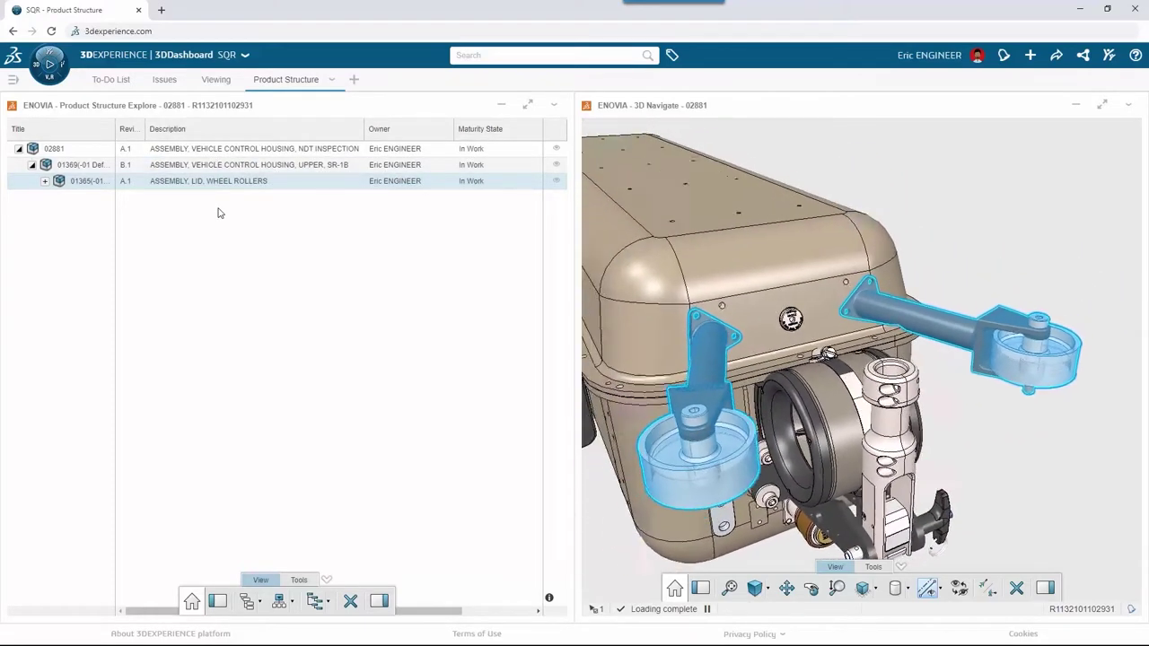
# Step: Maximize Product Structure Explore and examine the properties and attachments of 01365(-01_Default)
pyautogui.click(527, 105)
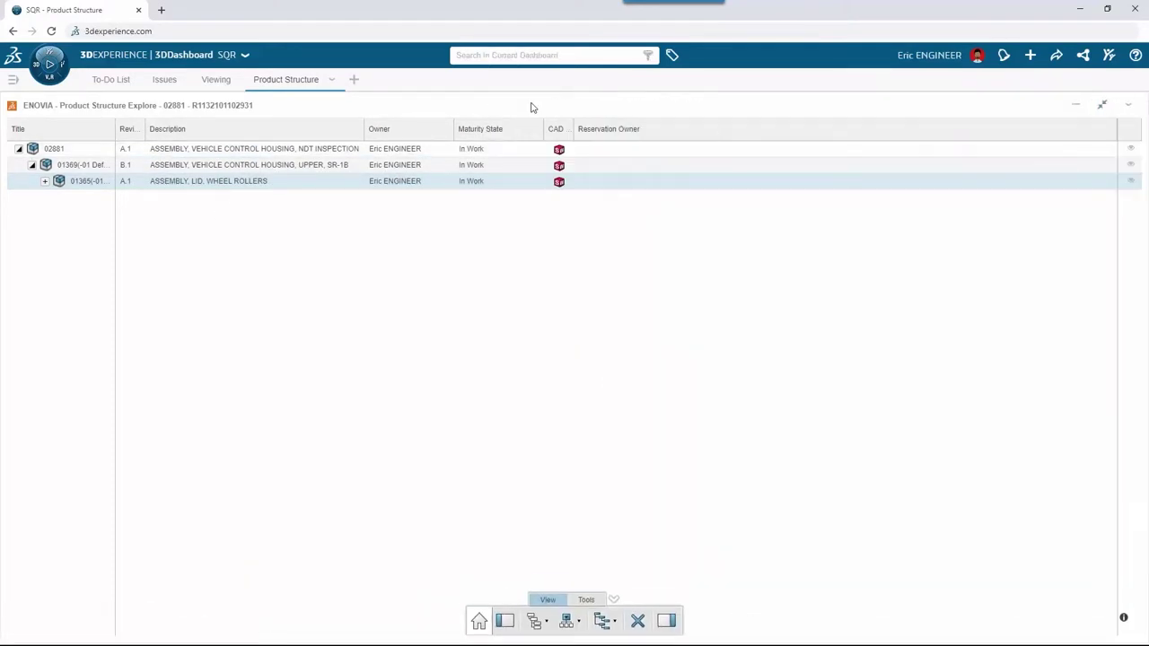
pyautogui.click(667, 623)
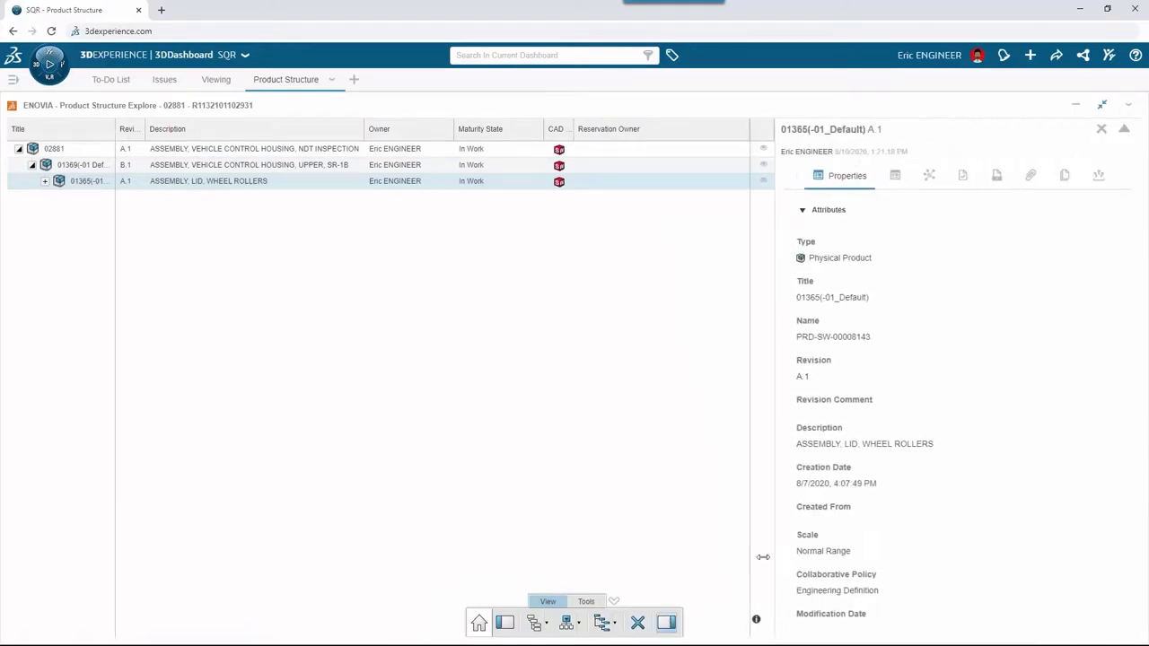
pyautogui.click(1006, 204)
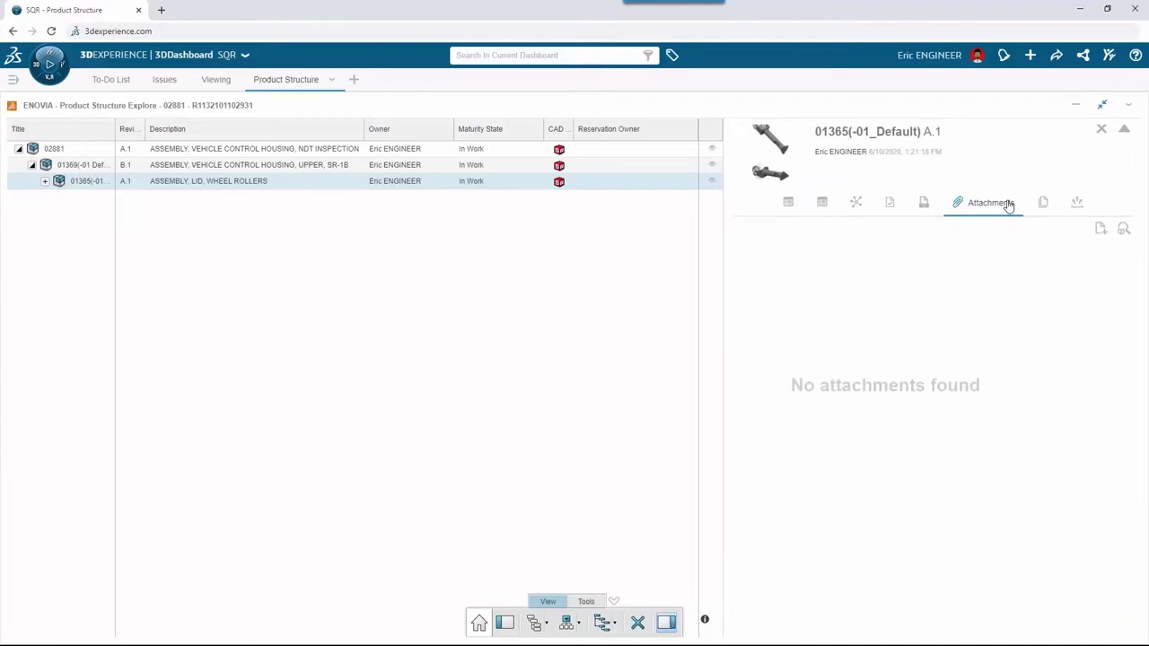
# Step: Attach the existing Tools Required PDF document to 01365(-01_Default)
pyautogui.click(1125, 233)
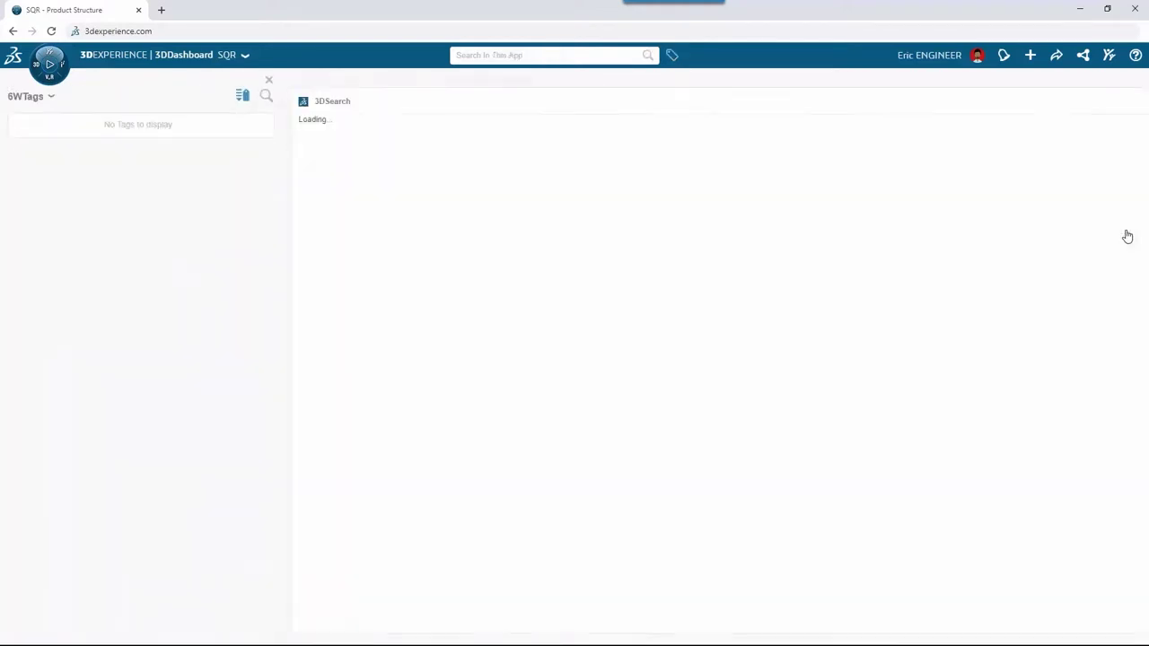
pyautogui.click(1061, 609)
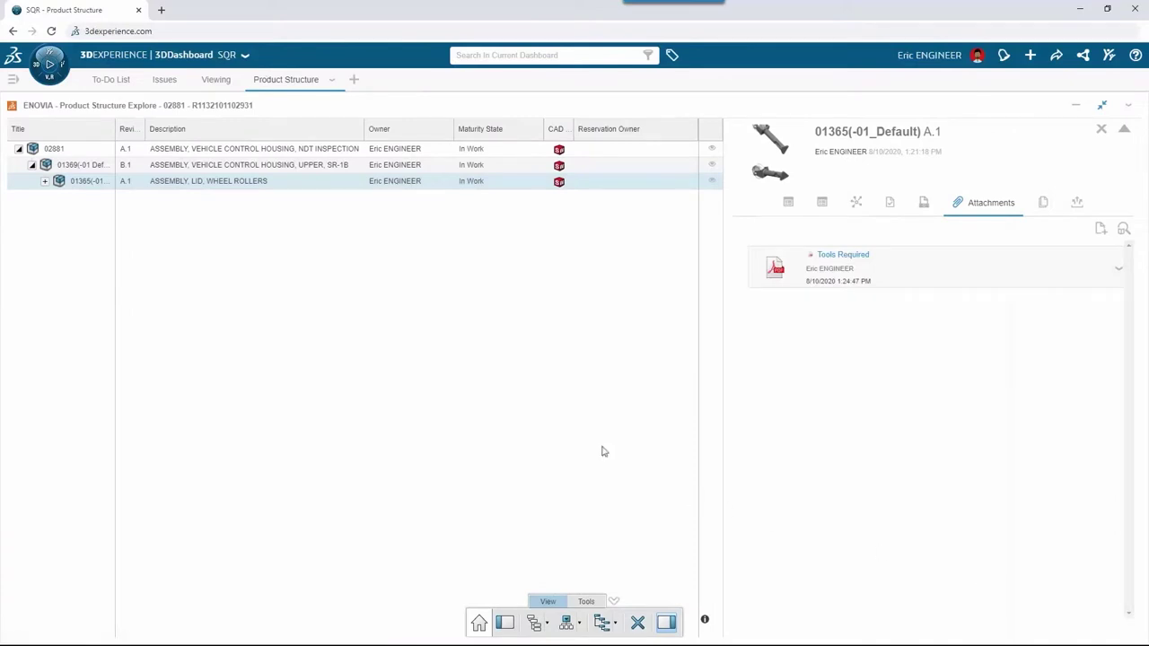
# Step: Open assembly 02881 in 3DPlay and pin the widget to the Viewing tab of the SQR dashboard
pyautogui.click(53, 148)
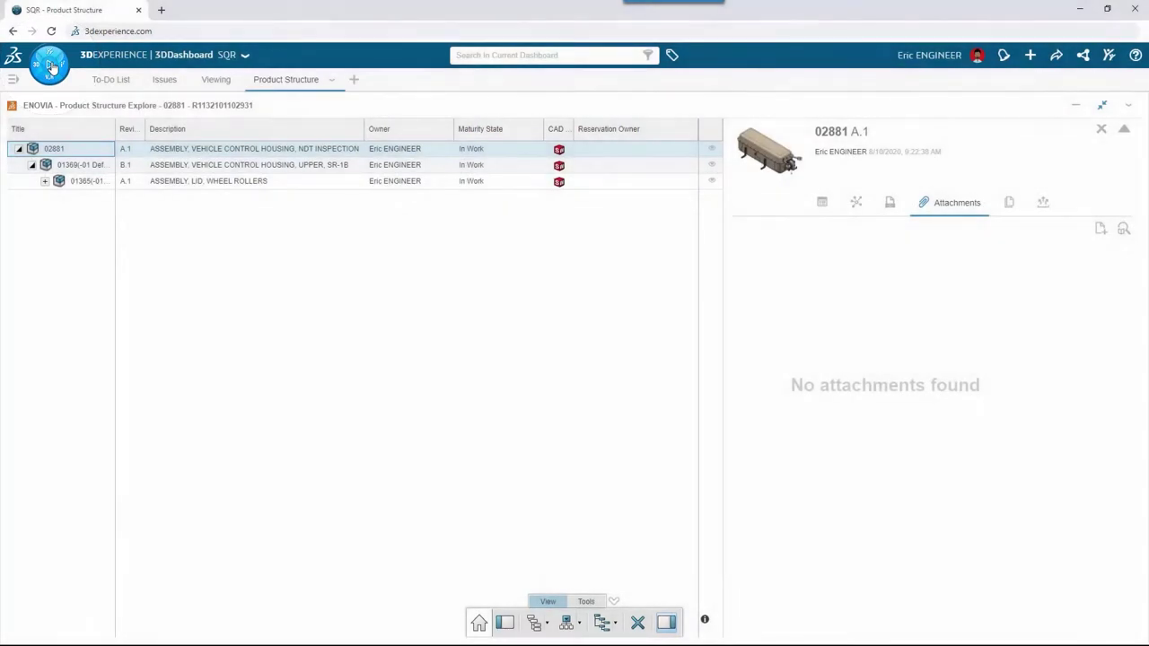
pyautogui.click(51, 66)
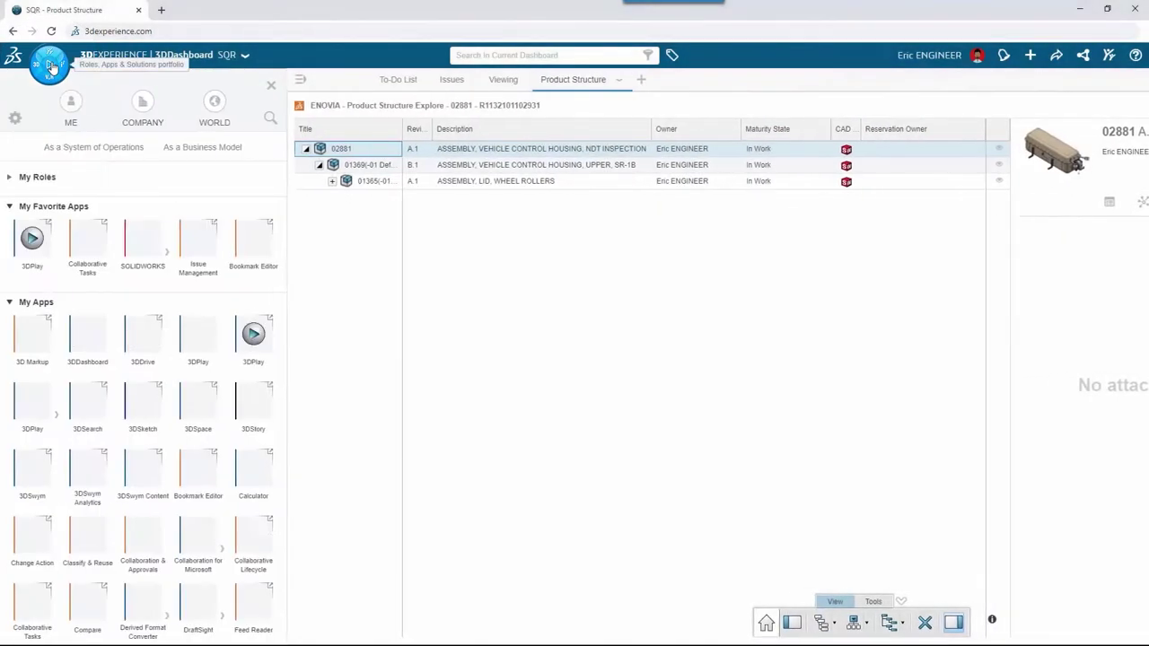
pyautogui.click(31, 238)
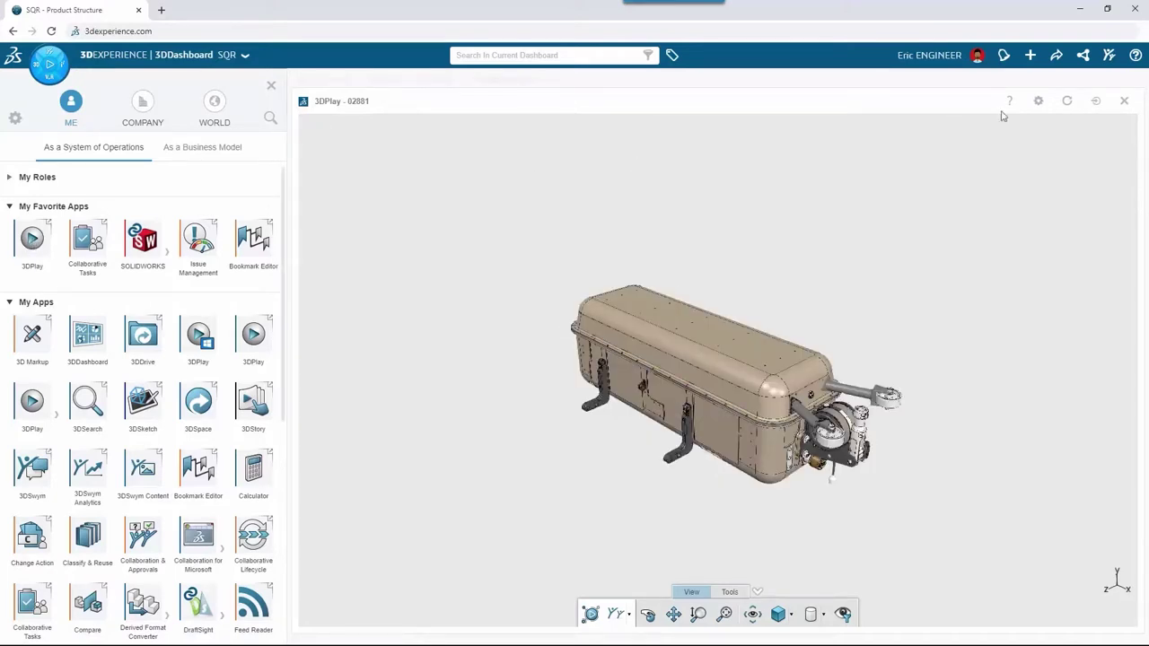
pyautogui.click(1096, 101)
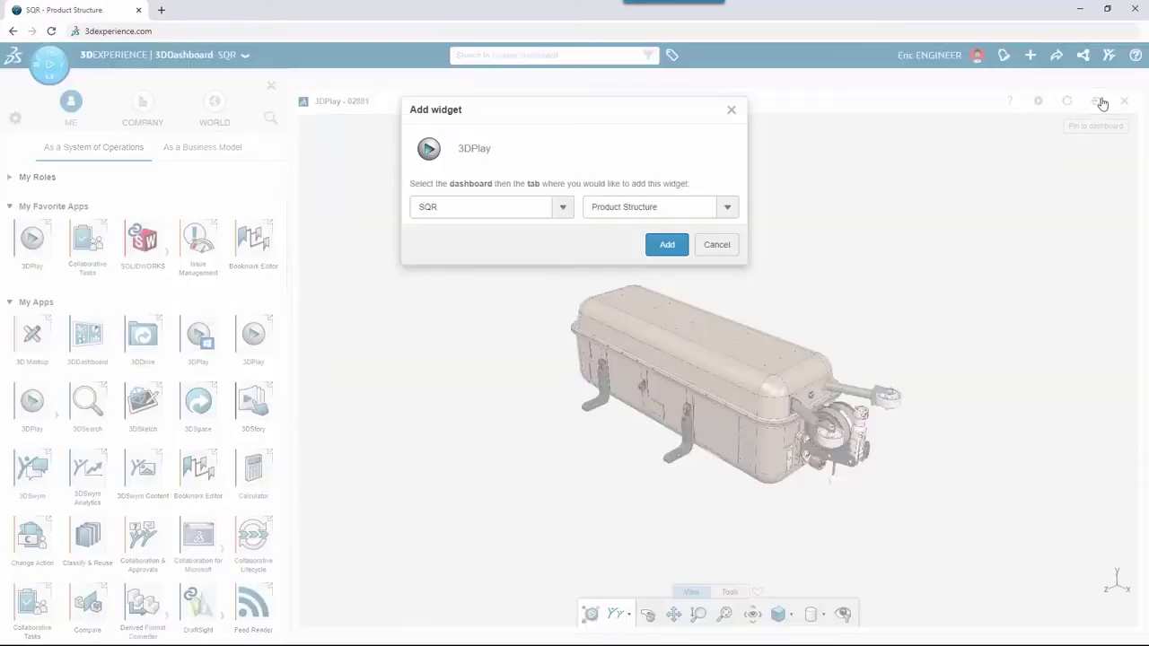
pyautogui.click(728, 208)
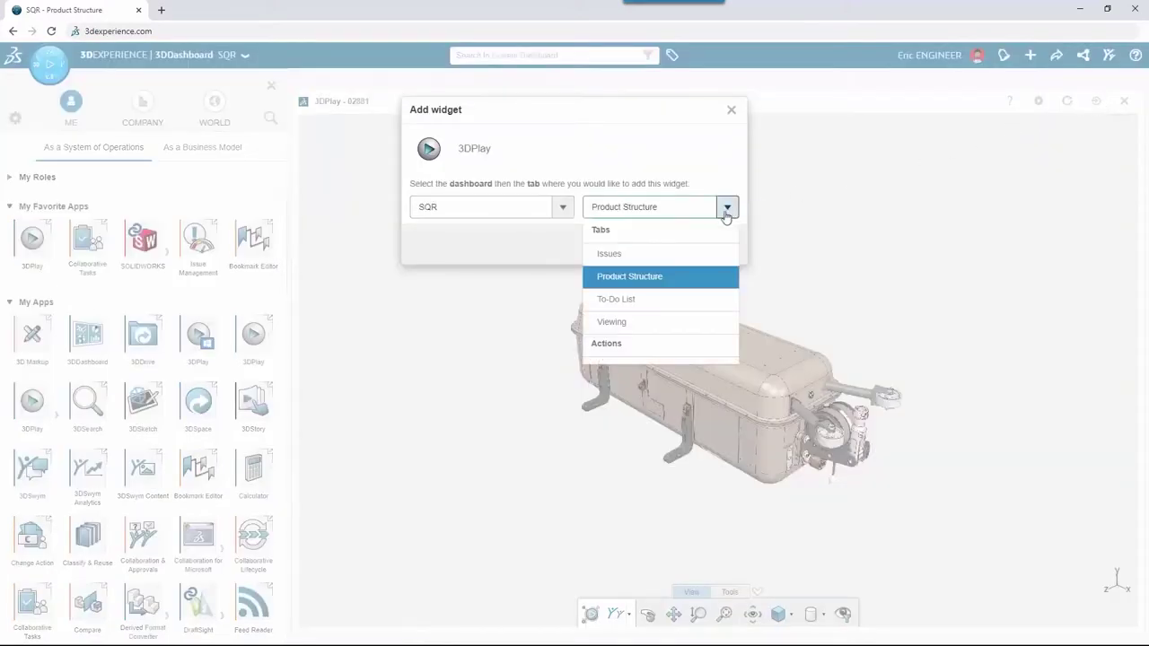
pyautogui.click(611, 322)
pyautogui.click(665, 245)
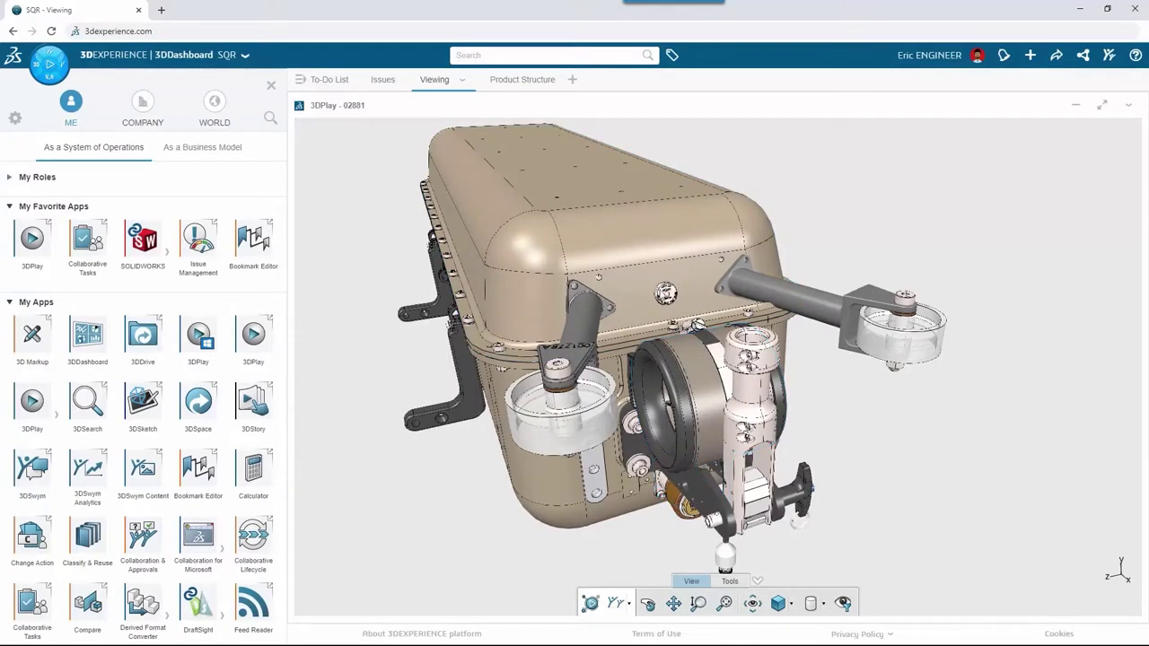
# Step: Save a 3DPlay screenshot of the roller end and add Bookmark Editor beside 3DPlay with the Designs bookmark open
pyautogui.click(631, 605)
pyautogui.click(612, 555)
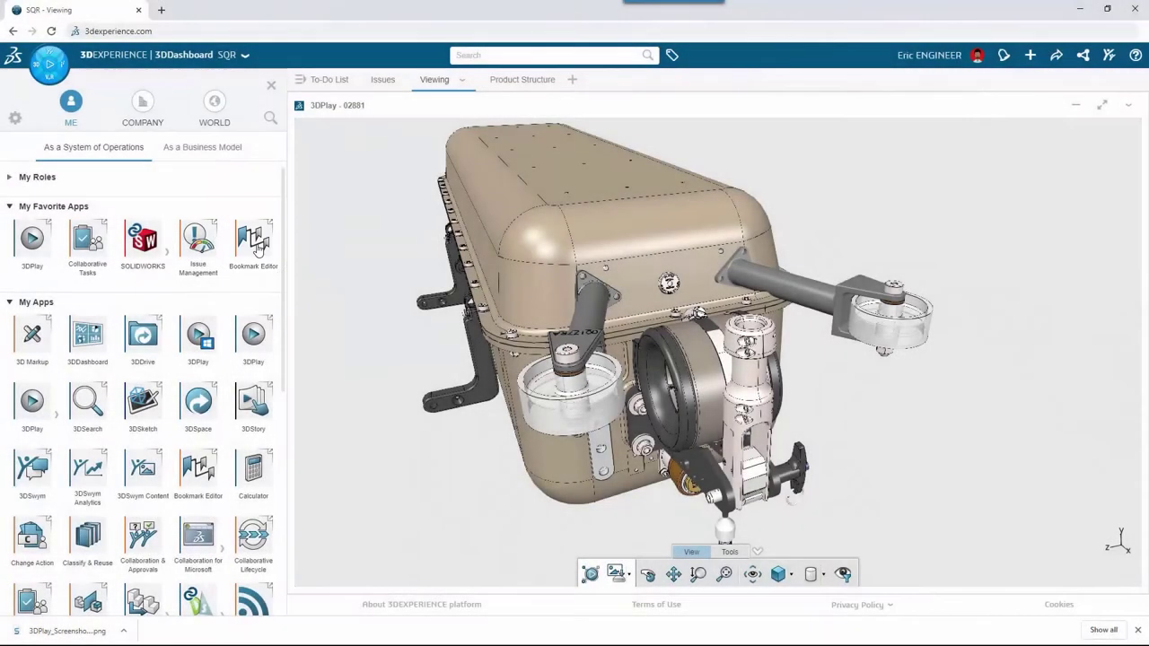
pyautogui.moveTo(257, 249); pyautogui.dragTo(936, 262)
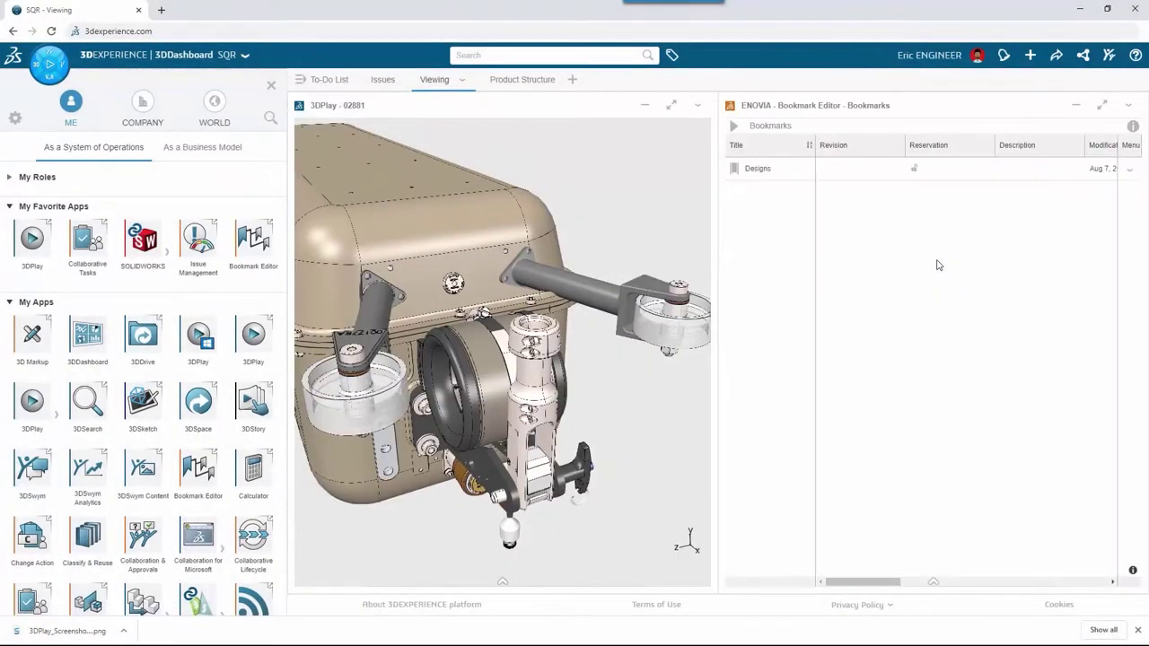
pyautogui.doubleClick(797, 180)
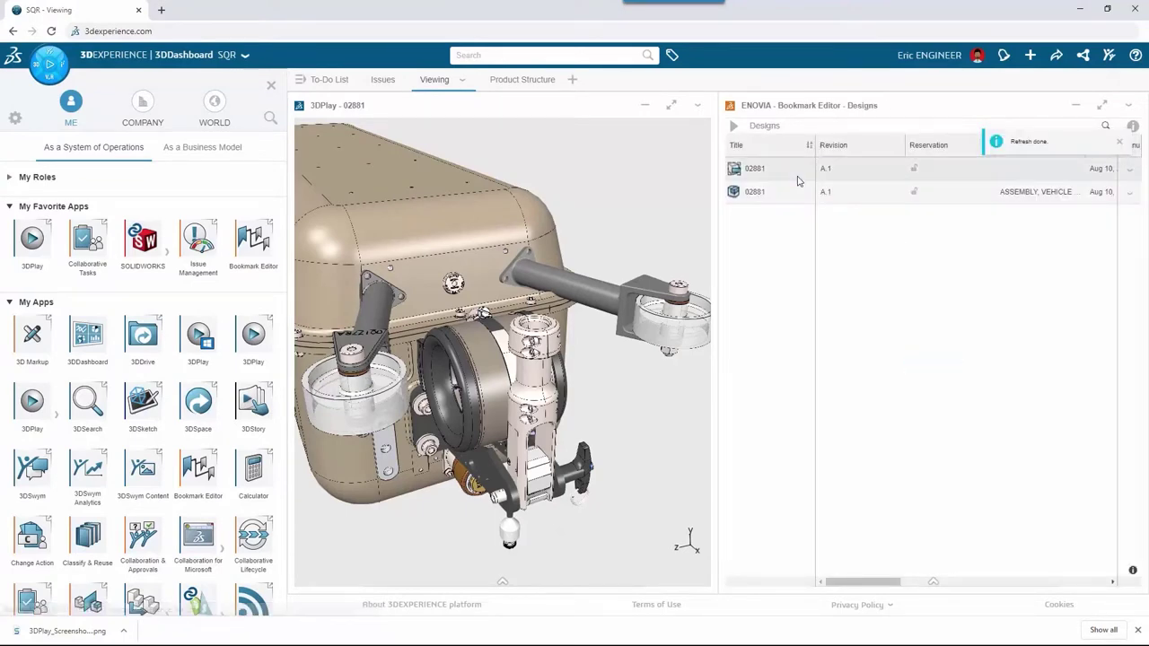
pyautogui.click(271, 87)
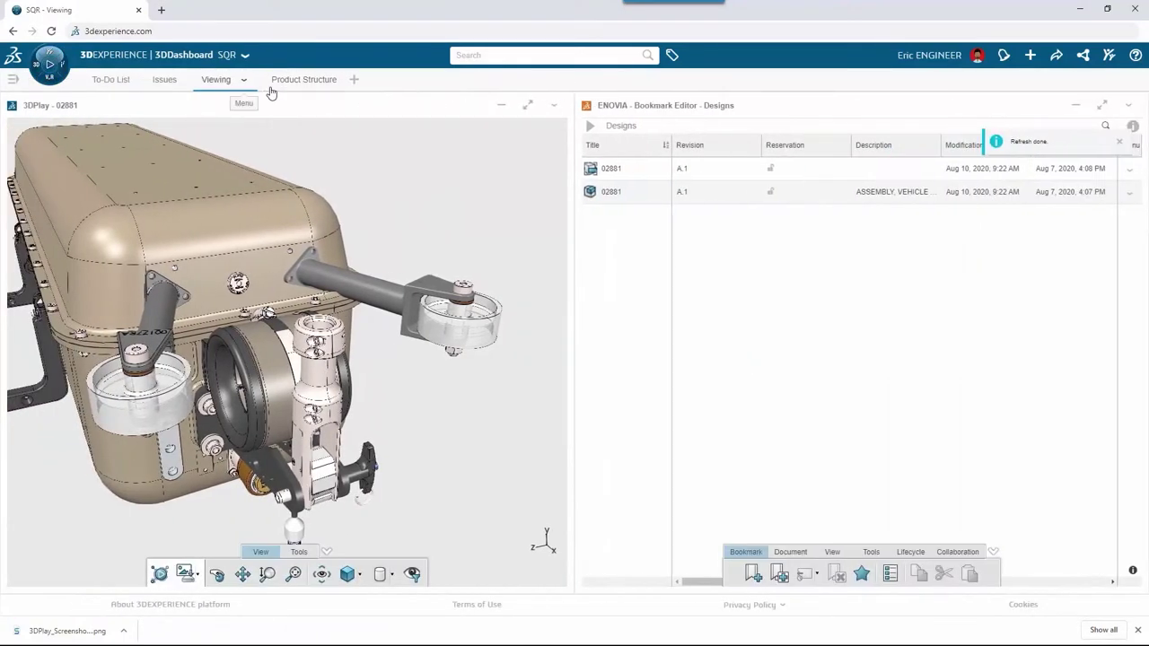
# Step: Share a copy of the Viewing tab by public link with anyone and copy the generated link
pyautogui.click(245, 83)
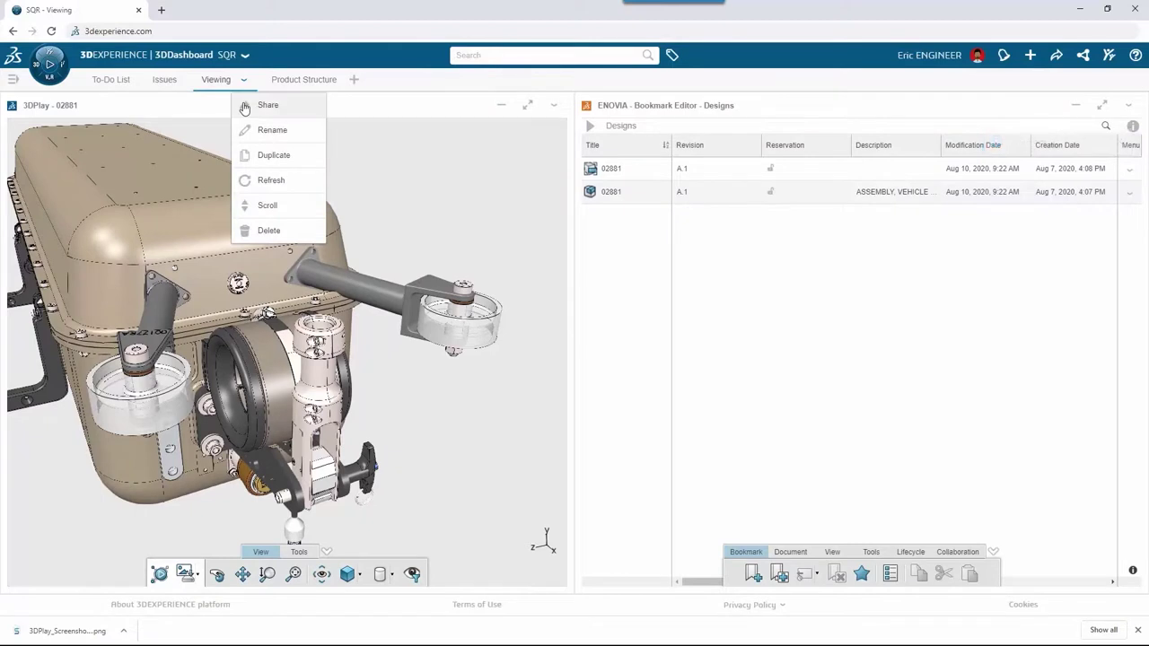
pyautogui.click(243, 105)
pyautogui.click(414, 264)
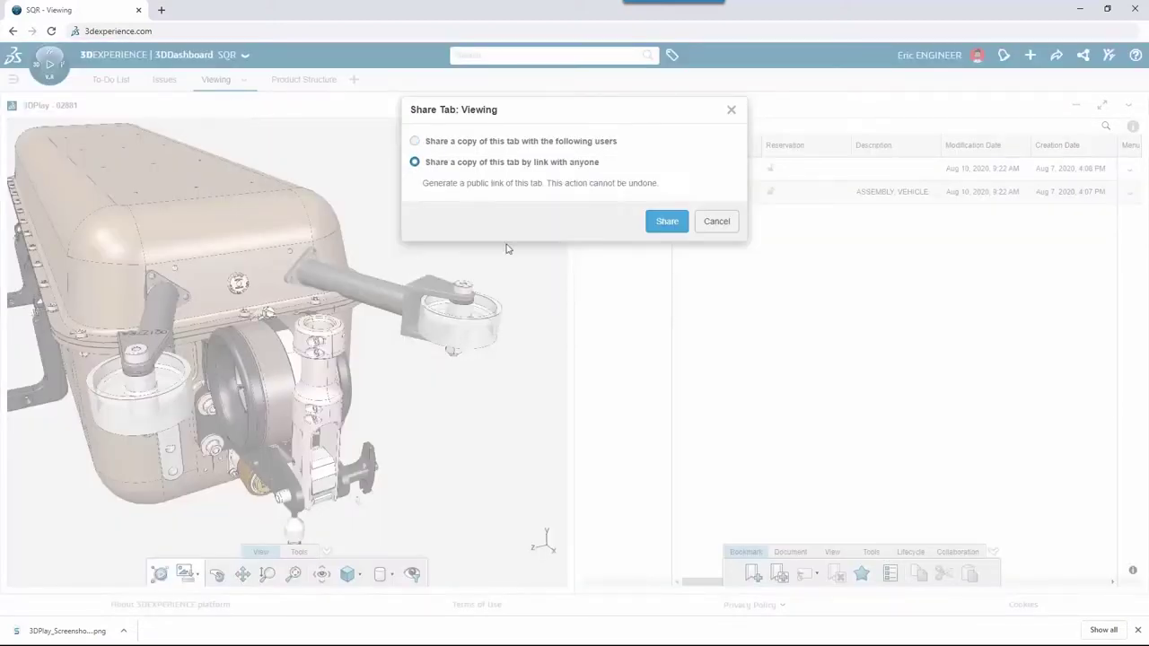
pyautogui.click(668, 220)
pyautogui.click(725, 160)
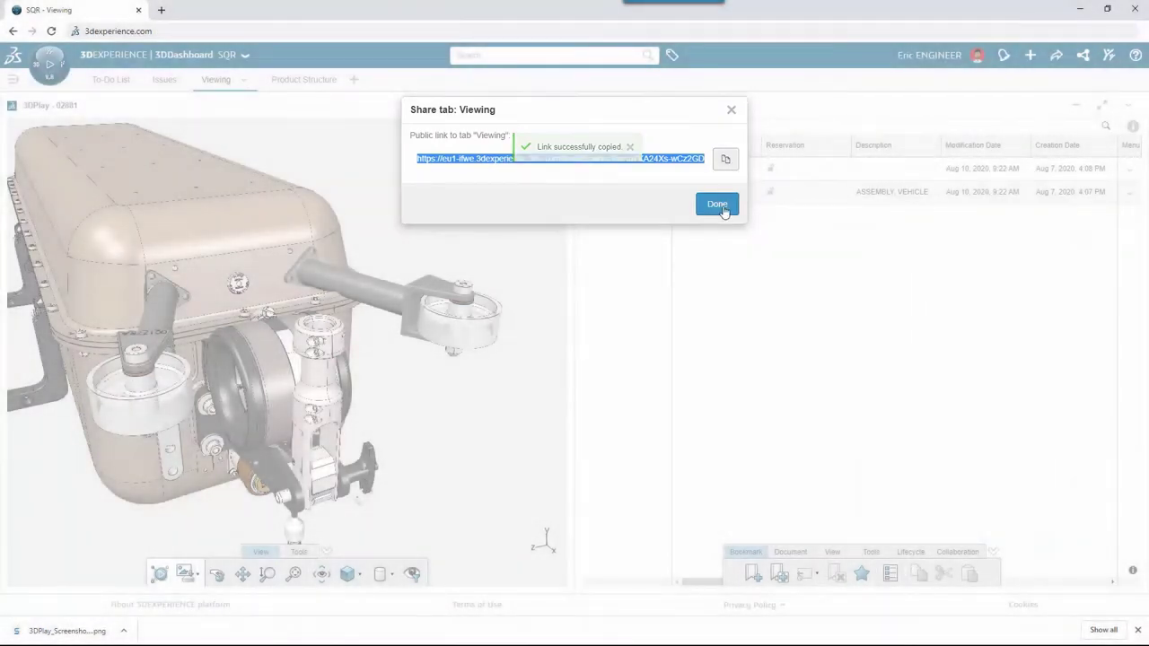
pyautogui.click(717, 204)
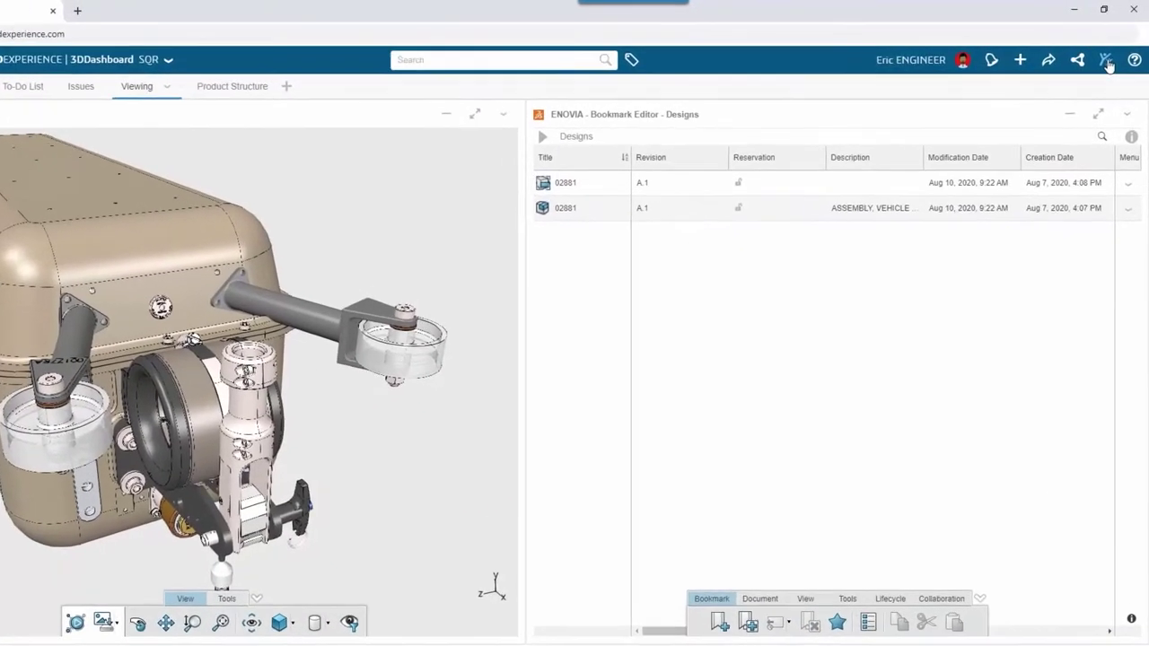
# Step: Comment on the "New customer request" post, mentioning the manager: "Done! Please review in this dashboard", with the copied link and the screenshot attached
pyautogui.click(1109, 57)
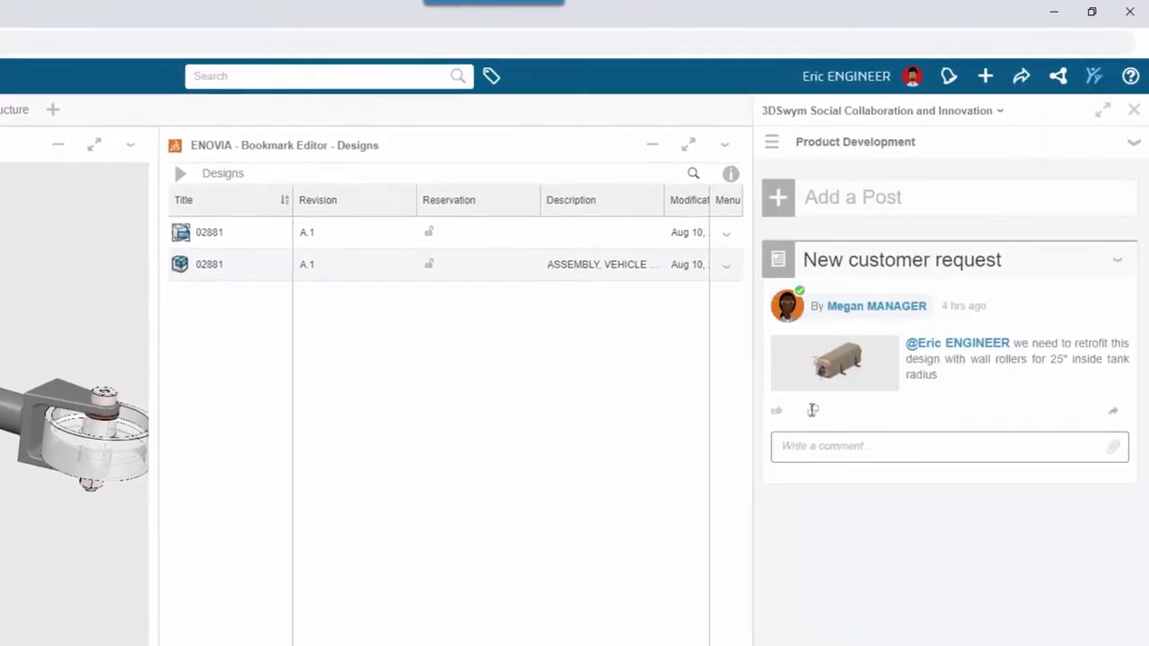
pyautogui.click(779, 446)
pyautogui.write('@mega')
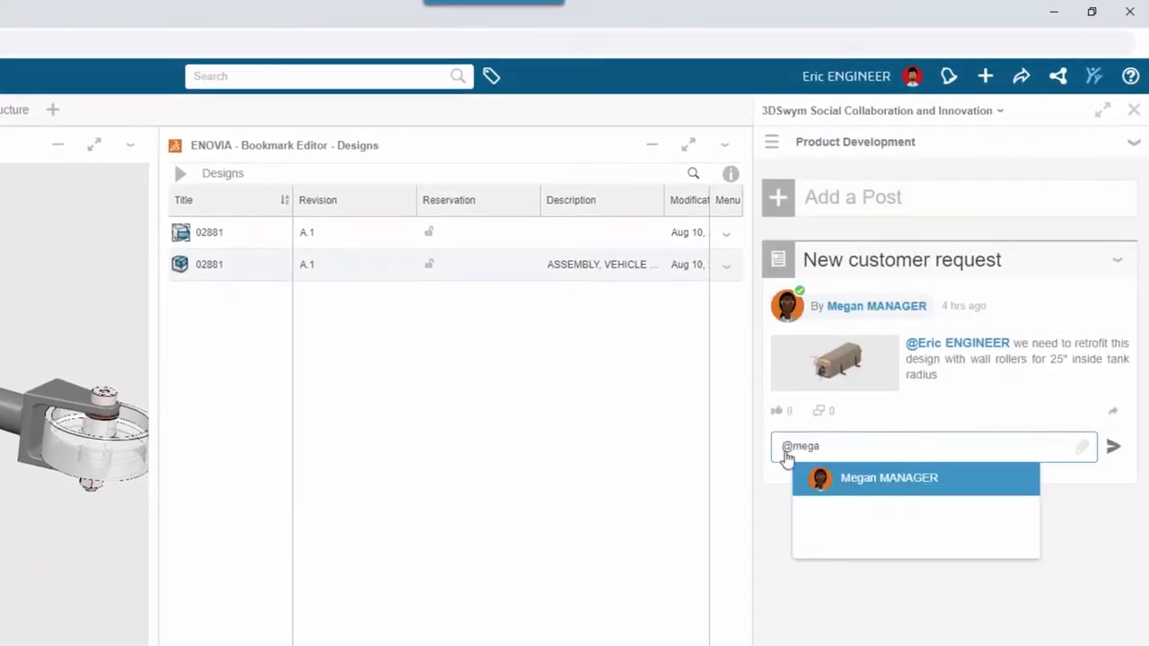
pyautogui.click(817, 479)
pyautogui.write('Done! Please review in this da')
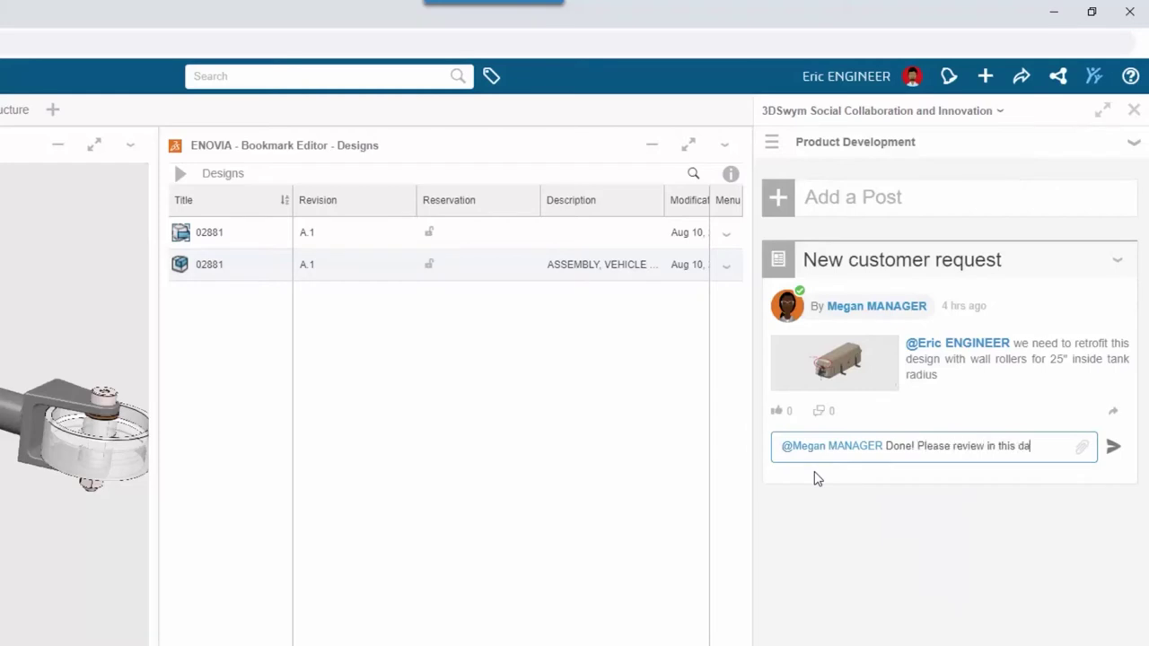
pyautogui.write('shboard')
pyautogui.hotkey('ctrl', 'v')
pyautogui.moveTo(81, 430); pyautogui.dragTo(936, 538)
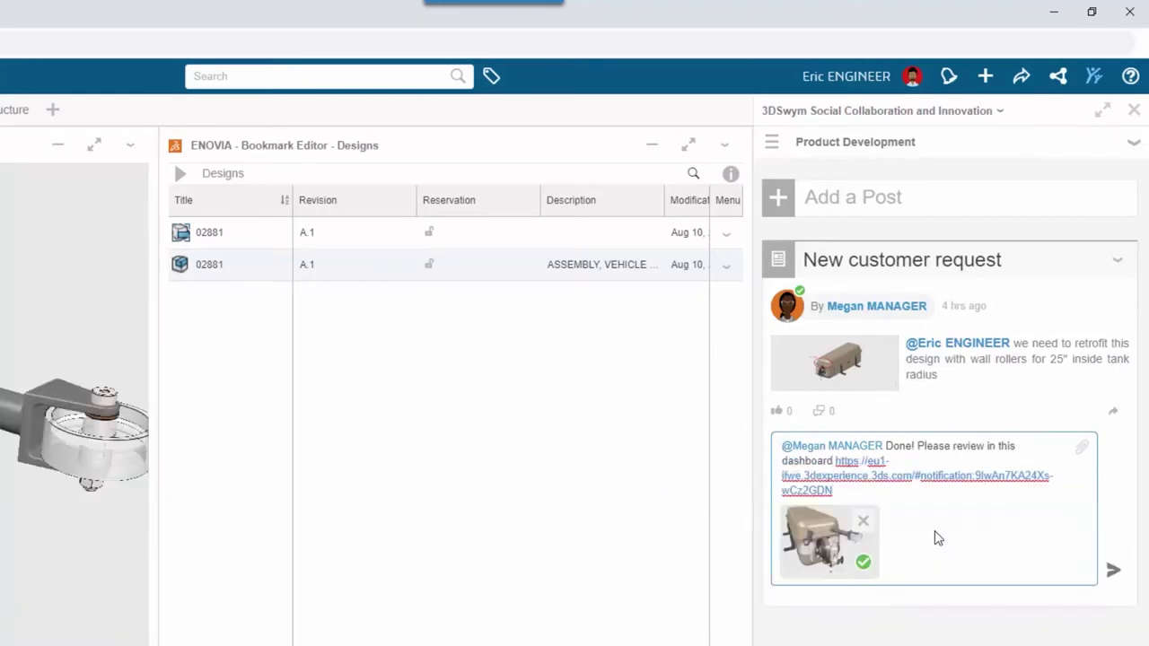
pyautogui.click(1110, 572)
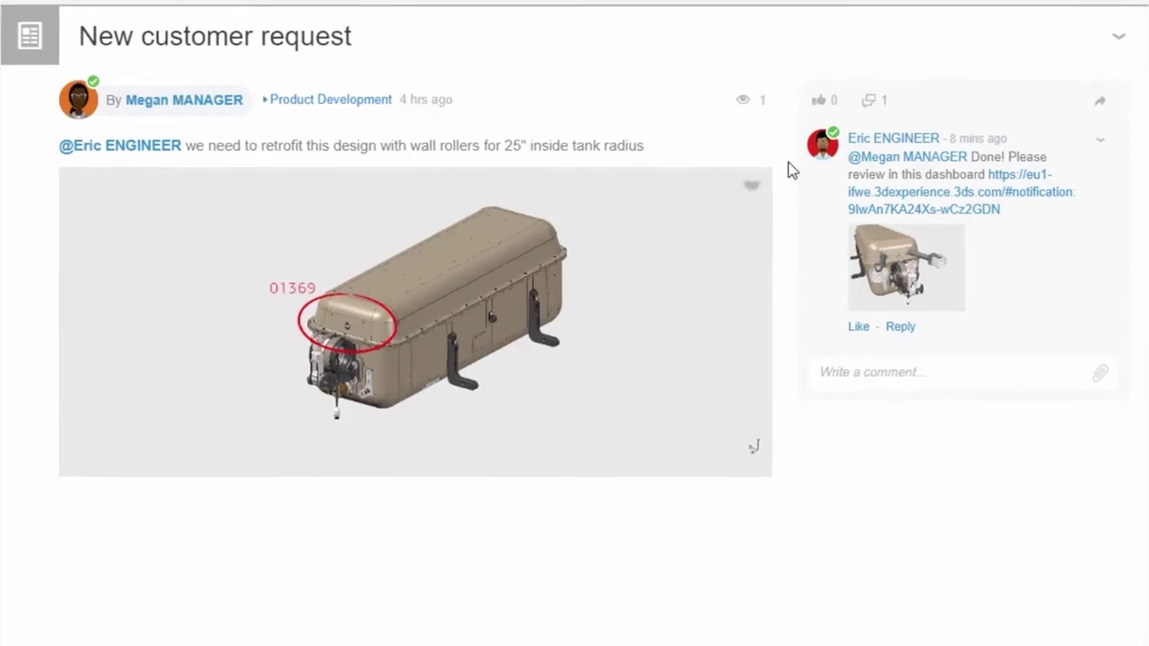
# Step: Open the shared link from the comment and add the Viewing tab to the manager's SQR dashboard
pyautogui.moveTo(423, 53); pyautogui.dragTo(419, 21)
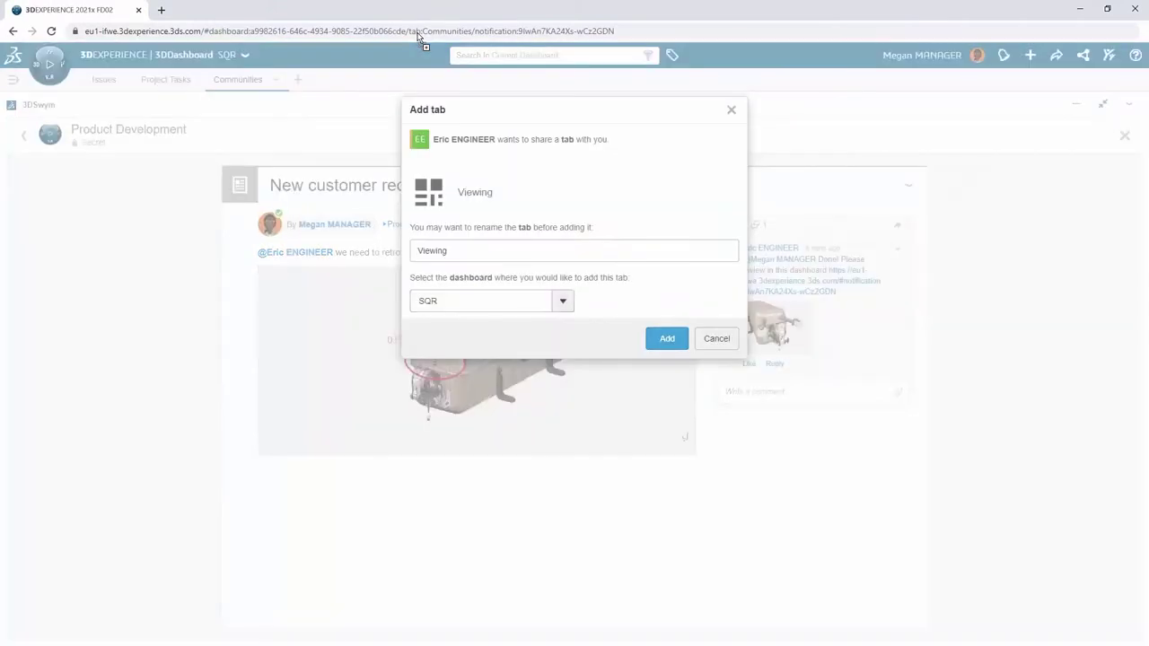
pyautogui.click(665, 339)
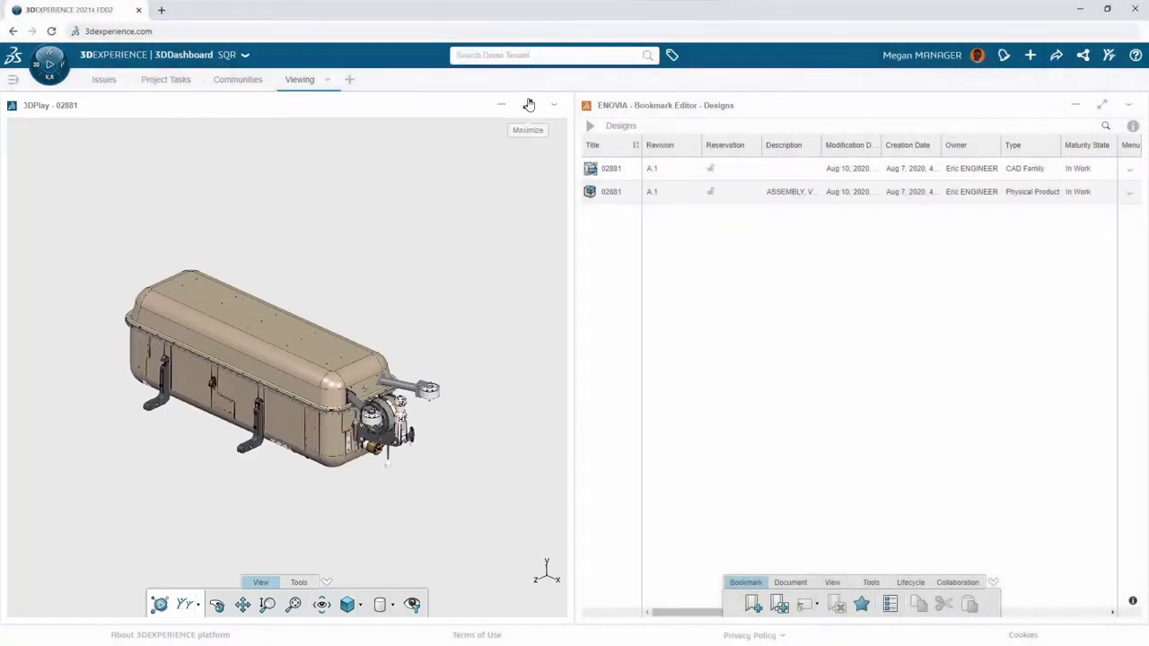
# Step: Maximize 3DPlay and examine the parts of assembly 02881 in an exploded view
pyautogui.click(530, 105)
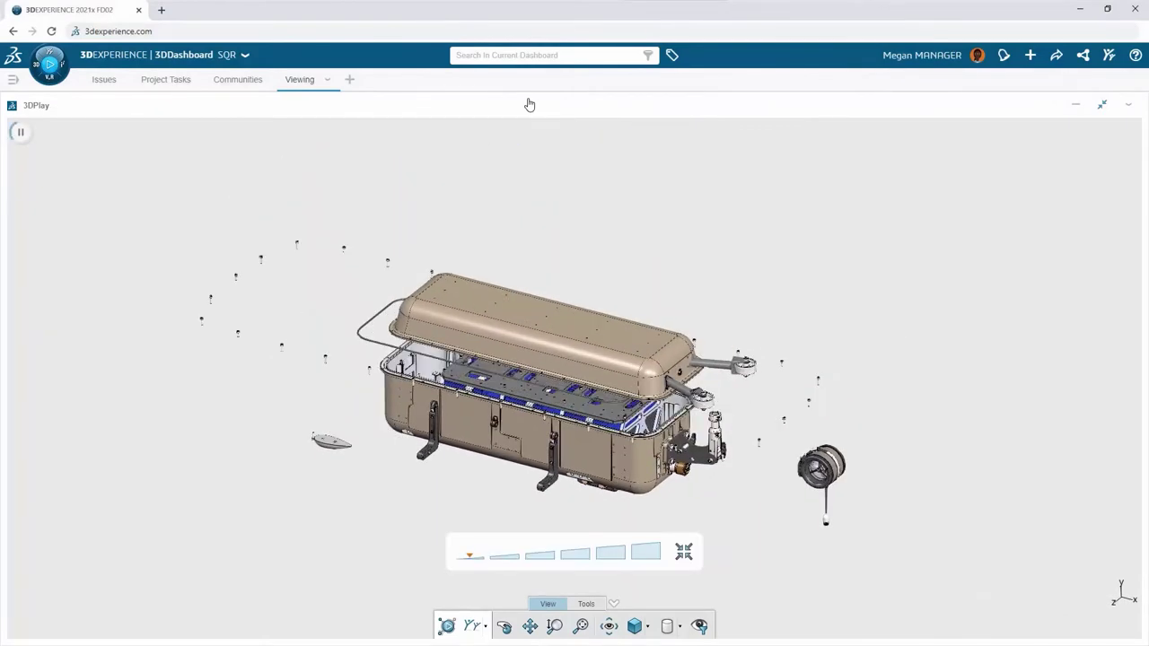
pyautogui.click(551, 554)
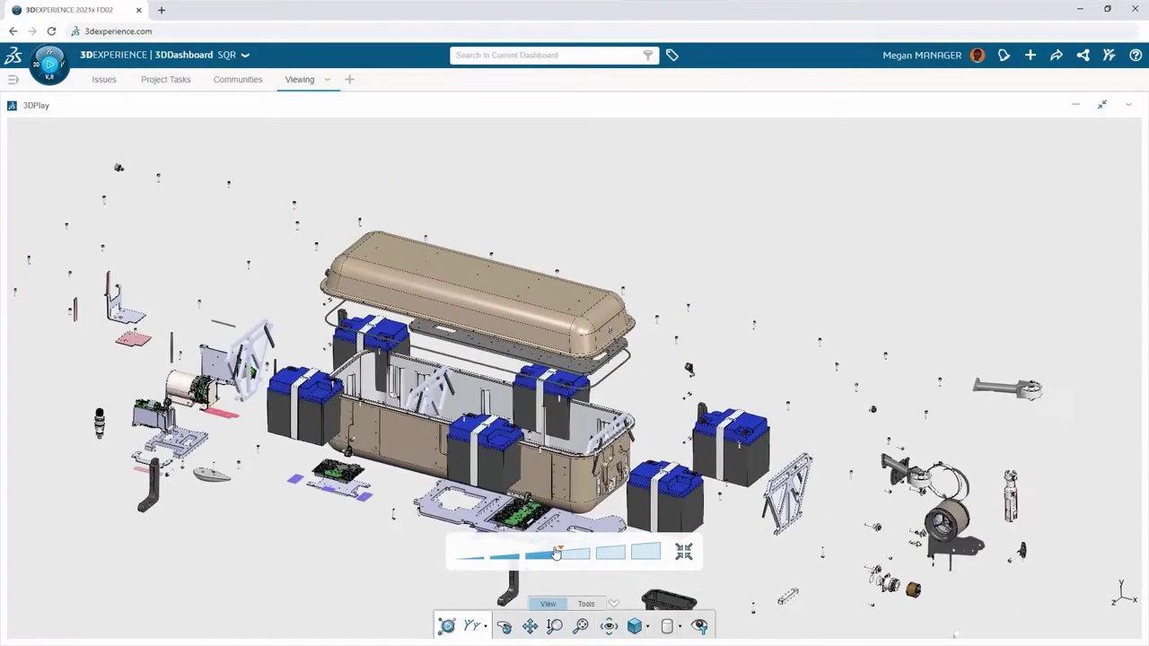
pyautogui.click(579, 604)
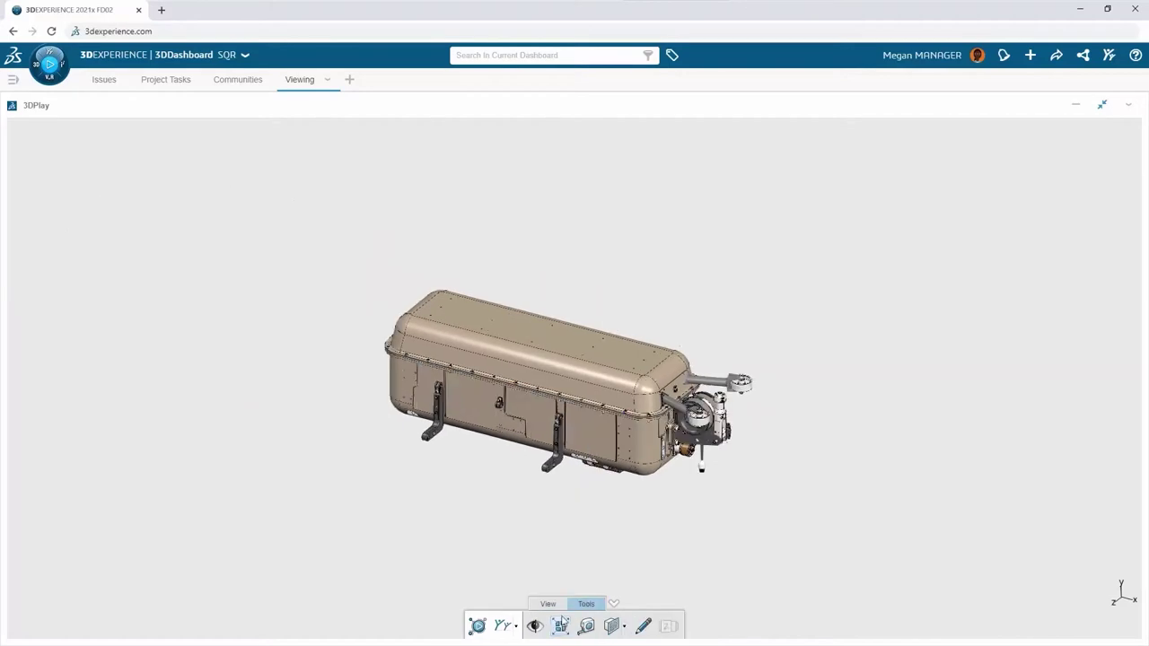
# Step: Measure the minimum distance from the lid's central hole to one roller wheel's centre in a top view
pyautogui.click(561, 626)
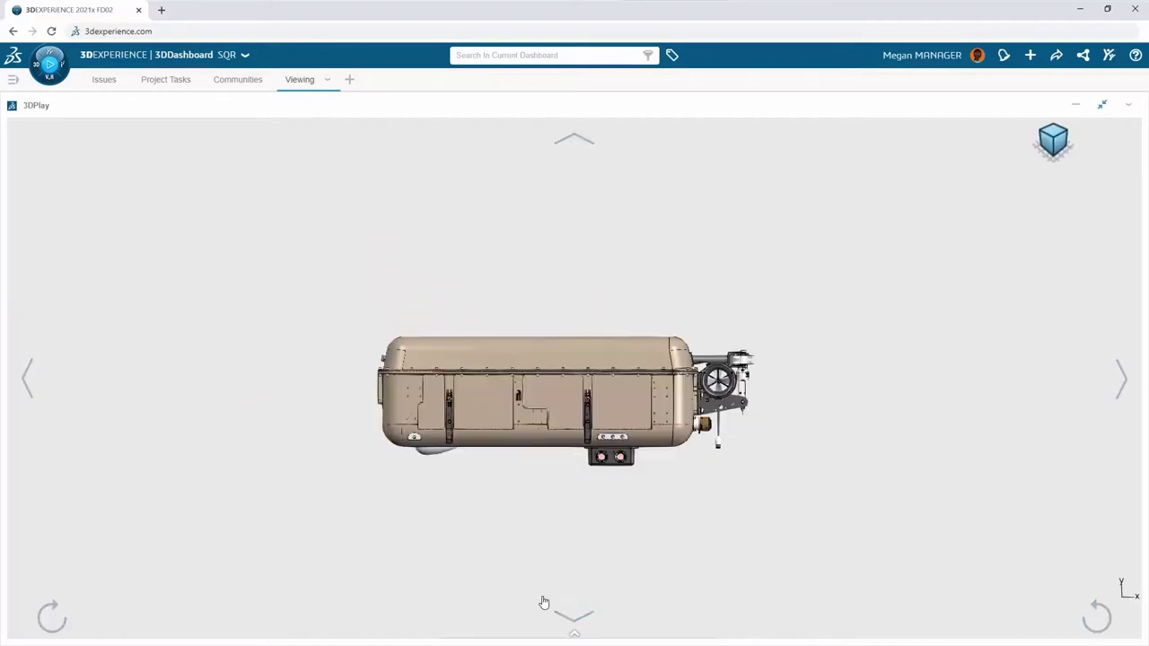
pyautogui.click(572, 634)
pyautogui.scroll(5, 590, 375)
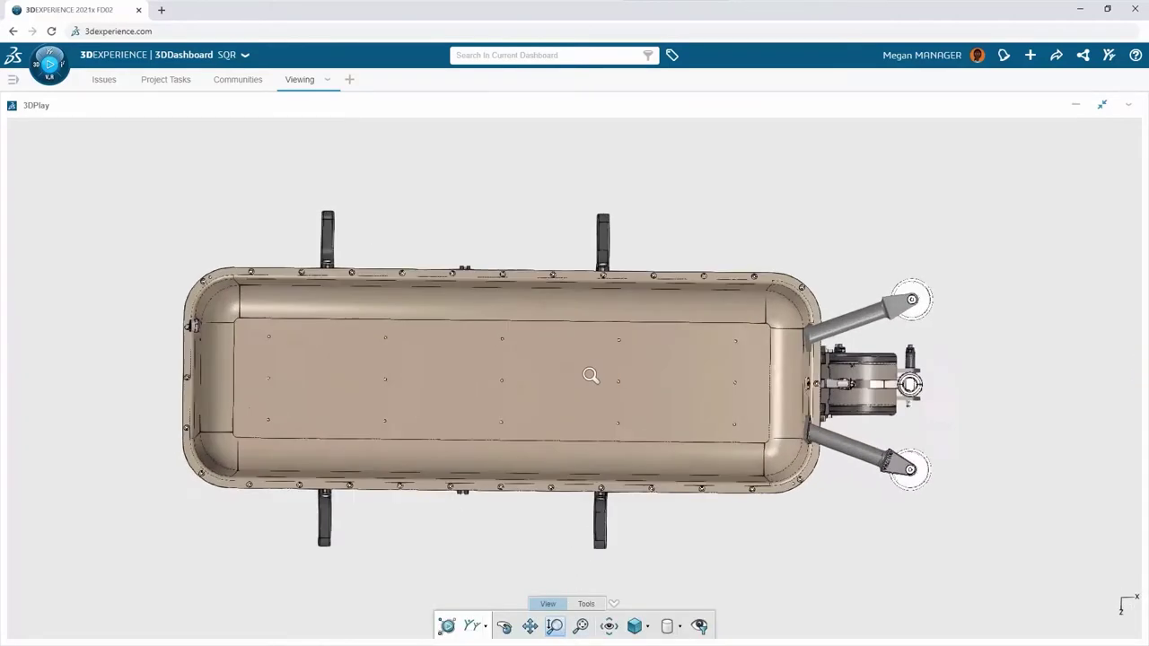
pyautogui.click(588, 604)
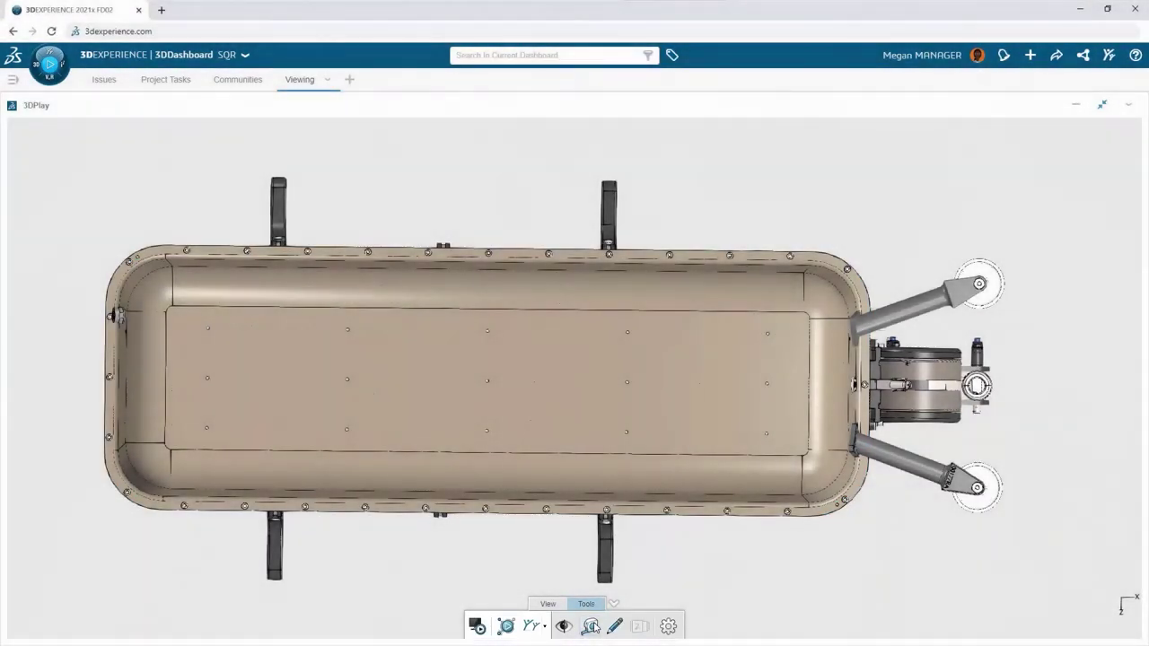
pyautogui.click(589, 625)
pyautogui.click(486, 380)
pyautogui.click(978, 285)
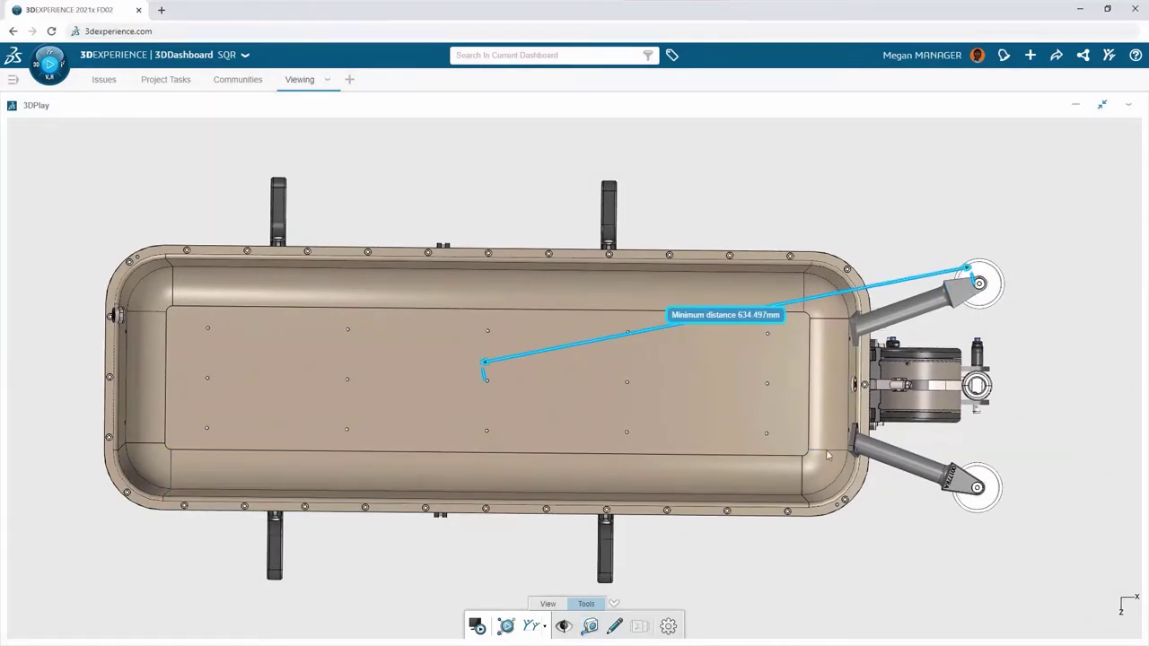
# Step: Set the 3DPlay length unit to inches and save the preferences
pyautogui.click(669, 625)
pyautogui.click(551, 391)
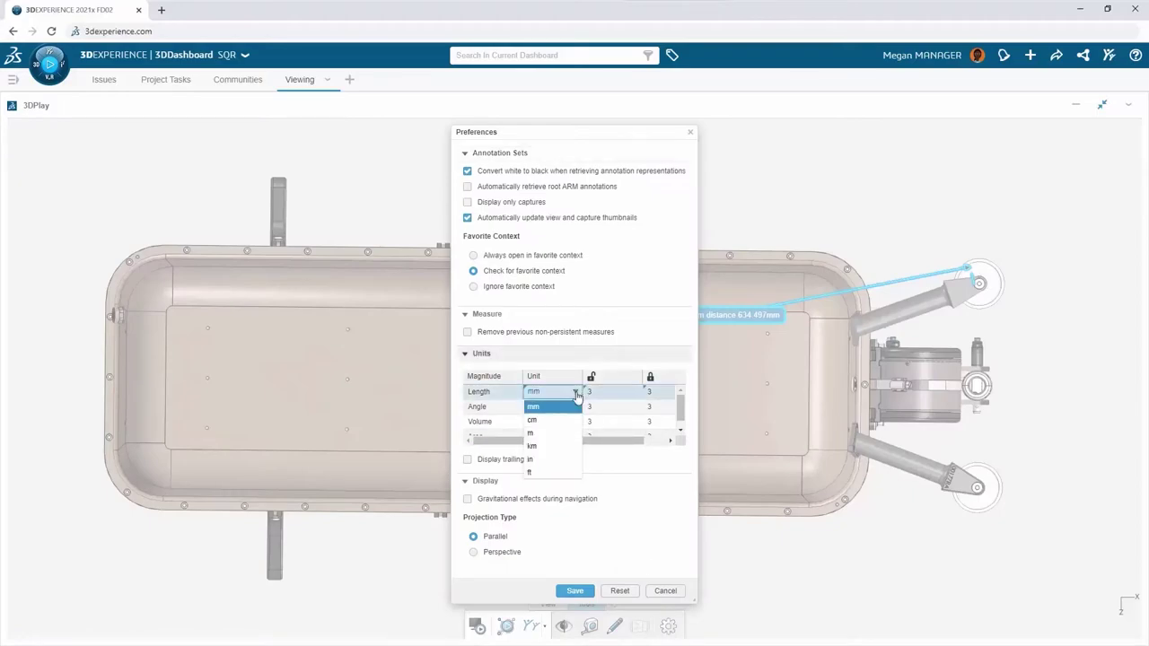
pyautogui.click(537, 461)
pyautogui.click(574, 590)
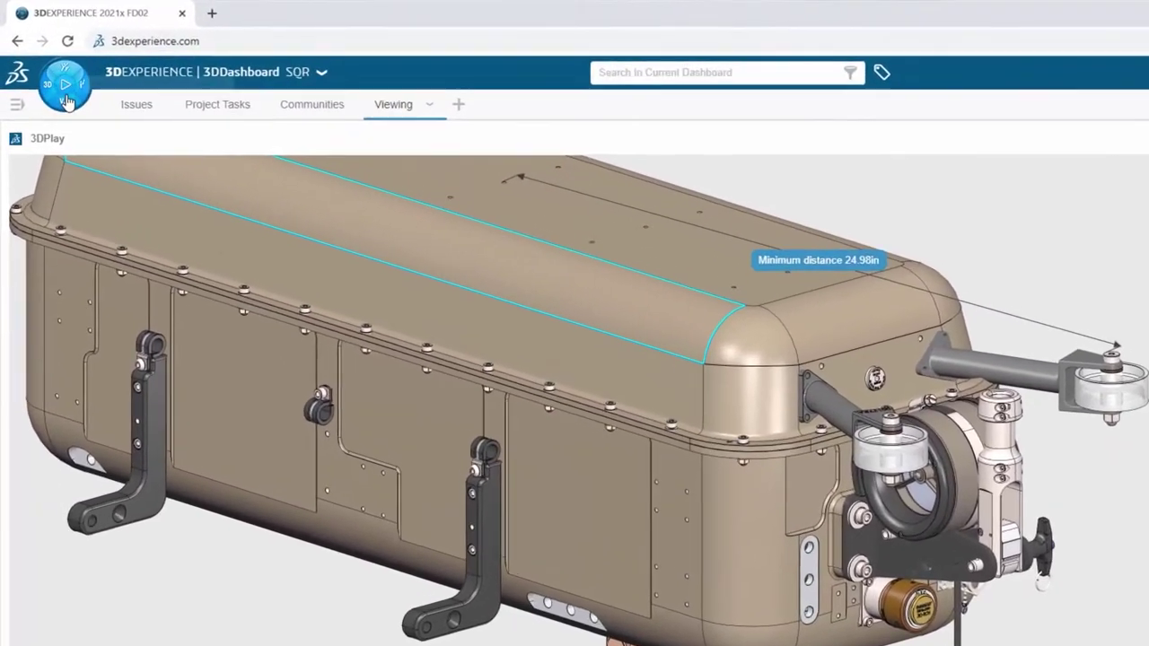
# Step: Find the Issue 3D Review app with the search term "issue", open it on the assembly, and close the apps list
pyautogui.click(65, 89)
pyautogui.click(61, 192)
pyautogui.write('issue')
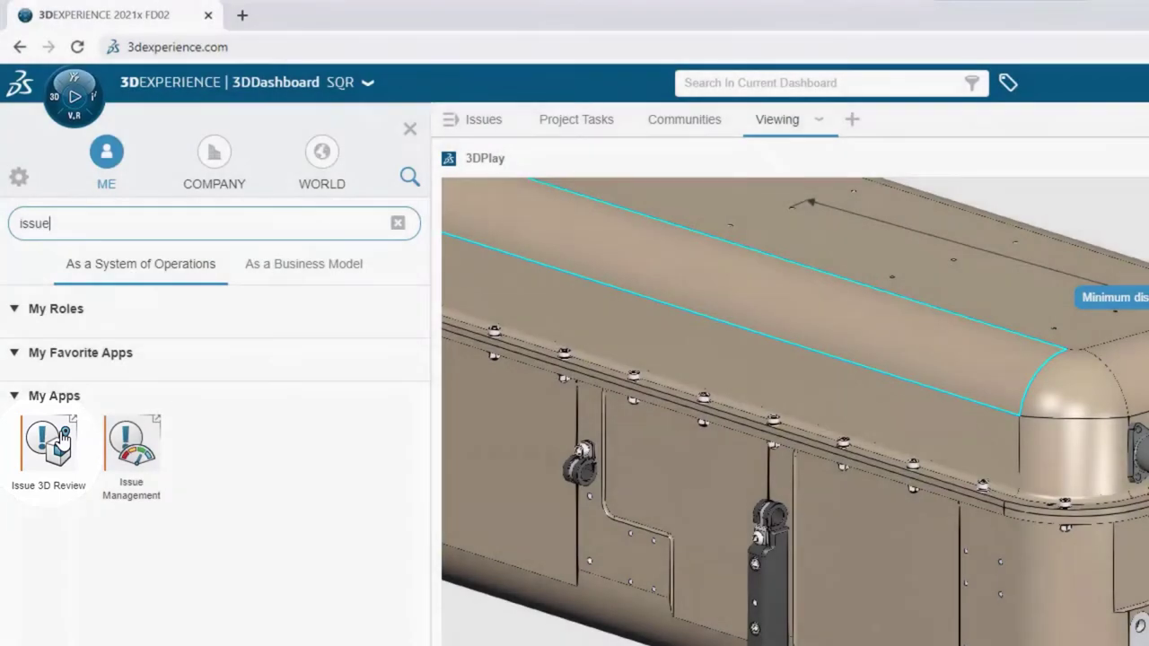
pyautogui.click(54, 442)
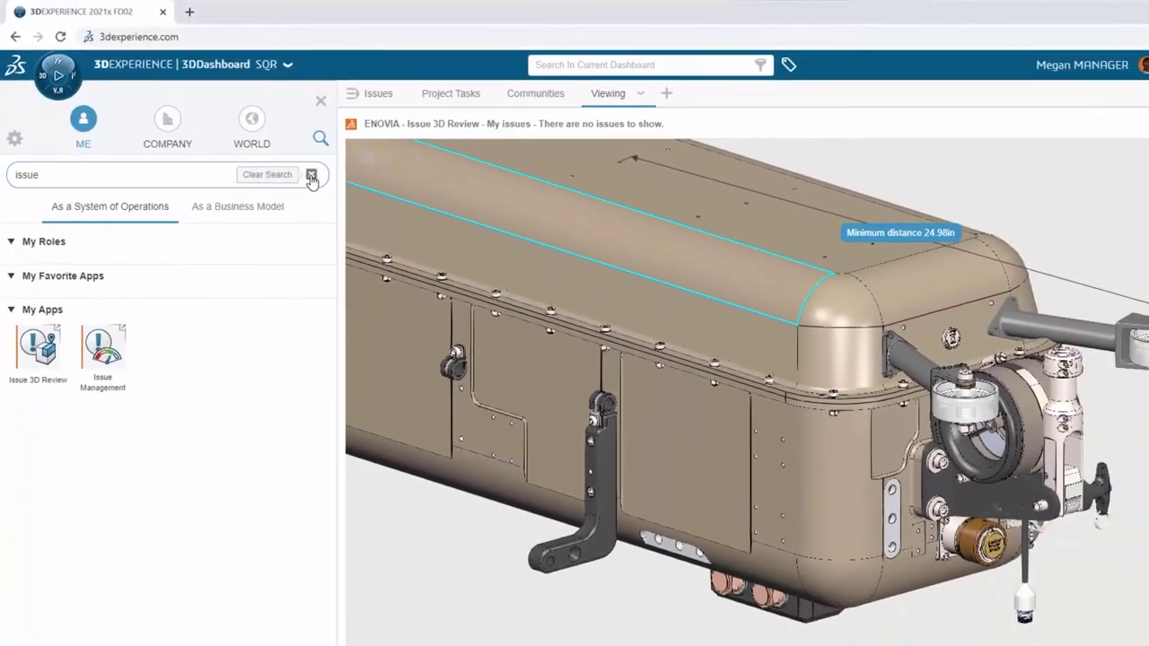
pyautogui.click(368, 206)
pyautogui.click(380, 120)
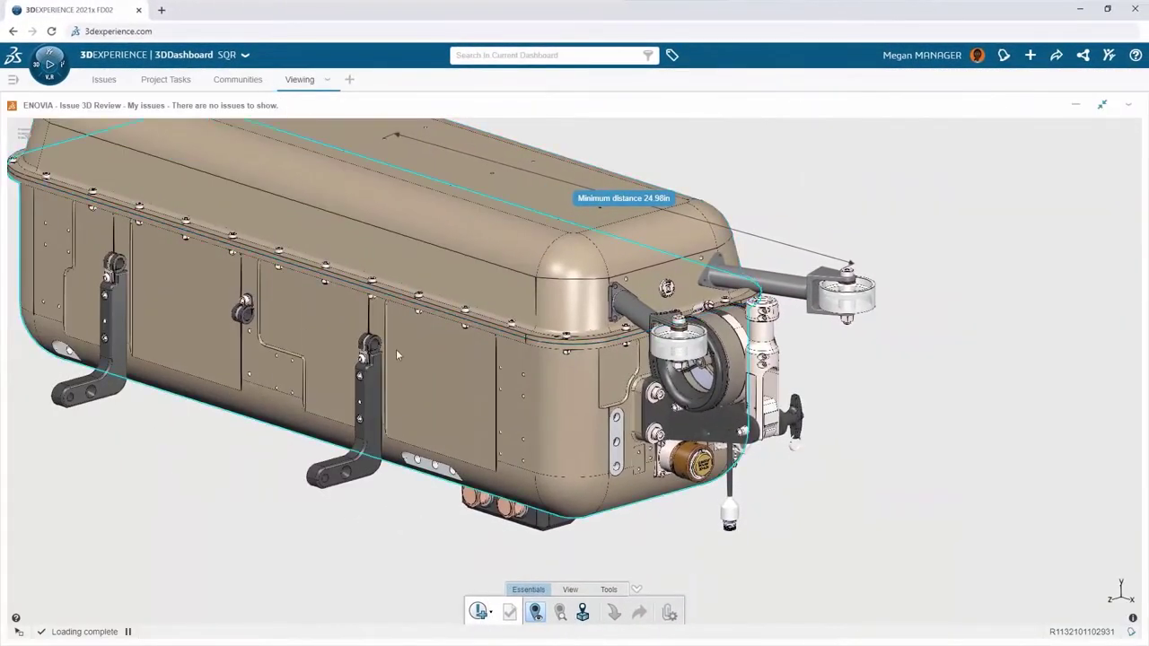
# Step: Start a new issue titled "Torsion risk" with the description "Possible twisting on wheel rollers" and the resolution recommendation "Add stiffener"
pyautogui.click(478, 611)
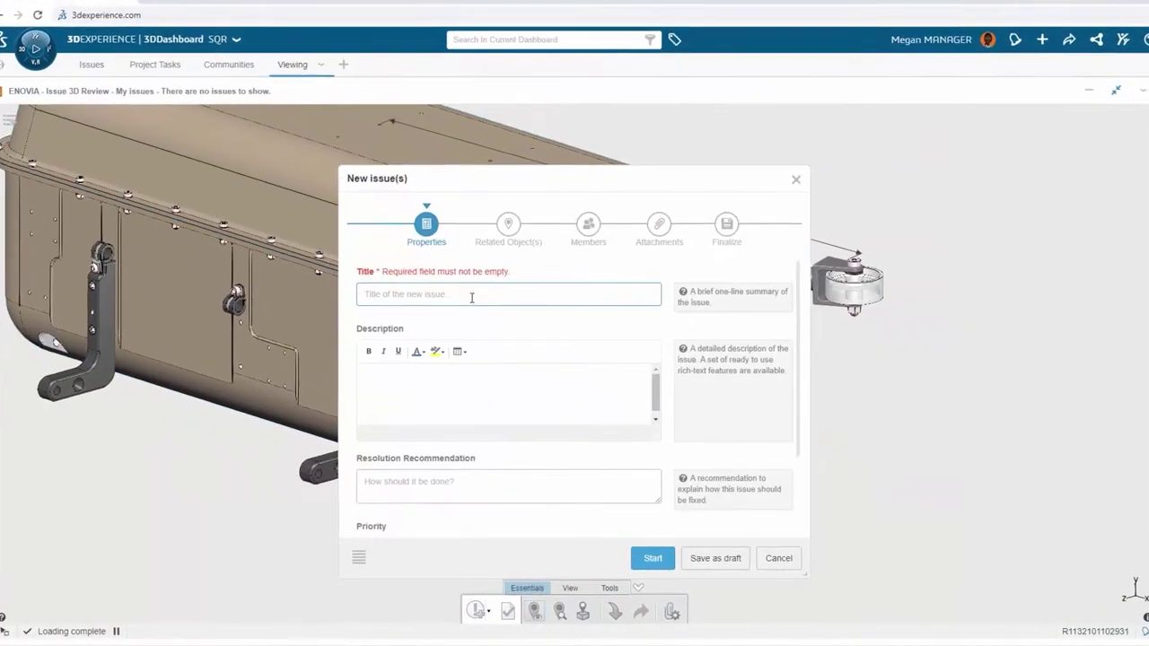
pyautogui.write('Torsion risk')
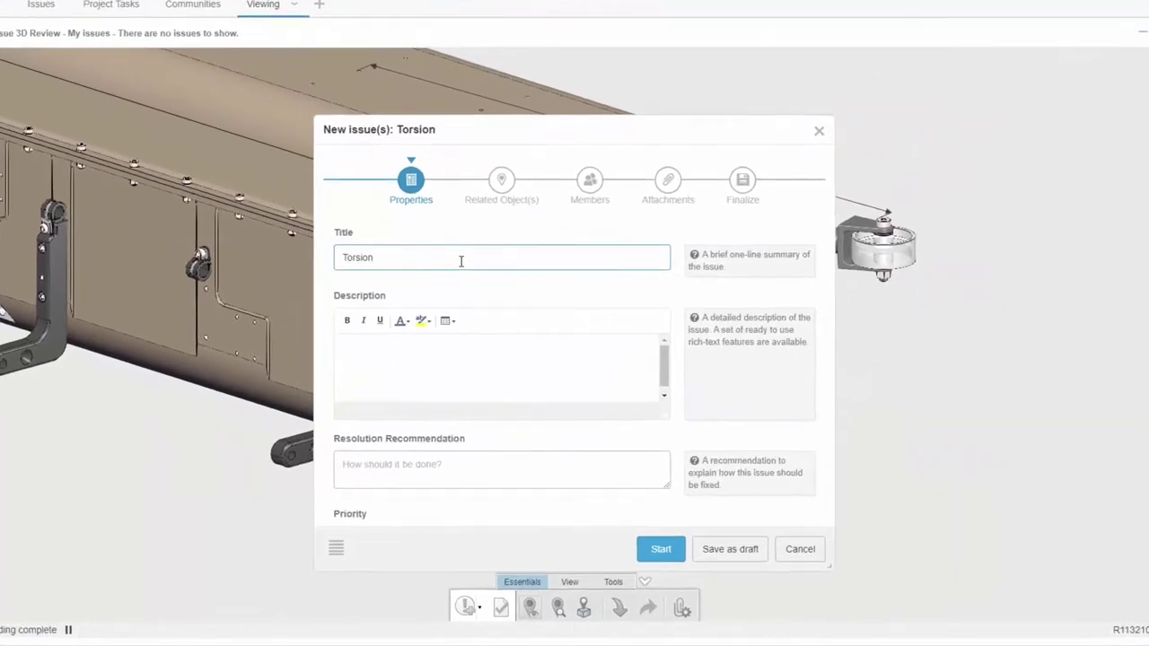
pyautogui.click(471, 374)
pyautogui.write('Possible twisting on wheel rollers')
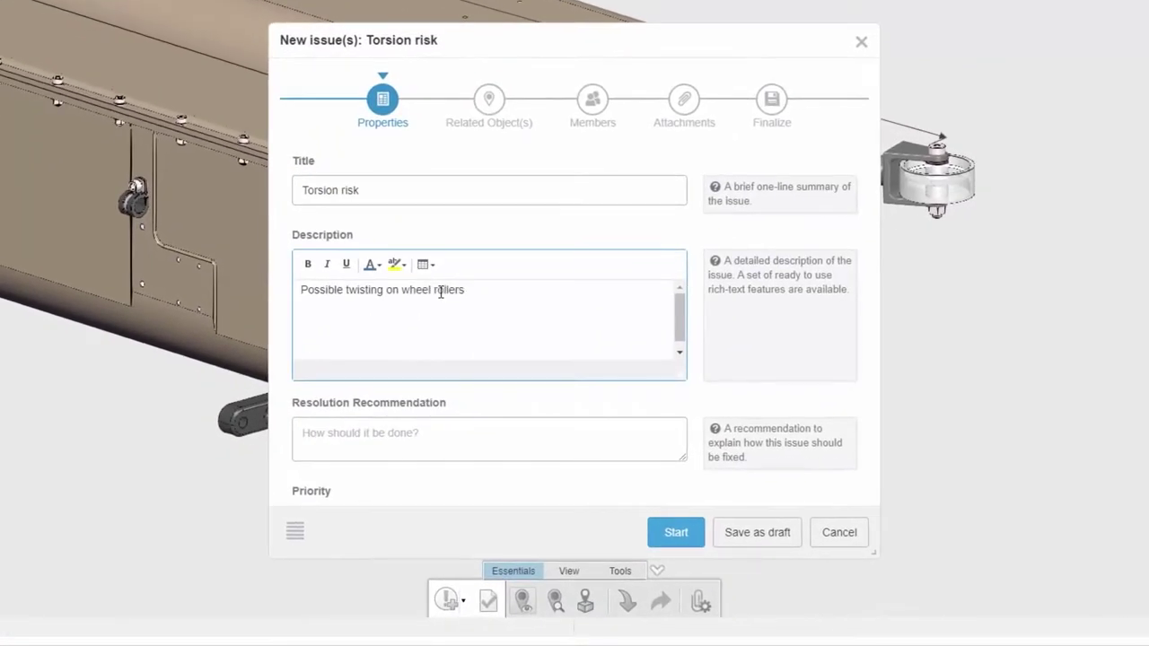
pyautogui.click(441, 431)
pyautogui.write('Add stiffener')
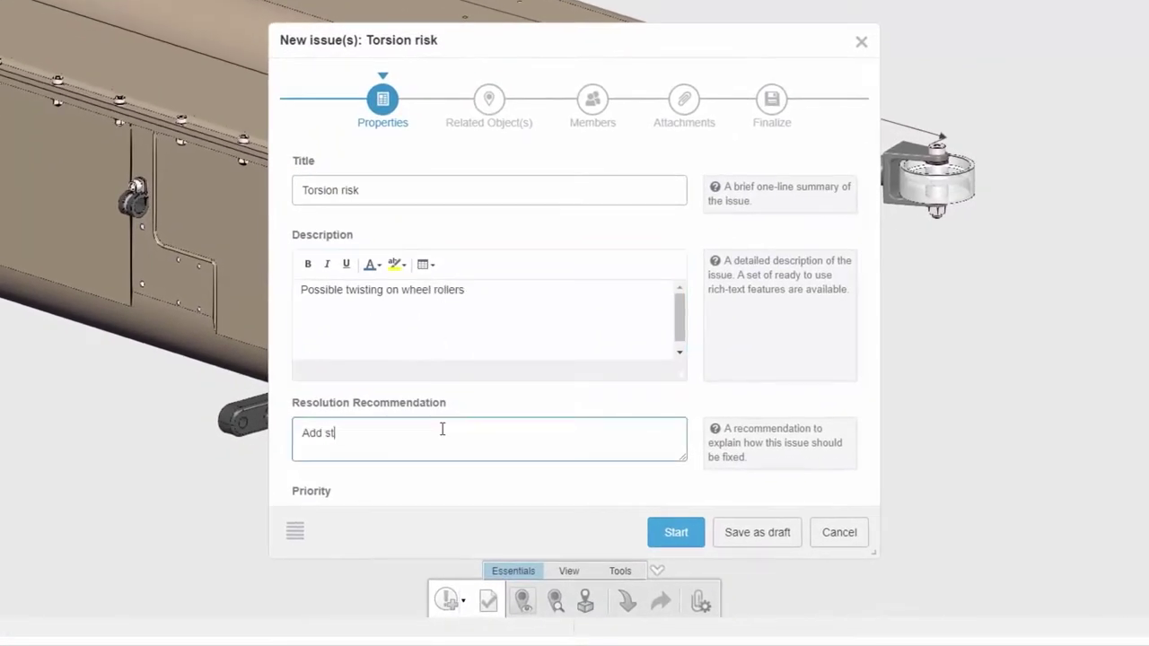
# Step: Report the issue against both roller arms, picked on the model as the issue's related objects
pyautogui.click(491, 118)
pyautogui.click(611, 160)
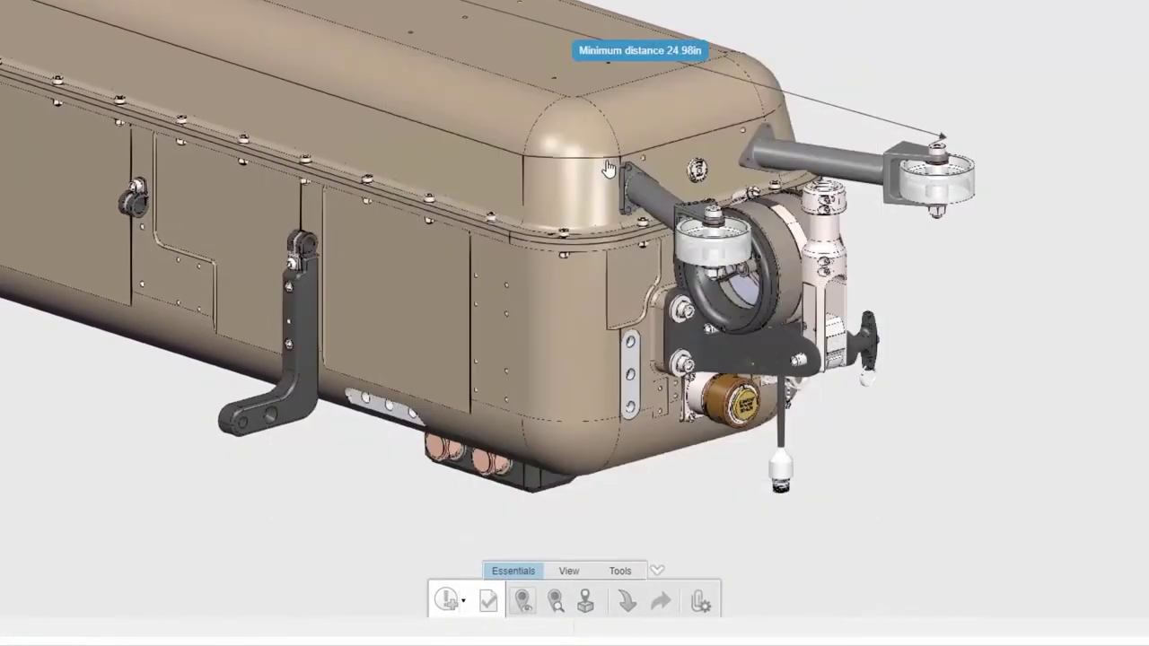
pyautogui.click(609, 169)
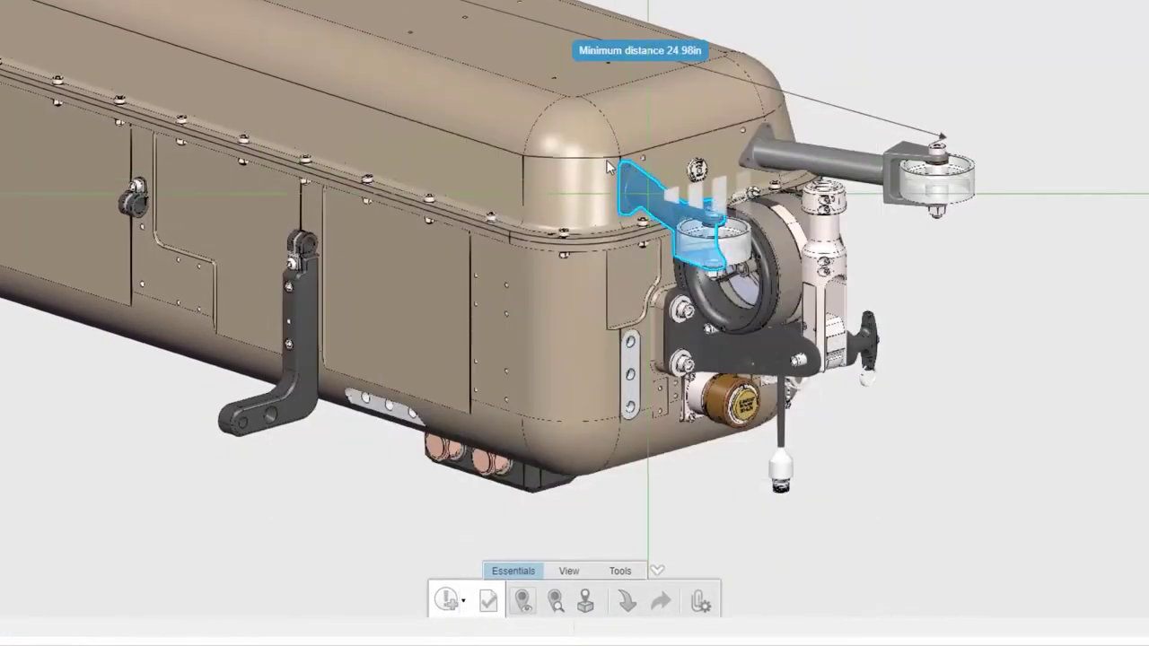
pyautogui.click(745, 204)
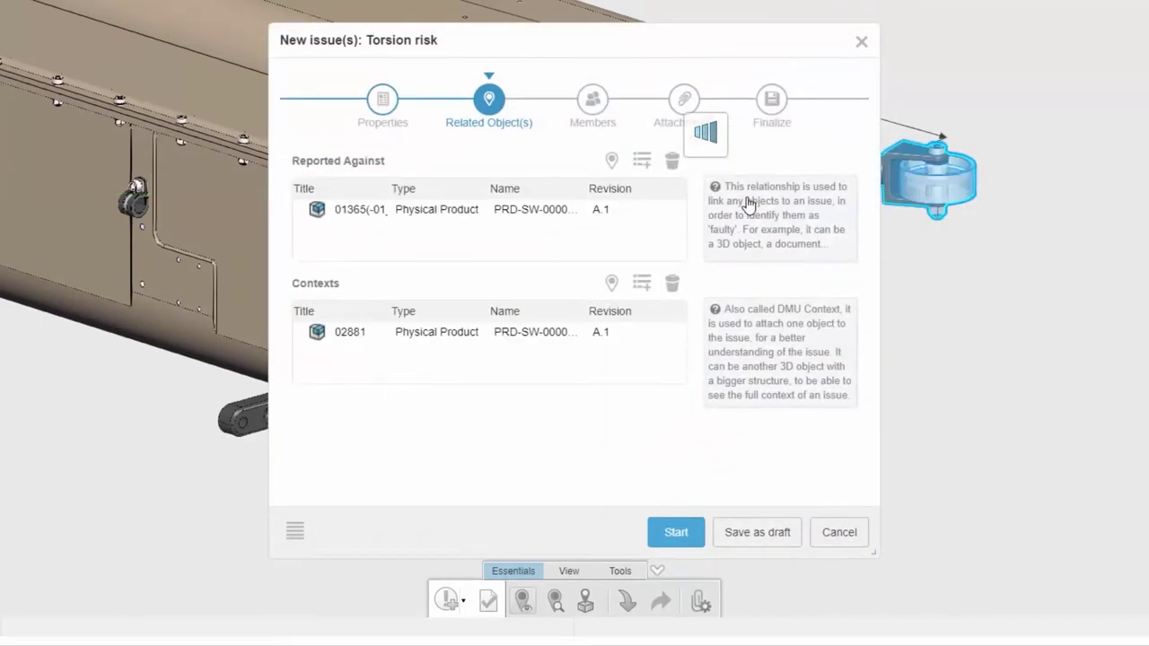
# Step: Assign the issue to the engineer, start it, and inspect it from its marker on the roller arm
pyautogui.click(592, 103)
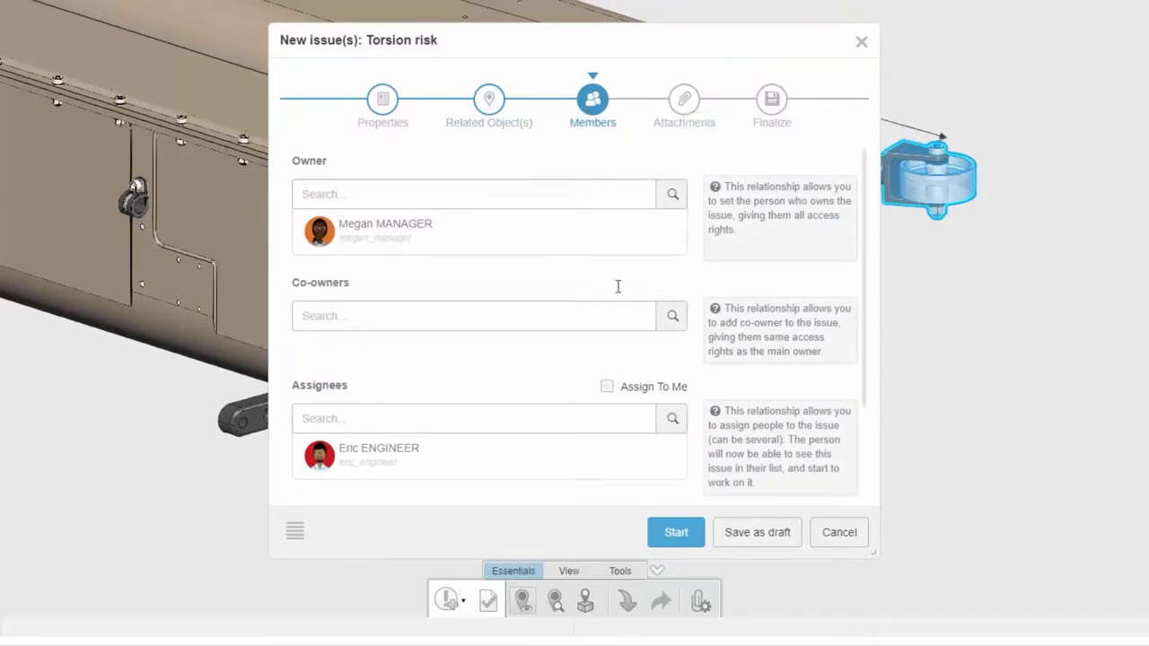
pyautogui.click(656, 536)
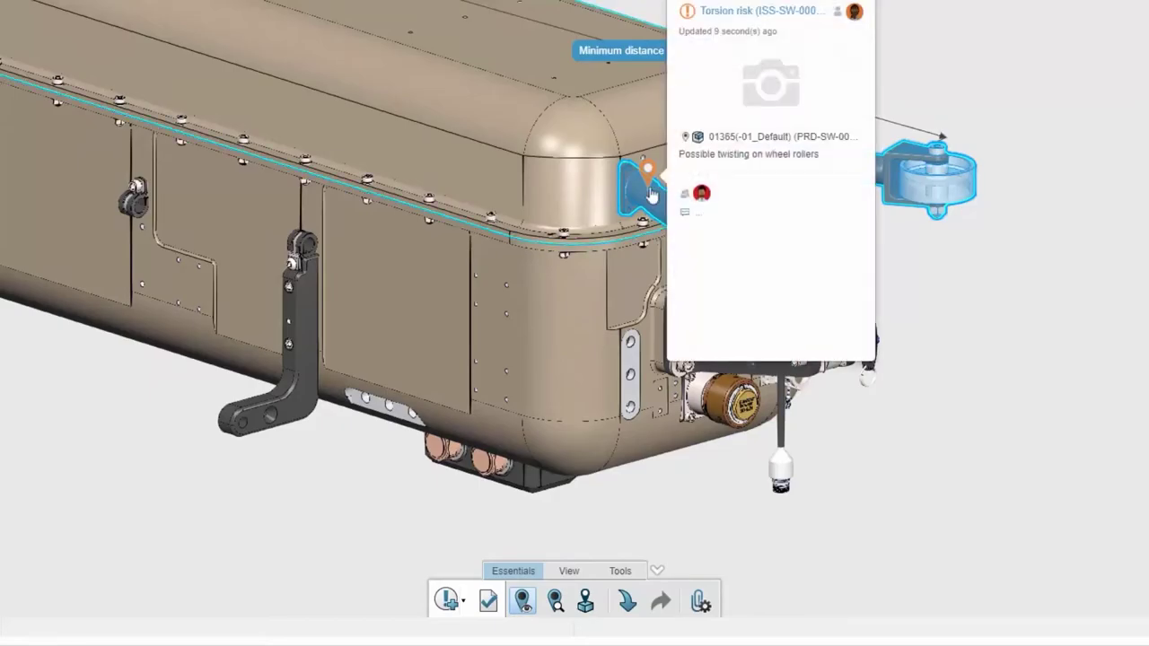
pyautogui.click(684, 206)
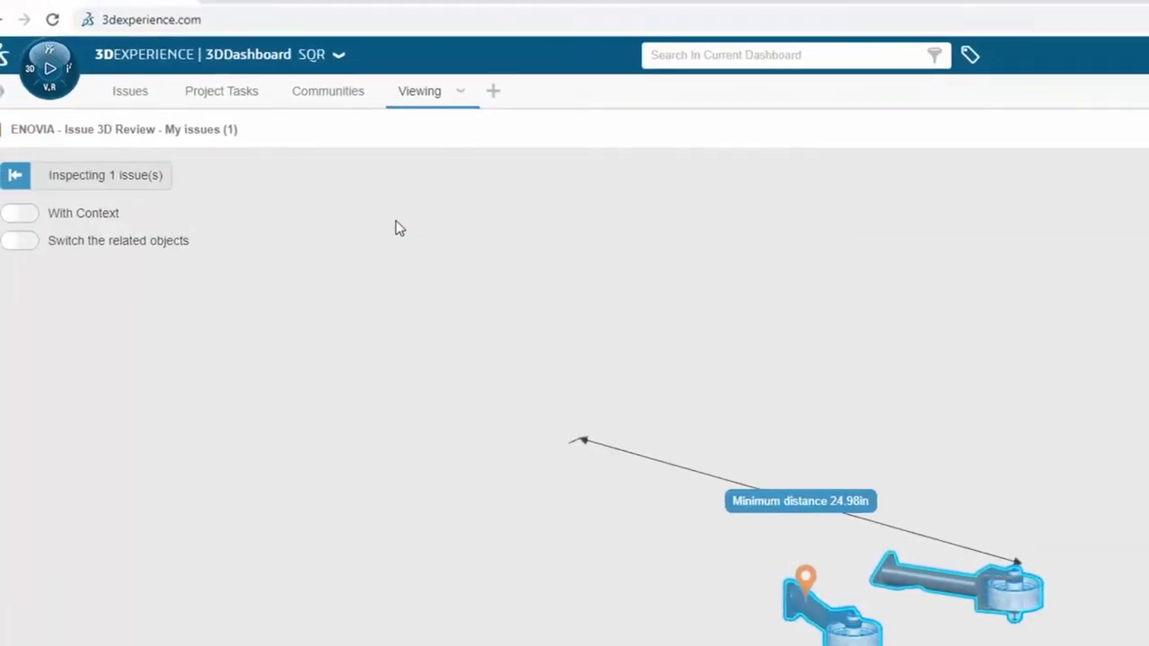
# Step: Find the 3D Markup app with the search term "mark", open it on the issue, and create the "Torsion risk" markup
pyautogui.click(74, 94)
pyautogui.click(47, 221)
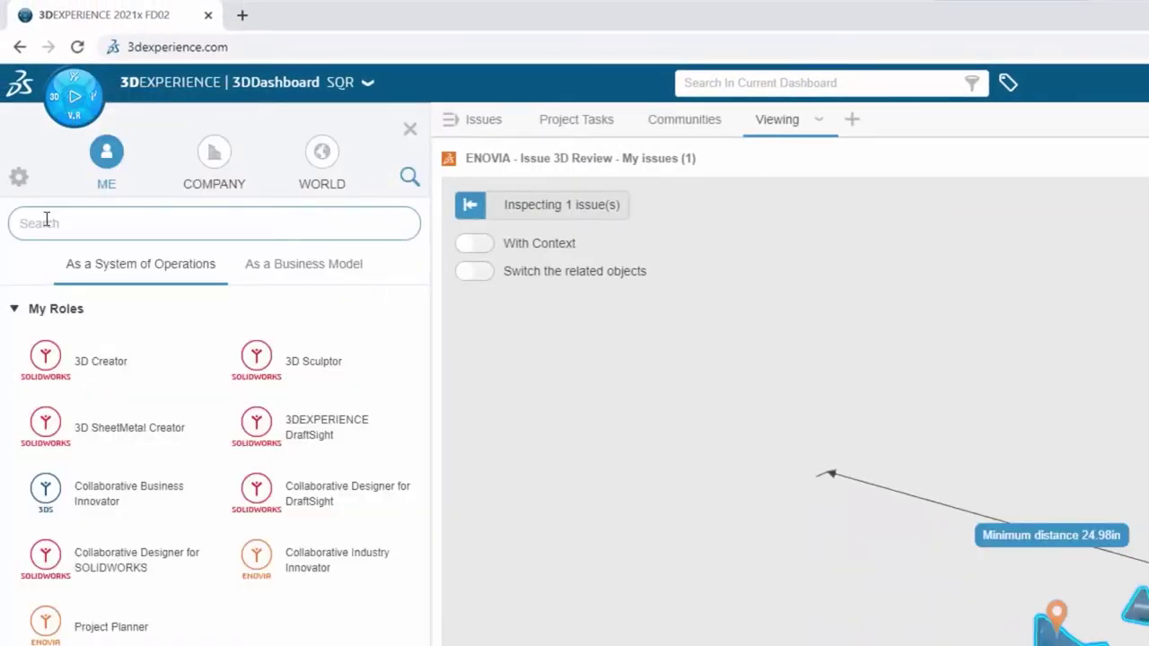
pyautogui.write('mark')
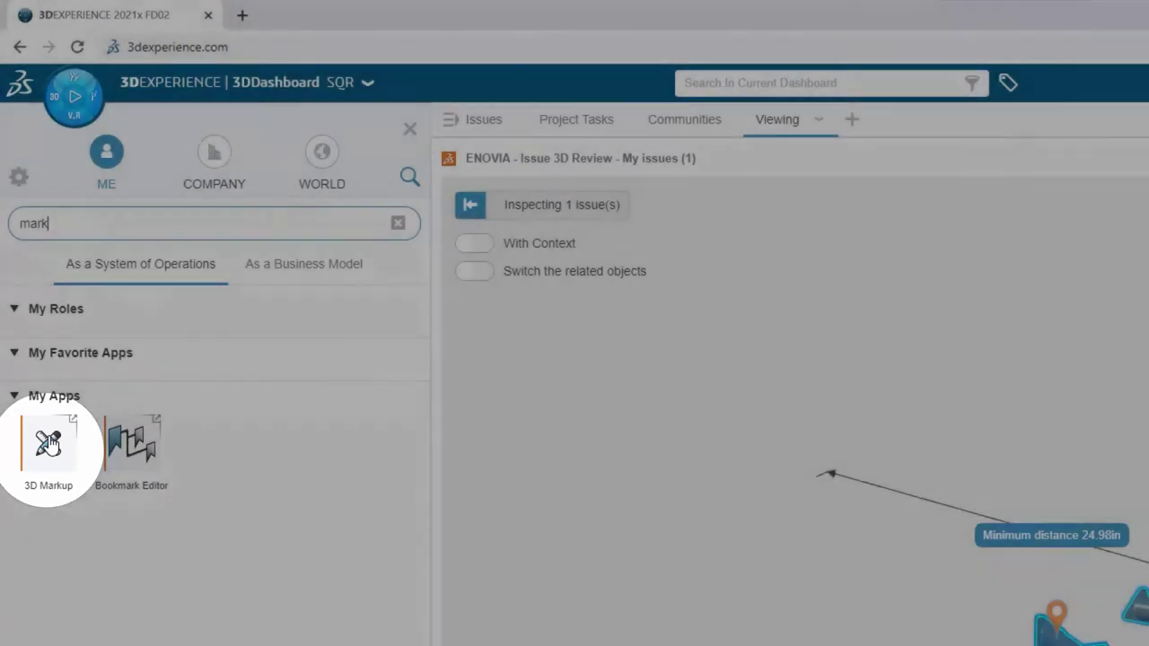
pyautogui.click(48, 442)
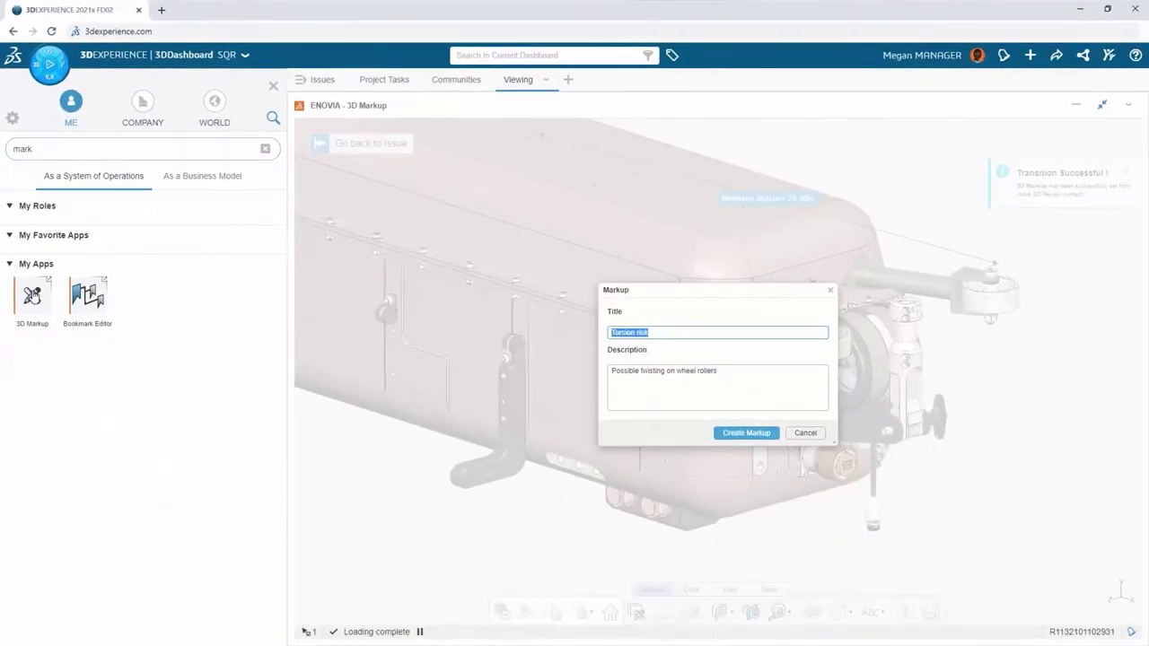
pyautogui.click(271, 89)
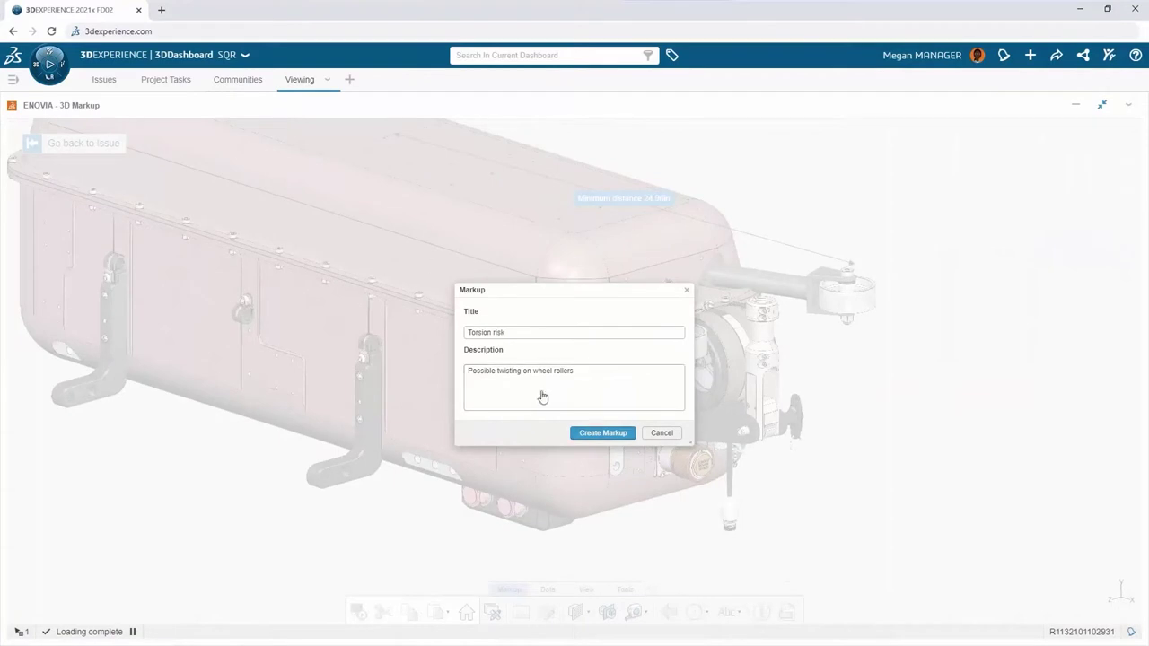
pyautogui.click(578, 433)
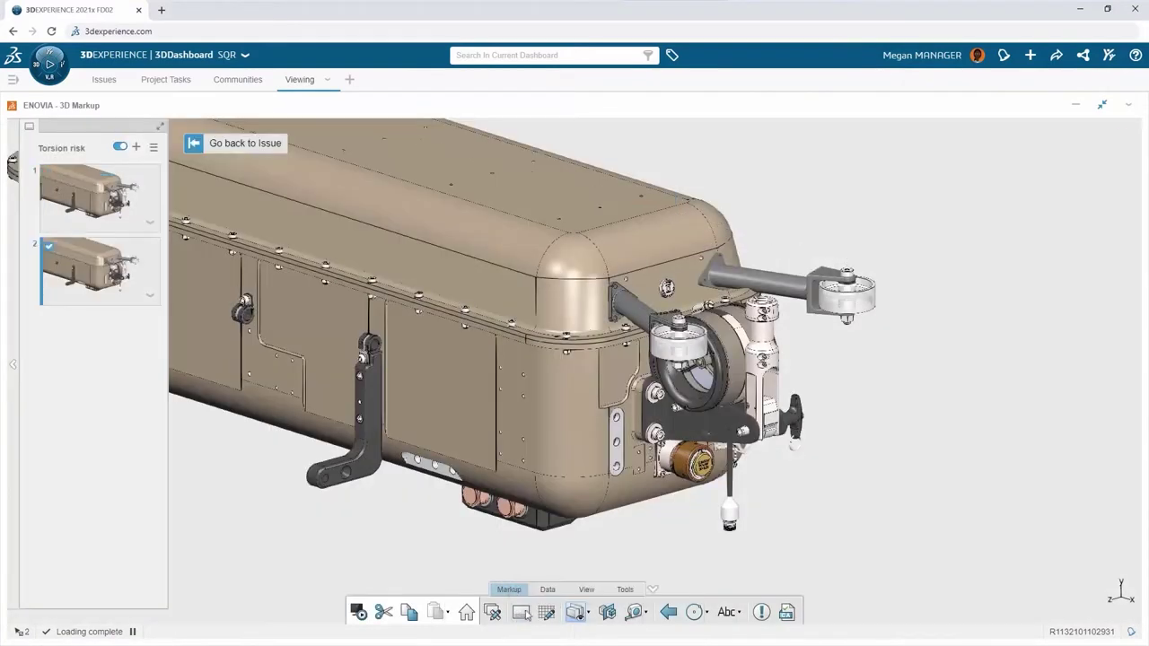
# Step: Mark up the second slide in top view with a red curve across both roller arms and an enlarged "Add stabilizer" note, updating its viewpoint
pyautogui.click(586, 590)
pyautogui.click(642, 611)
pyautogui.click(662, 506)
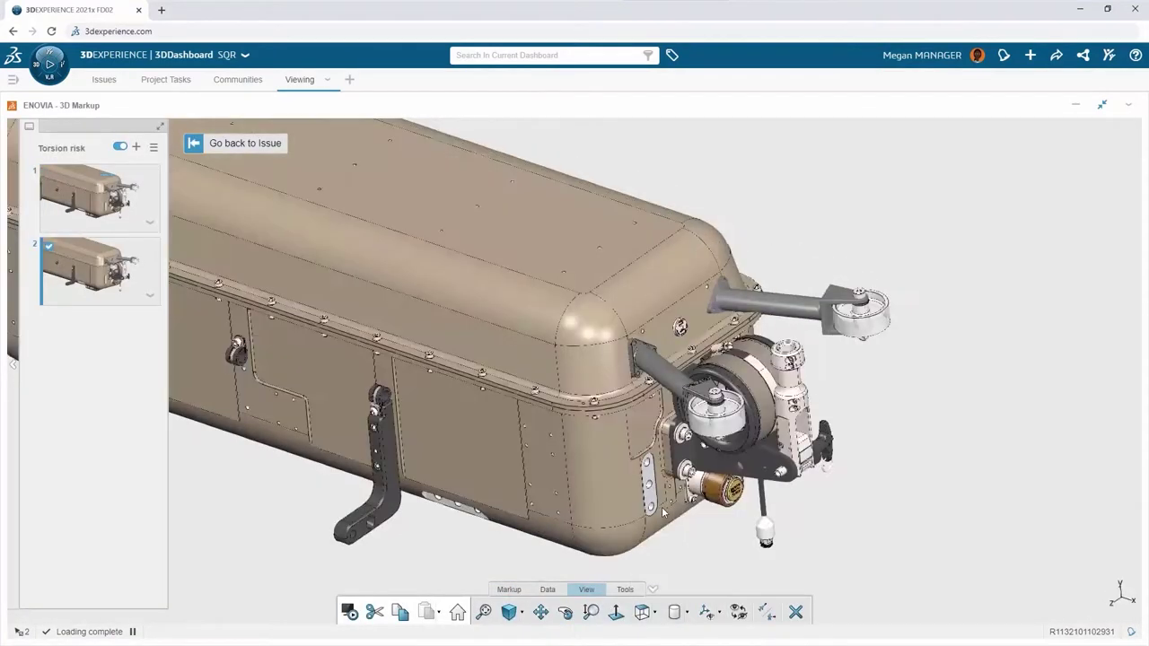
pyautogui.click(509, 589)
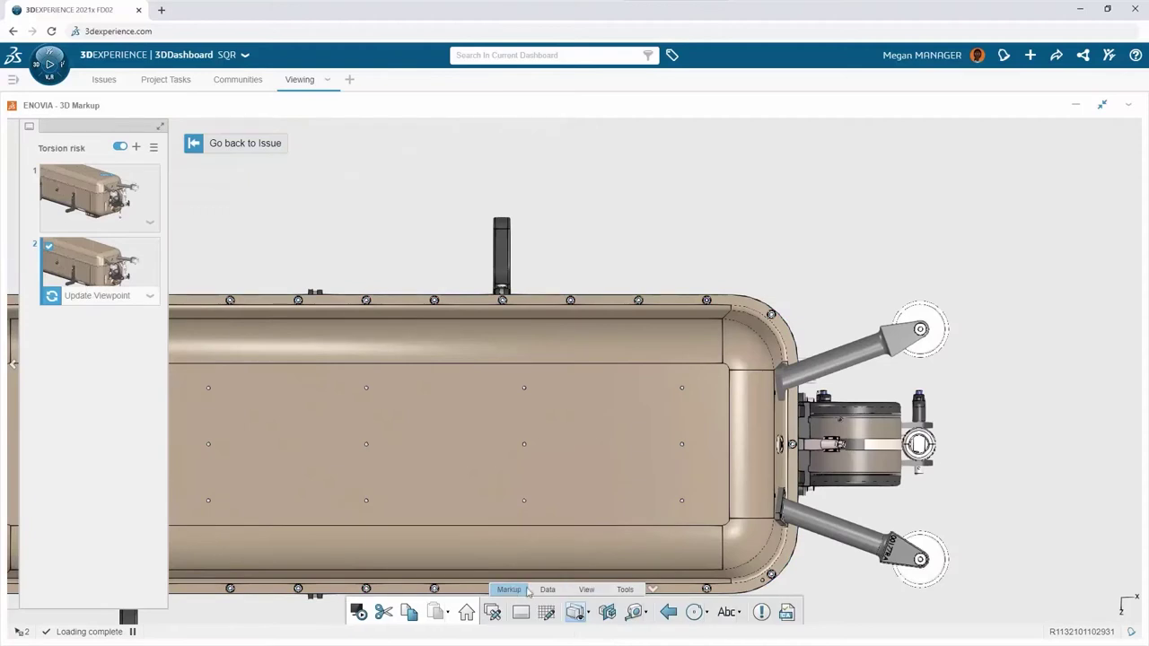
pyautogui.click(707, 611)
pyautogui.click(705, 589)
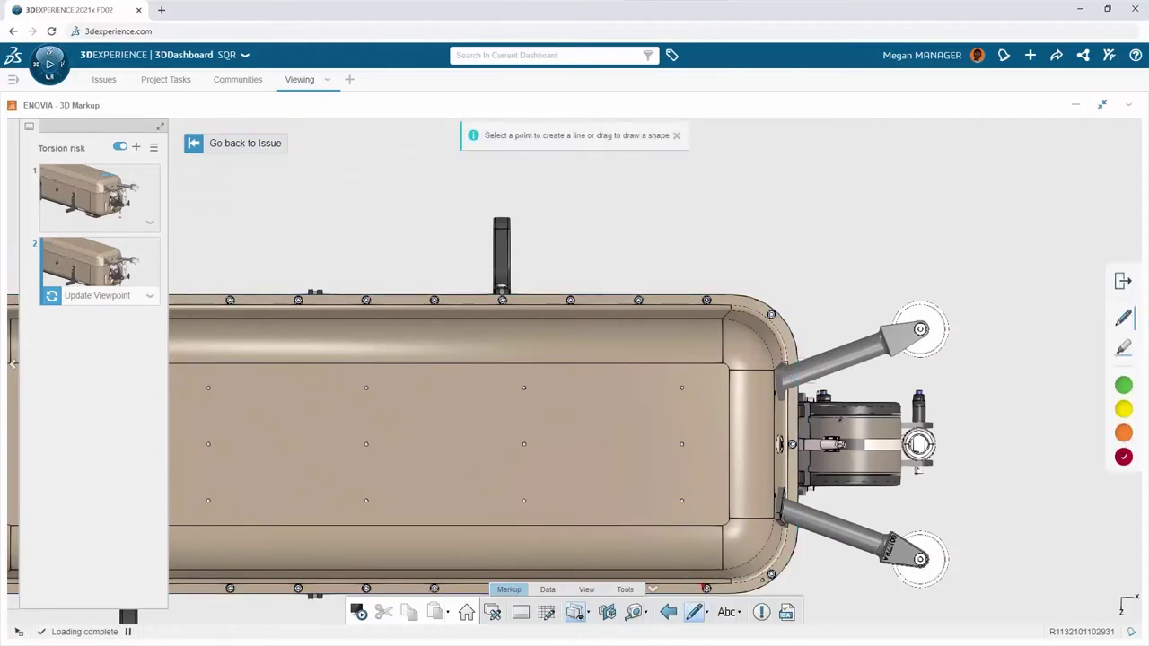
pyautogui.moveTo(838, 549); pyautogui.dragTo(829, 569)
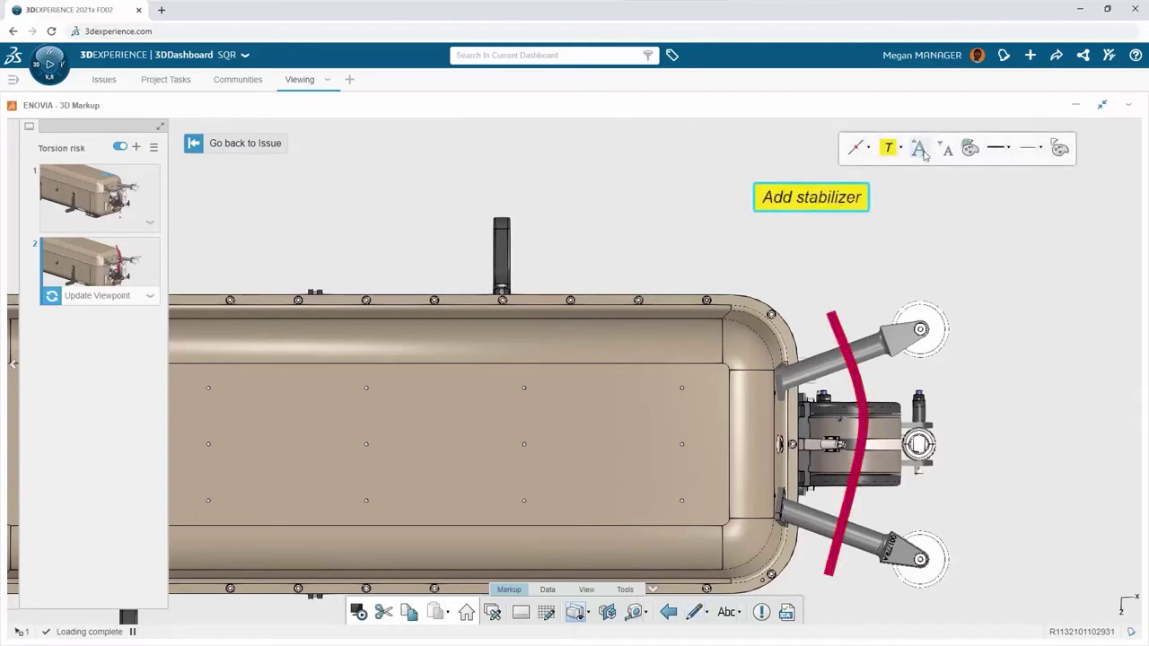
pyautogui.click(923, 172)
pyautogui.click(96, 296)
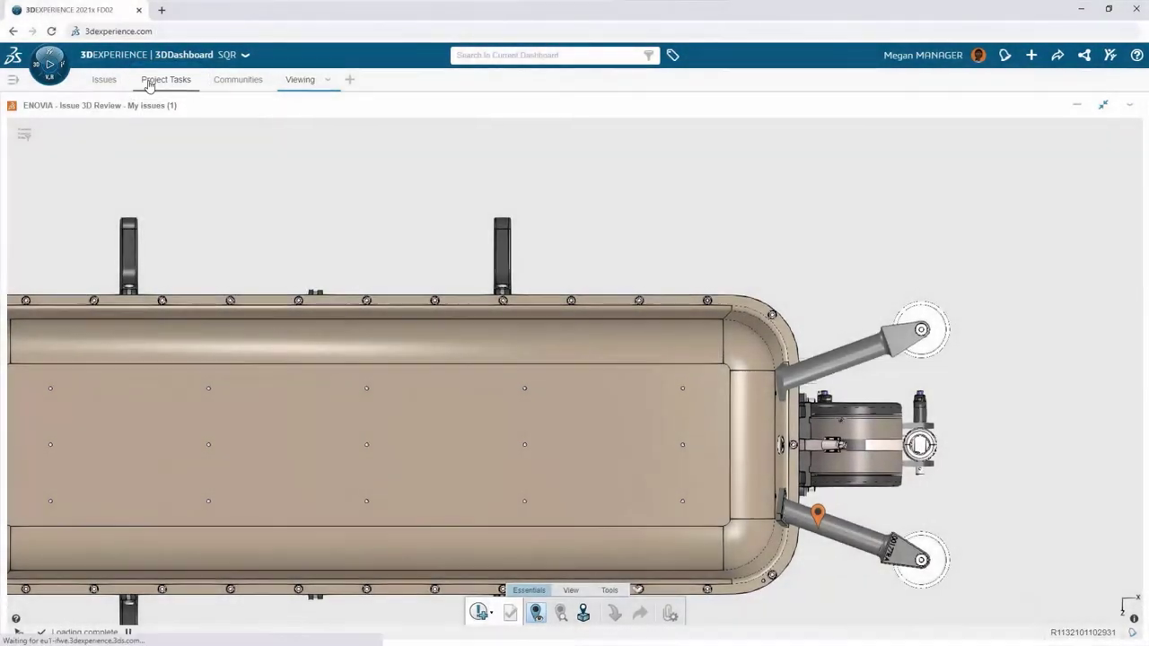
# Step: Add a project task titled "Add hardware and drawing" and give it the description "Add fastener kit and create drawing with BOM"
pyautogui.click(149, 83)
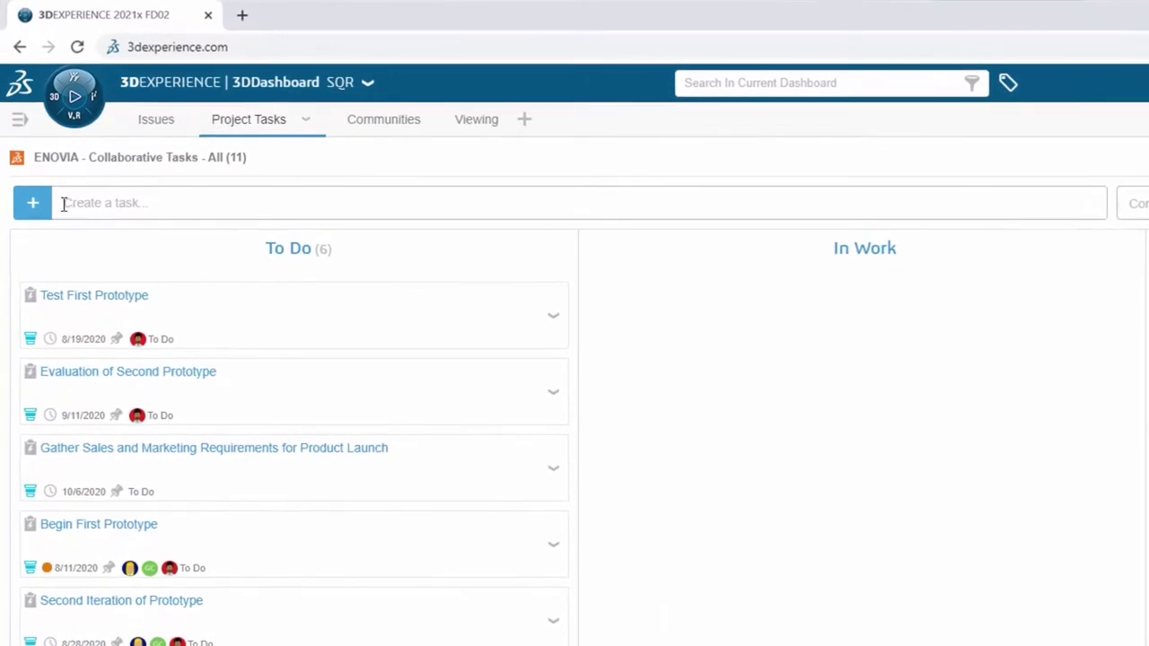
pyautogui.click(64, 203)
pyautogui.write('Add hardware and drawing')
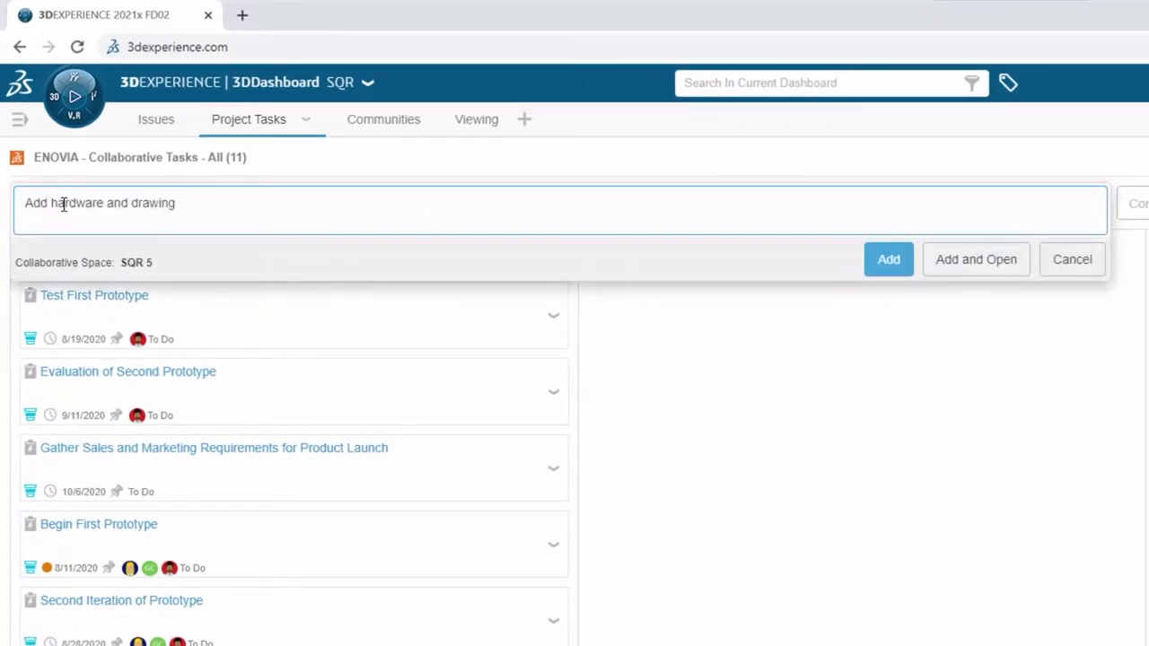
pyautogui.click(944, 259)
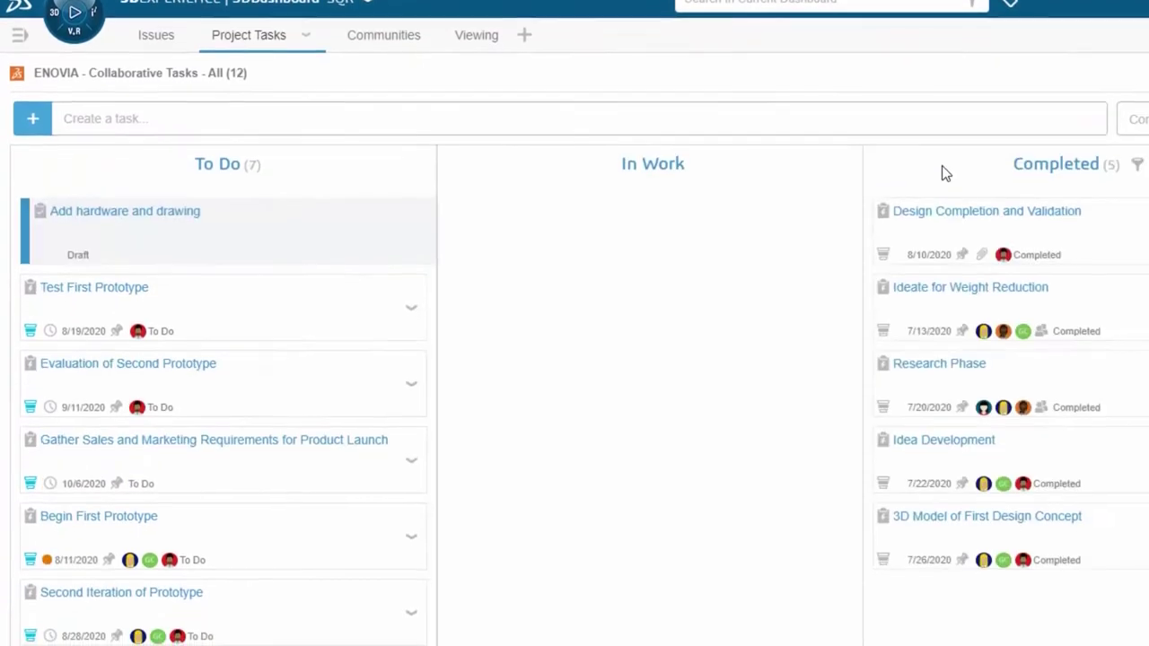
pyautogui.click(494, 337)
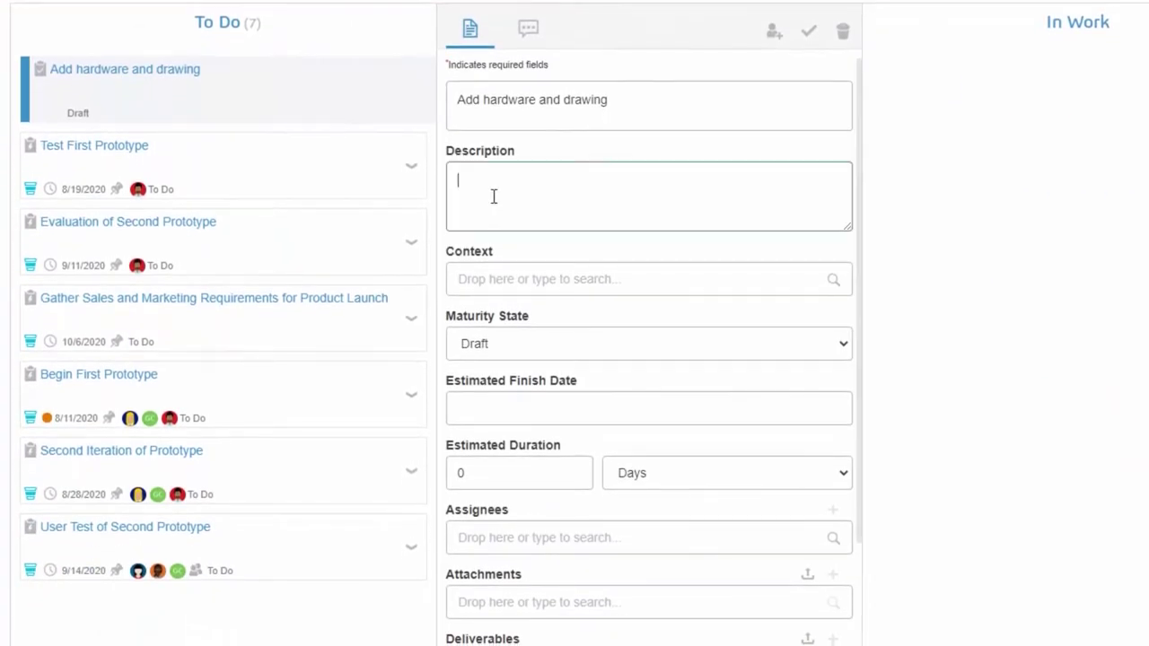
pyautogui.write('Add faste')
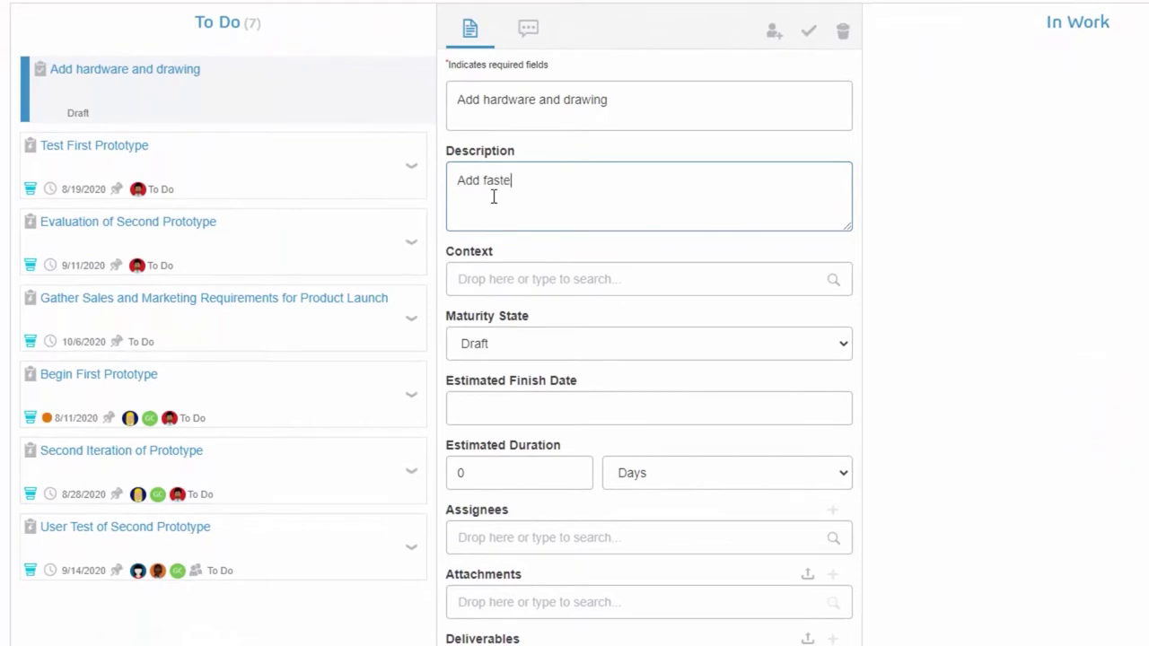
pyautogui.write('drawing with BOM')
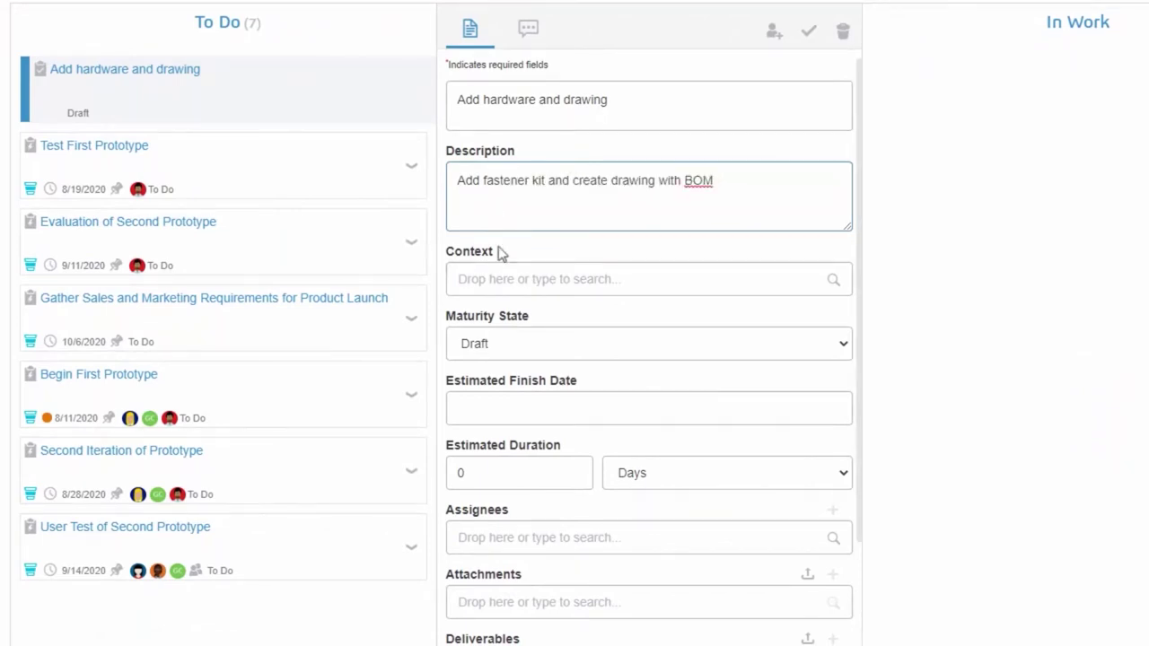
# Step: Set the task's maturity state to To Do and its estimated duration to 1 day, and assign it to the designer
pyautogui.click(507, 344)
pyautogui.click(518, 405)
pyautogui.click(494, 473)
pyautogui.doubleClick(494, 473)
pyautogui.click(495, 535)
pyautogui.write('deb')
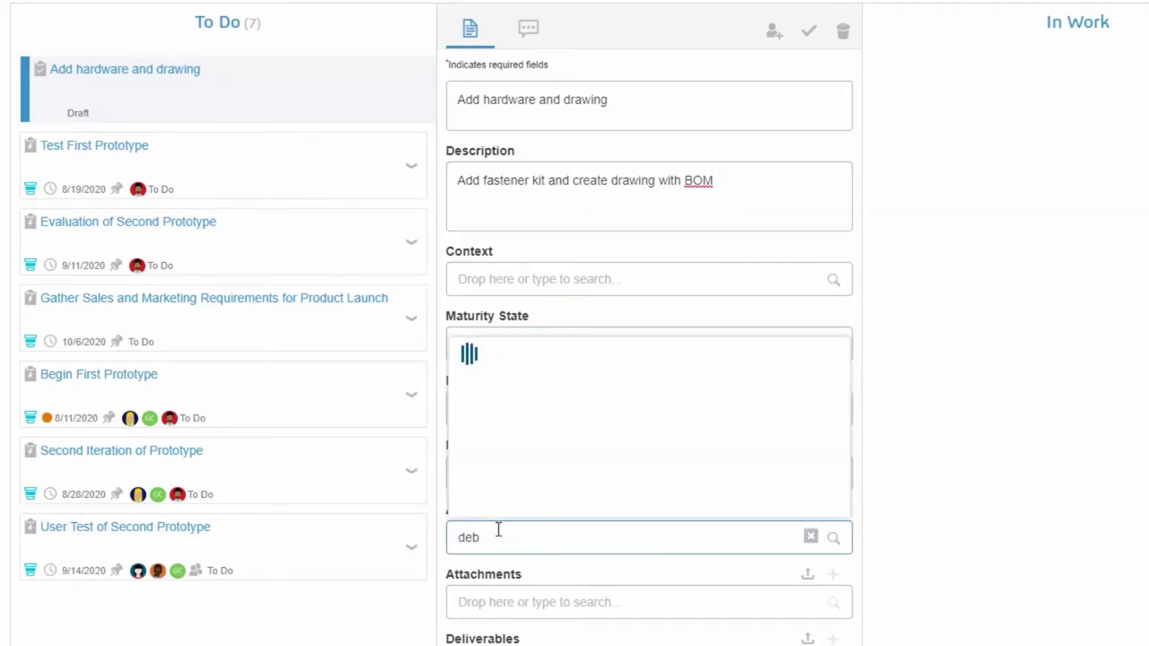
pyautogui.click(508, 440)
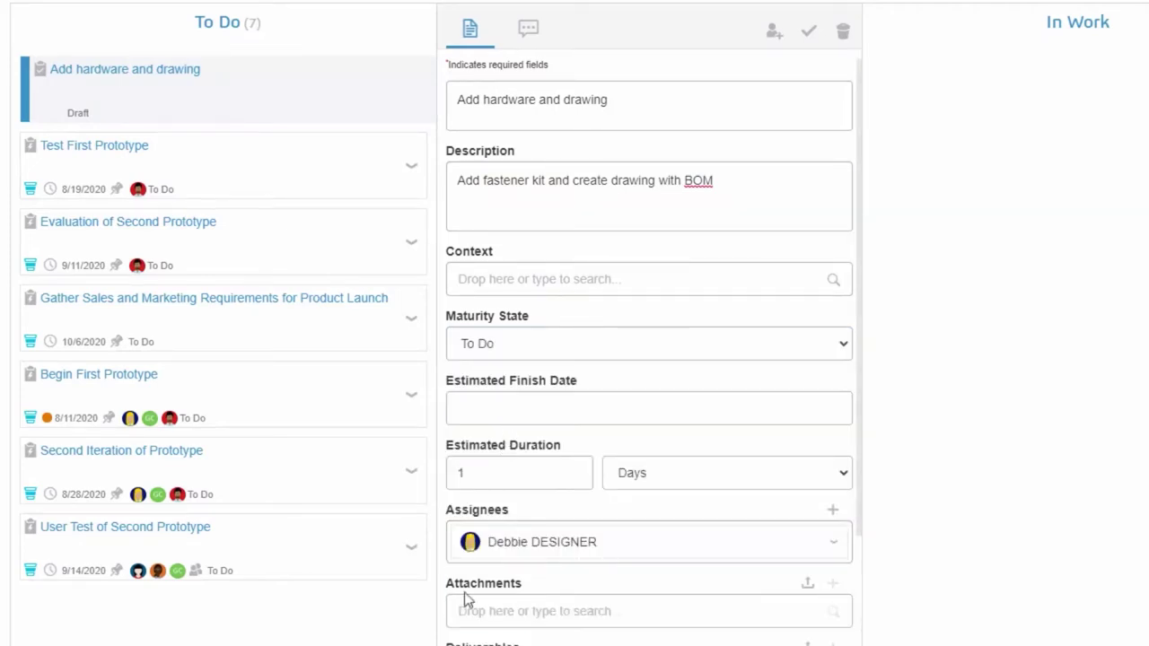
# Step: Attach the part 01369(-01 Default) to the task, save it, and close its details
pyautogui.click(462, 611)
pyautogui.write('3369 b')
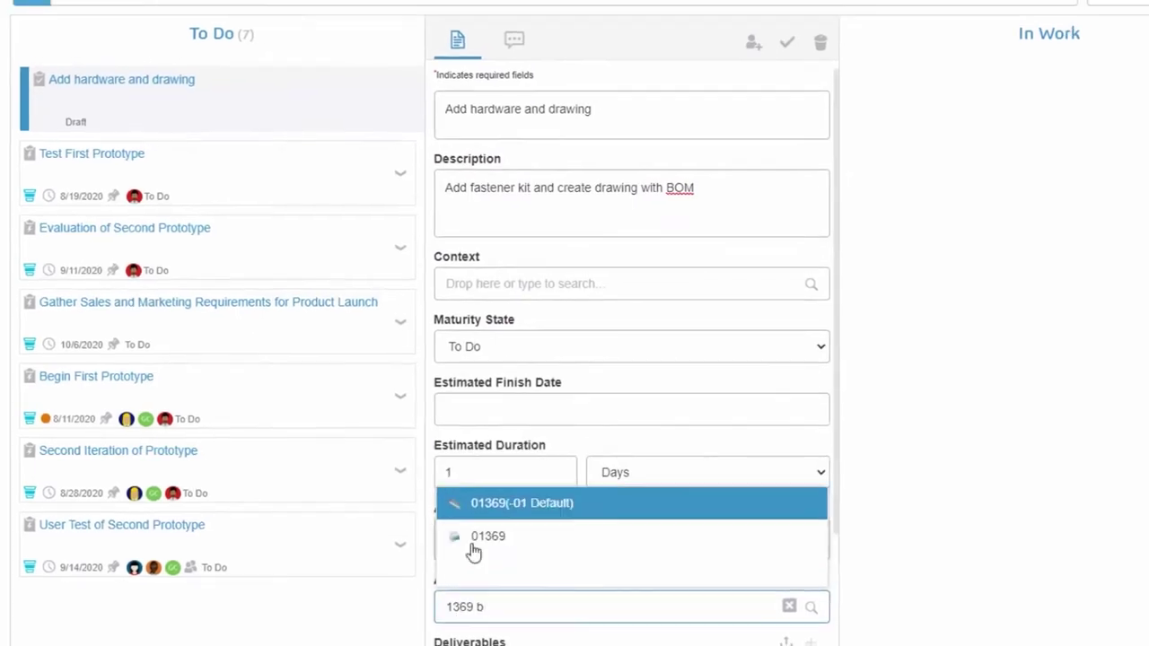
pyautogui.click(478, 504)
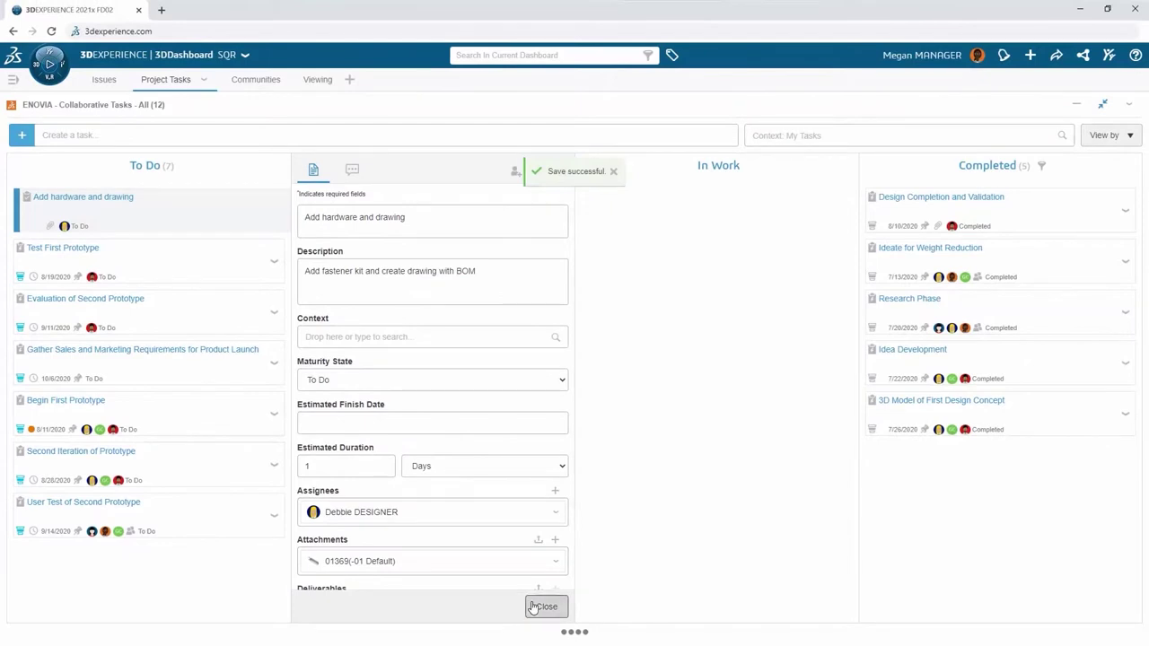
pyautogui.click(535, 608)
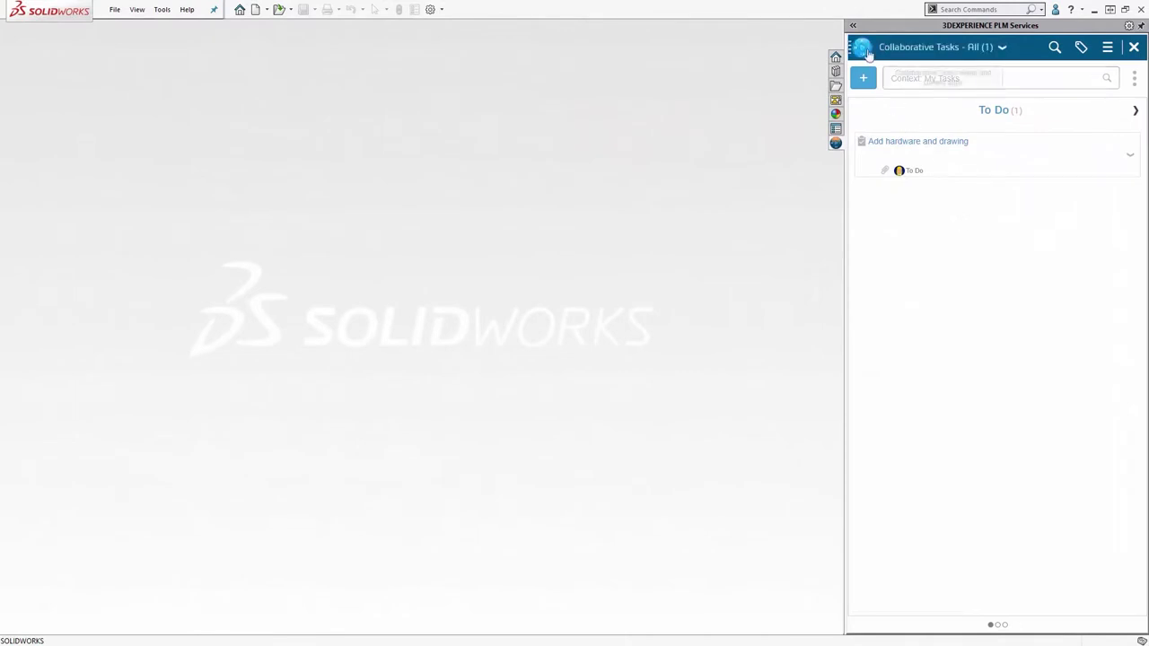
# Step: In SOLIDWORKS, widen the Collaborative Tasks view and move the "Add hardware and drawing" task to In Work
pyautogui.click(852, 25)
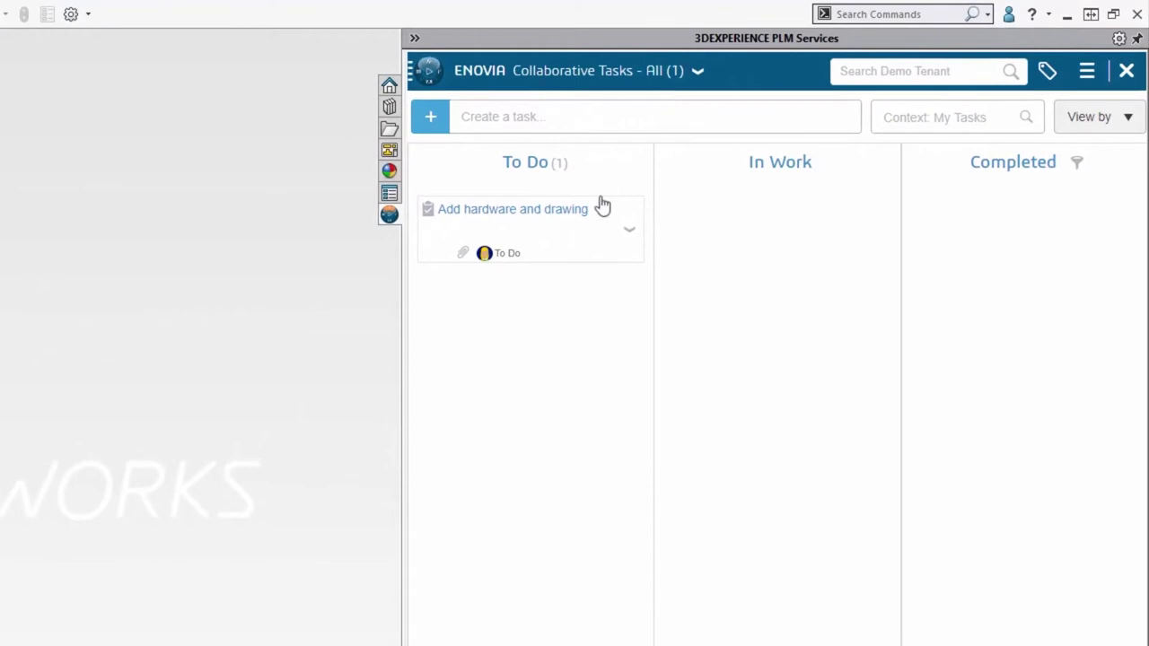
pyautogui.click(580, 246)
pyautogui.moveTo(574, 247)
pyautogui.mouseDown()
pyautogui.moveTo(603, 259)
pyautogui.moveTo(810, 256)
pyautogui.moveTo(826, 243)
pyautogui.mouseUp()
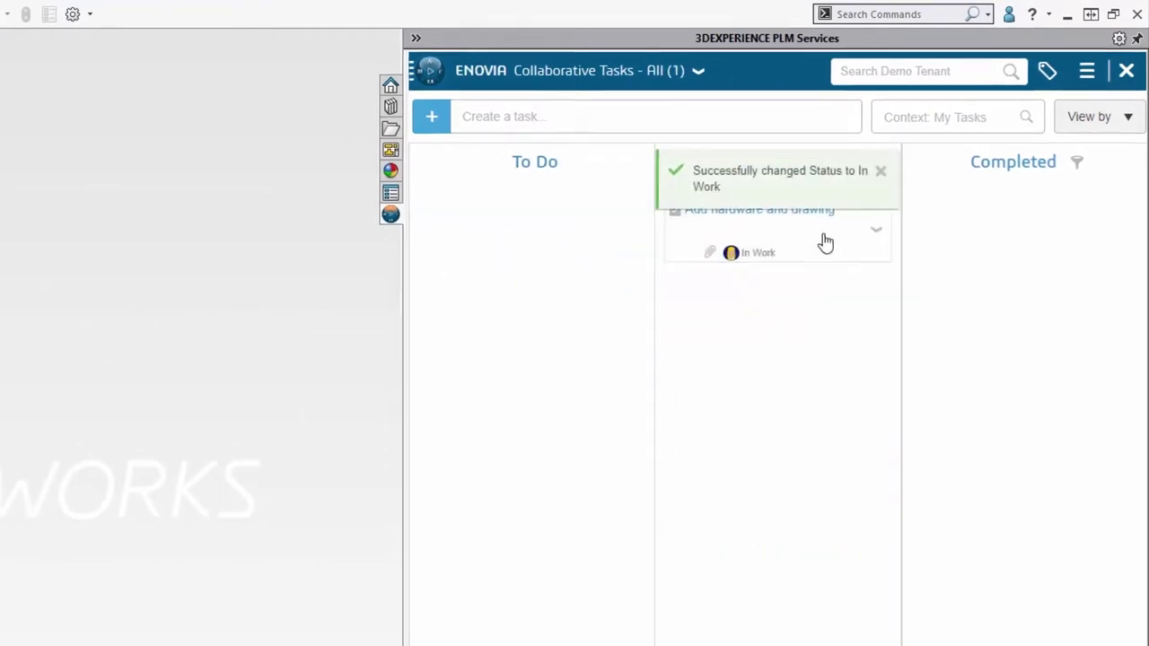
# Step: Open the 01369(-01 Default) assembly attached to the "Add hardware and drawing" task and close the task details
pyautogui.click(826, 243)
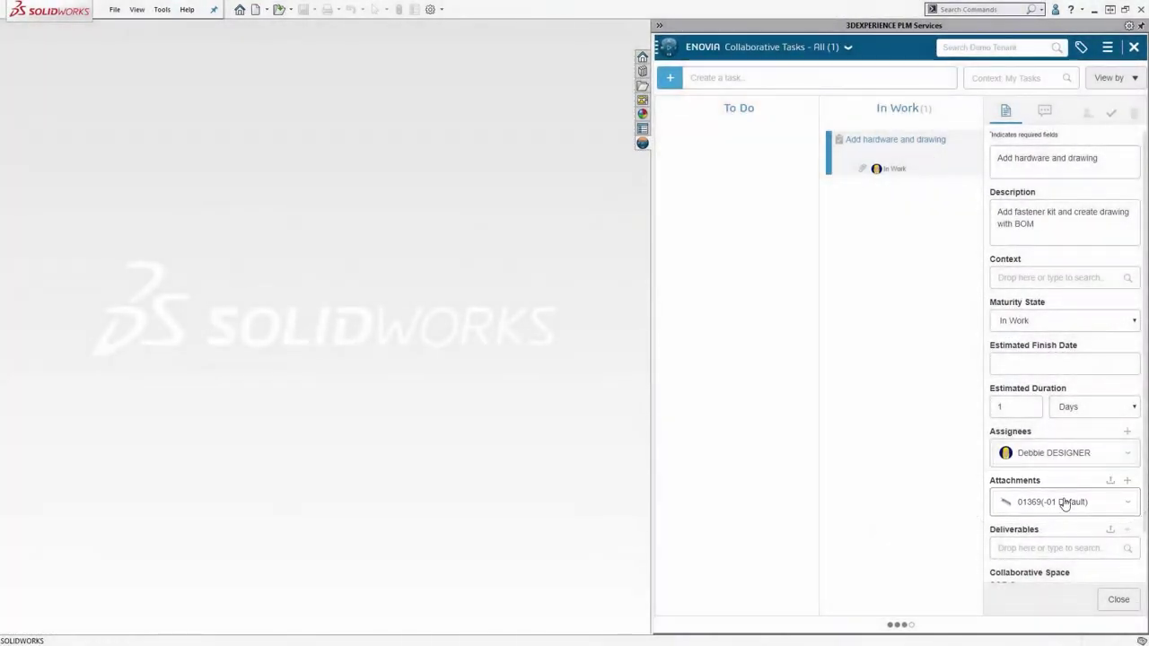
pyautogui.rightClick(1065, 502)
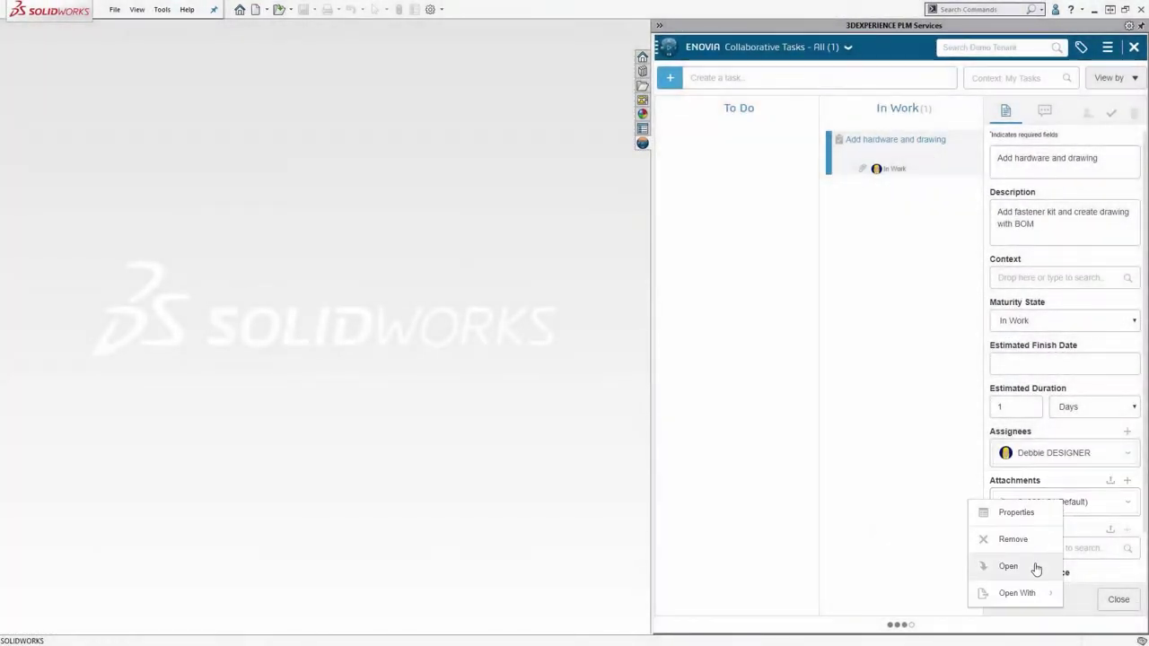
pyautogui.click(1008, 567)
pyautogui.click(614, 358)
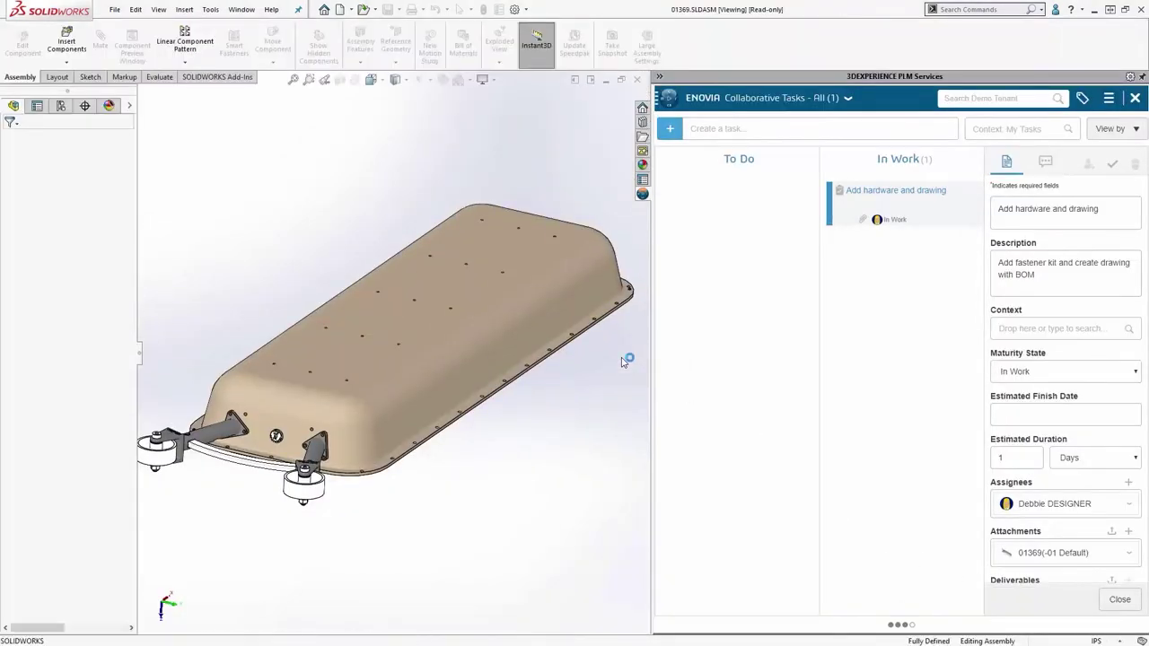
pyautogui.click(1103, 601)
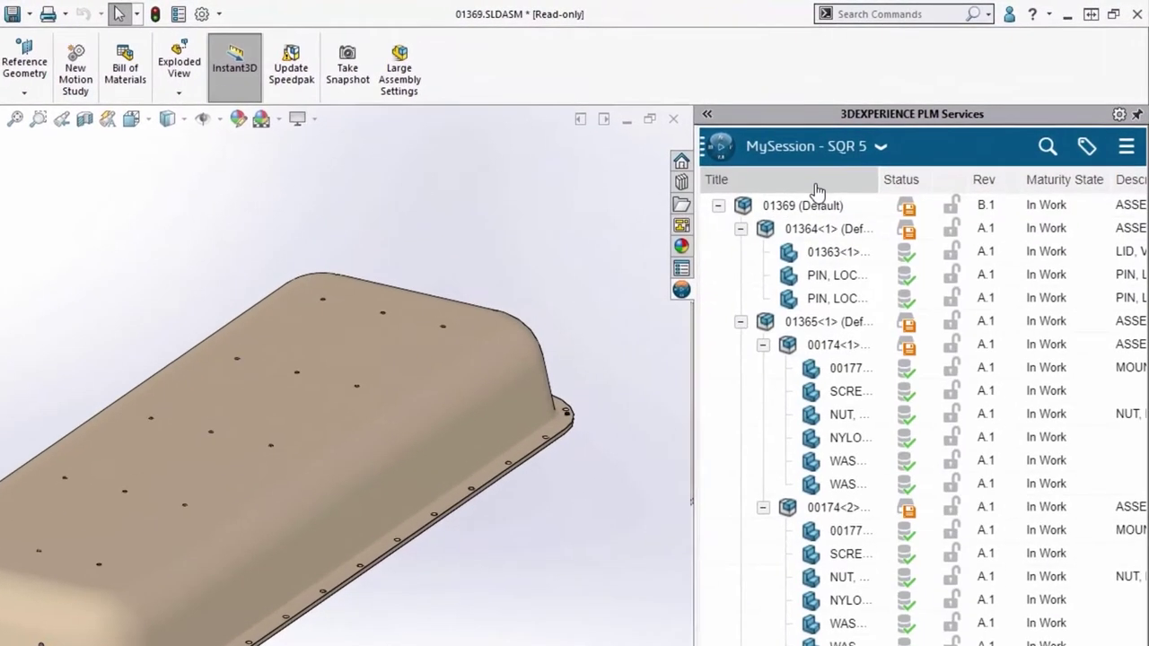
# Step: Reserve the top-level assembly 01369 in MySession and save it to 3DEXPERIENCE
pyautogui.rightClick(743, 206)
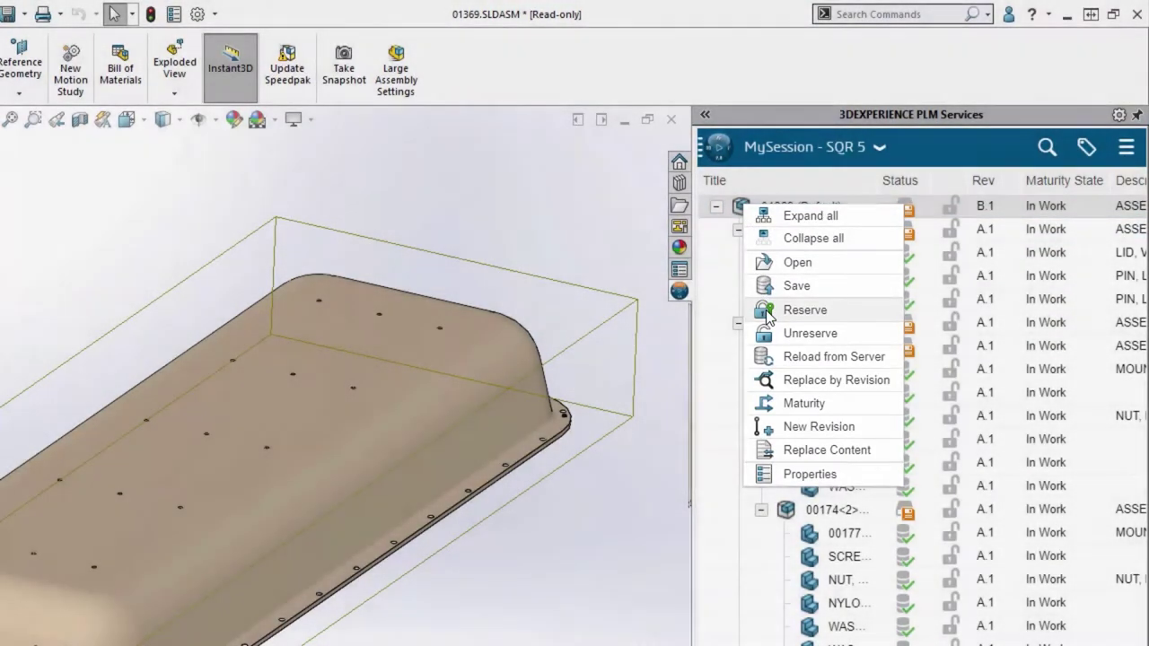
pyautogui.click(767, 310)
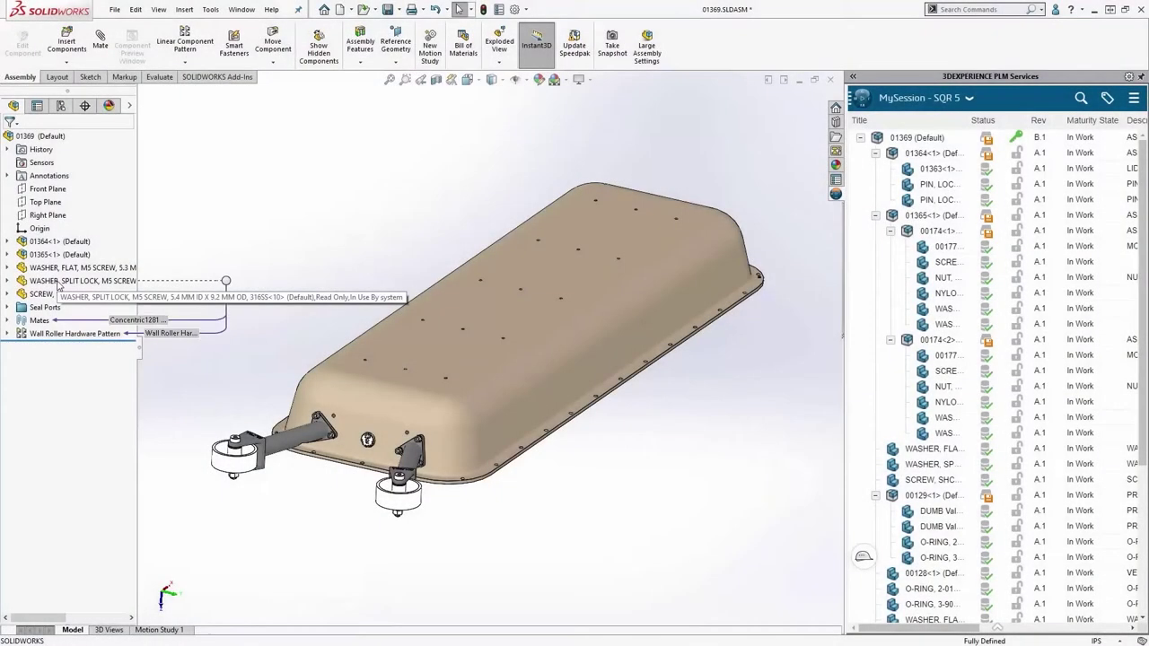
pyautogui.rightClick(882, 140)
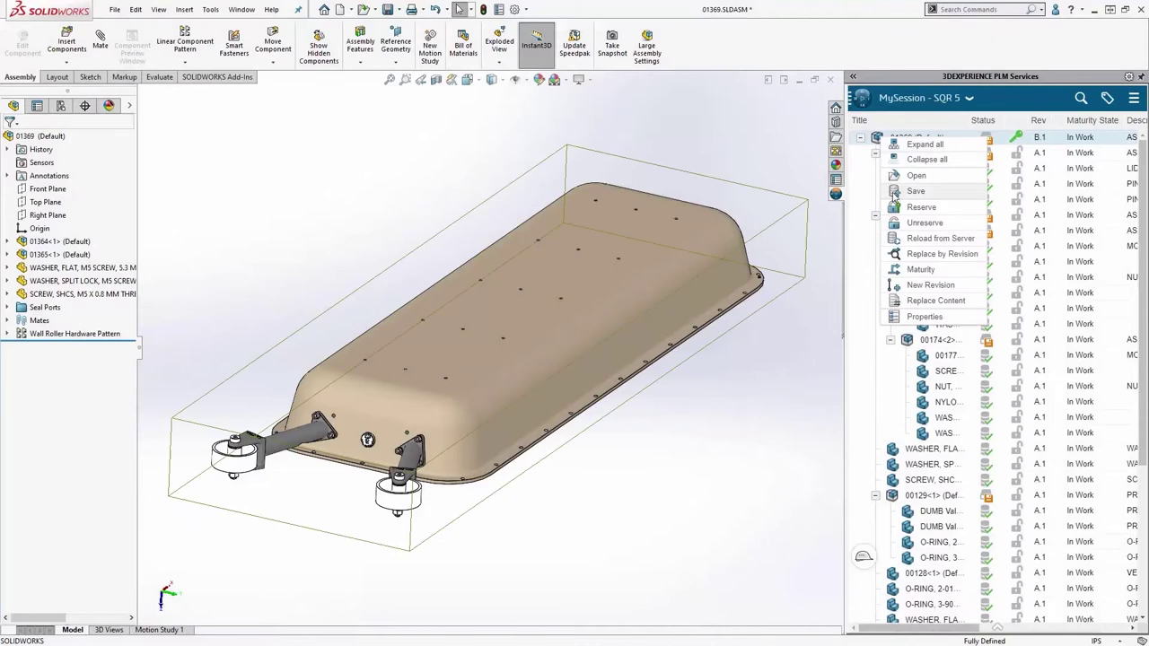
pyautogui.press('Escape')
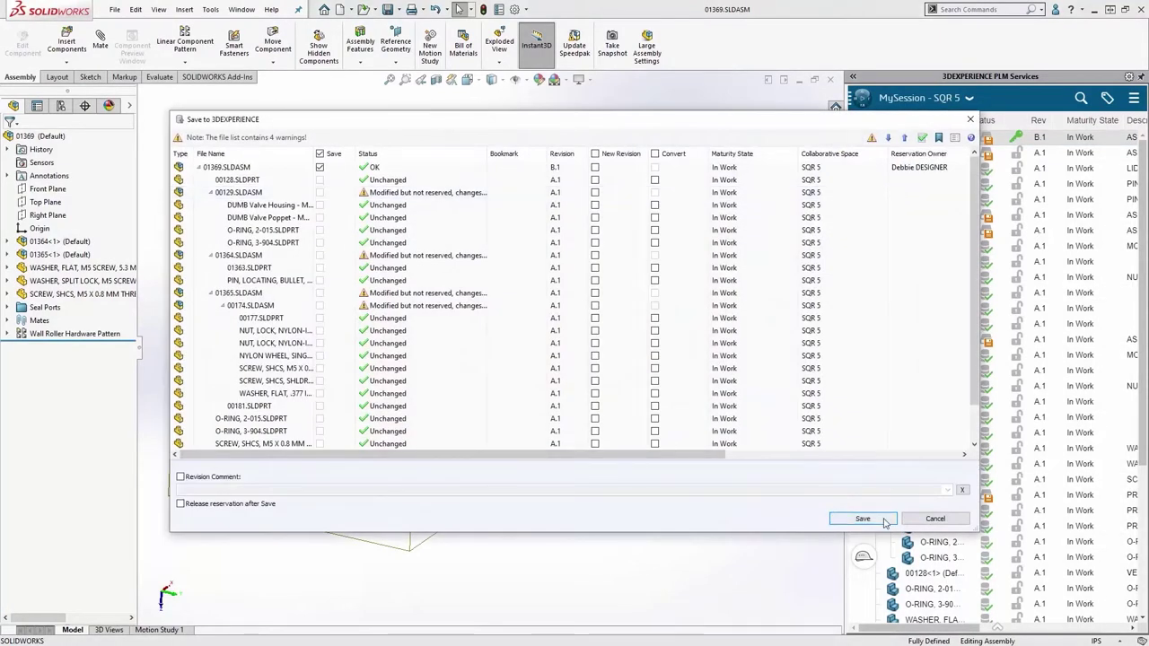
pyautogui.click(883, 522)
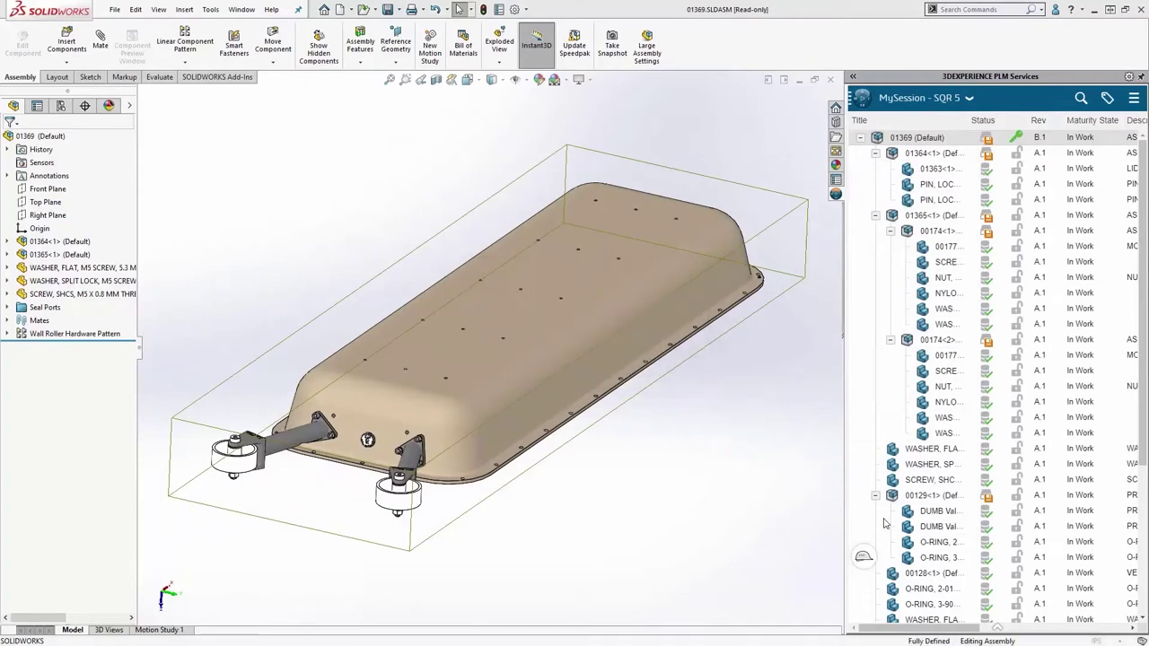
# Step: Make a drawing from the 01369 assembly and place its Current view on the sheet
pyautogui.click(350, 10)
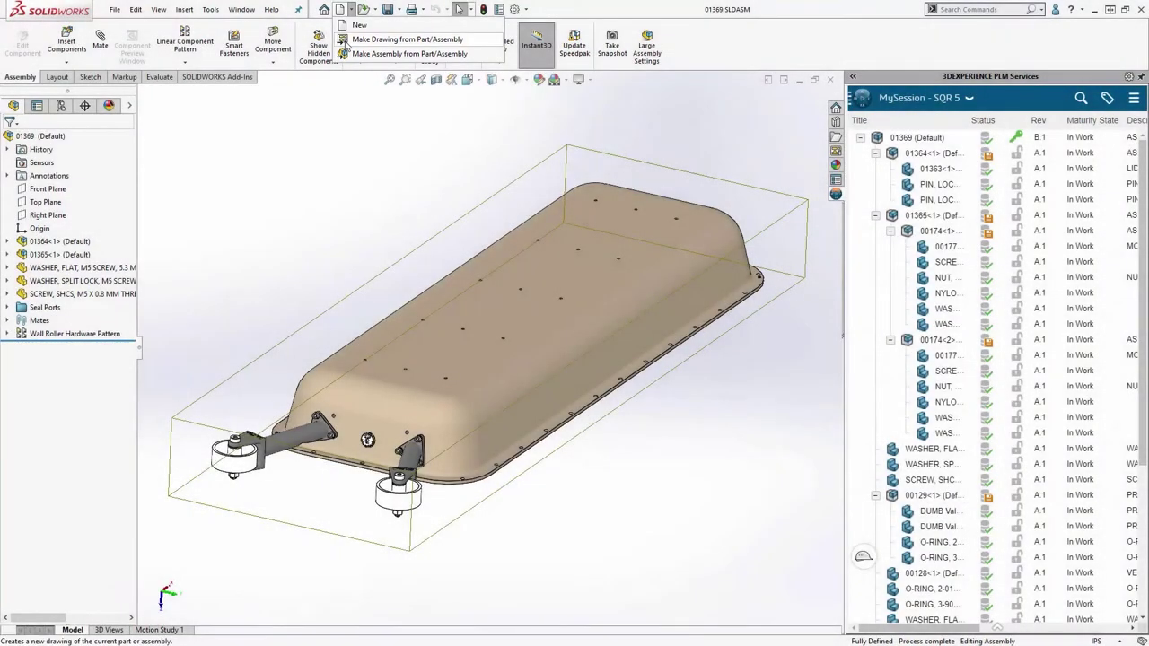
pyautogui.click(346, 41)
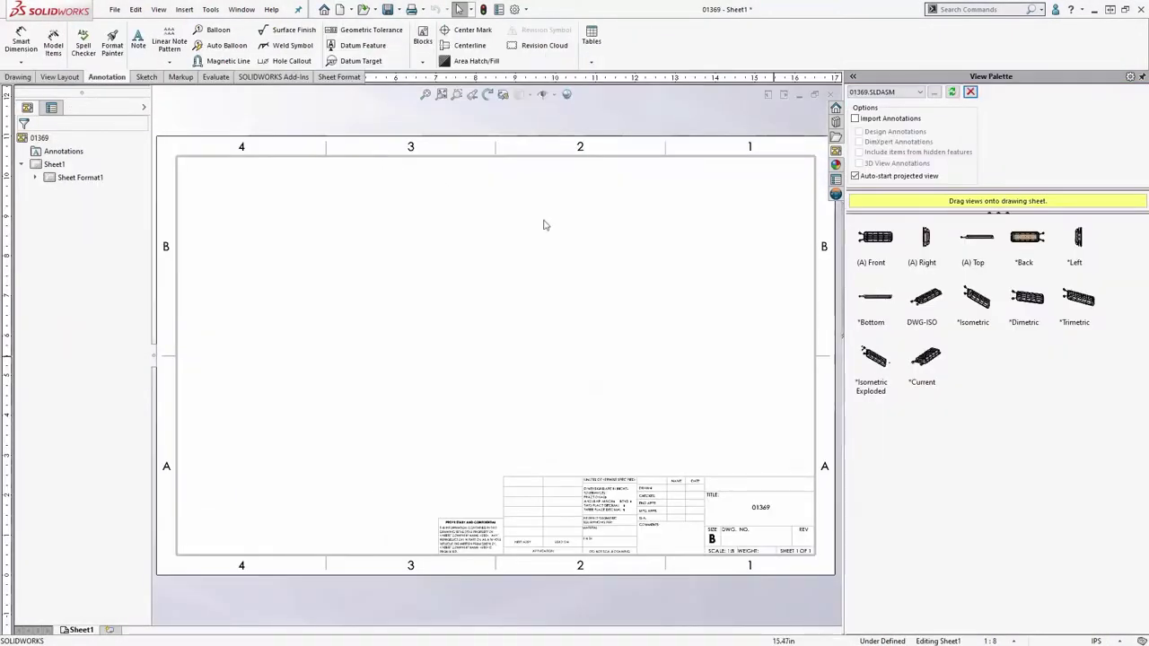
pyautogui.moveTo(926, 357); pyautogui.dragTo(559, 329)
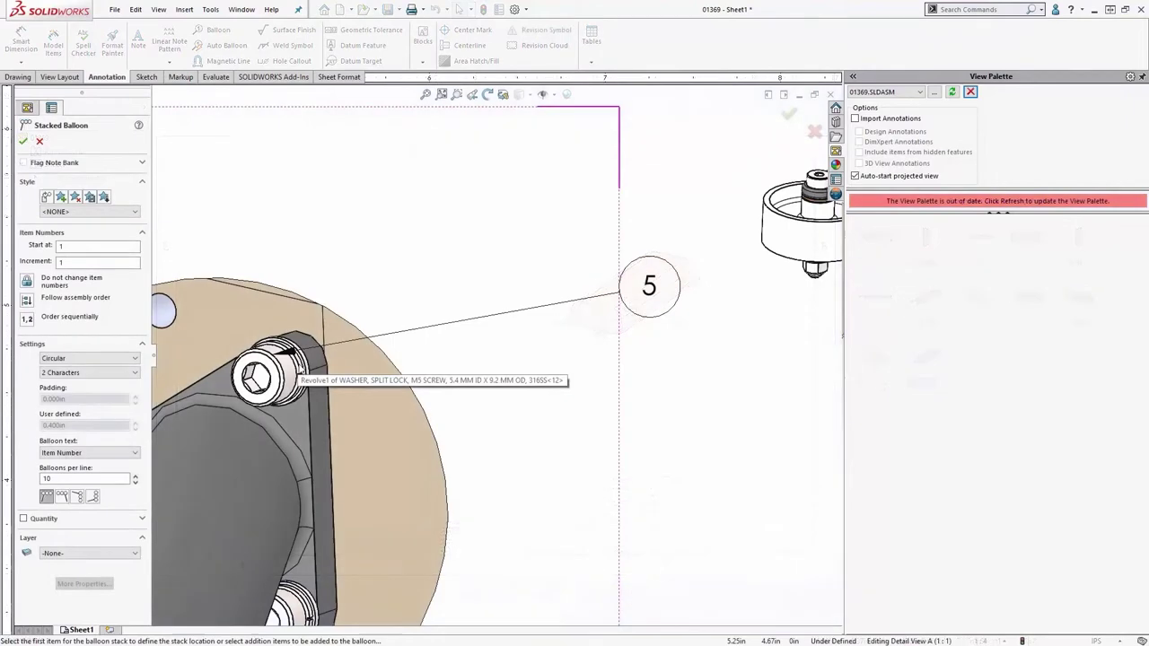
# Step: Add the split lock and flat washers to the M5 screw's stacked balloon in Detail View A and finish the balloon
pyautogui.click(297, 375)
pyautogui.click(306, 370)
pyautogui.press('Escape')
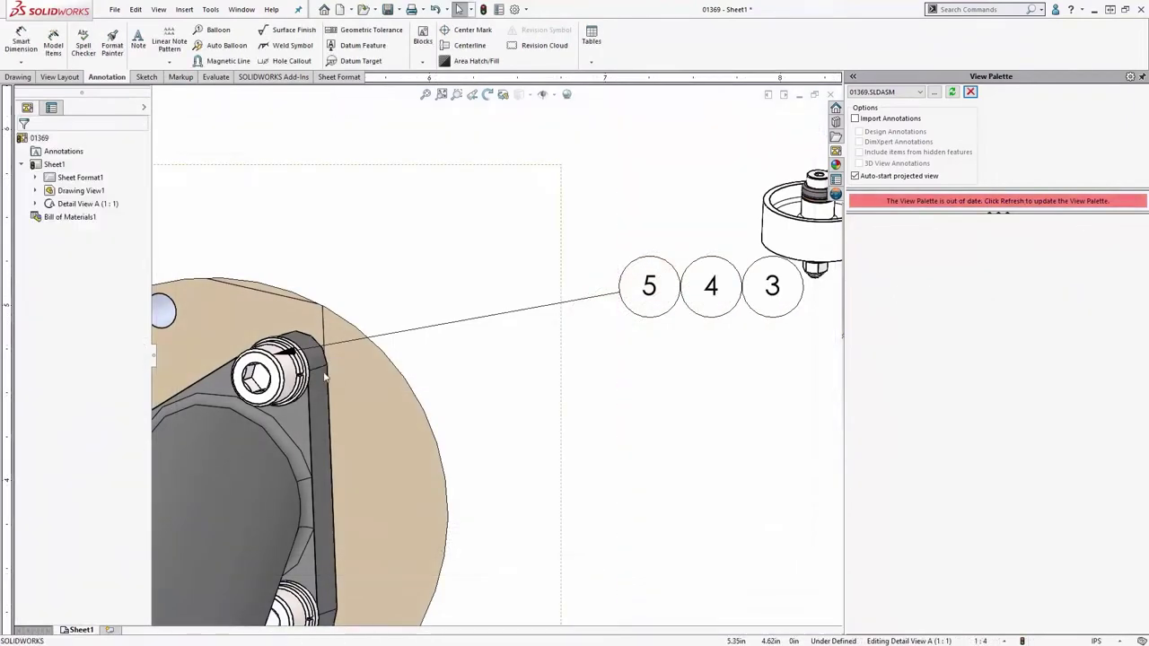
pyautogui.press('f')
pyautogui.moveTo(326, 360); pyautogui.dragTo(322, 362)
pyautogui.click(328, 339)
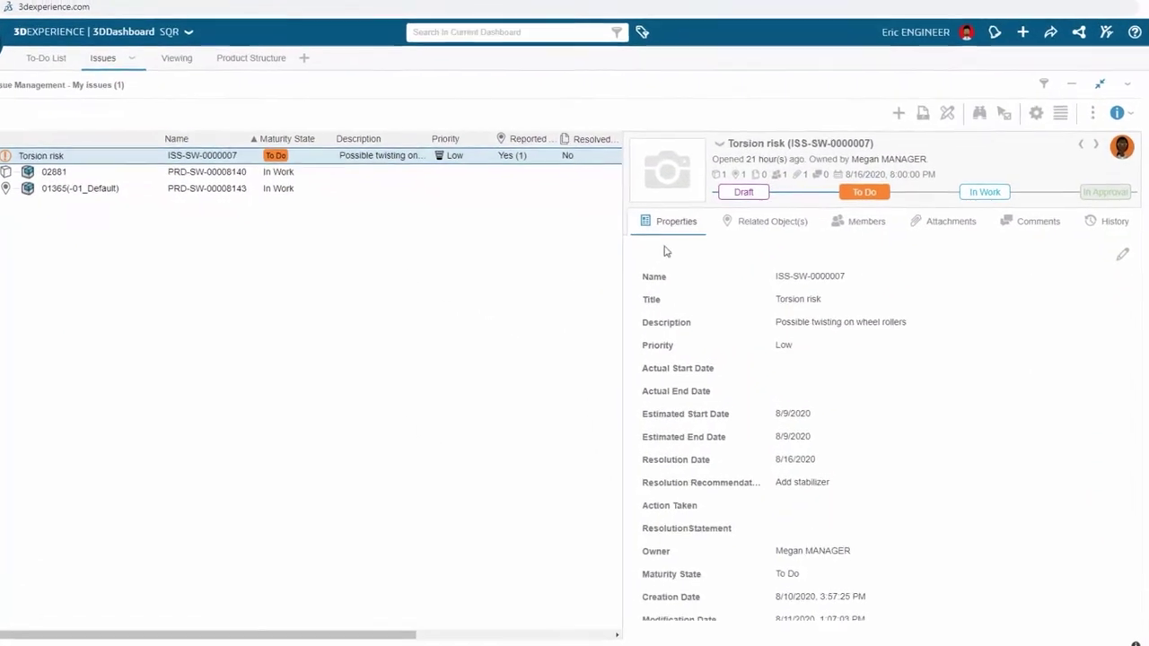
# Step: In 3DDashboard, move the "Torsion risk" issue to In Work and open its attached markup in 3D Markup
pyautogui.click(969, 194)
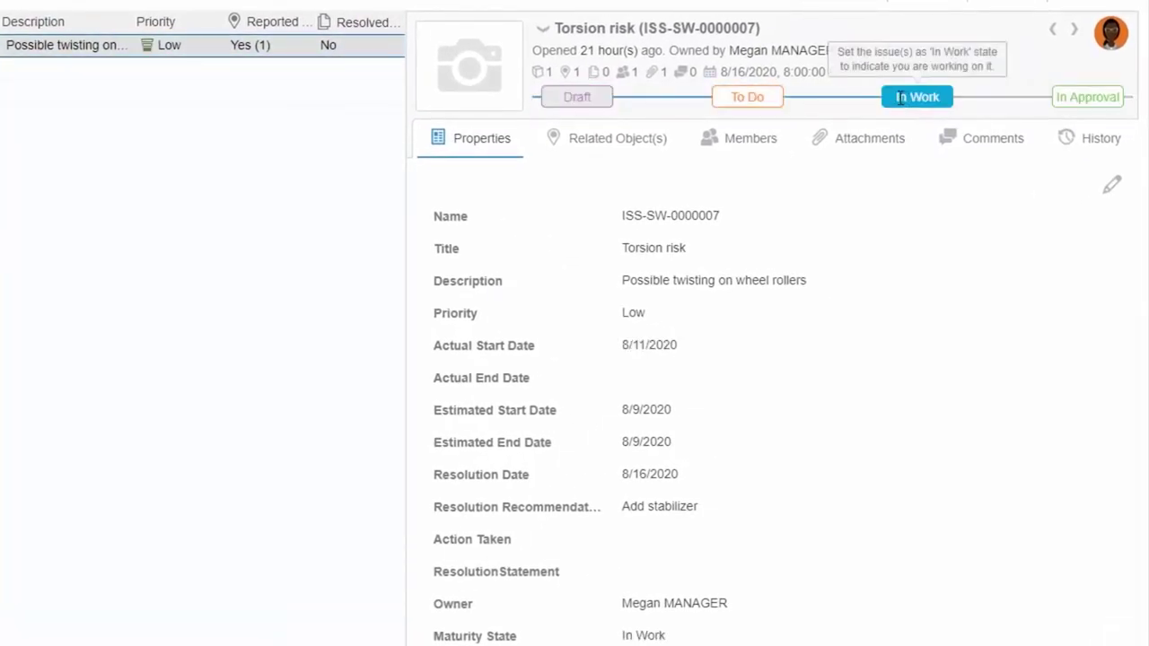
pyautogui.click(844, 140)
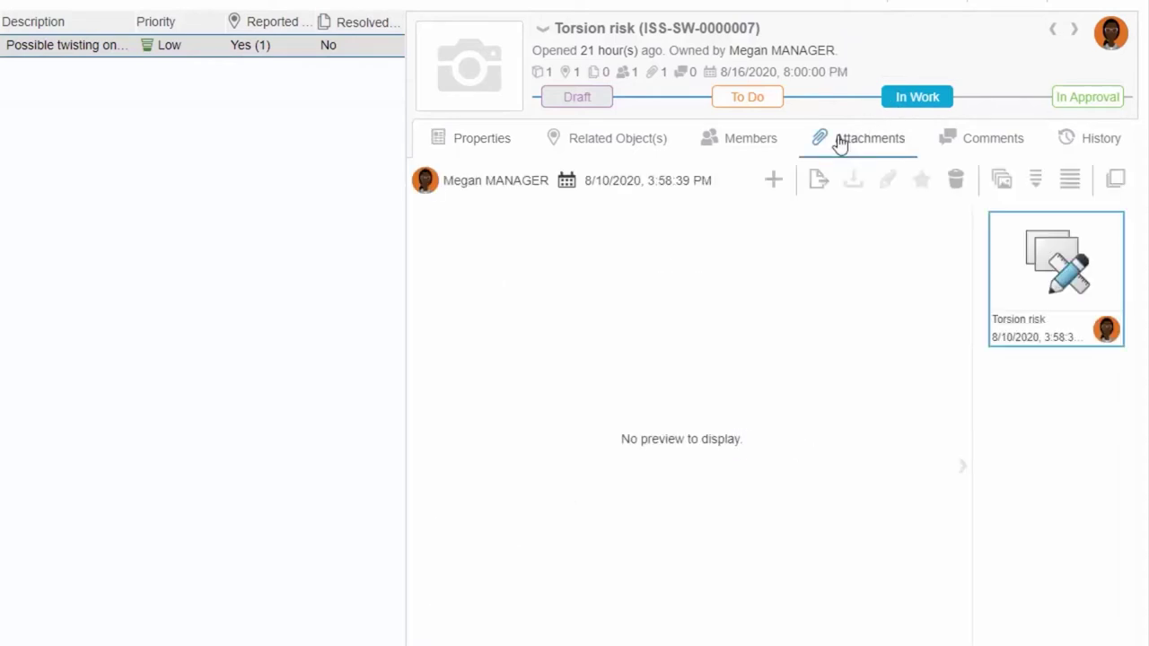
pyautogui.rightClick(1033, 285)
pyautogui.moveTo(1030, 288)
pyautogui.click(859, 289)
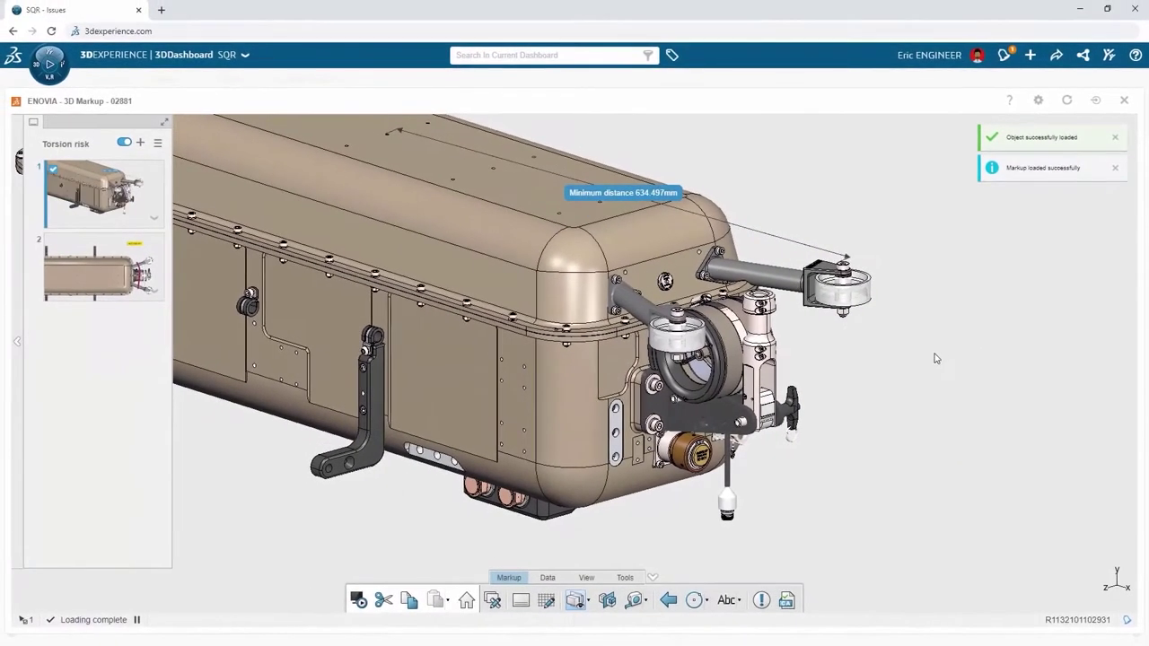
# Step: Review the "Add stabilizer" markup slide, bring up the opacity control for one roller arm, and close 3D Markup
pyautogui.click(100, 275)
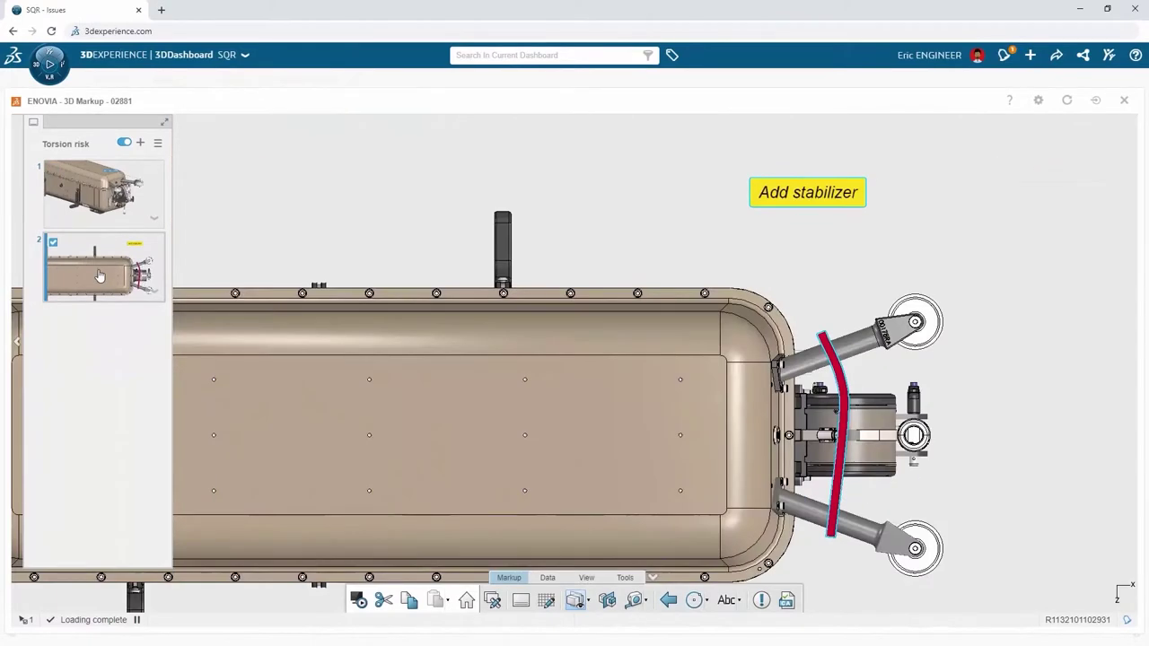
pyautogui.click(878, 527)
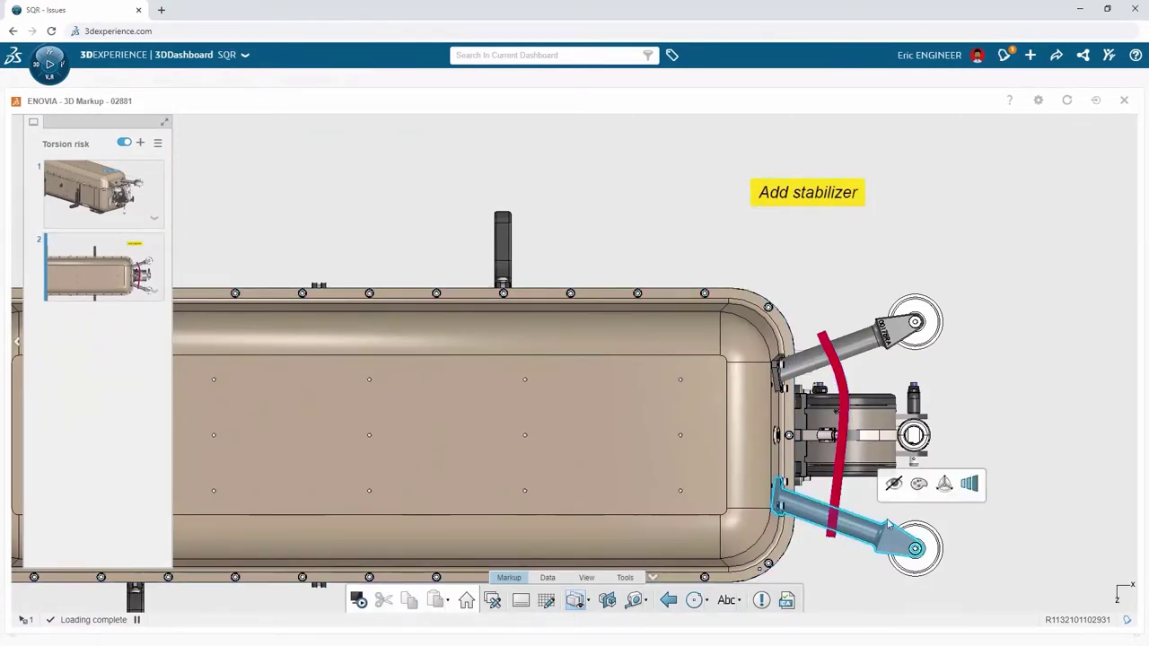
pyautogui.click(969, 486)
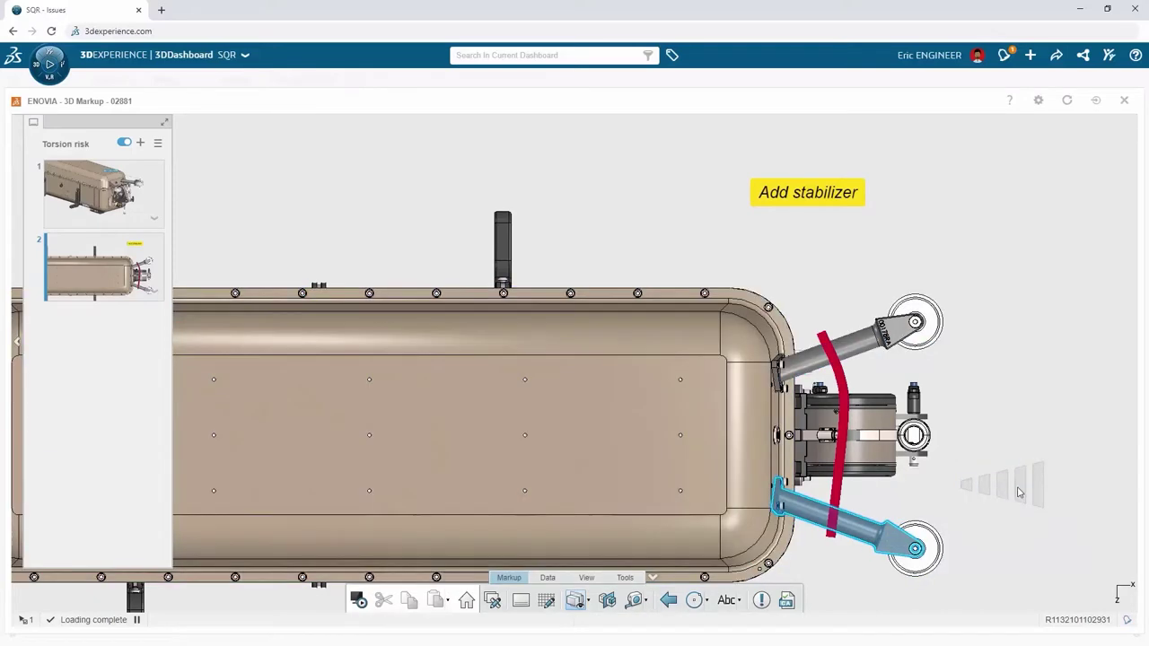
pyautogui.click(1122, 101)
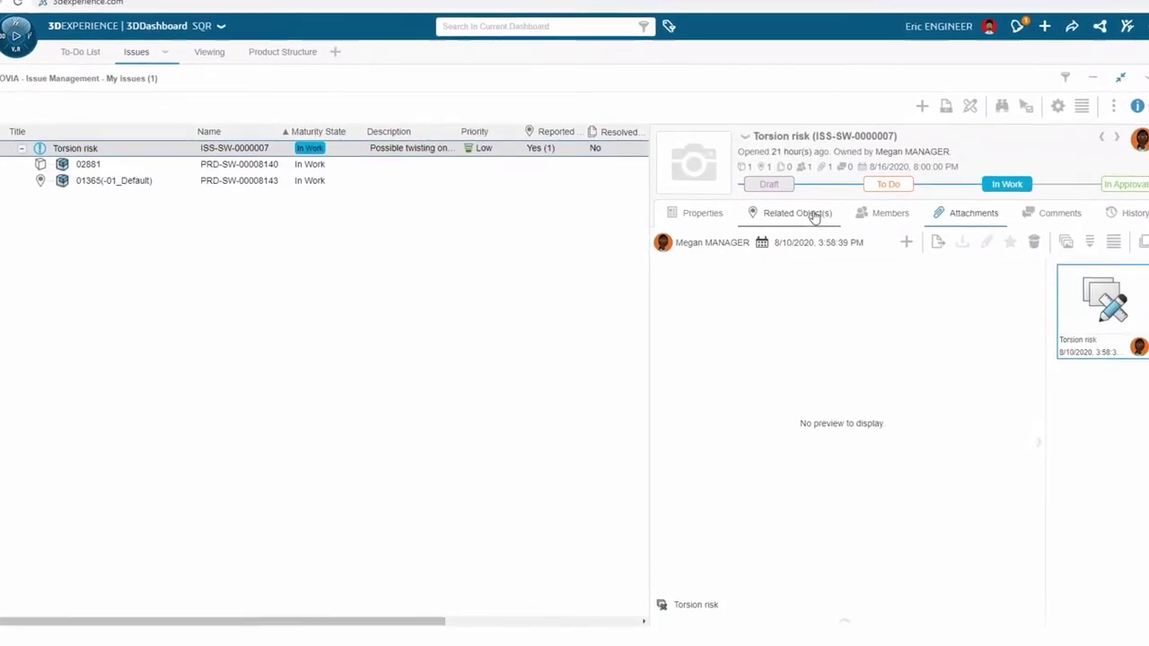
# Step: Display the relations of the reported object 01365(-01_Default) and add its parent 01369(-01 Default) to the issue's contexts
pyautogui.click(797, 231)
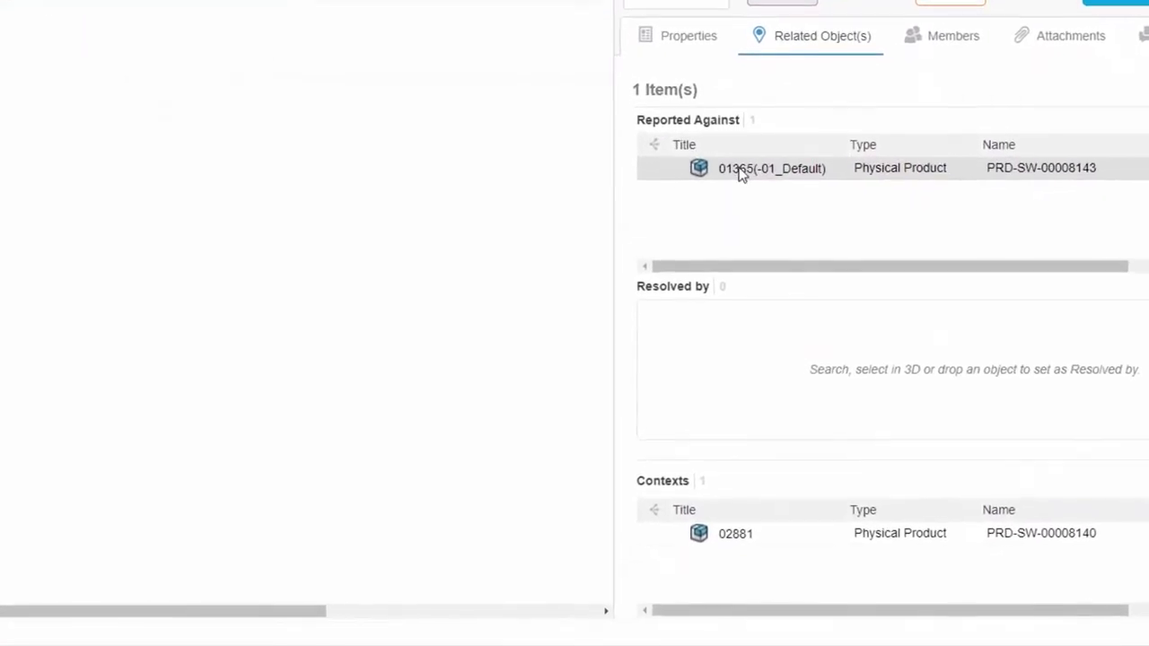
pyautogui.rightClick(740, 193)
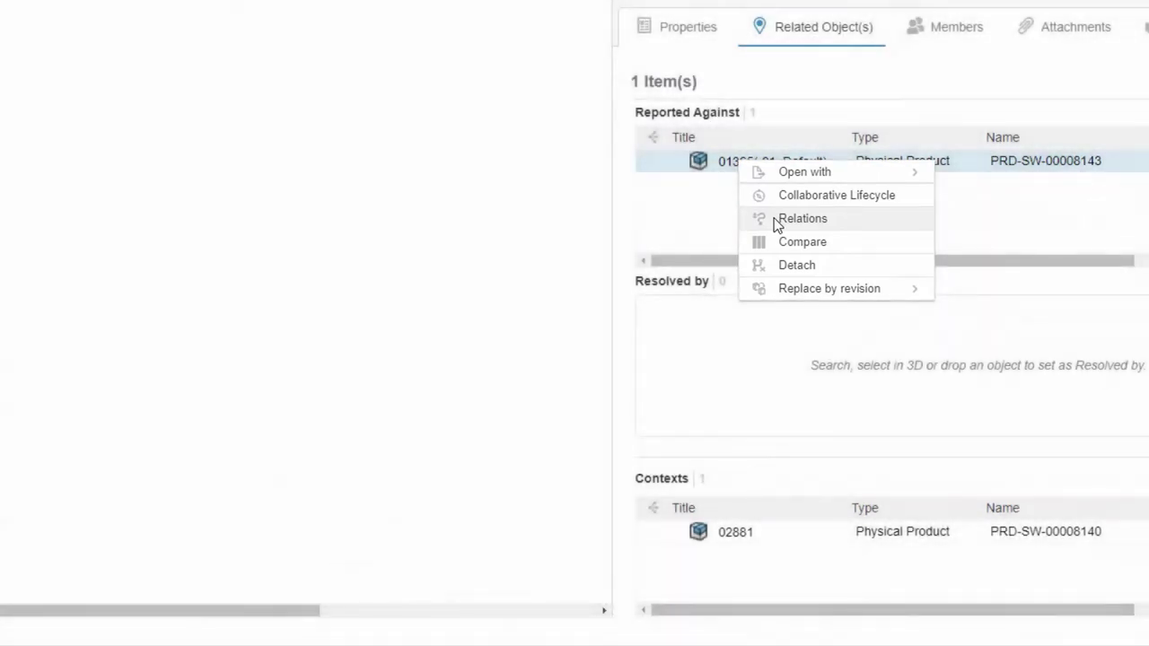
pyautogui.click(774, 219)
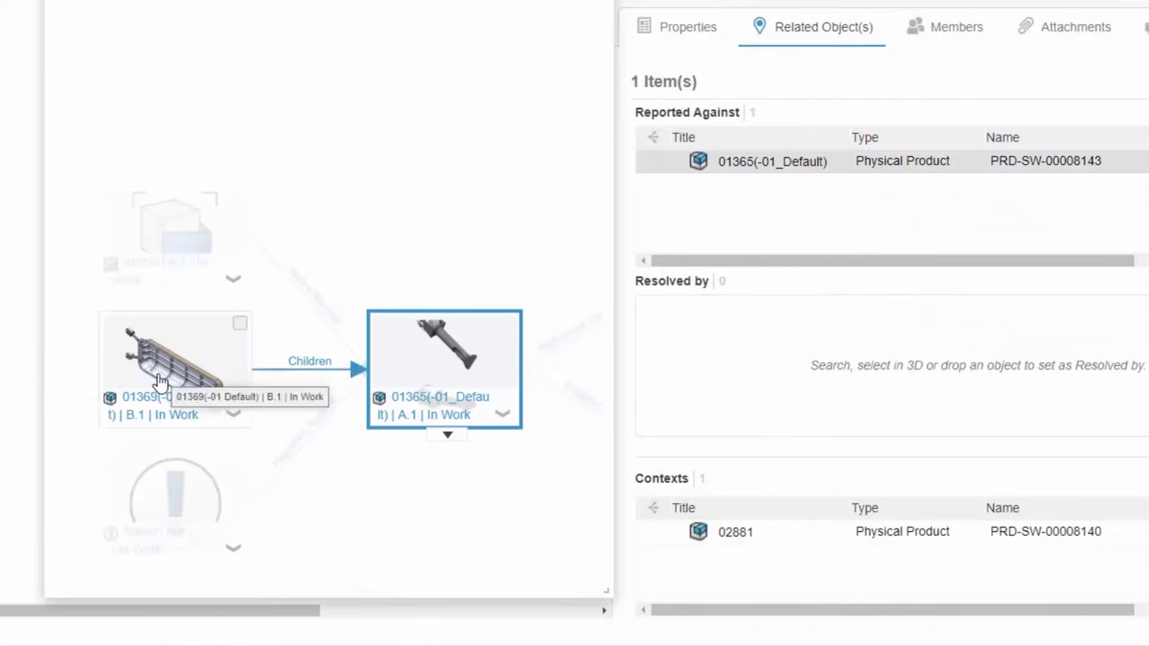
pyautogui.moveTo(159, 380); pyautogui.dragTo(724, 565)
# Step: Open the 01369(-01 Default) context object in SOLIDWORKS
pyautogui.rightClick(724, 566)
pyautogui.moveTo(794, 438)
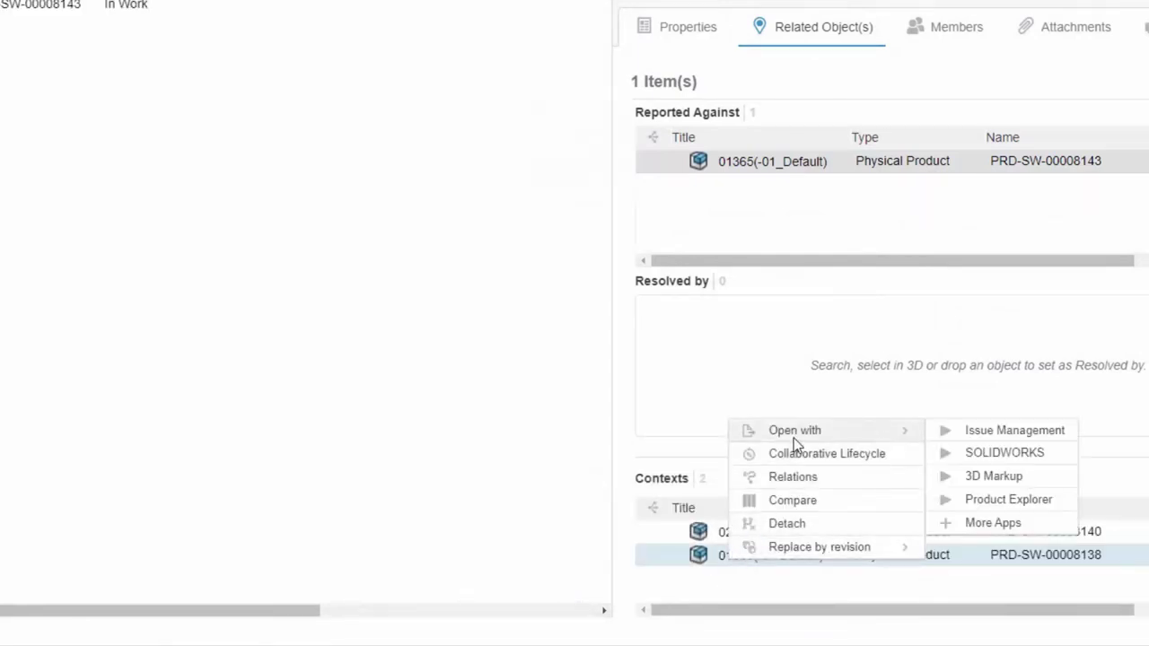
pyautogui.click(987, 455)
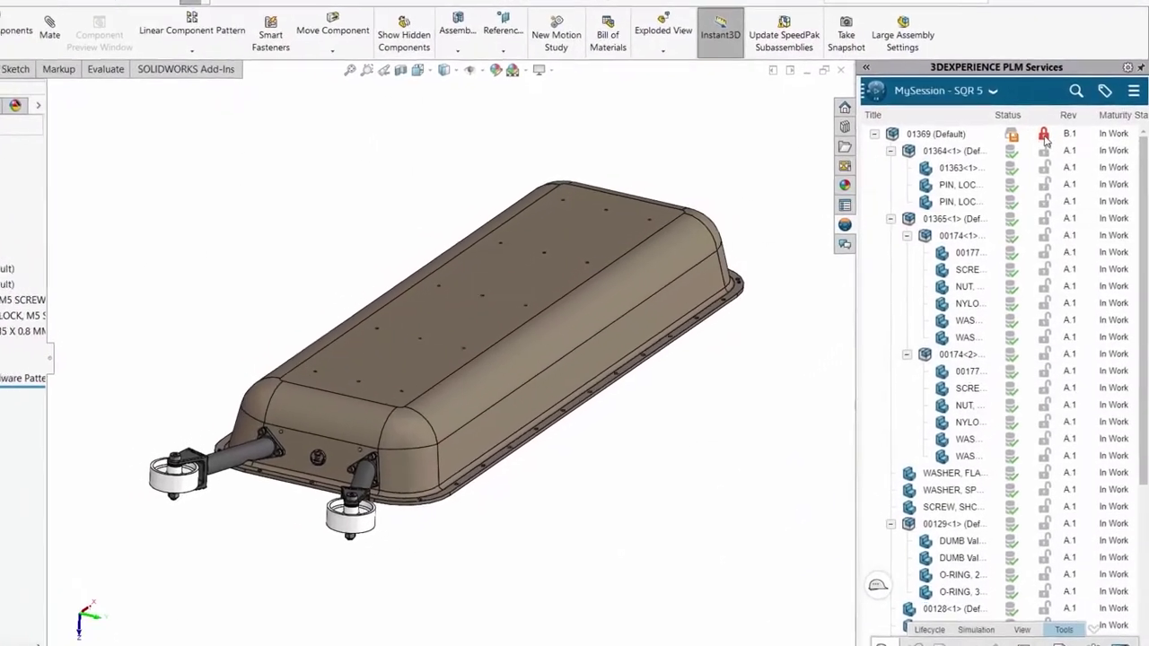
# Step: Reserve the 01365 wall roller subassembly in MySession and open it in its own window
pyautogui.moveTo(1036, 131)
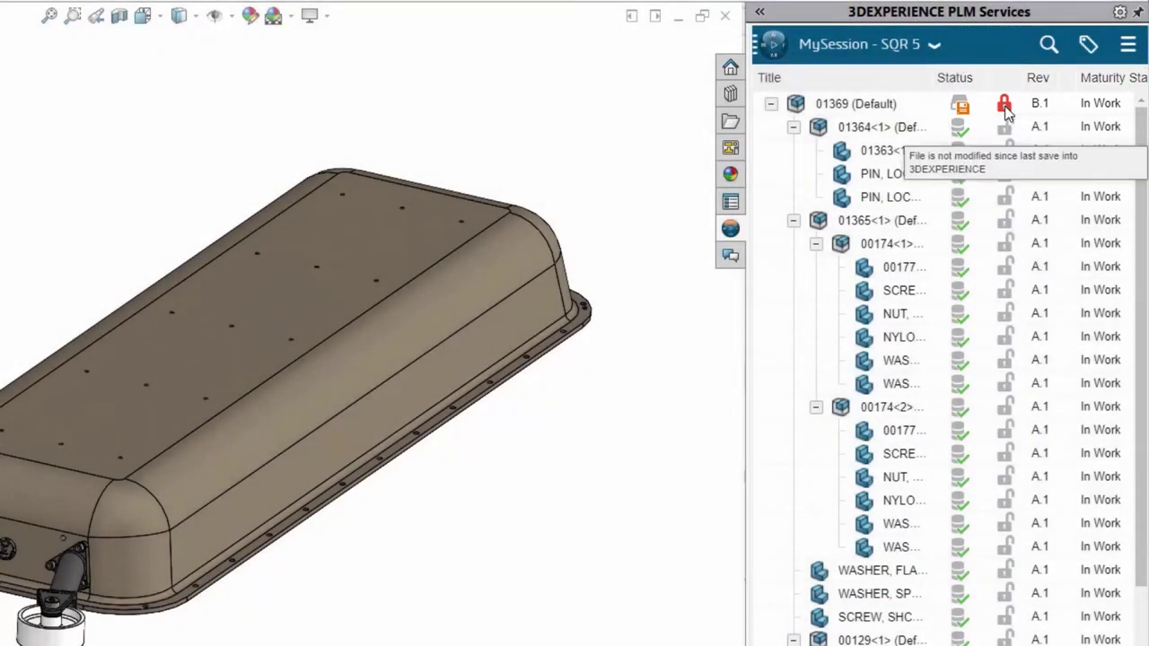
pyautogui.rightClick(867, 224)
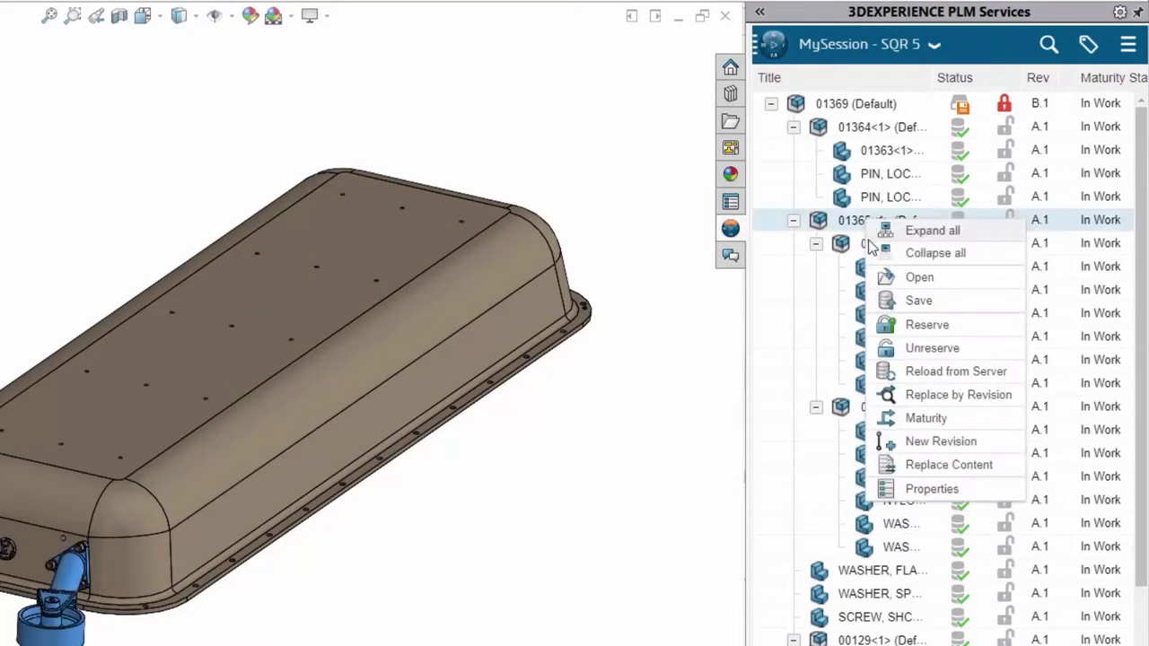
pyautogui.click(905, 326)
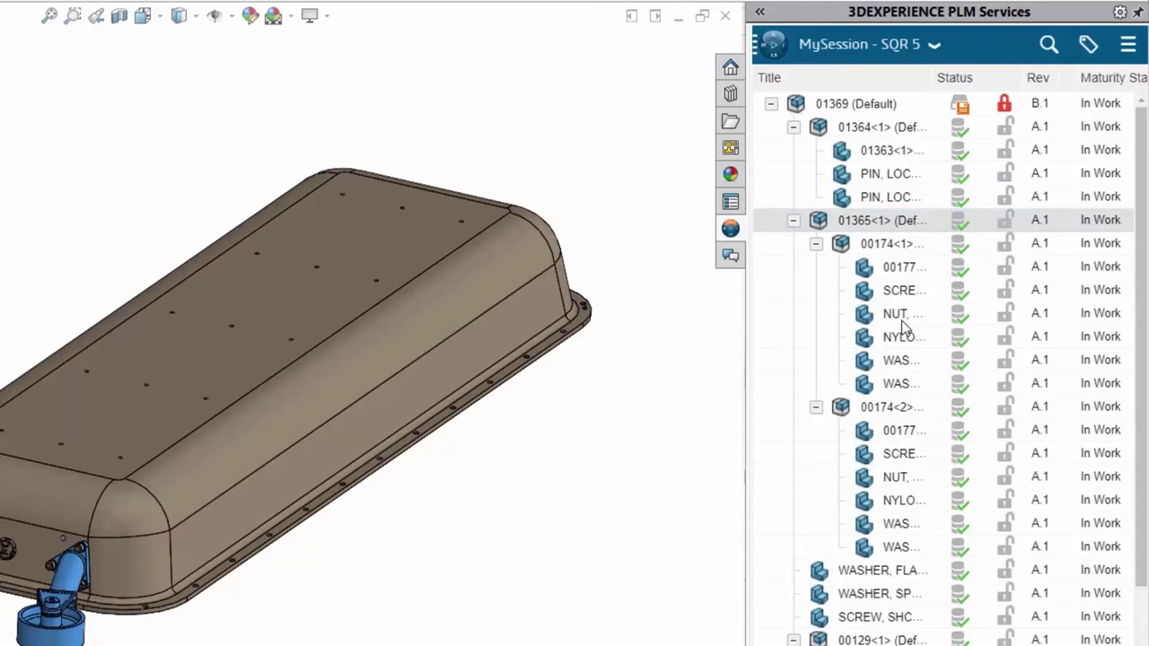
pyautogui.rightClick(867, 230)
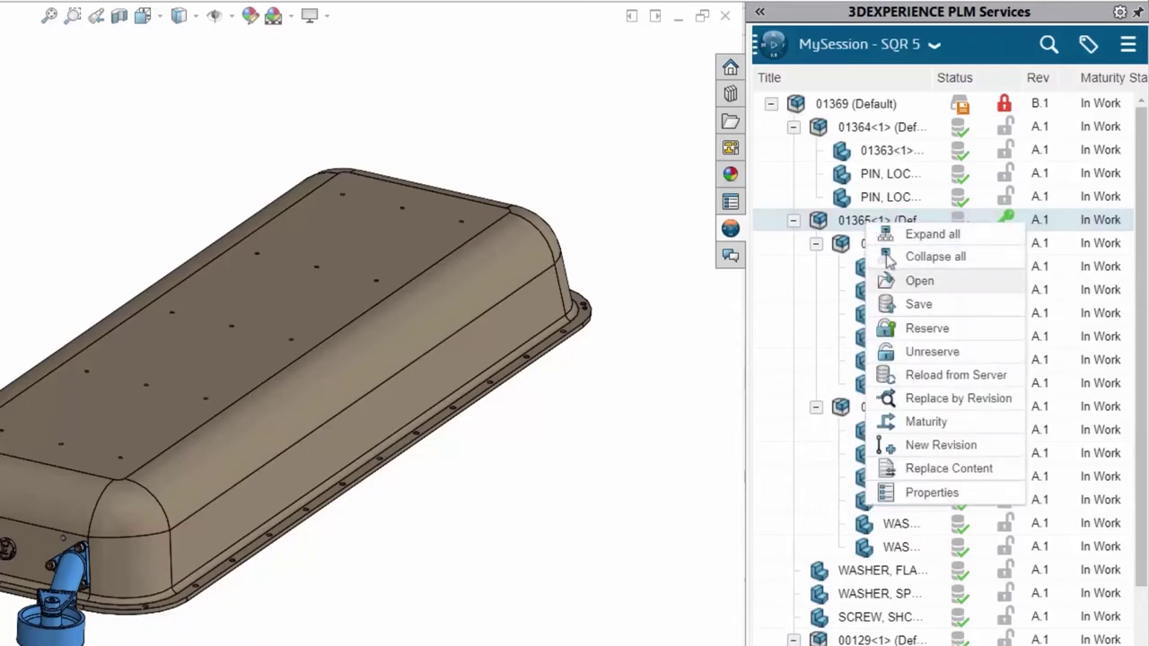
pyautogui.click(915, 279)
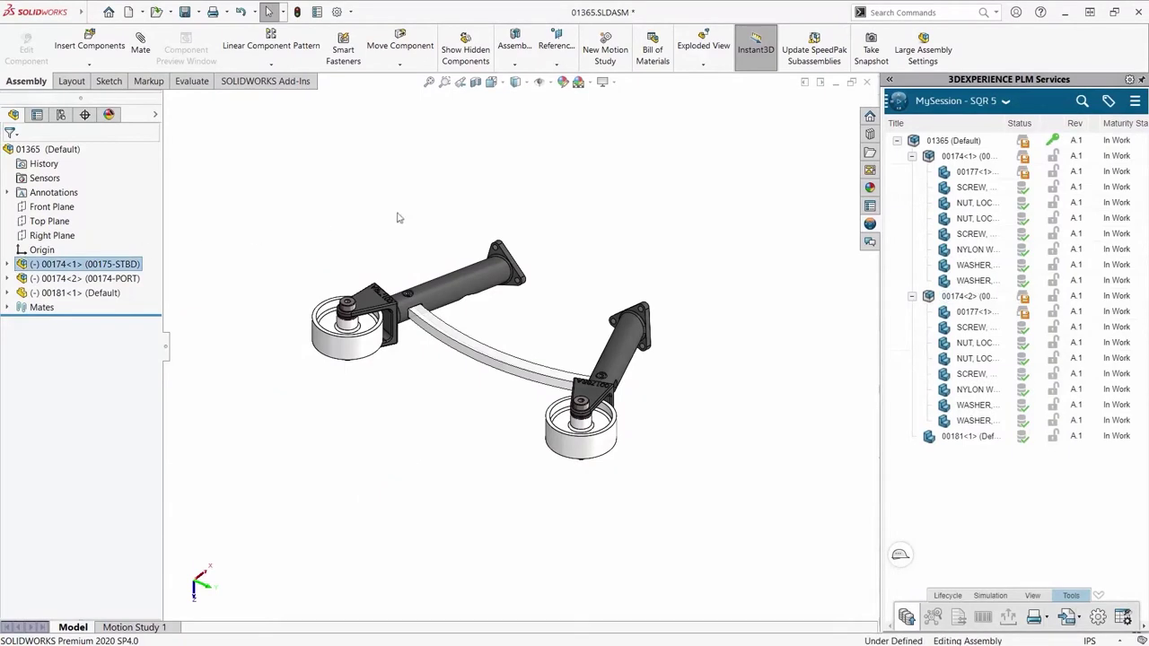
# Step: Save assembly 01365 to 3DEXPERIENCE, reserving the modified data and releasing the reservation after the save
pyautogui.rightClick(937, 148)
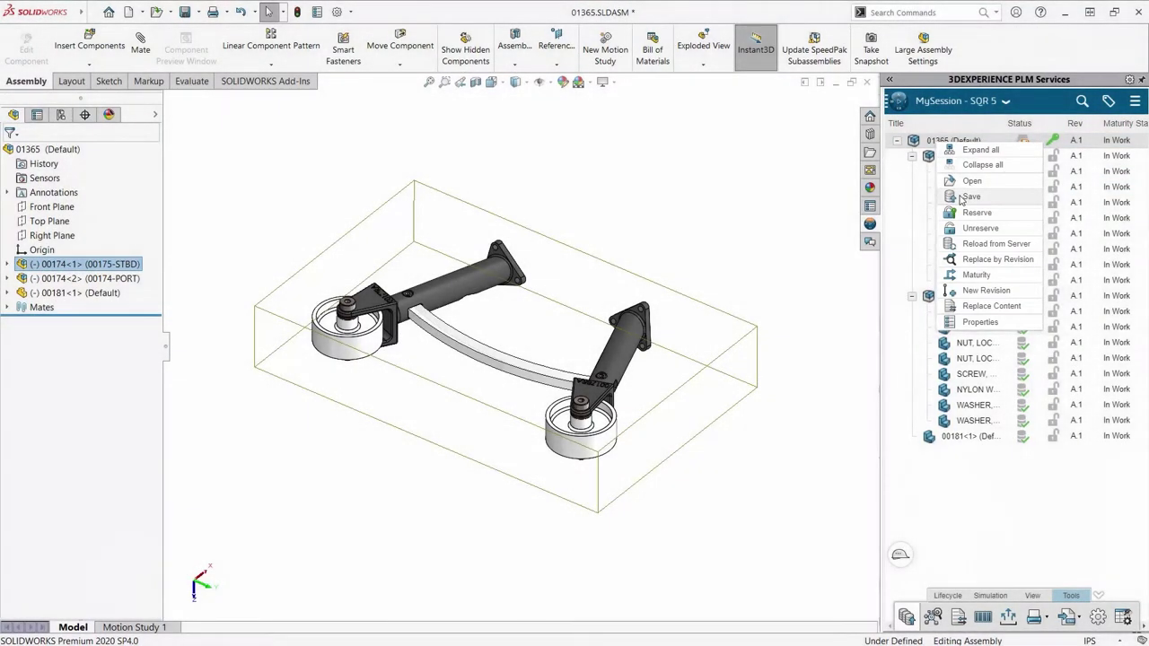
pyautogui.click(970, 197)
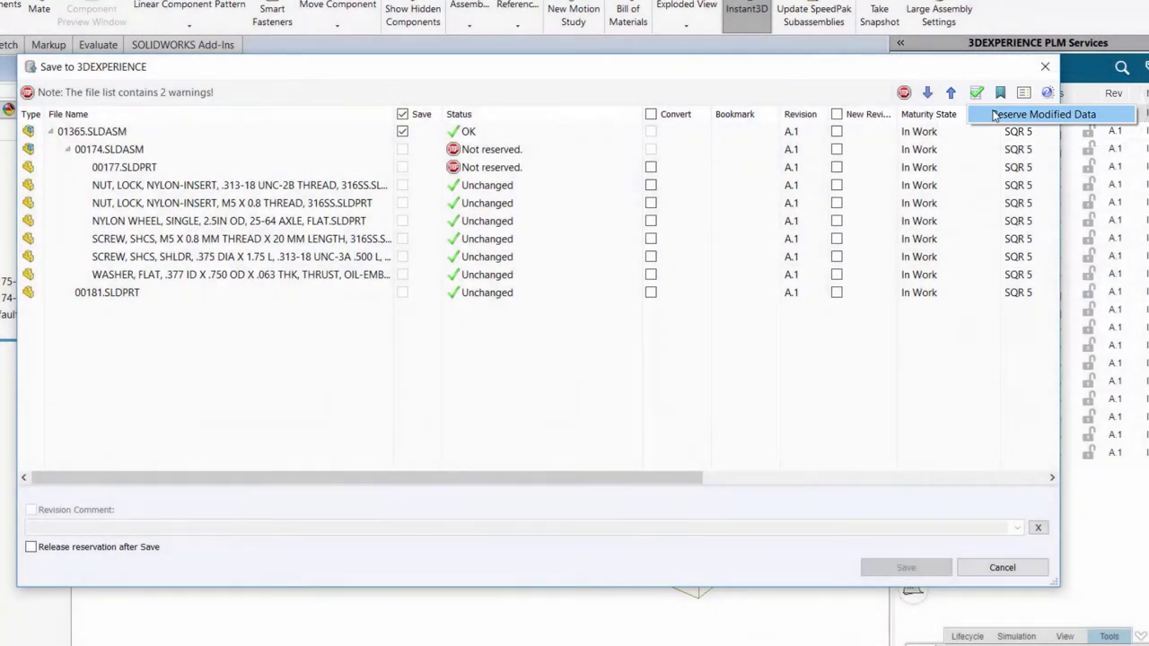
pyautogui.click(979, 94)
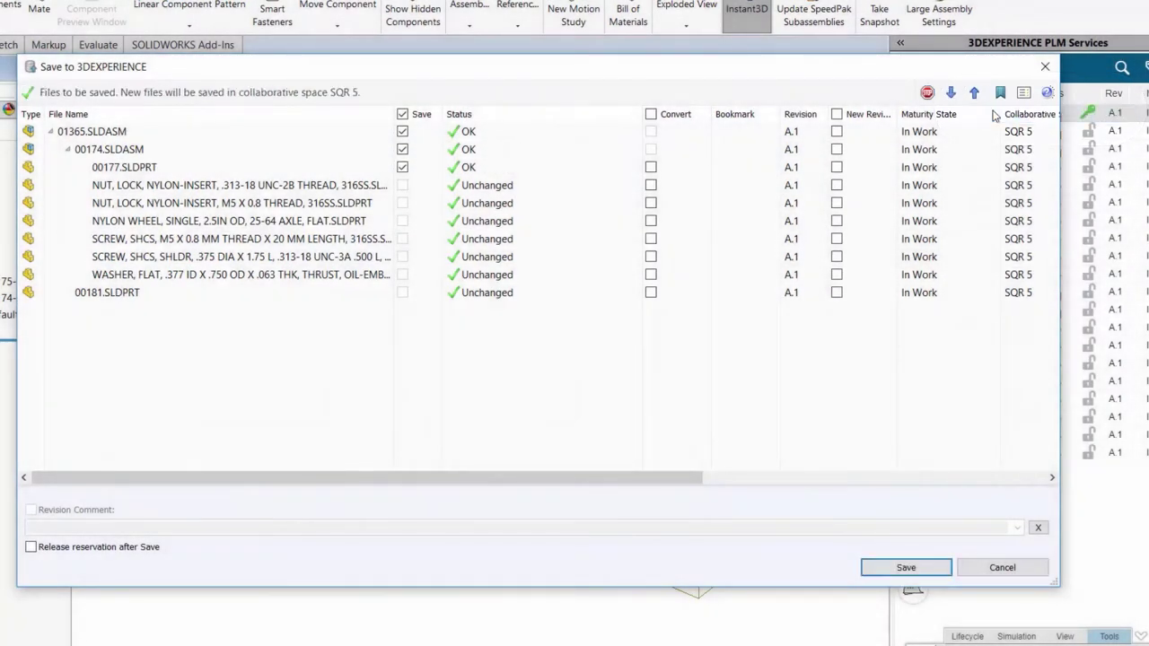
pyautogui.click(31, 547)
pyautogui.click(877, 569)
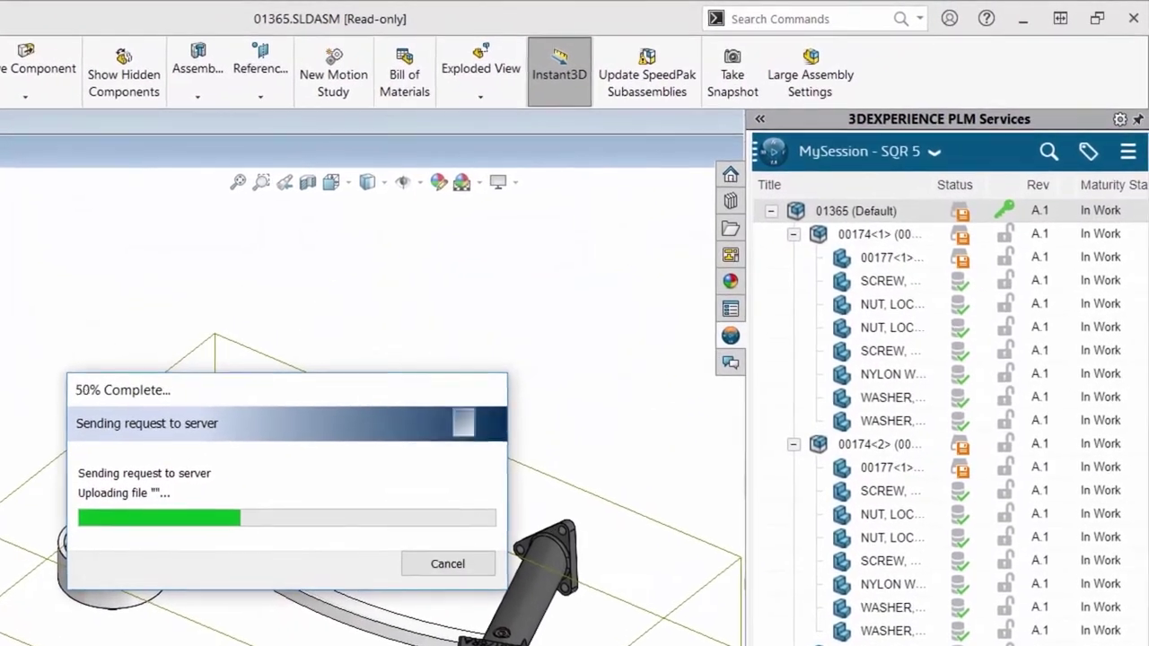
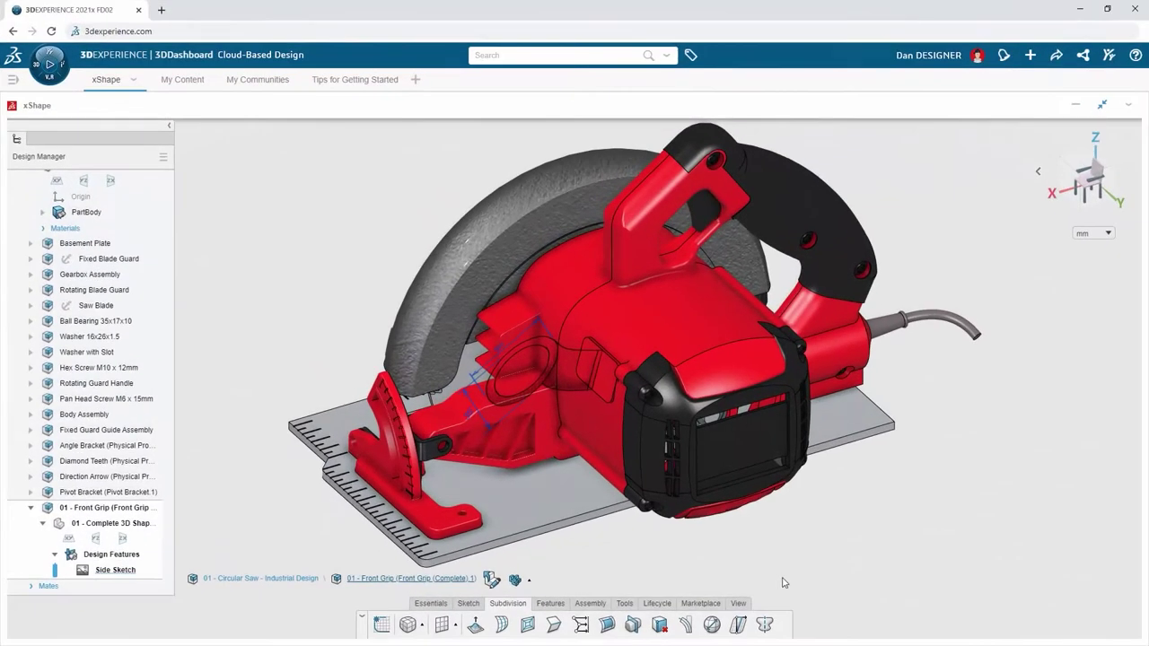
# Step: Create a subdivision cylinder on the saw body beside the side sketch, with 4 lengthwise sections, Midplane and Crease edges enabled
pyautogui.click(424, 626)
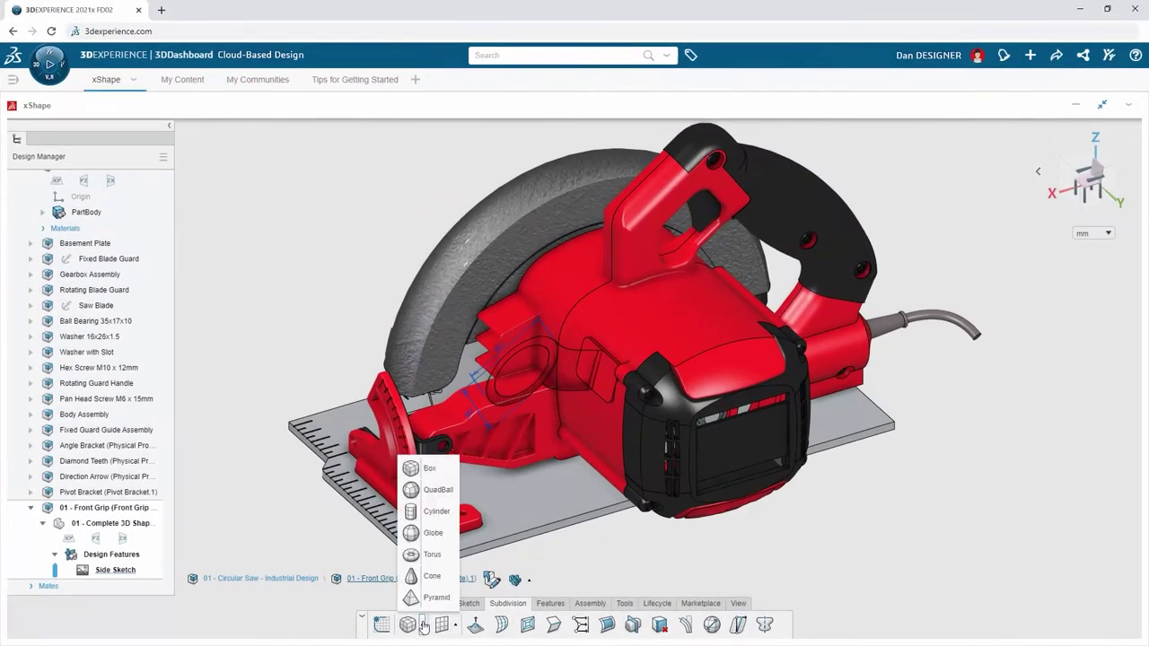
pyautogui.click(436, 517)
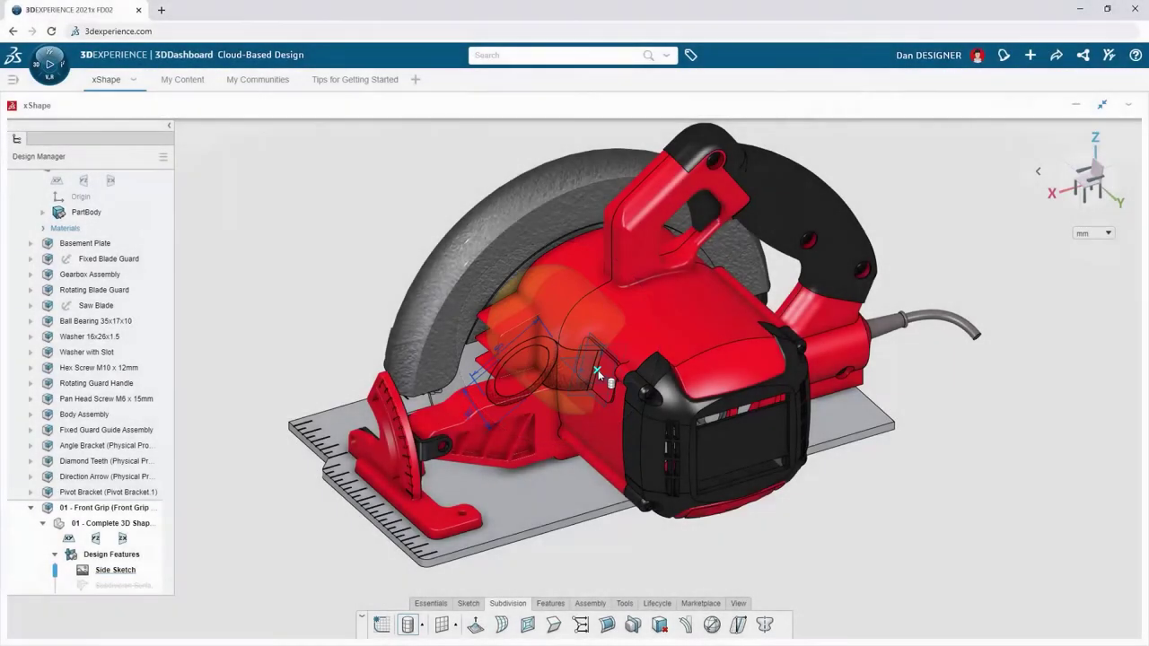
pyautogui.click(598, 369)
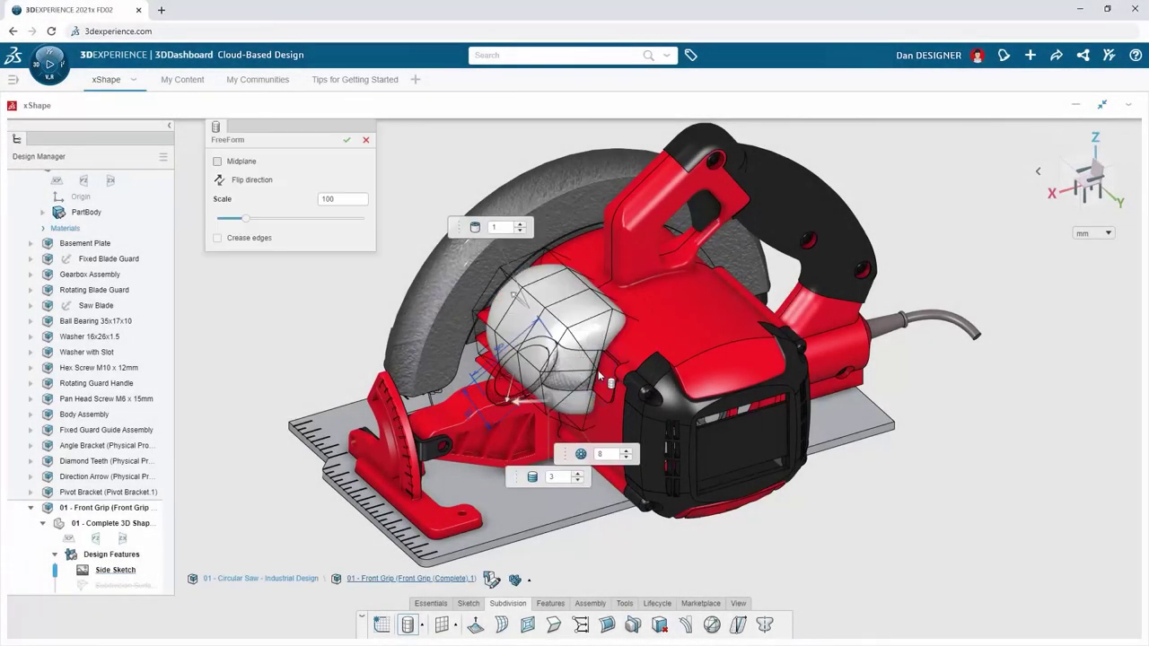
pyautogui.click(579, 474)
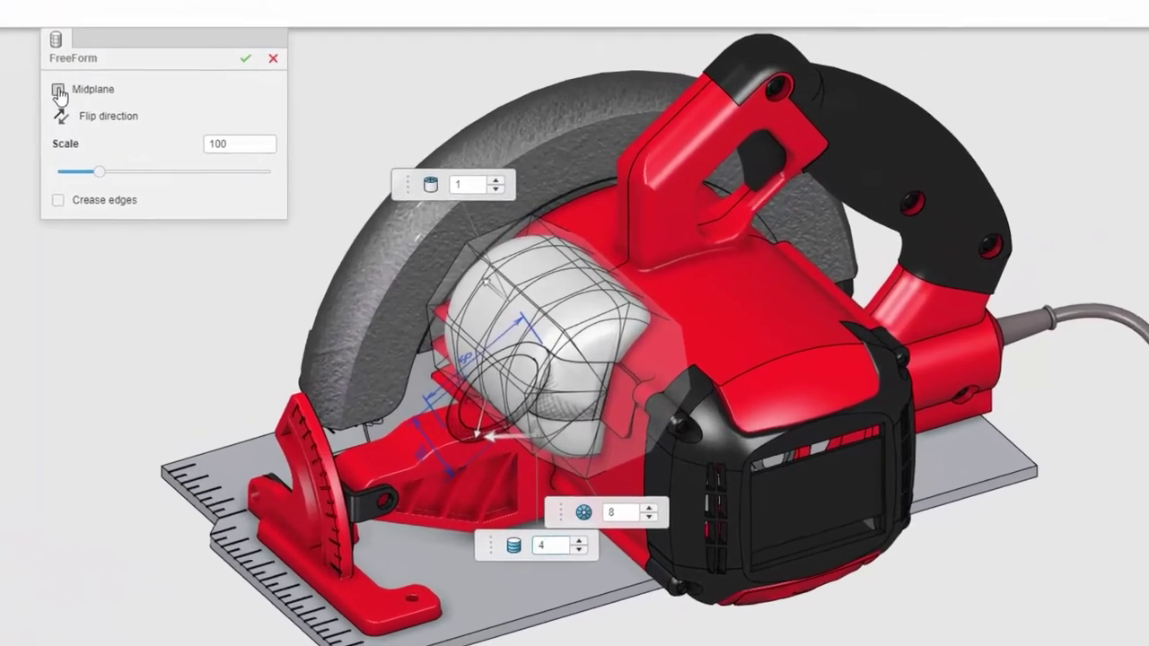
pyautogui.click(61, 91)
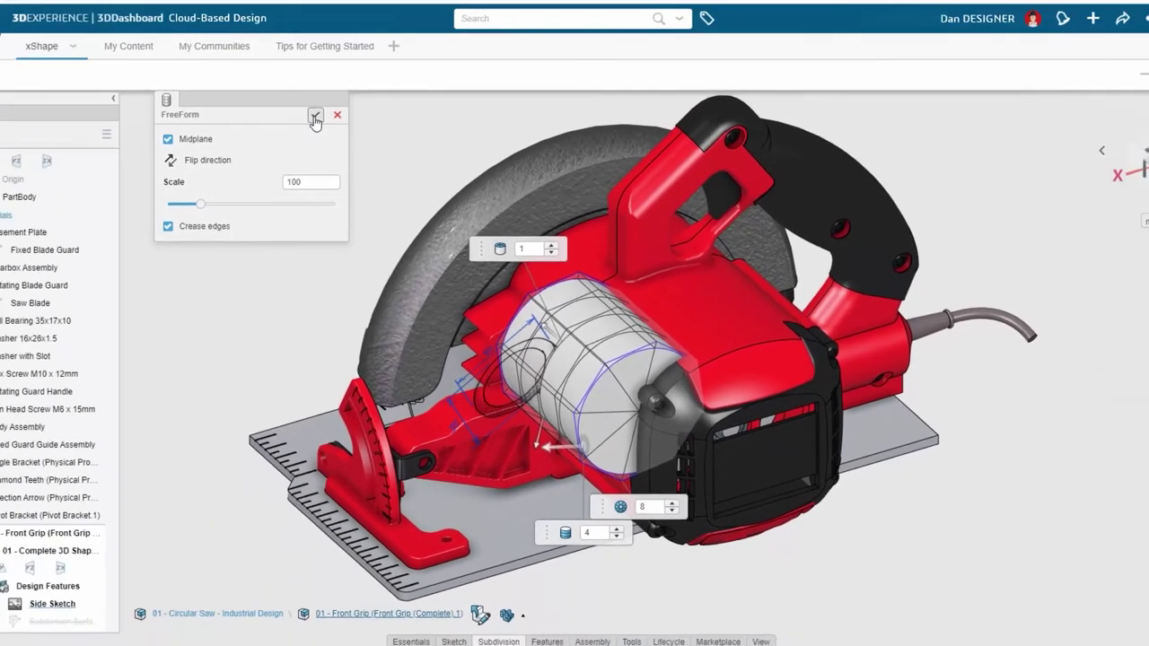
pyautogui.click(251, 65)
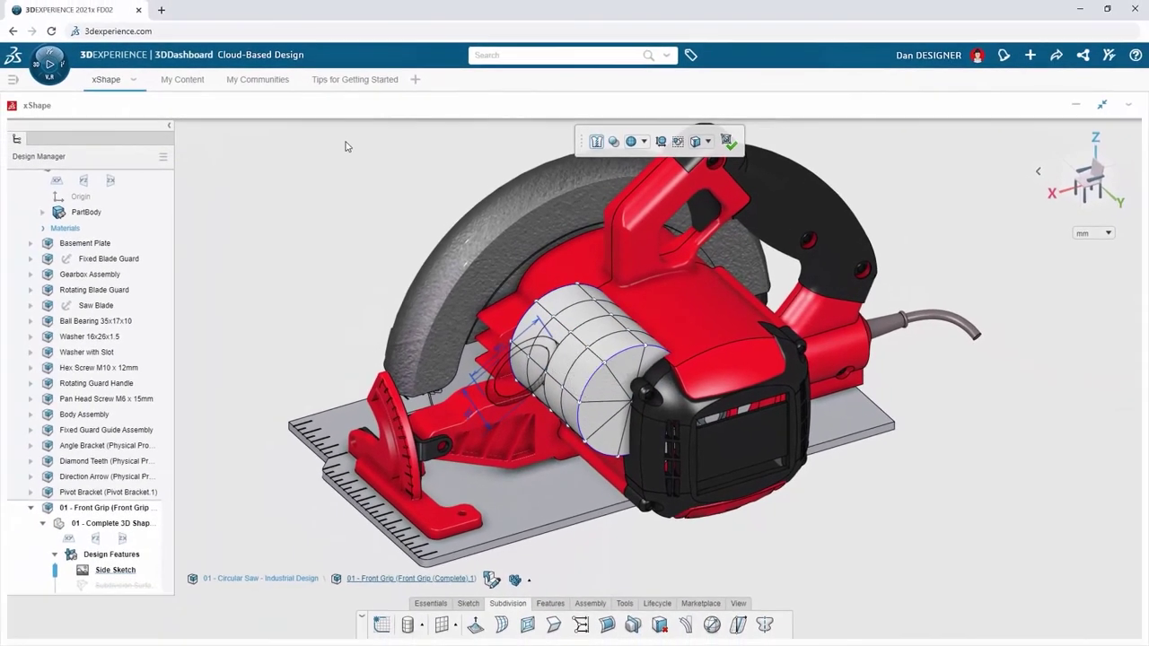
# Step: Scale the cylinder non-uniformly by bounding box to 50 mm along X, 75 mm along Y and 35 mm along Z
pyautogui.scroll(5, 547, 378)
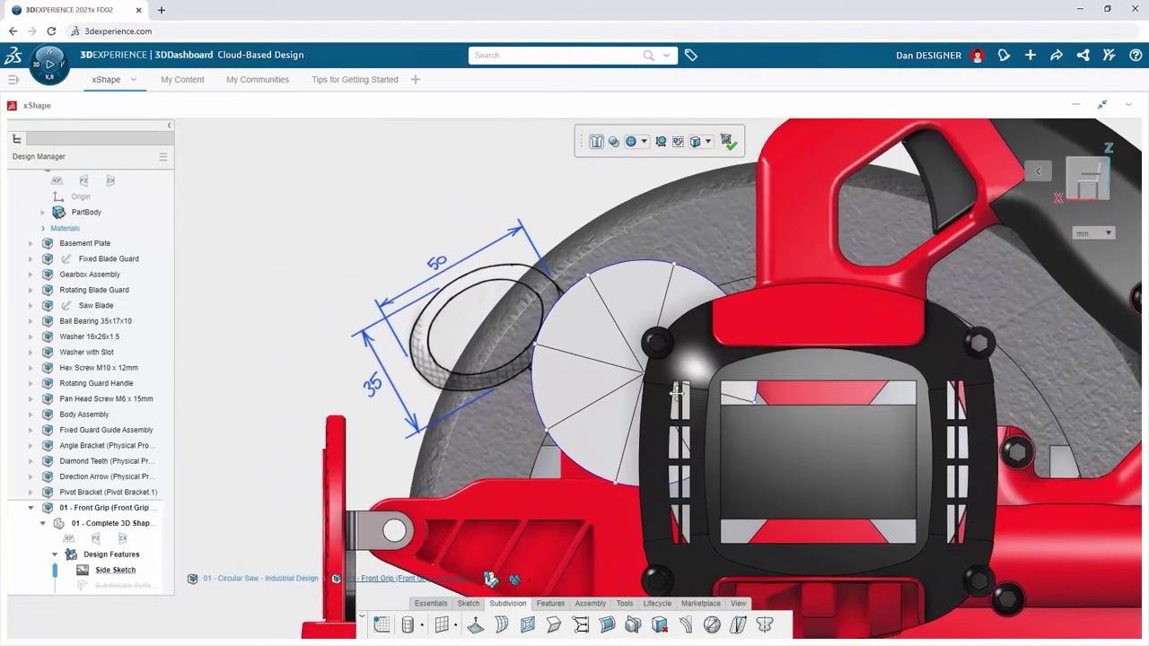
pyautogui.moveTo(676, 392); pyautogui.dragTo(673, 420, button='middle')
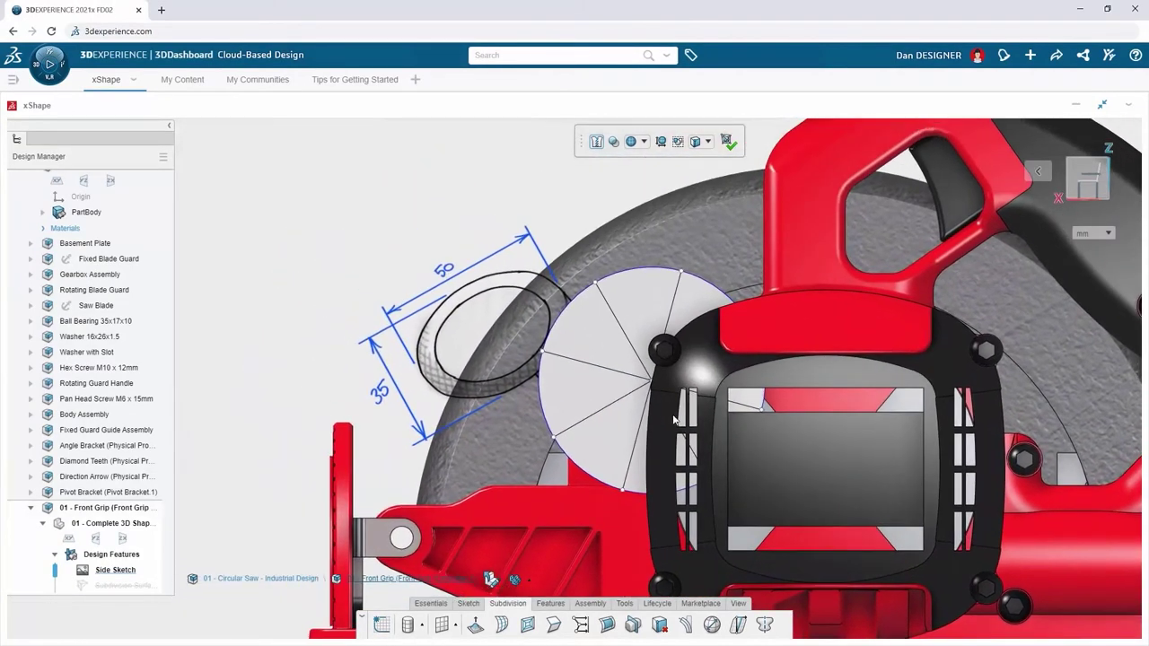
pyautogui.click(712, 625)
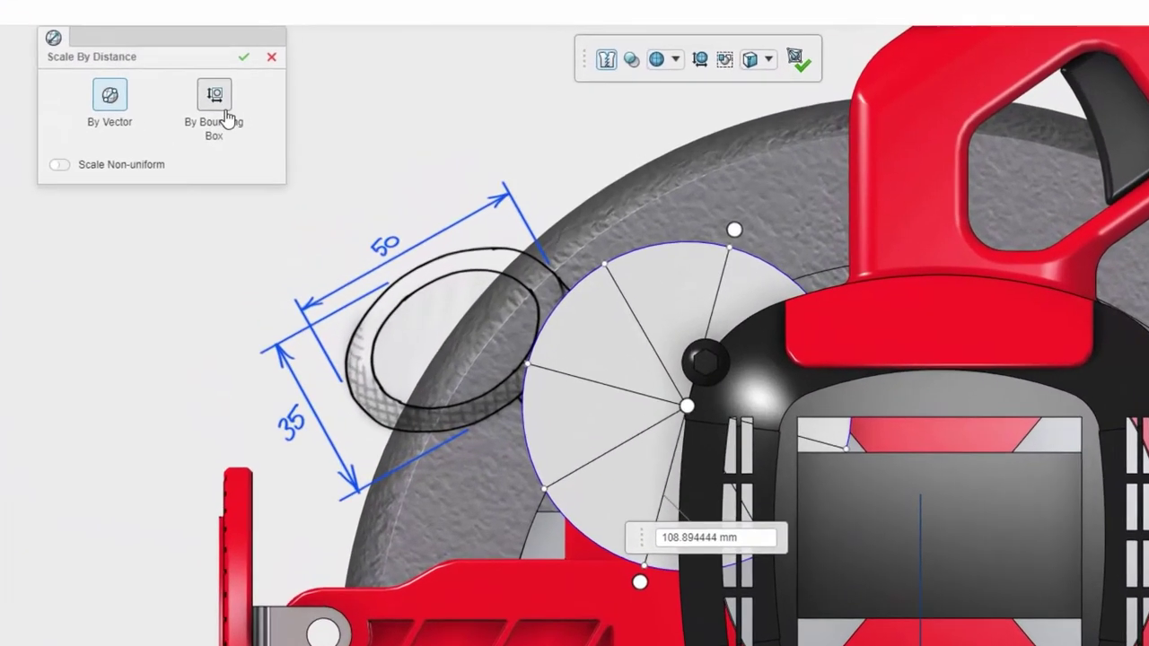
pyautogui.click(202, 87)
pyautogui.click(42, 159)
pyautogui.click(212, 187)
pyautogui.press('Tab')
pyautogui.write('75')
pyautogui.press('Tab')
pyautogui.write('35')
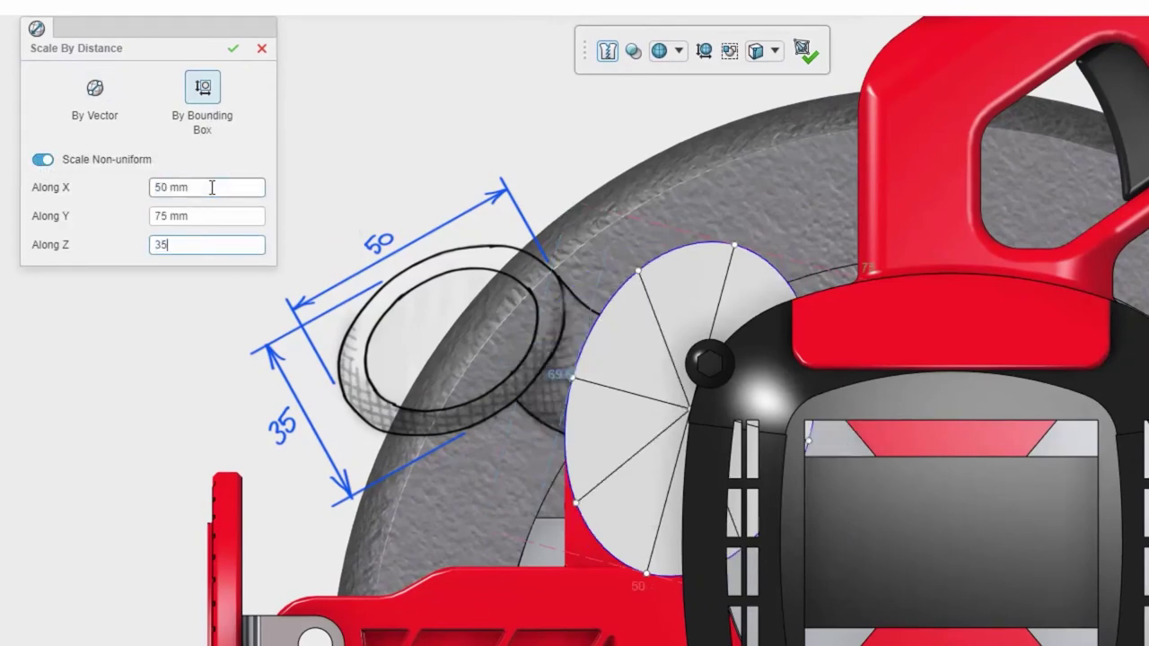
pyautogui.press('Return')
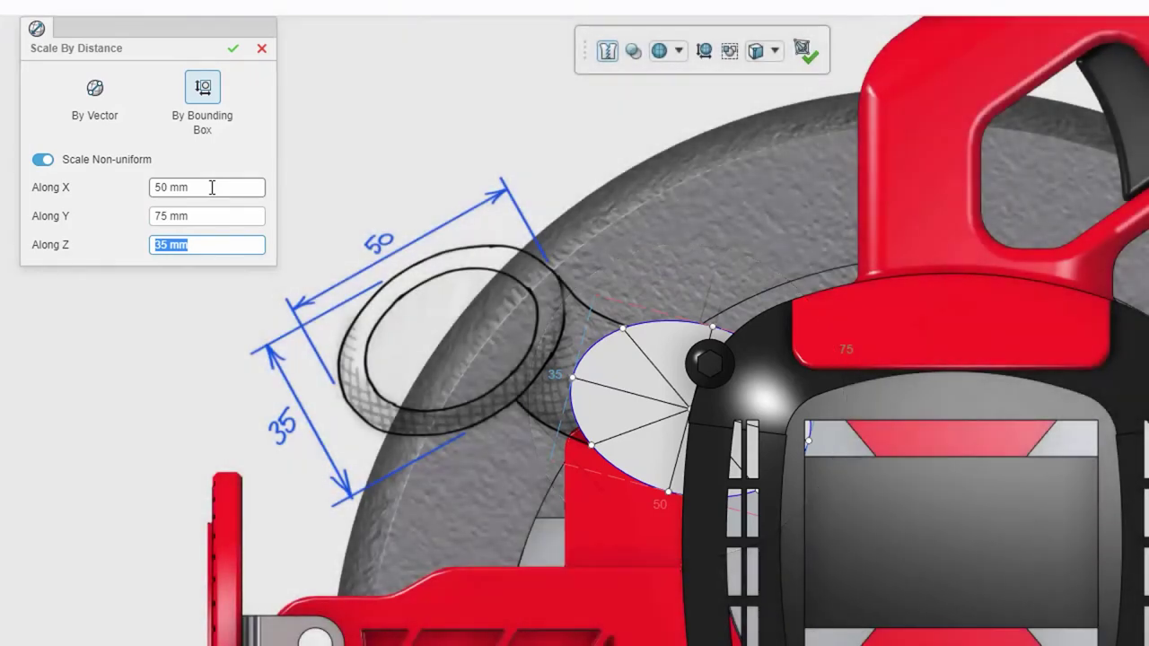
pyautogui.click(233, 51)
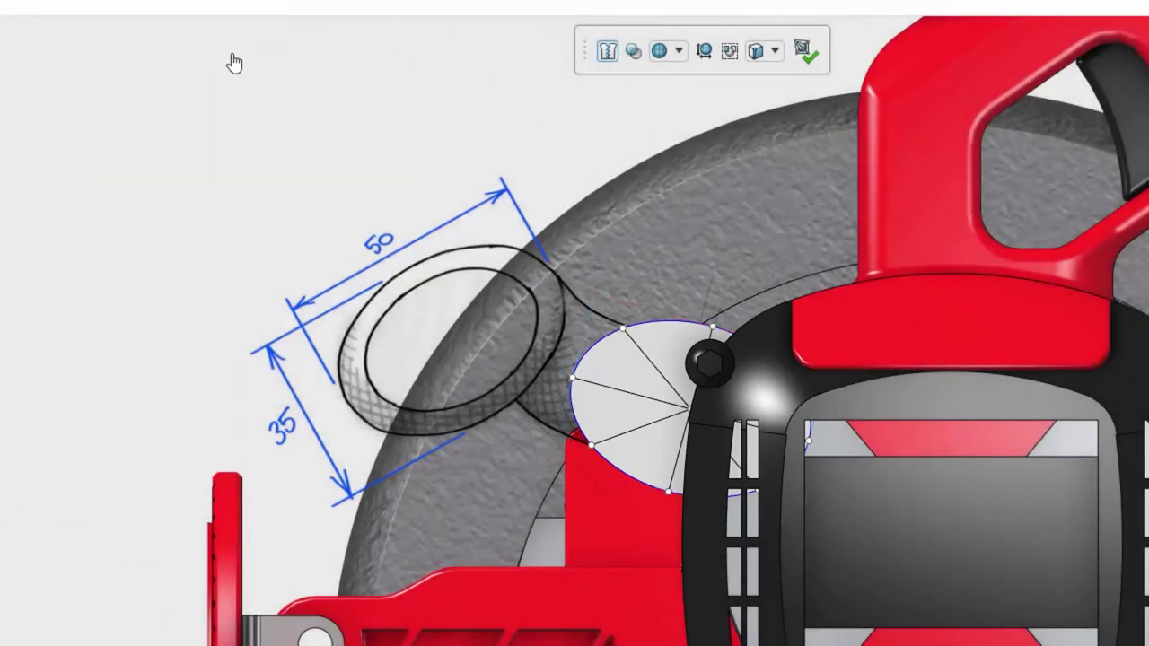
# Step: Rotate and move the whole scaled cylinder so its profile lines up with the grip outline in the side sketch
pyautogui.hotkey('ctrl', 'a')
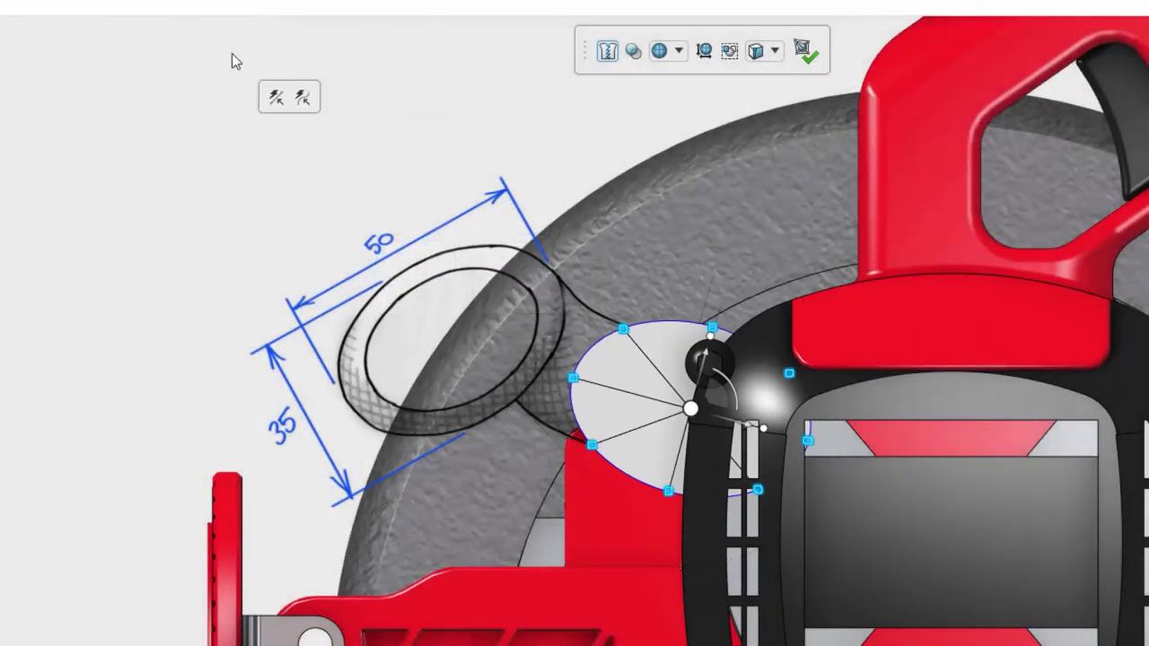
pyautogui.moveTo(724, 372); pyautogui.dragTo(734, 278)
pyautogui.moveTo(700, 392)
pyautogui.mouseDown()
pyautogui.moveTo(616, 349)
pyautogui.moveTo(483, 312)
pyautogui.moveTo(460, 320)
pyautogui.mouseUp()
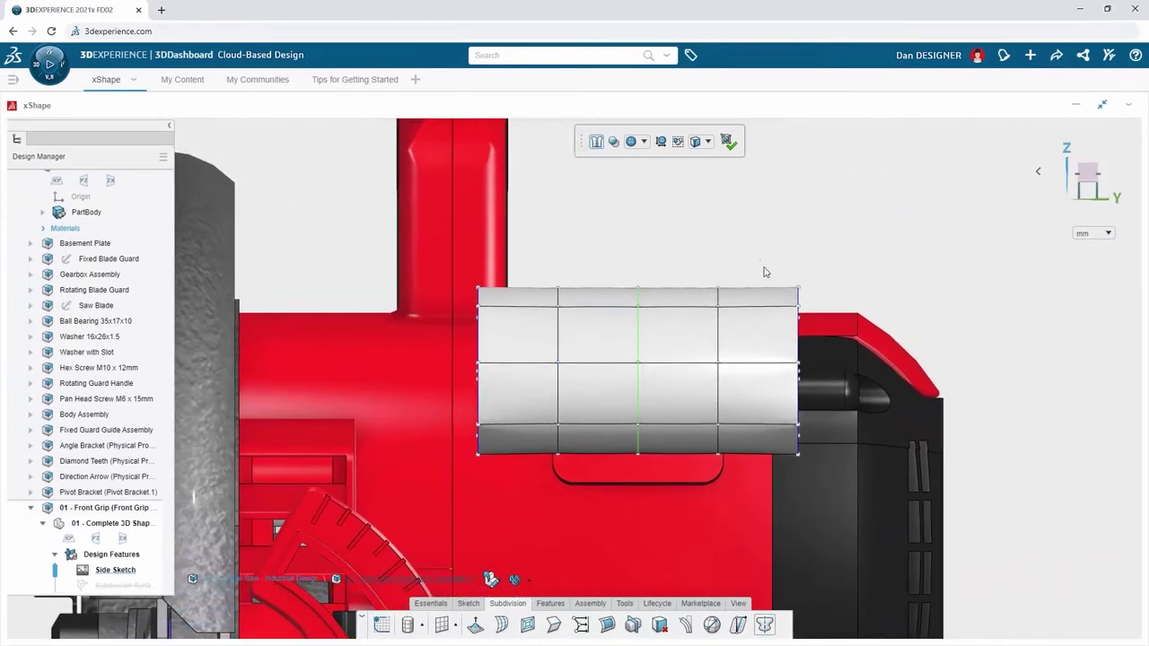
# Step: Shrink the cylinder's end profiles symmetrically into a barrel shape and finish the subdivision edit
pyautogui.moveTo(759, 259); pyautogui.dragTo(858, 473)
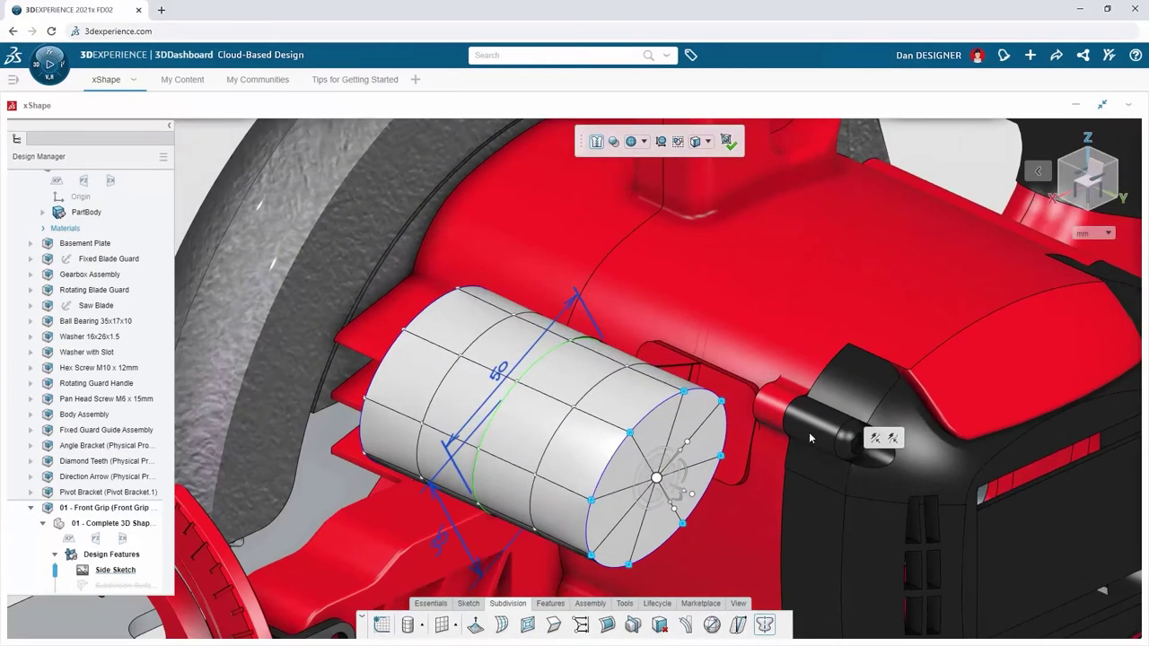
pyautogui.moveTo(777, 555); pyautogui.dragTo(786, 458, button='middle')
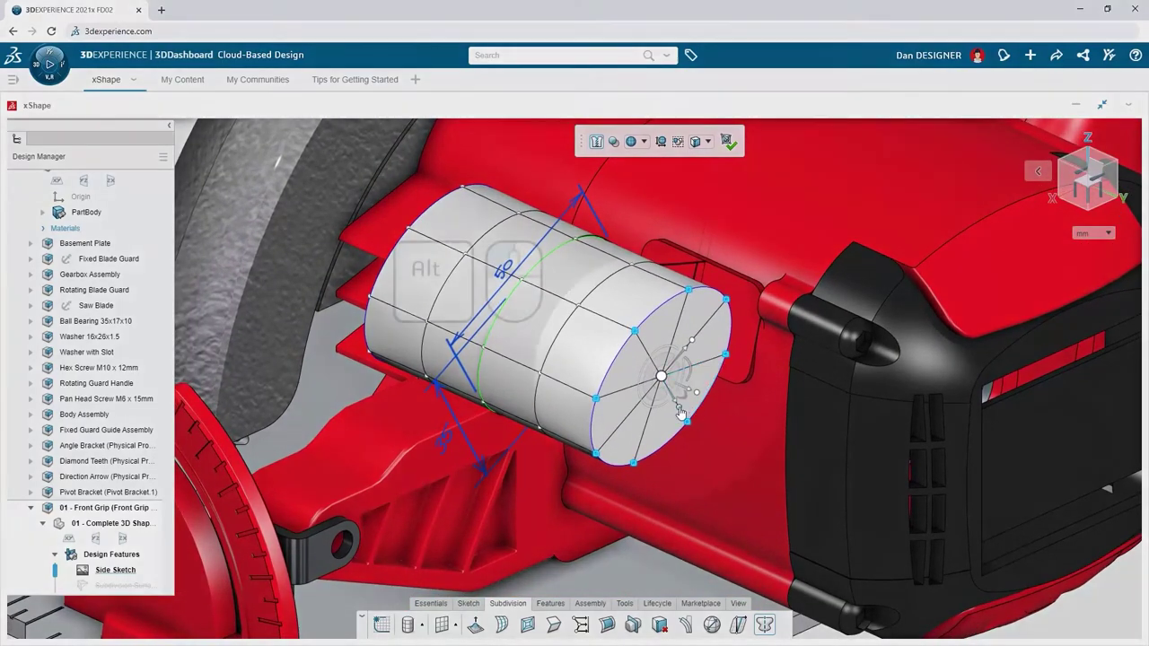
pyautogui.keyDown('alt'); pyautogui.click(681, 413); pyautogui.keyUp('alt')
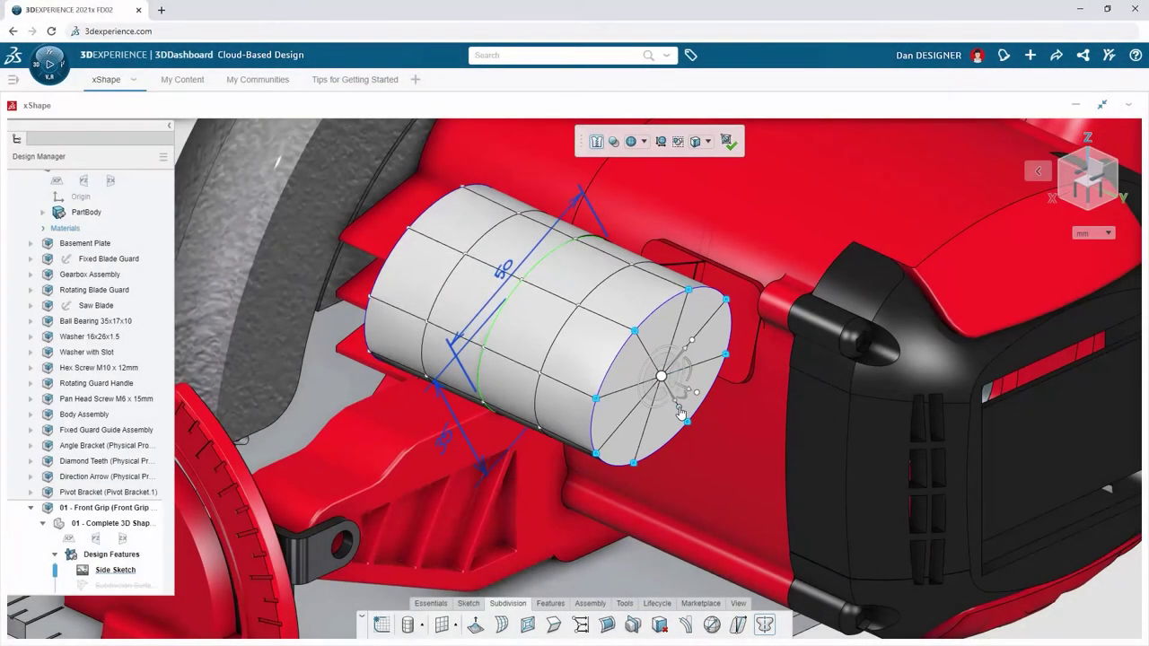
pyautogui.moveTo(686, 415); pyautogui.dragTo(677, 405)
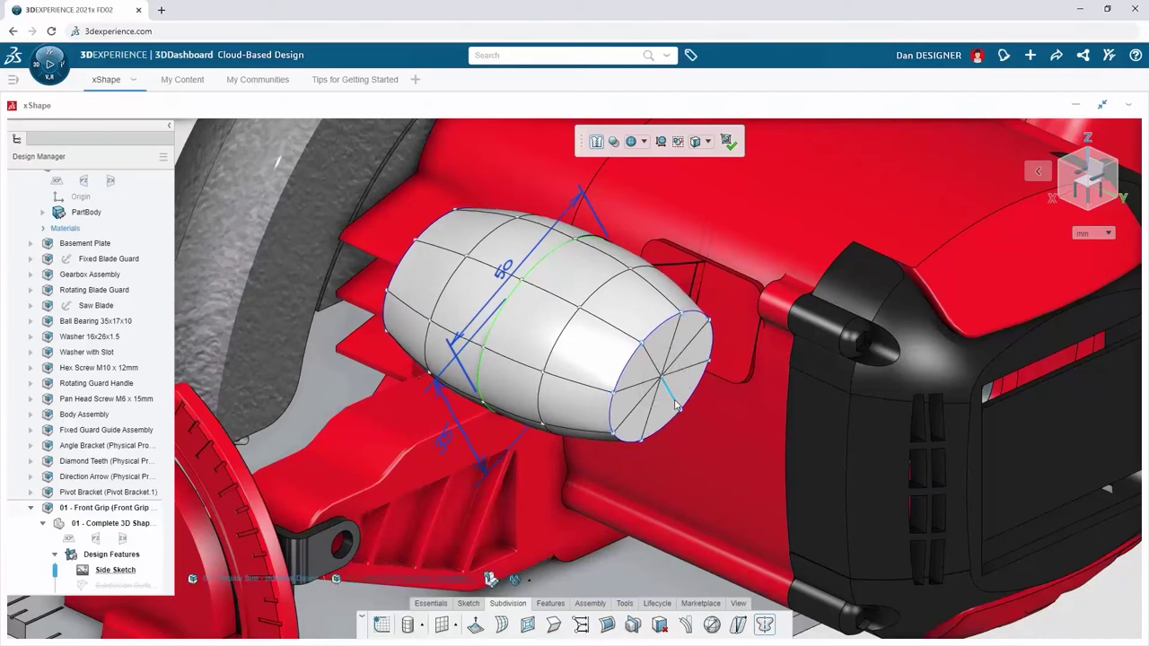
pyautogui.click(728, 144)
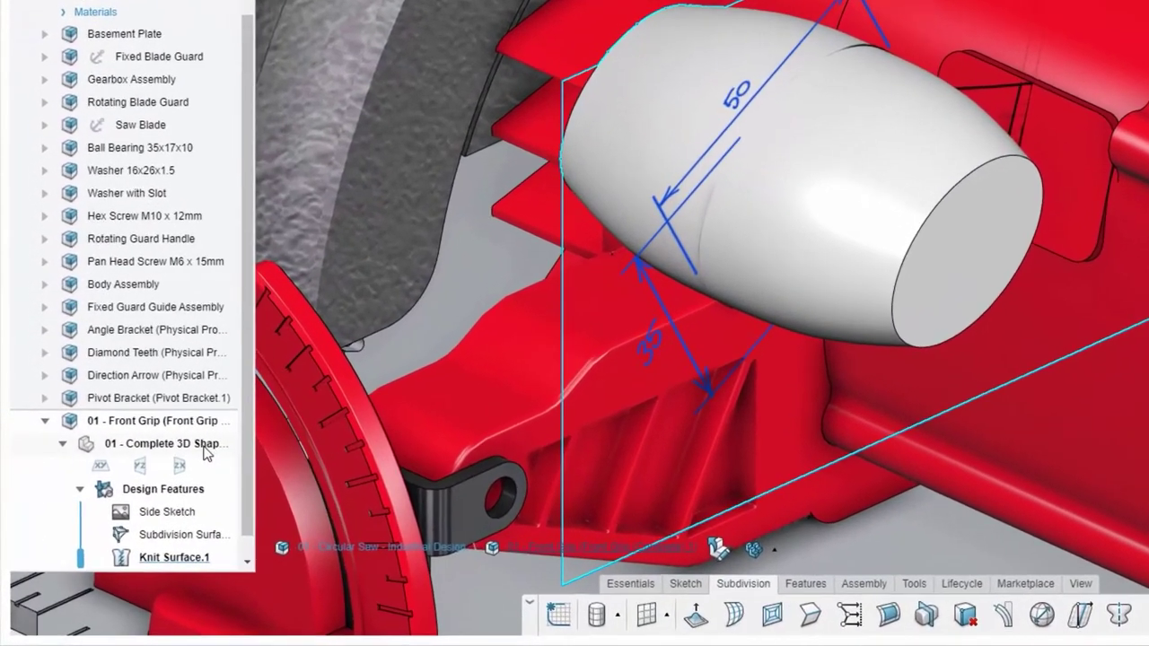
# Step: Add an ordered geometrical set named Grip 1 to 01 - Complete 3D Shape and rename its Design Features set Start Shape
pyautogui.click(205, 462)
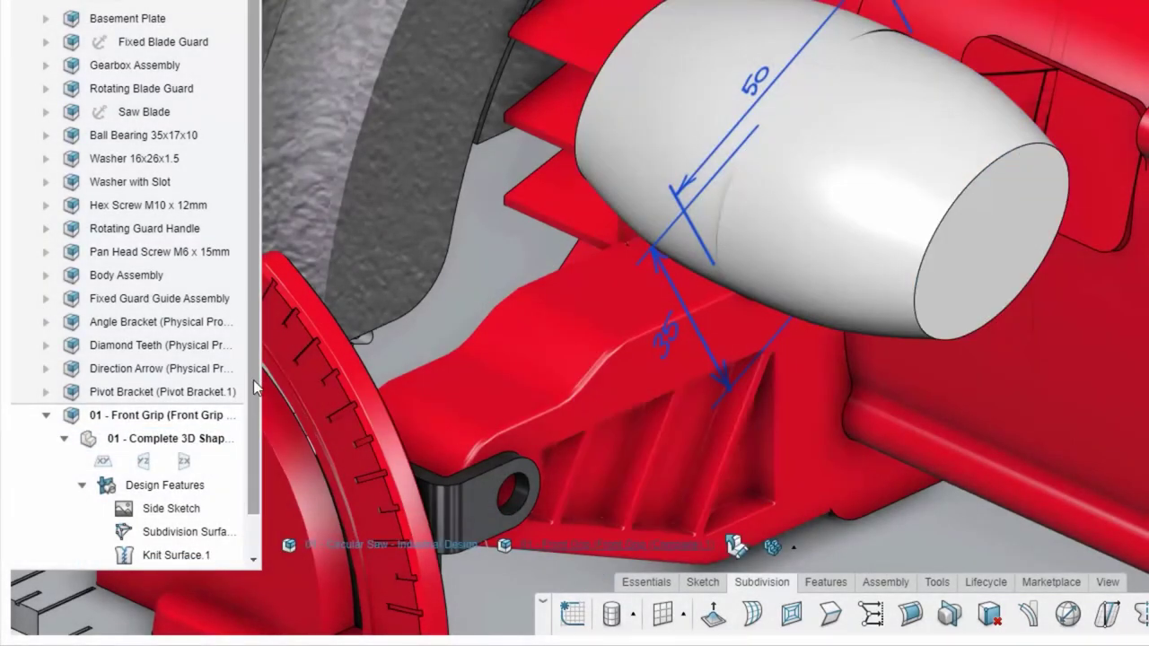
pyautogui.scroll(-2, 255, 412)
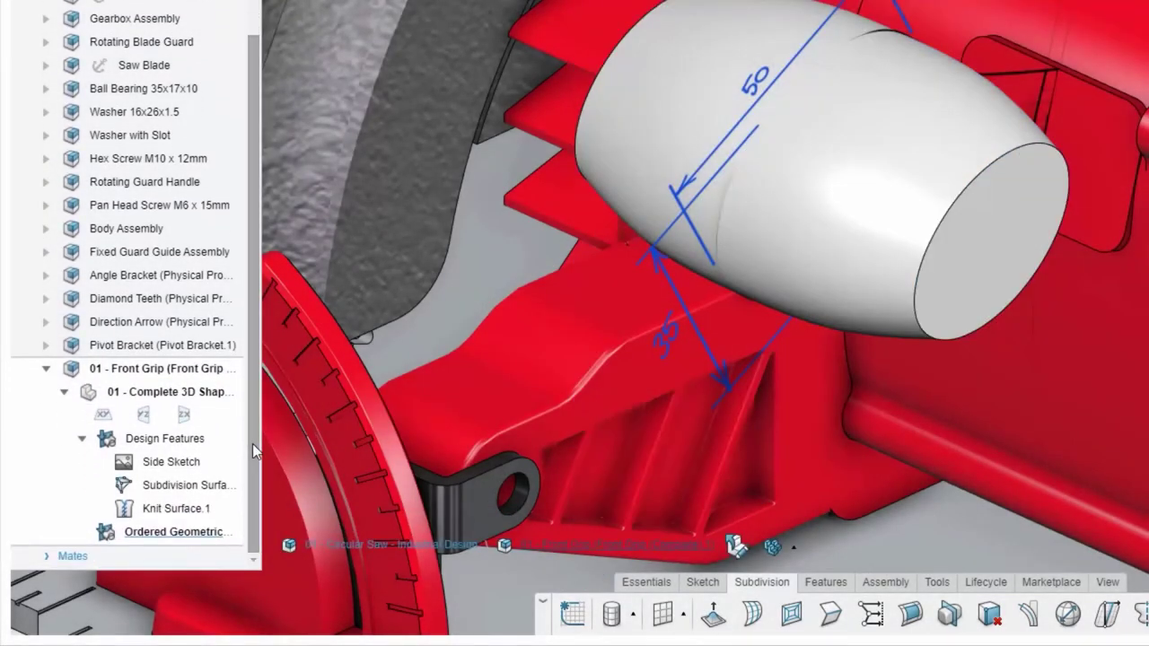
pyautogui.doubleClick(190, 439)
pyautogui.write('Start Shape')
pyautogui.press('Return')
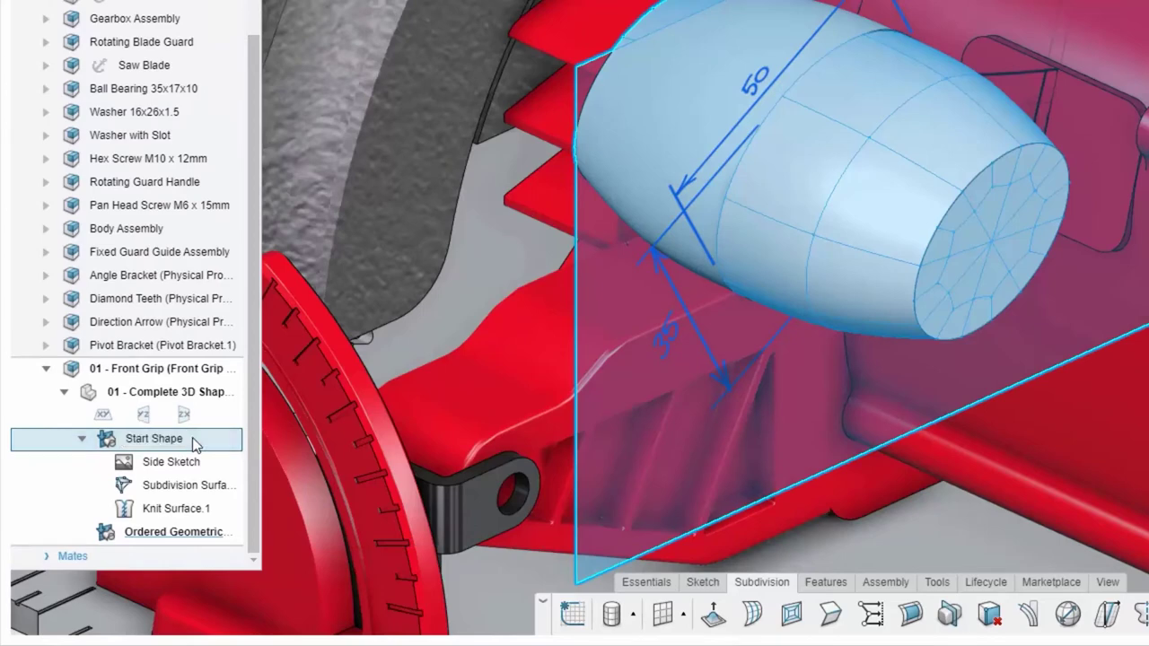
pyautogui.doubleClick(177, 533)
pyautogui.write('Grip 1')
pyautogui.press('Return')
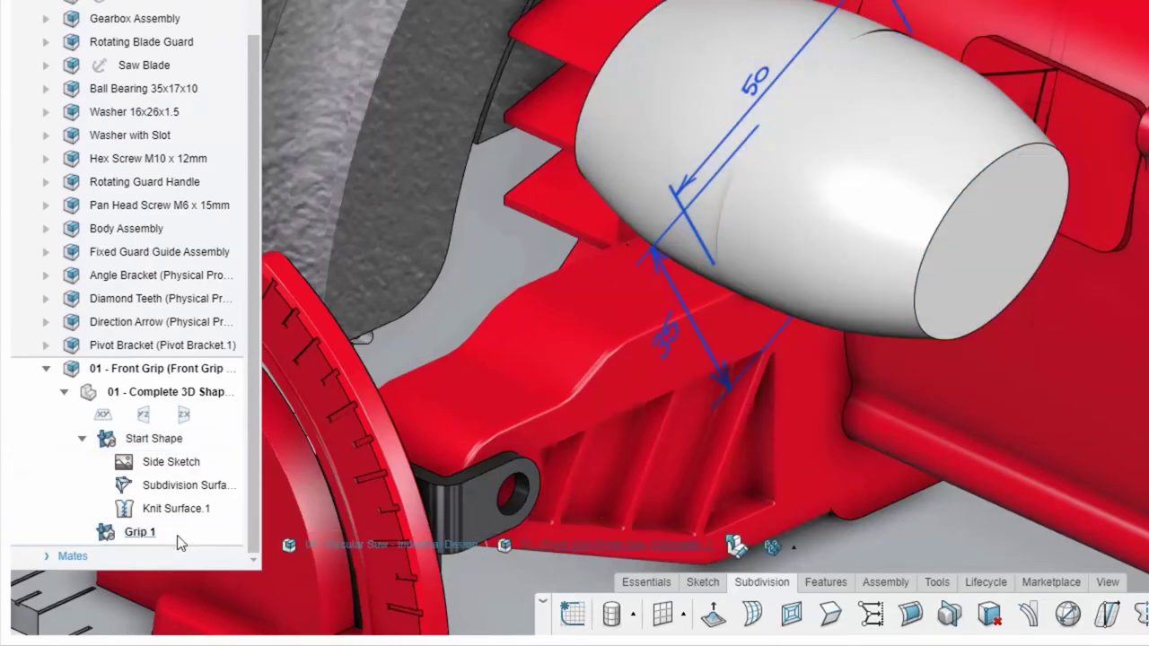
# Step: Copy Subdivision Surface.1 from Start Shape into the Grip 1 set and hide the Start Shape set
pyautogui.click(185, 485)
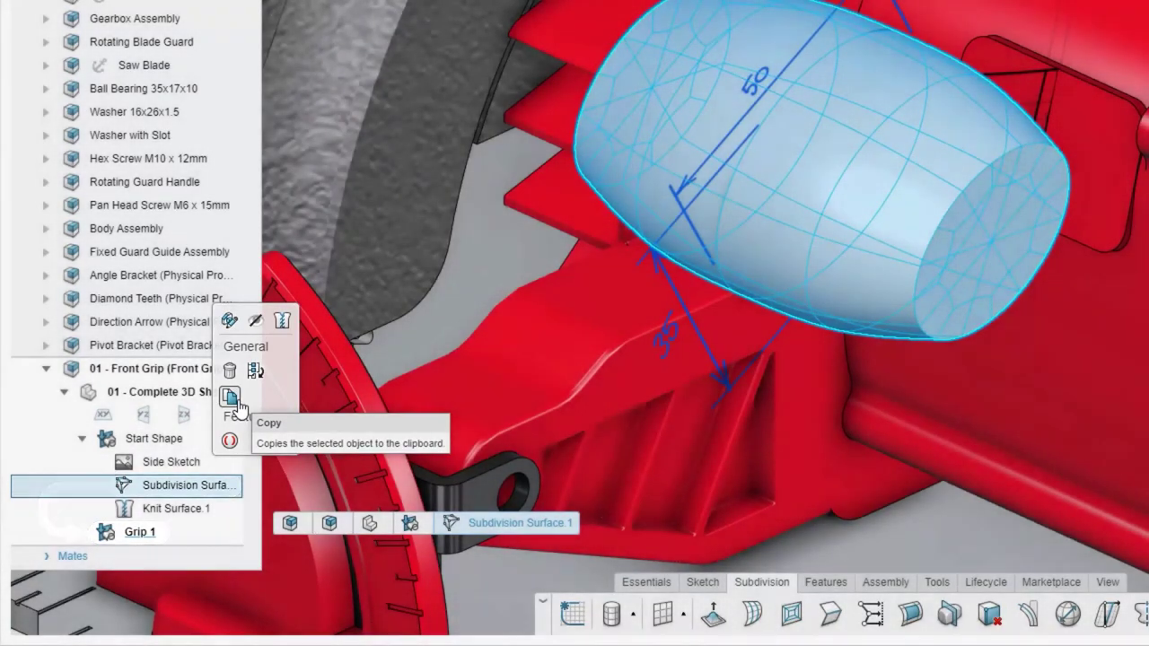
pyautogui.click(237, 404)
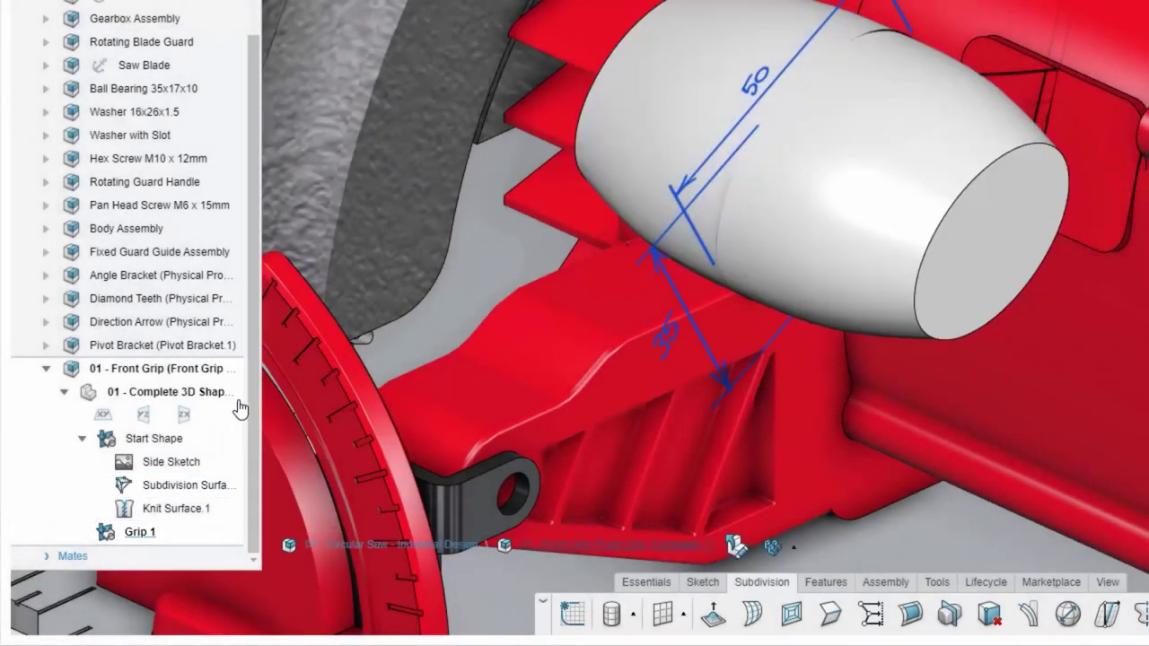
pyautogui.click(140, 532)
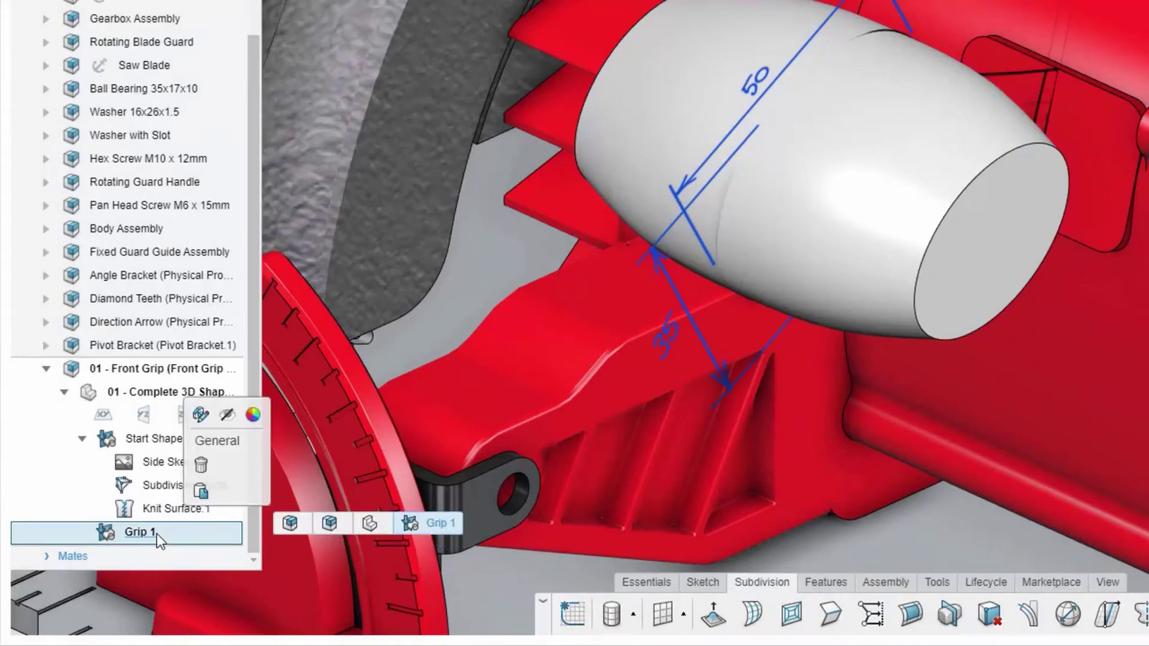
pyautogui.click(203, 494)
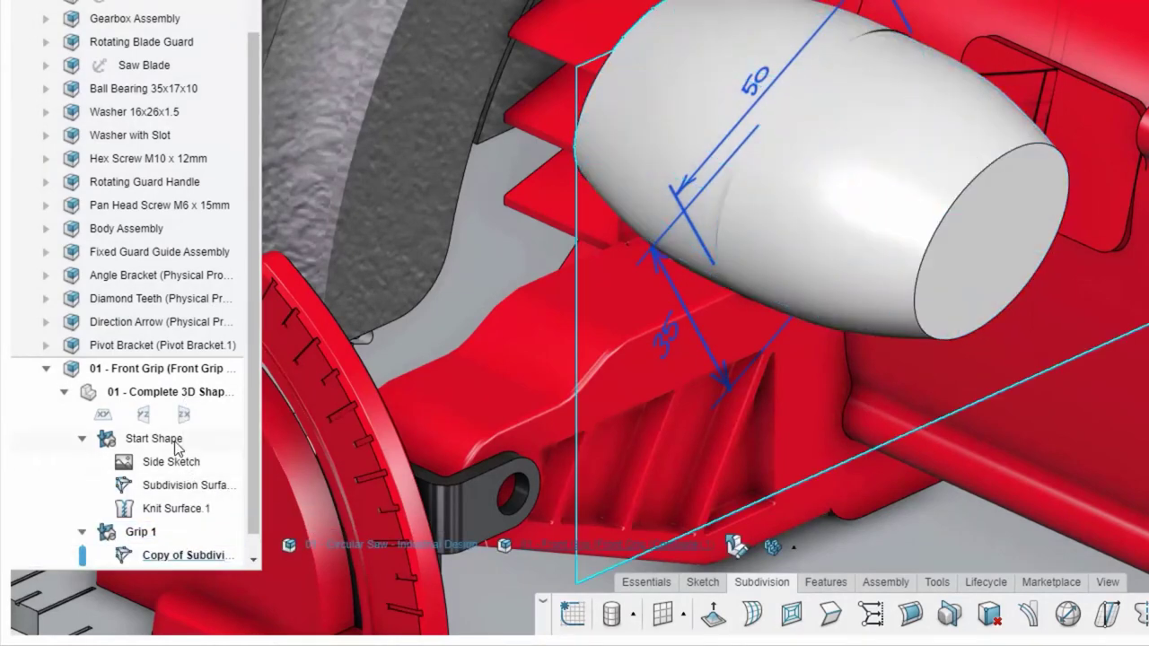
pyautogui.click(175, 440)
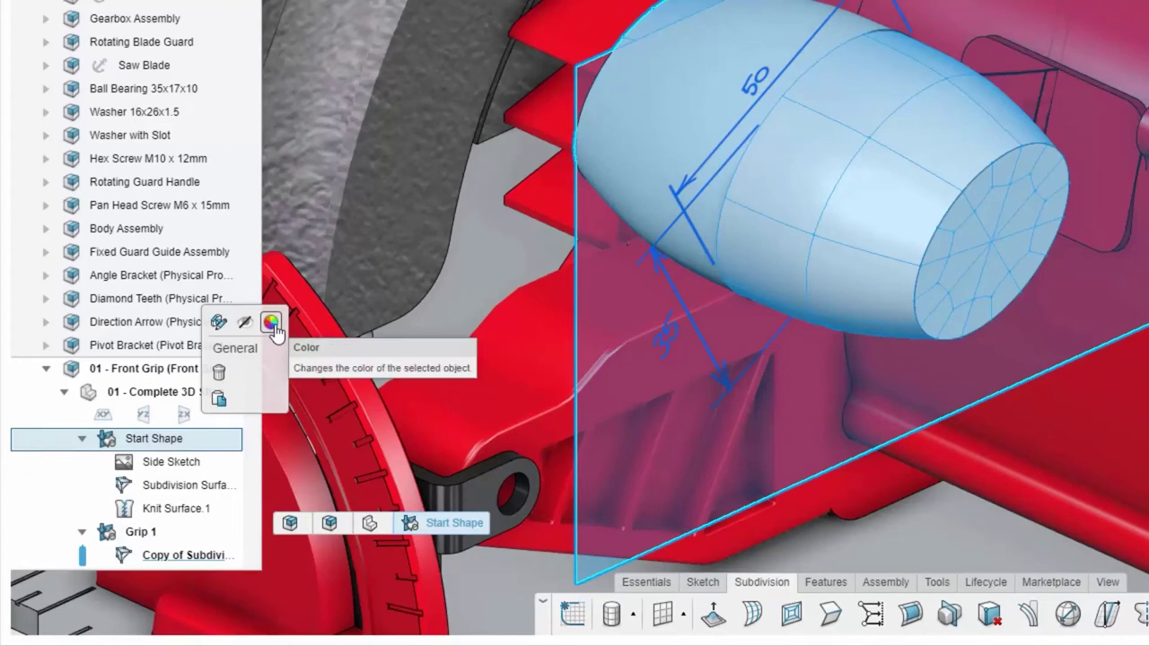
pyautogui.click(246, 325)
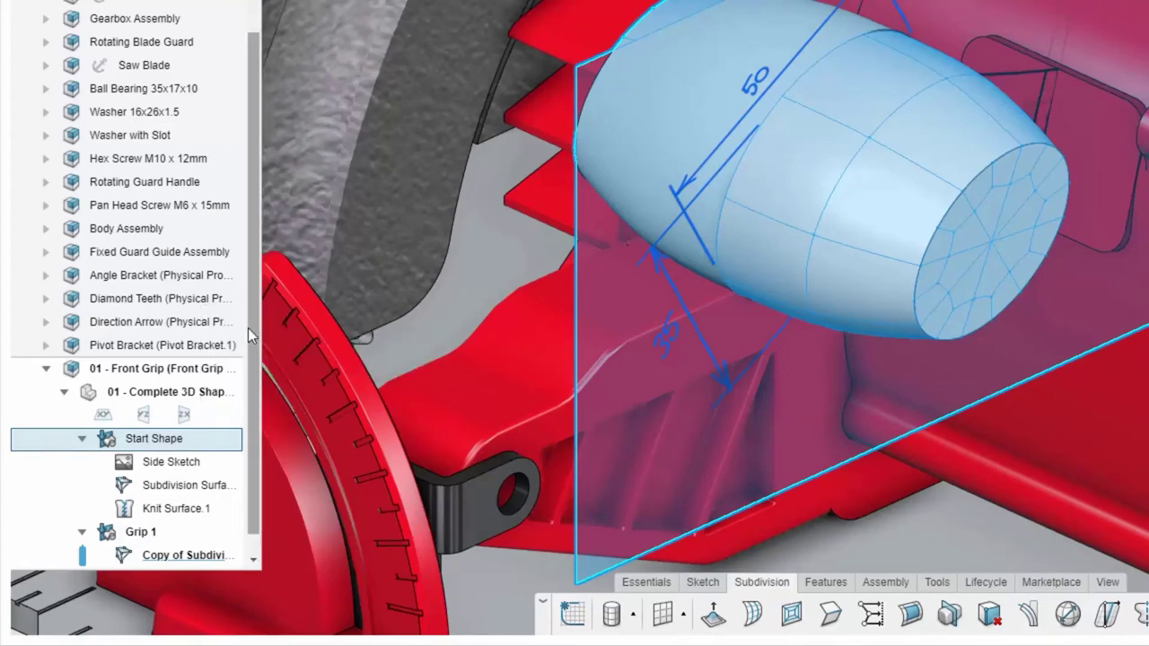
# Step: Reshape the copied subdivision surface in Grip 1 by shifting its ends and the centre of its saw-facing side toward the saw body
pyautogui.doubleClick(124, 553)
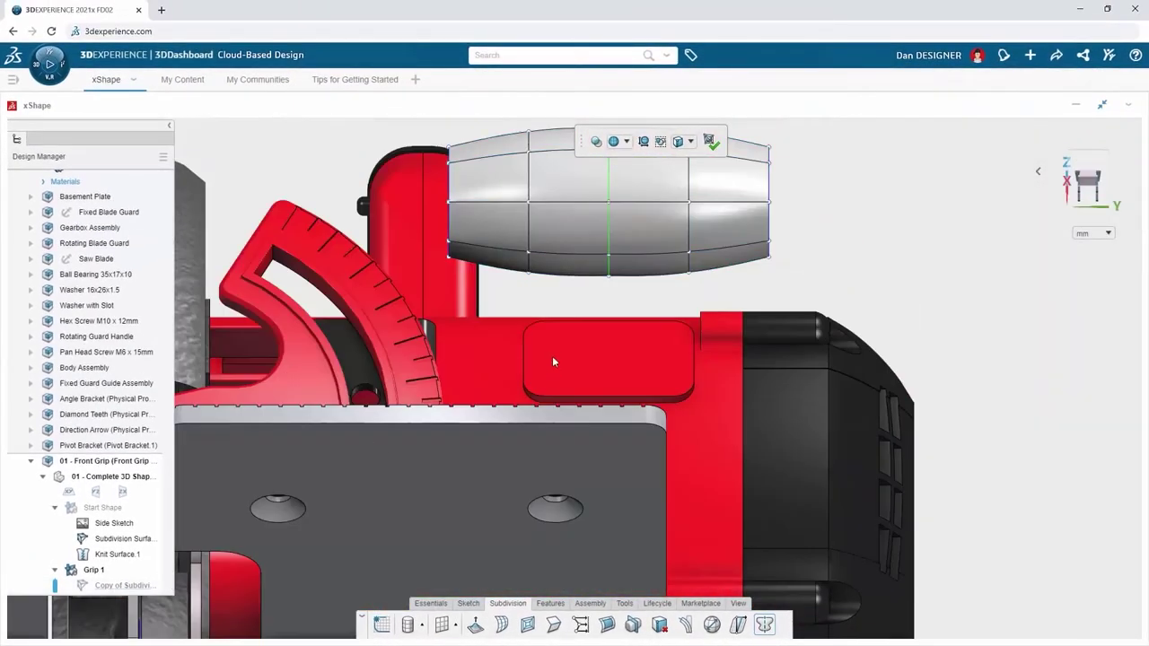
pyautogui.moveTo(553, 361); pyautogui.dragTo(555, 485, button='middle')
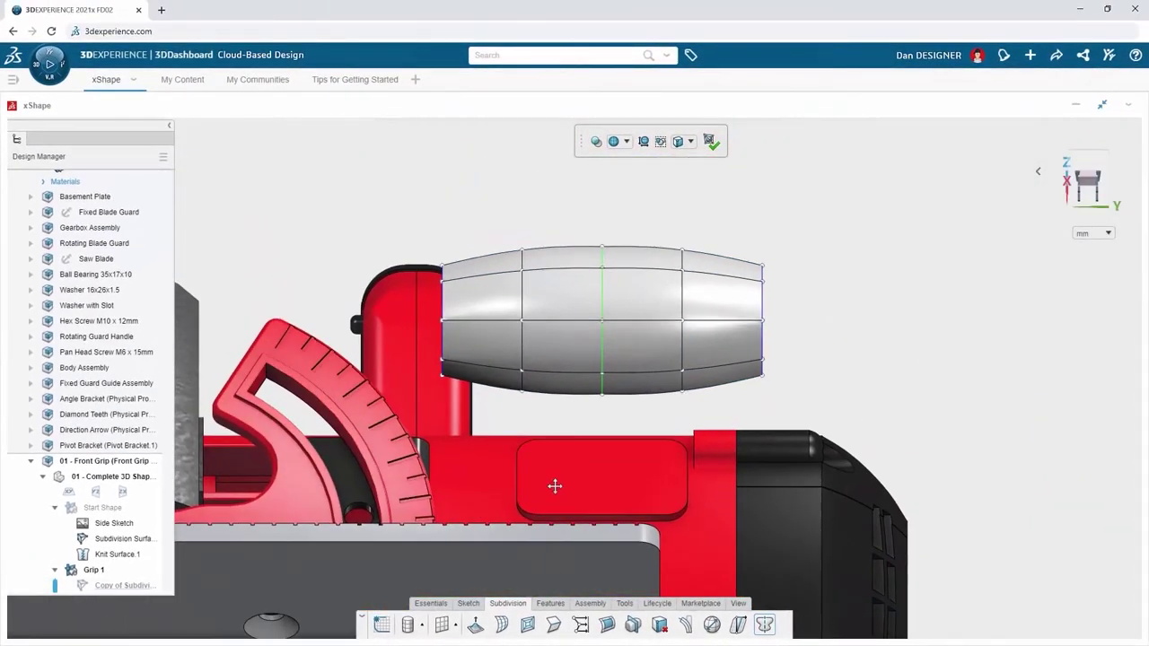
pyautogui.moveTo(727, 237); pyautogui.dragTo(764, 379)
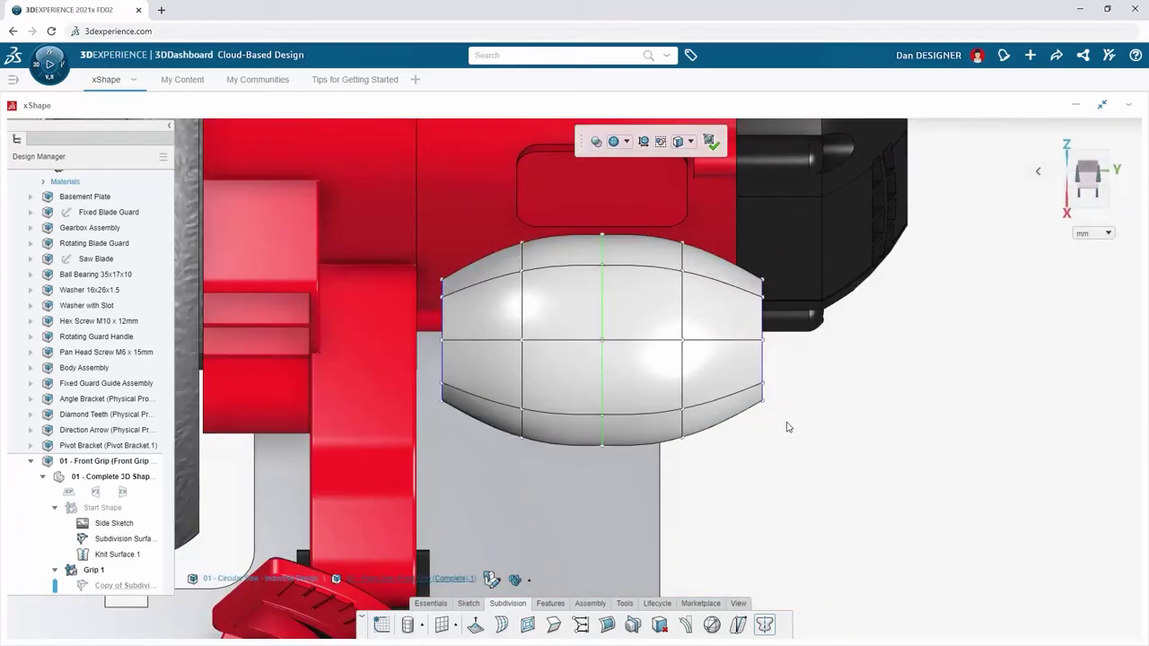
pyautogui.moveTo(788, 422); pyautogui.dragTo(753, 264)
pyautogui.moveTo(764, 309); pyautogui.dragTo(763, 294)
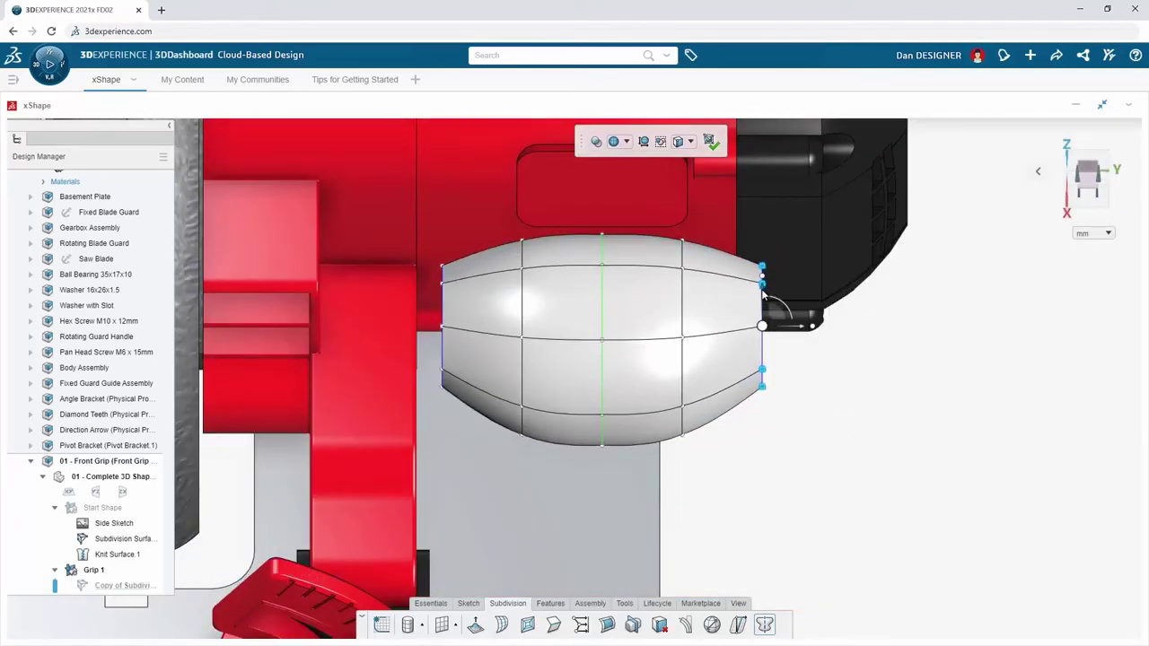
pyautogui.click(639, 235)
pyautogui.moveTo(602, 230); pyautogui.dragTo(604, 183)
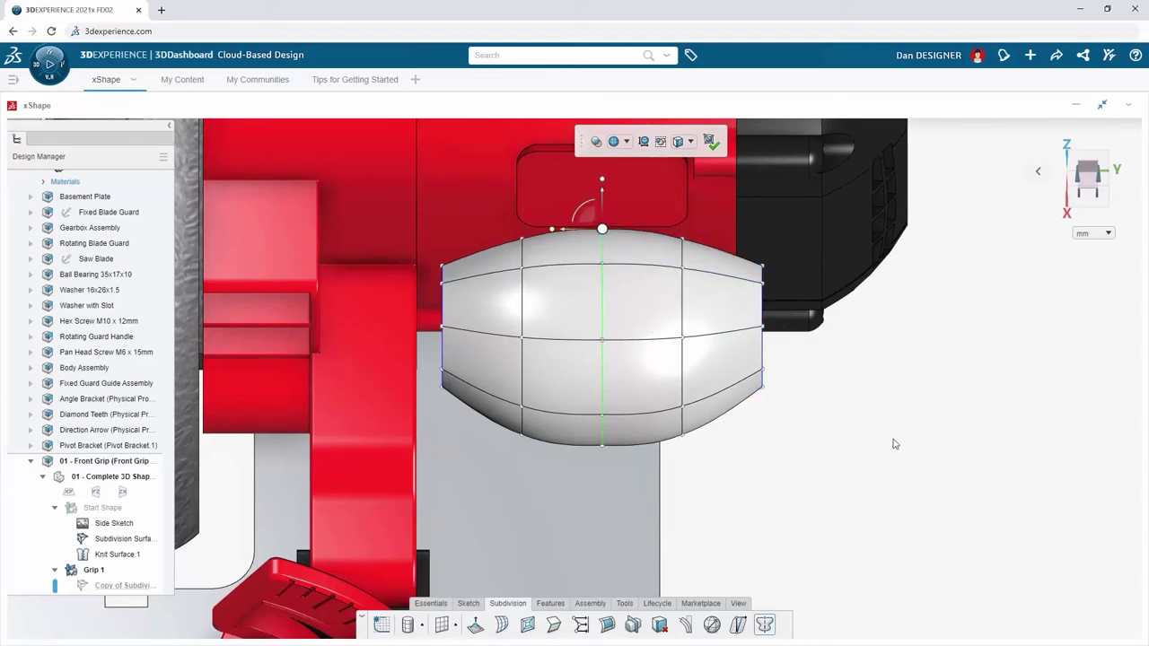
# Step: Deselect the centre edge loop and finish the subdivision edit of the grip
pyautogui.click(918, 459)
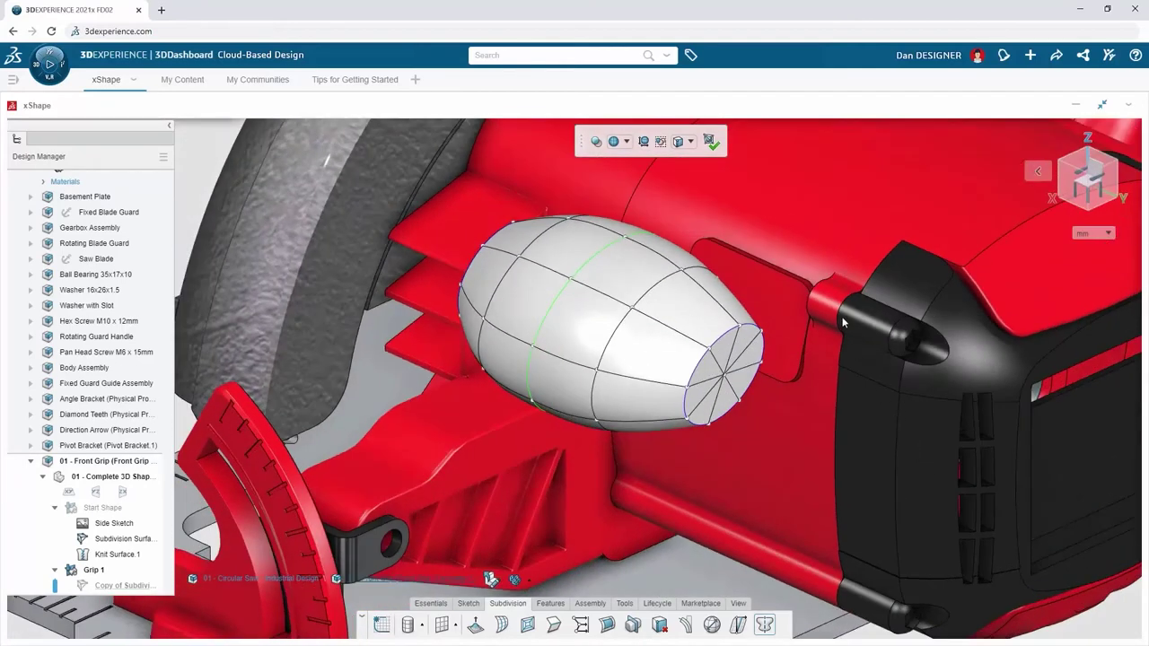
pyautogui.click(710, 141)
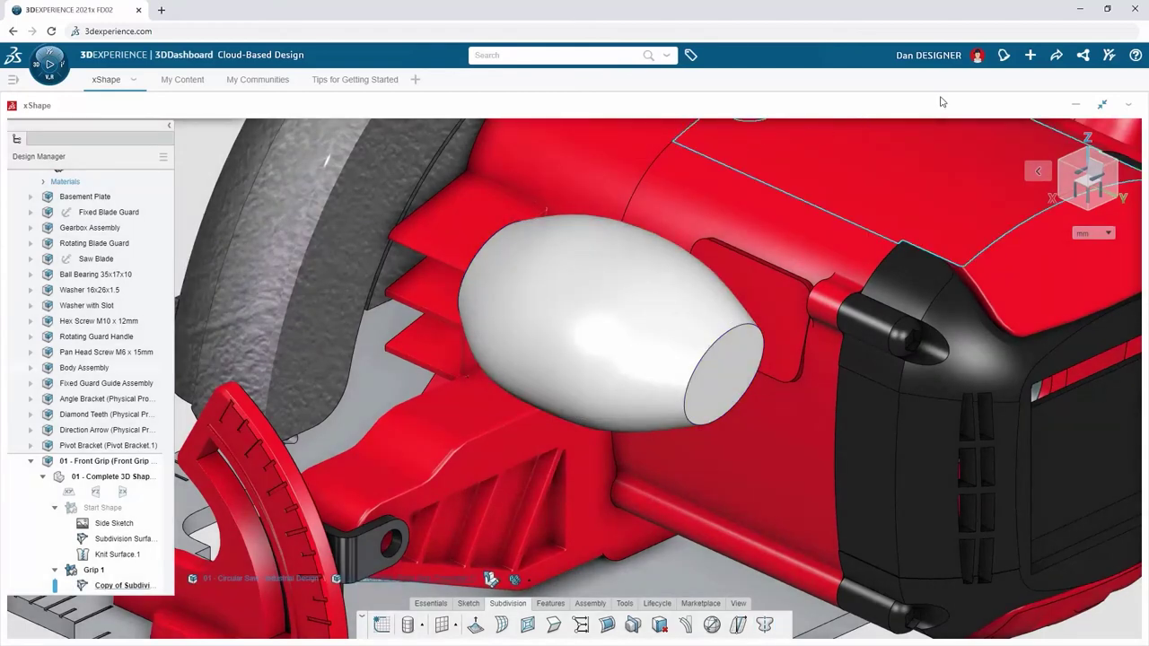
# Step: Publish the front grip as editable 3D to the Design Team community, described as "Check out this new design. Please add markups where necessary."
pyautogui.click(1056, 54)
pyautogui.moveTo(1068, 160)
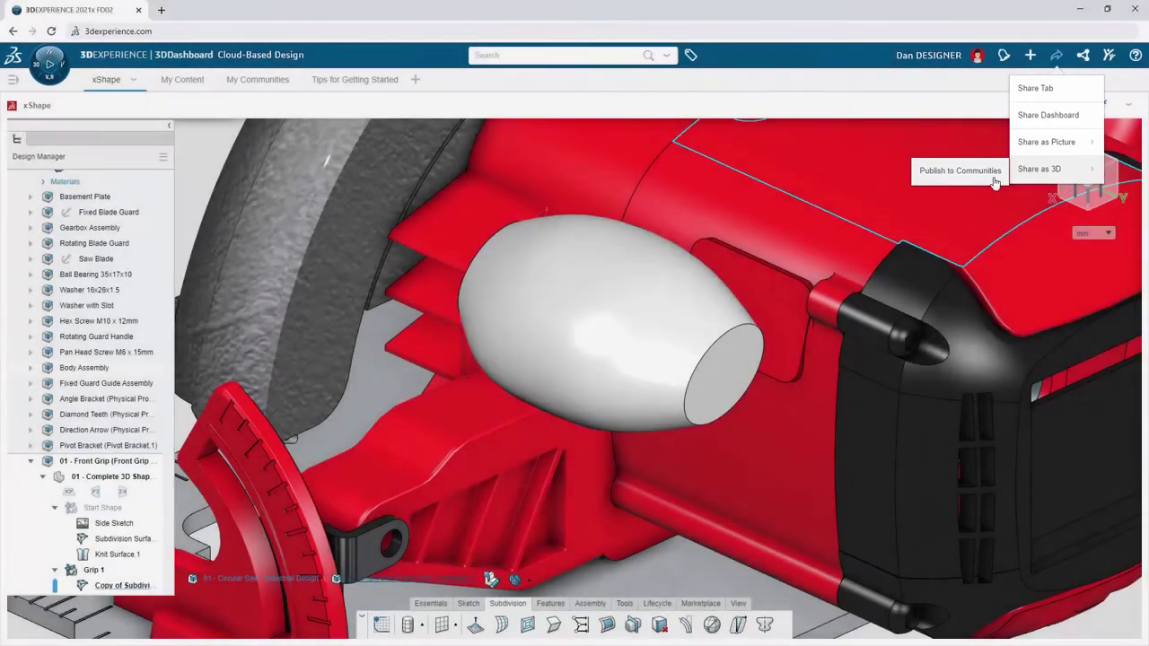
pyautogui.click(993, 180)
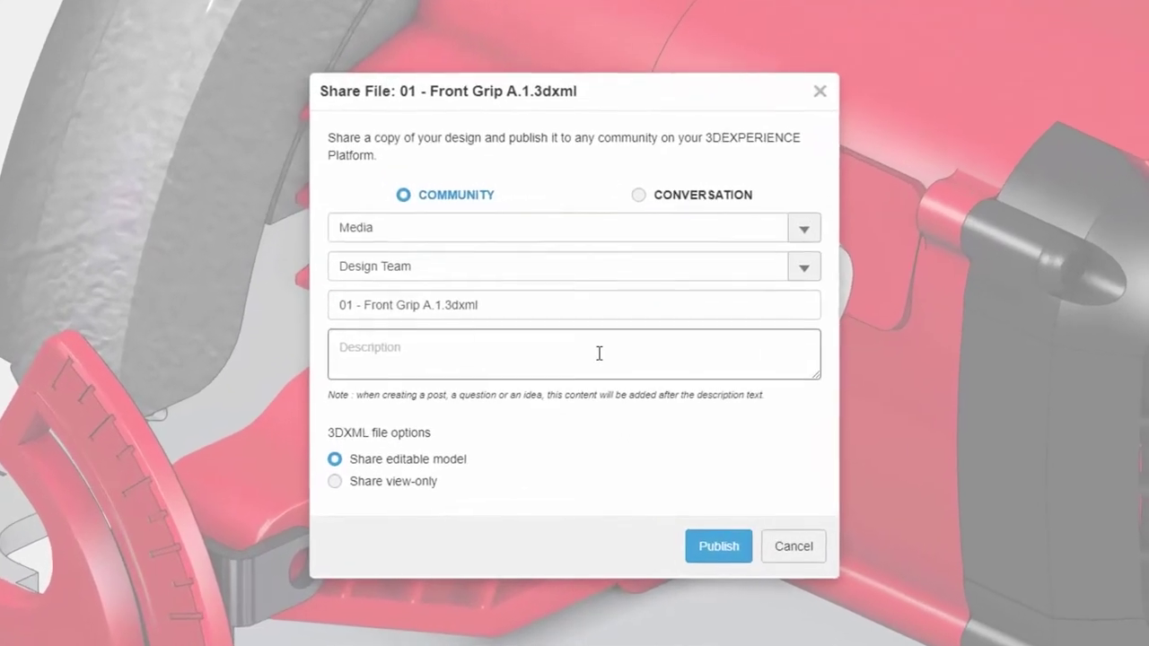
pyautogui.click(595, 375)
pyautogui.write('Check out this new design.  Please add markups where necessary.')
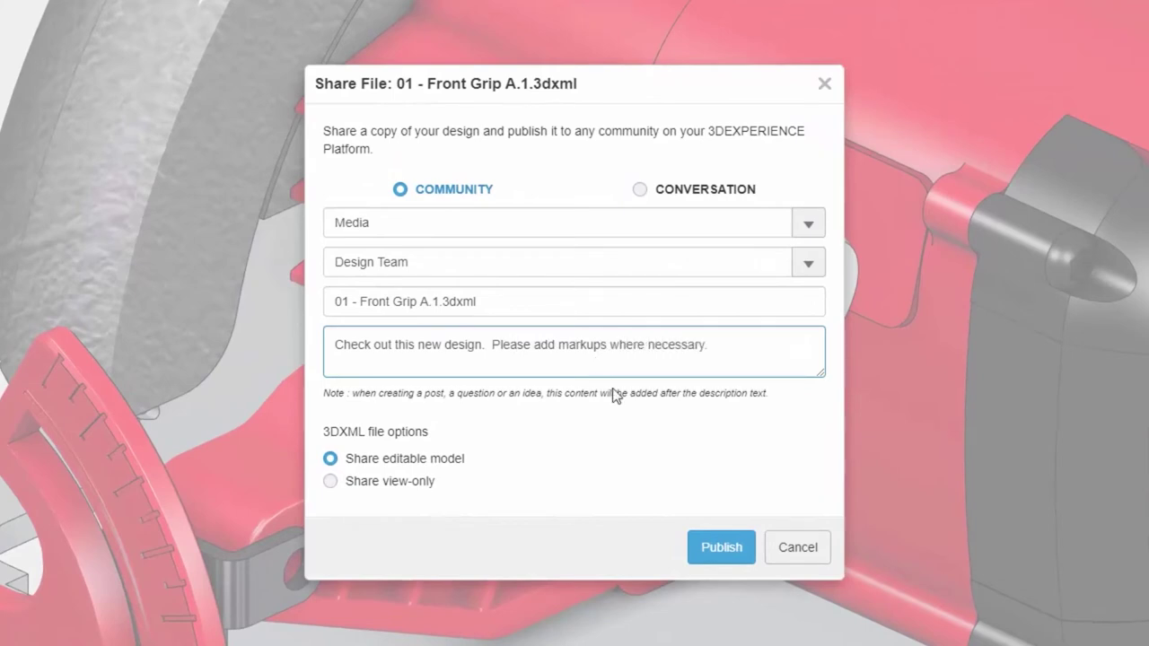
pyautogui.click(738, 551)
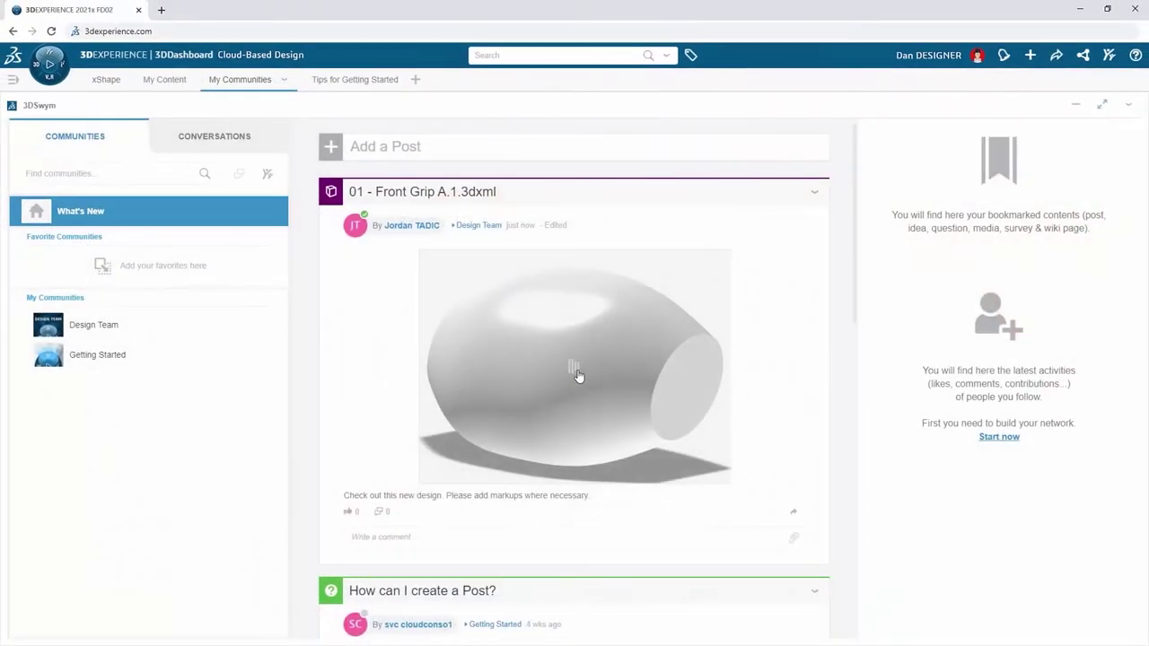
# Step: Open the published front grip from the community post in the 3D viewer and look at it from another angle
pyautogui.click(577, 373)
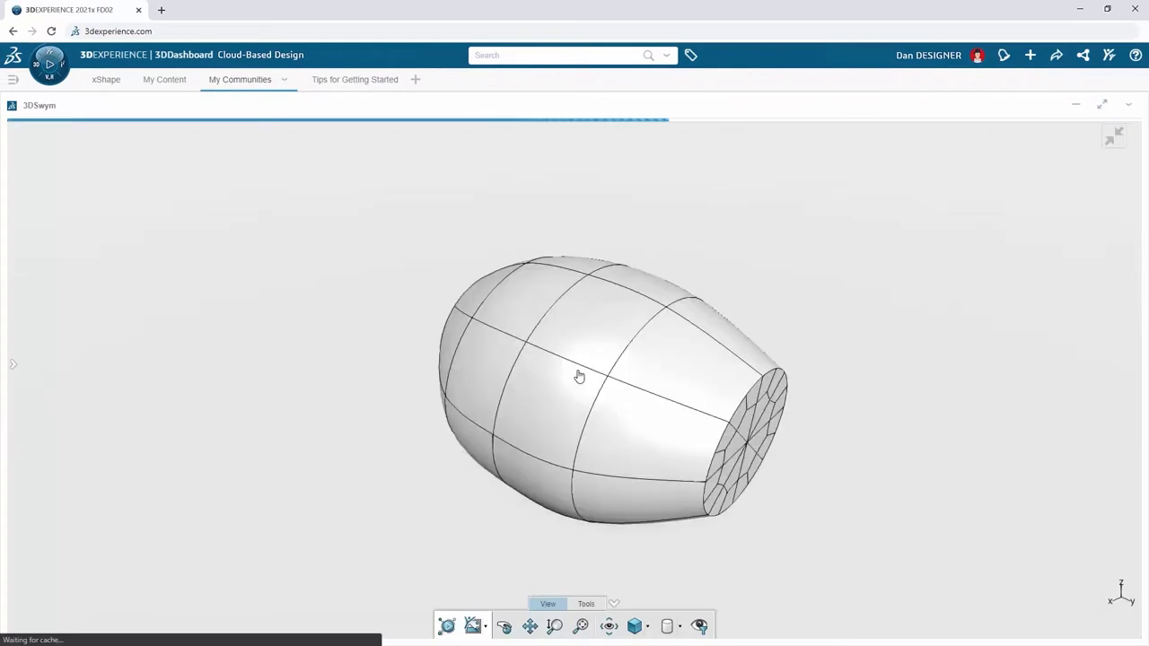
pyautogui.moveTo(579, 376); pyautogui.dragTo(737, 385)
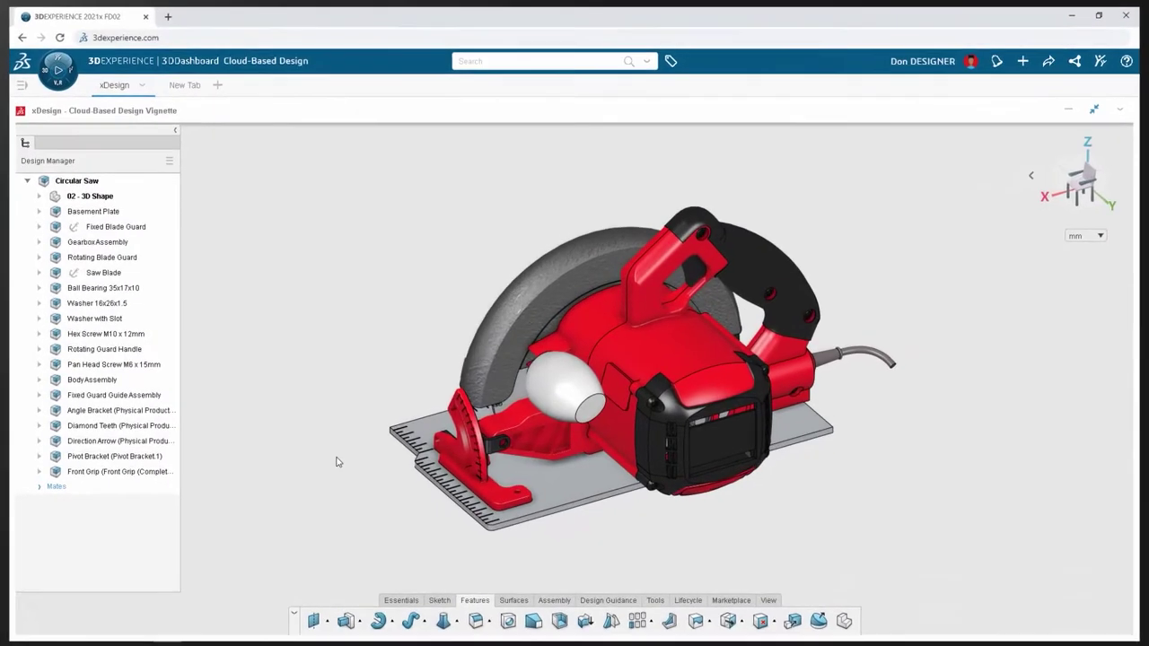
# Step: Activate the Front Grip component in xDesign and extrude the flat mounting face on the saw body by 2 mm as an added solid
pyautogui.doubleClick(156, 473)
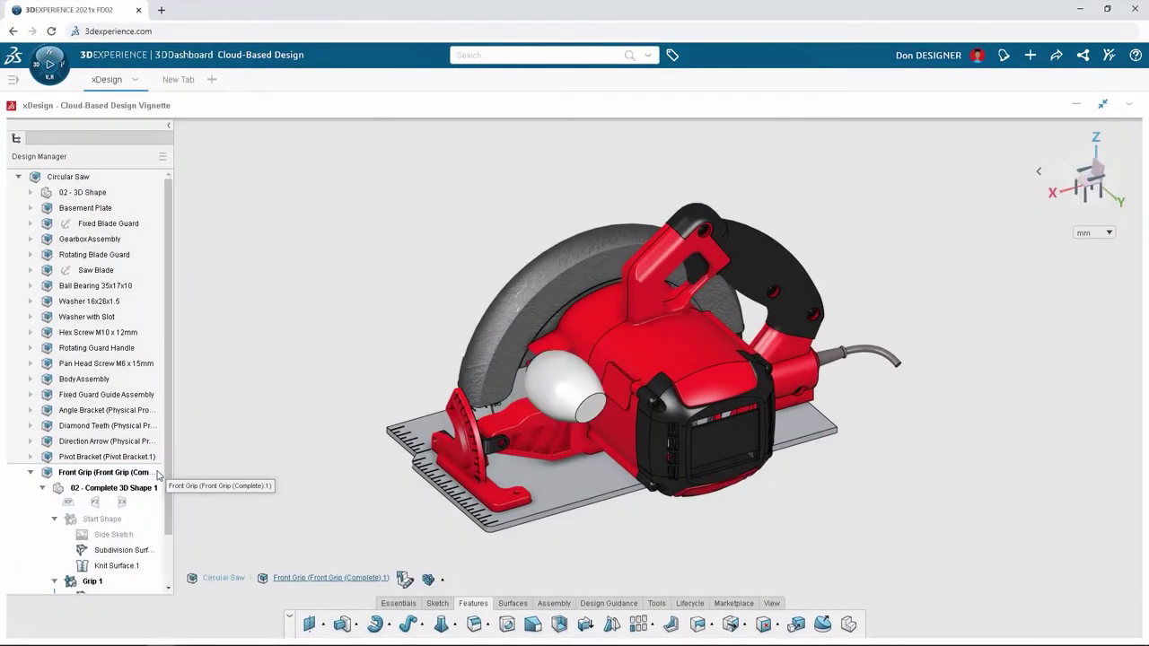
pyautogui.click(342, 624)
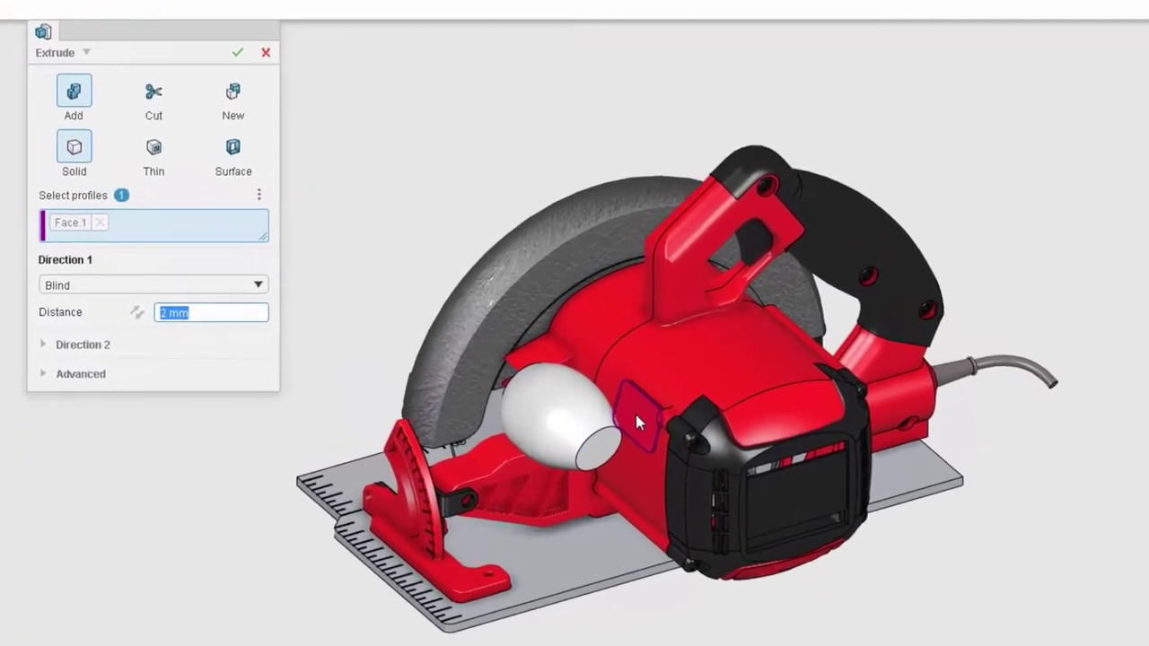
pyautogui.click(636, 414)
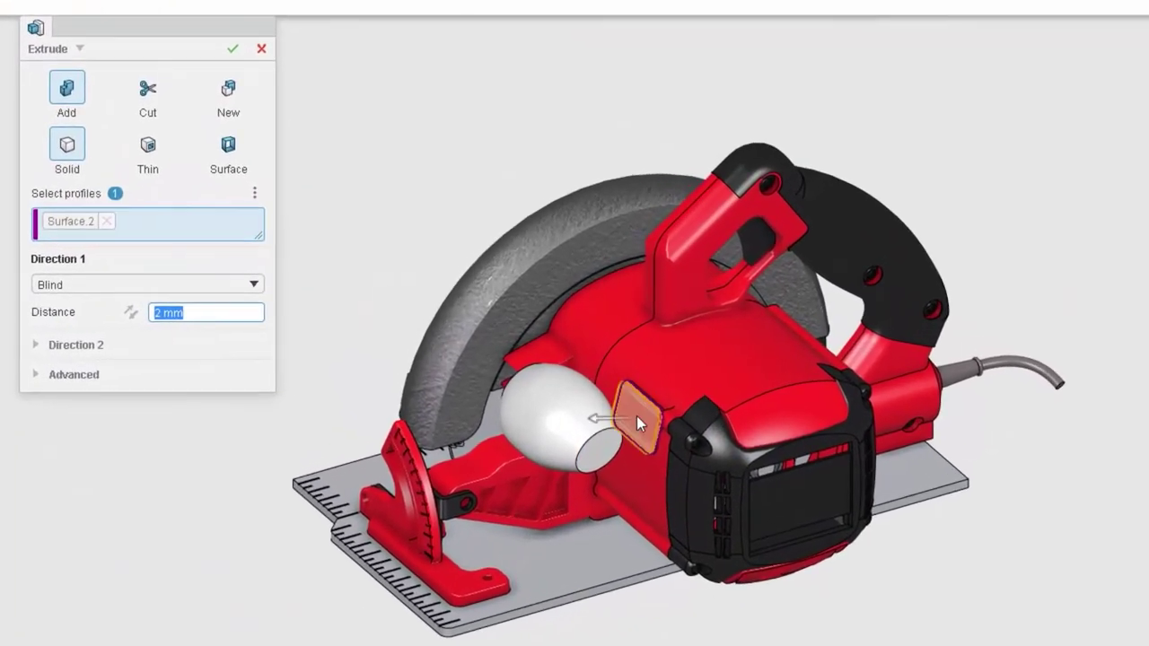
pyautogui.click(235, 51)
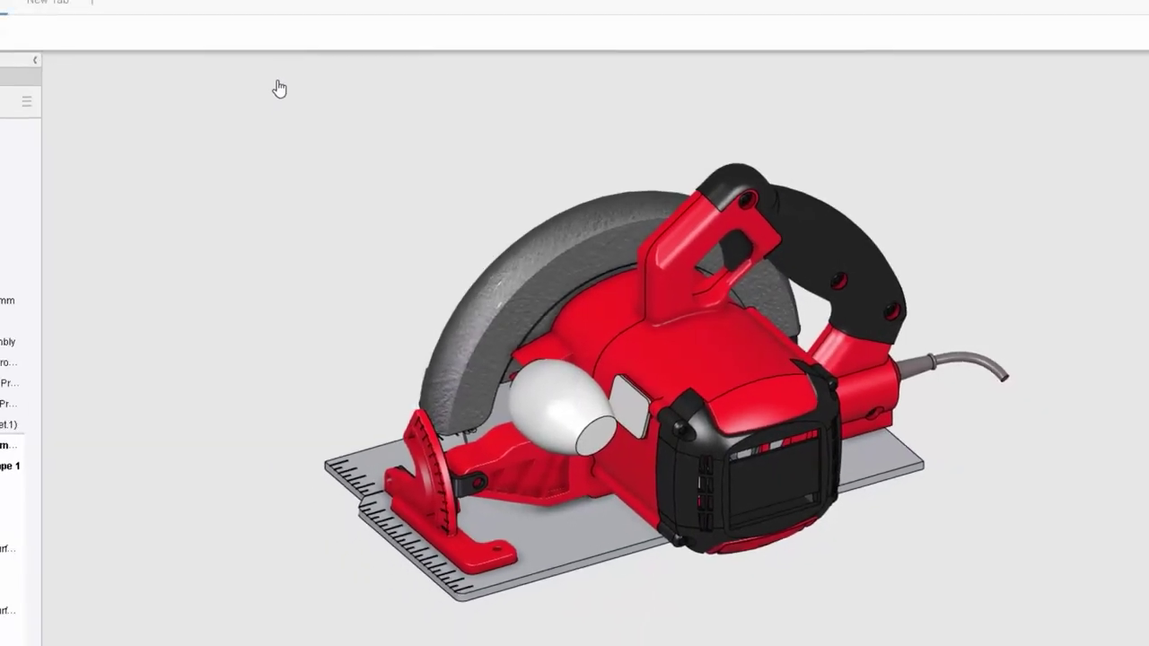
# Step: Sketch an ellipse centred on the outer face of the extruded mounting pad
pyautogui.click(437, 603)
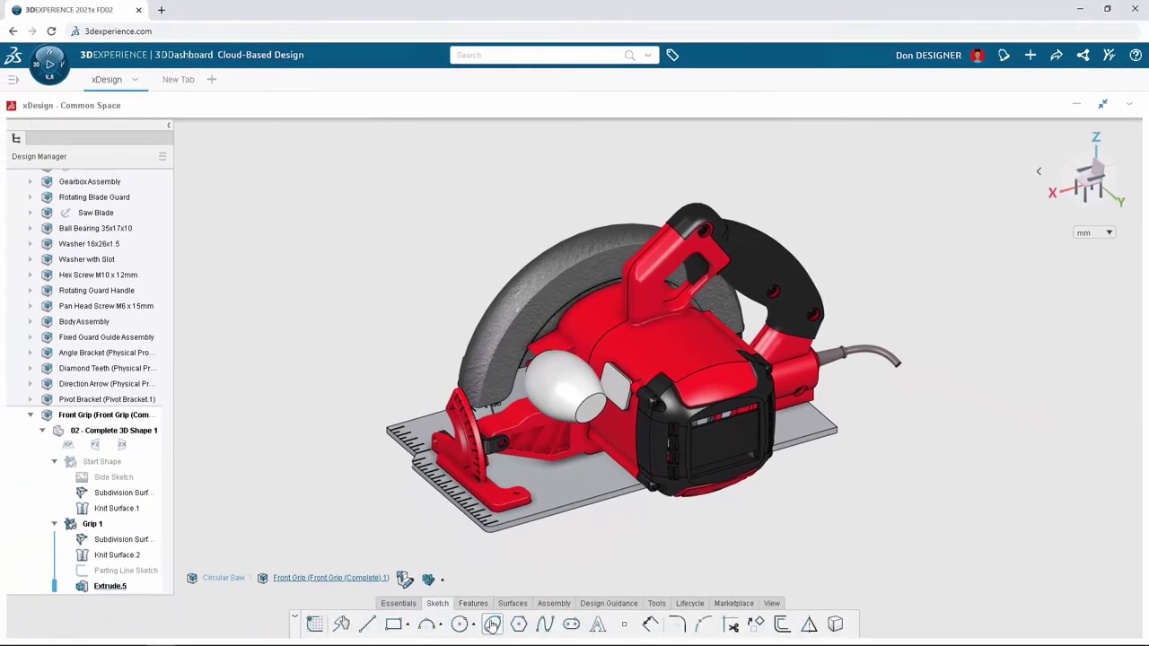
pyautogui.click(492, 625)
pyautogui.click(615, 388)
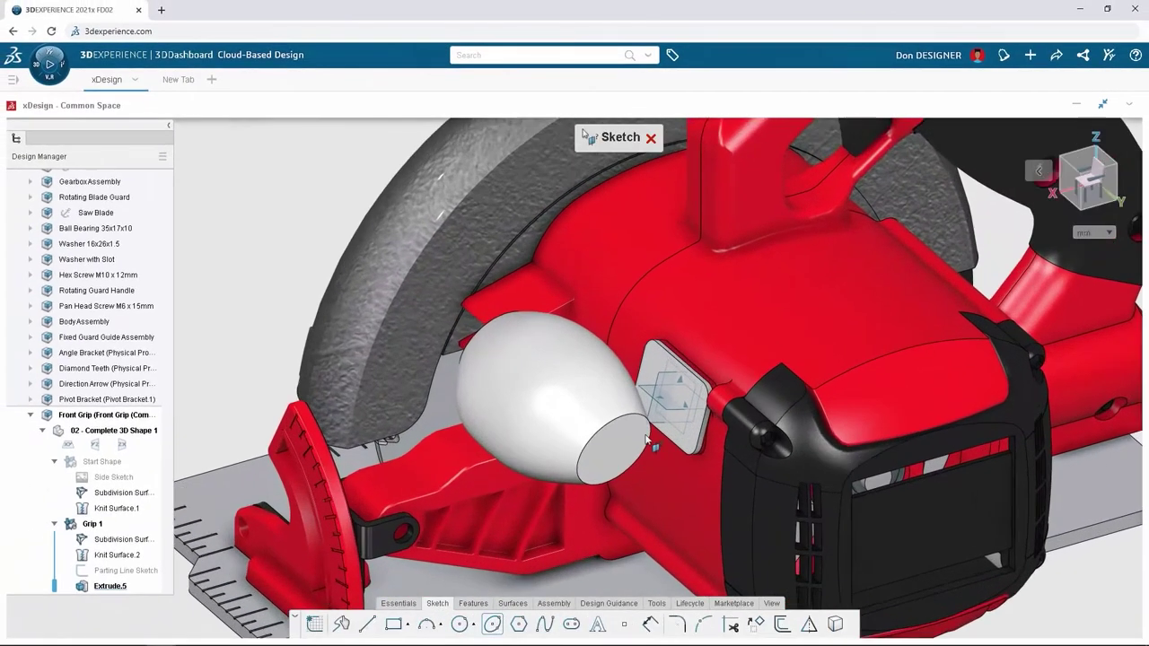
pyautogui.click(683, 399)
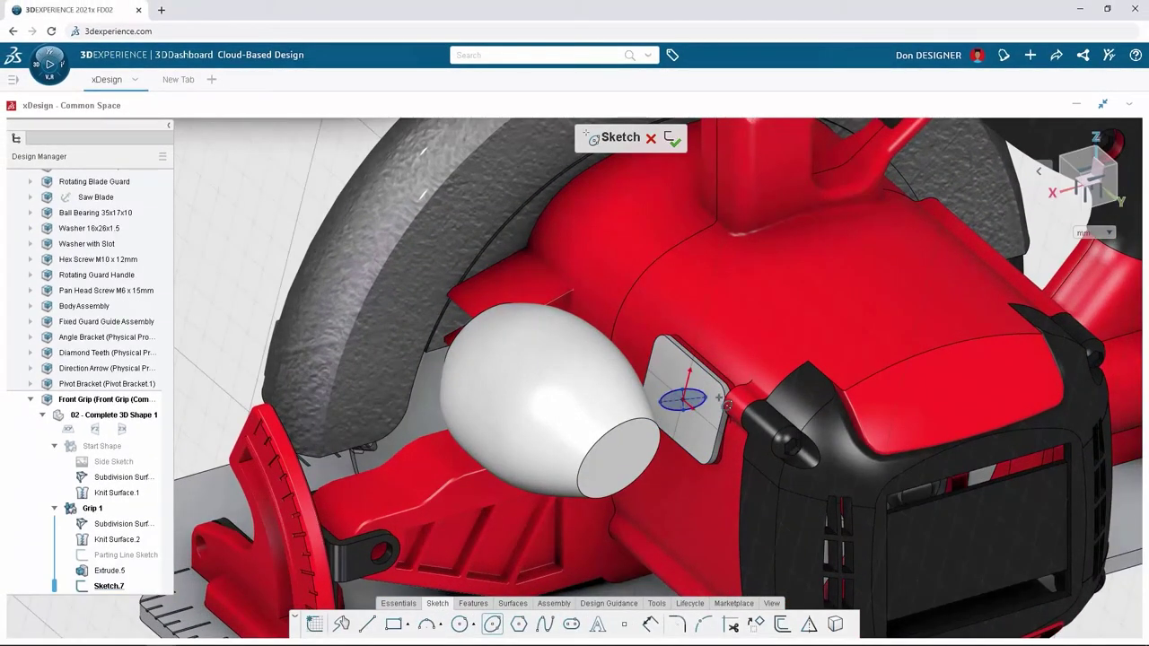
pyautogui.click(708, 434)
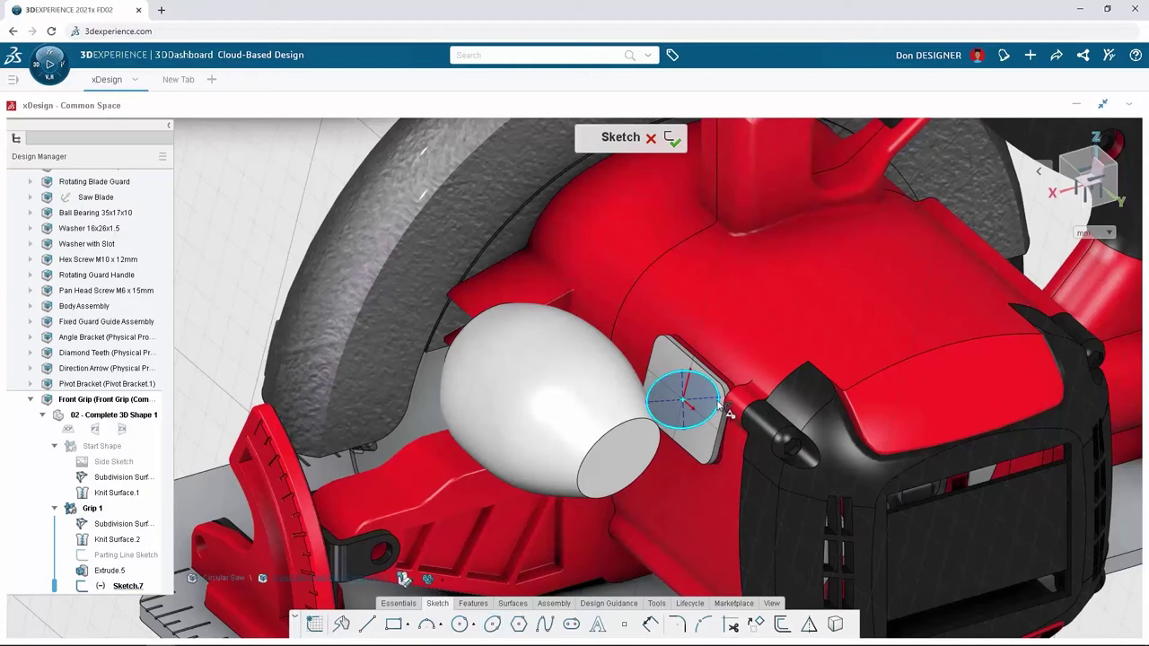
# Step: Tilt the ellipse along the pad and make it tangent to the pad's upper edge
pyautogui.moveTo(722, 414); pyautogui.dragTo(700, 398)
pyautogui.click(698, 397)
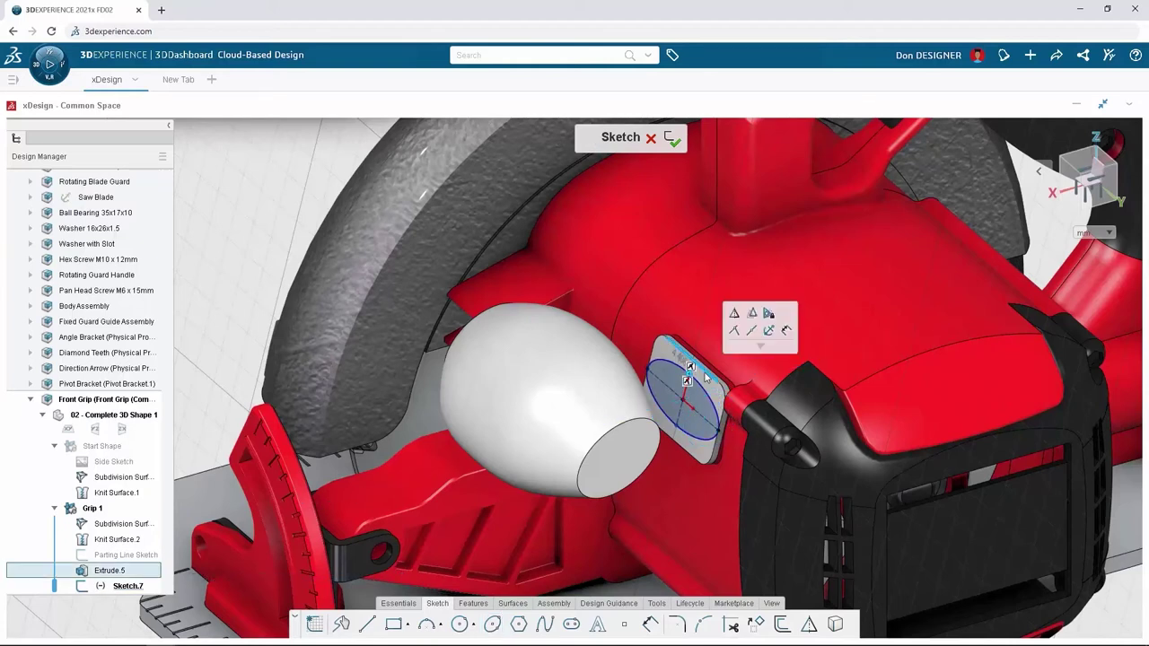
pyautogui.click(734, 332)
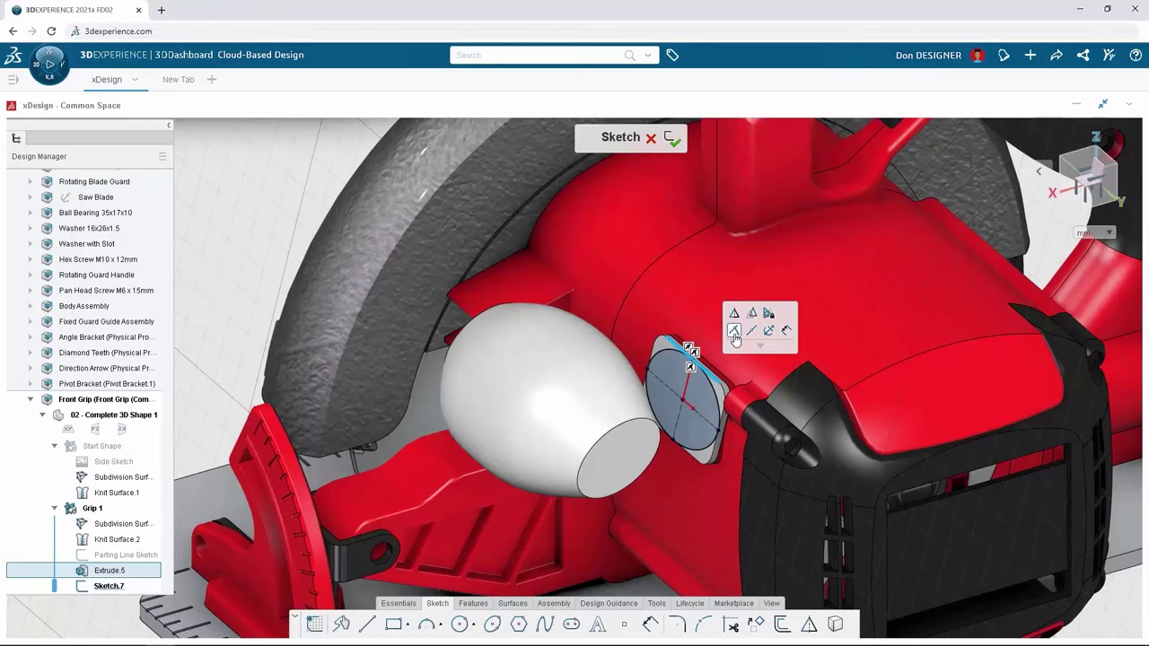
# Step: Extrude the ellipse as an added solid with the Up To Next end condition so it reaches the barrel grip
pyautogui.click(468, 604)
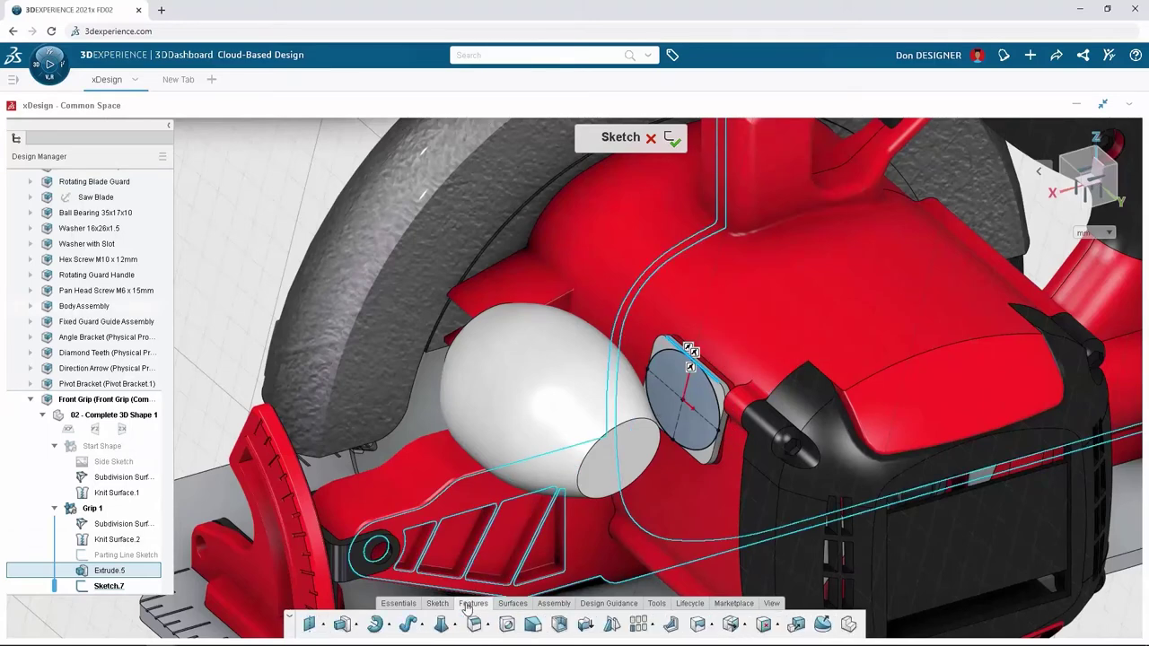
pyautogui.click(342, 624)
pyautogui.click(269, 297)
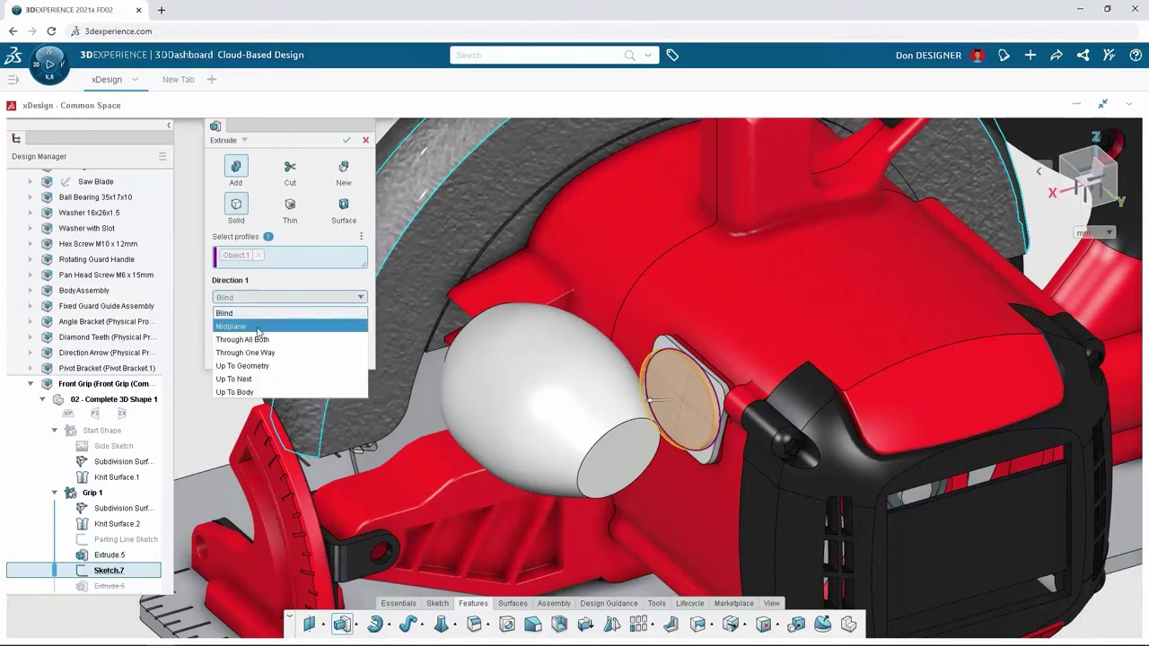
pyautogui.click(246, 380)
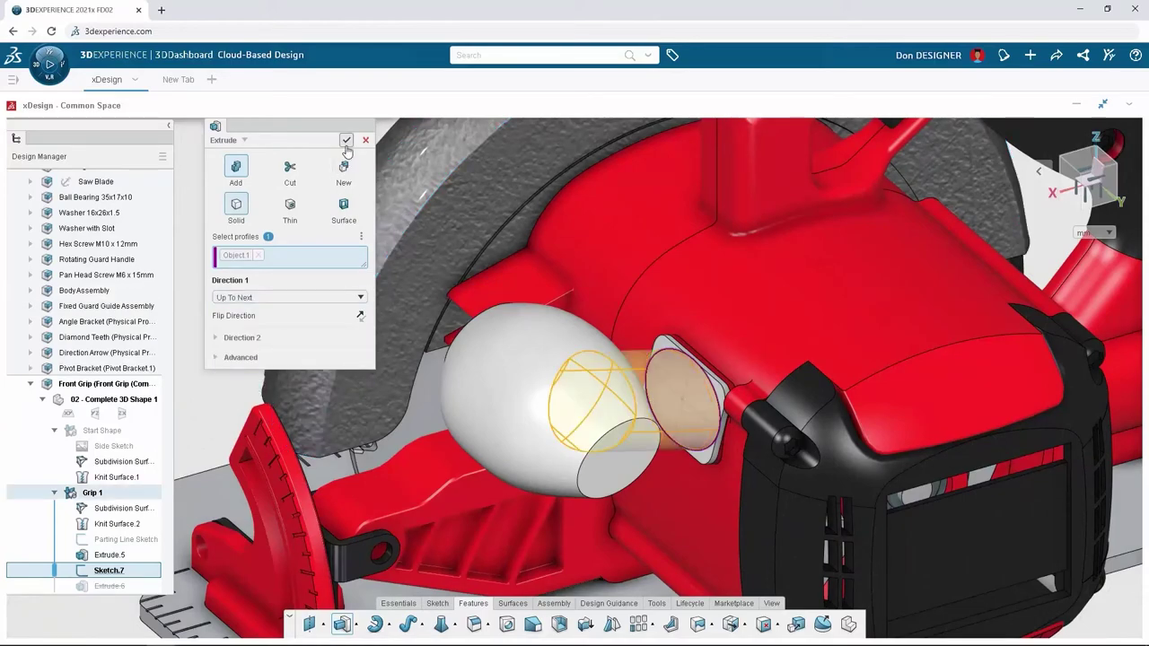
pyautogui.click(345, 140)
pyautogui.hotkey('ctrl', '2')
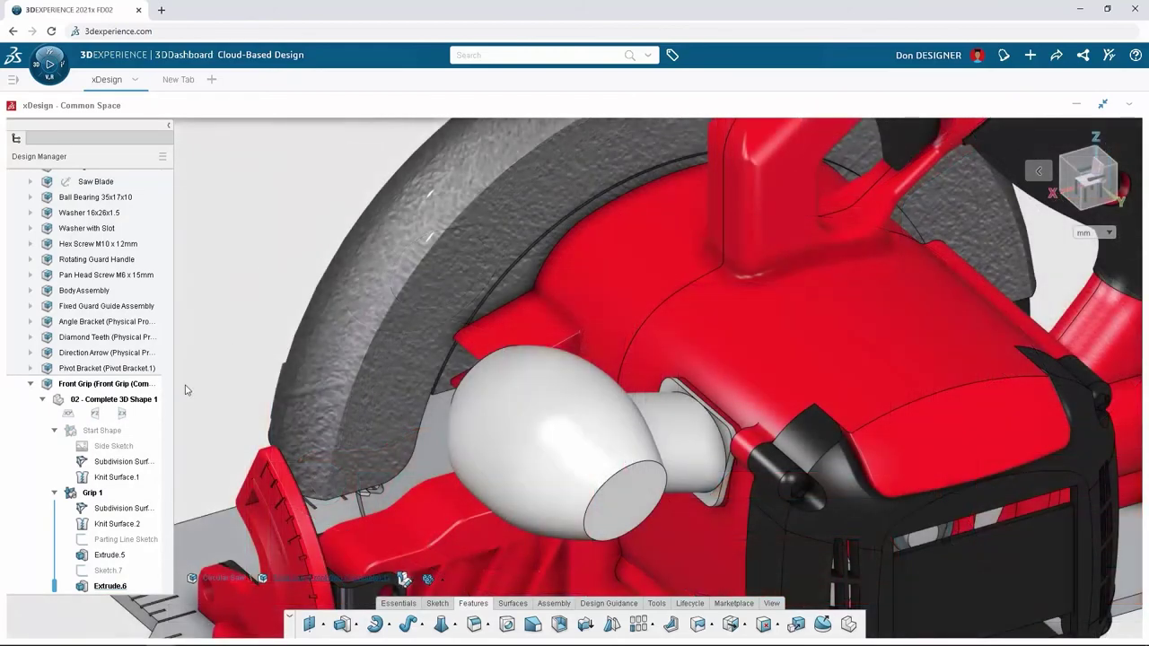
# Step: Roll the history back to Extrude.5 and sketch a spline from the grip's silhouette arc to the mounting pad, bending it downward
pyautogui.doubleClick(106, 571)
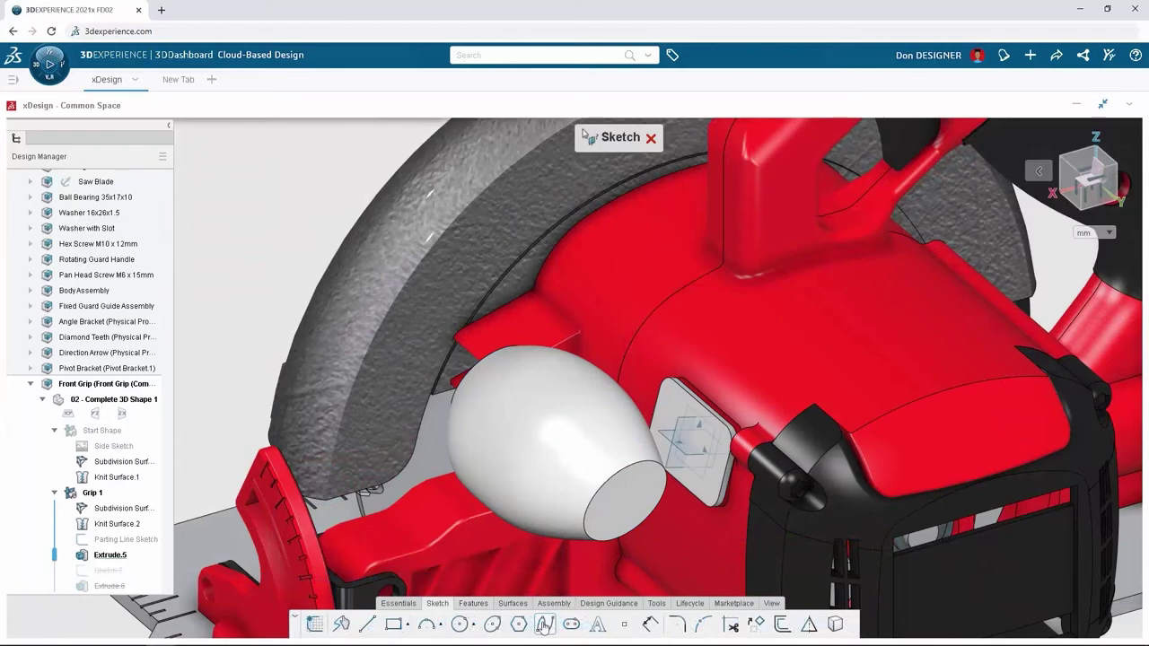
pyautogui.click(684, 428)
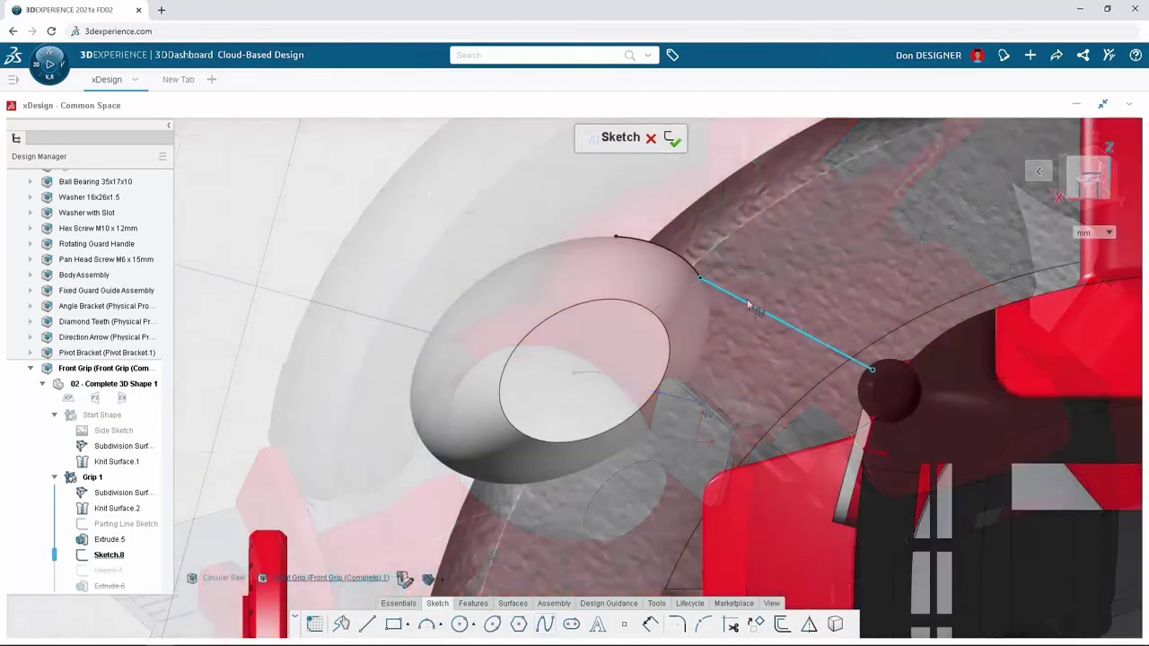
pyautogui.click(747, 305)
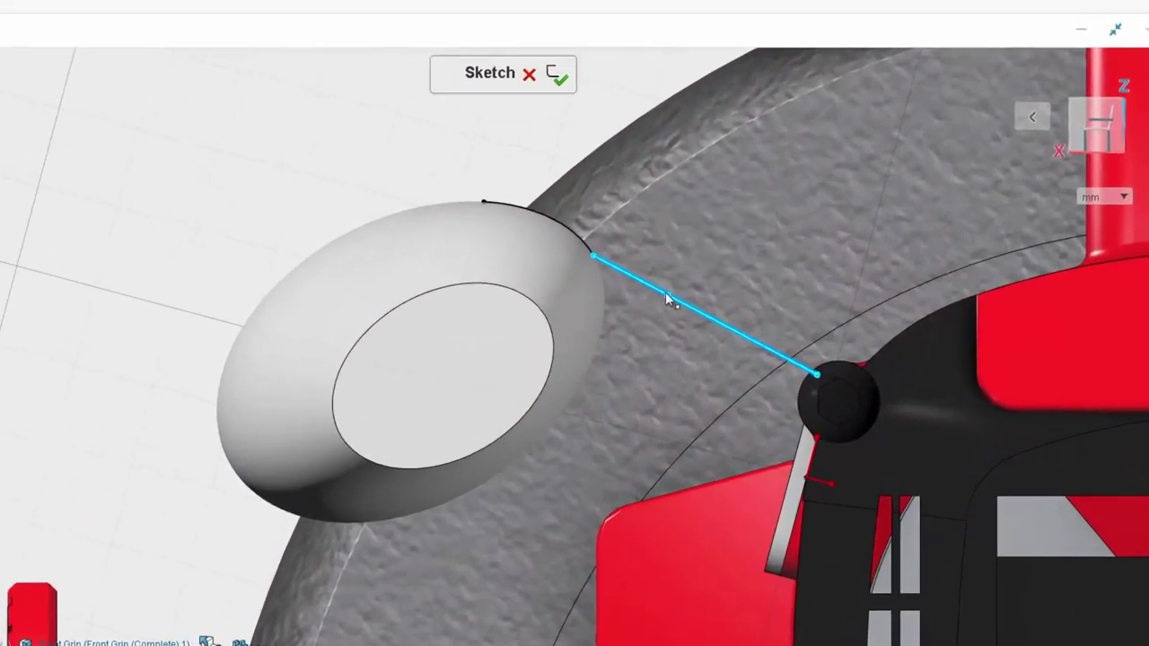
pyautogui.moveTo(760, 315); pyautogui.dragTo(771, 424)
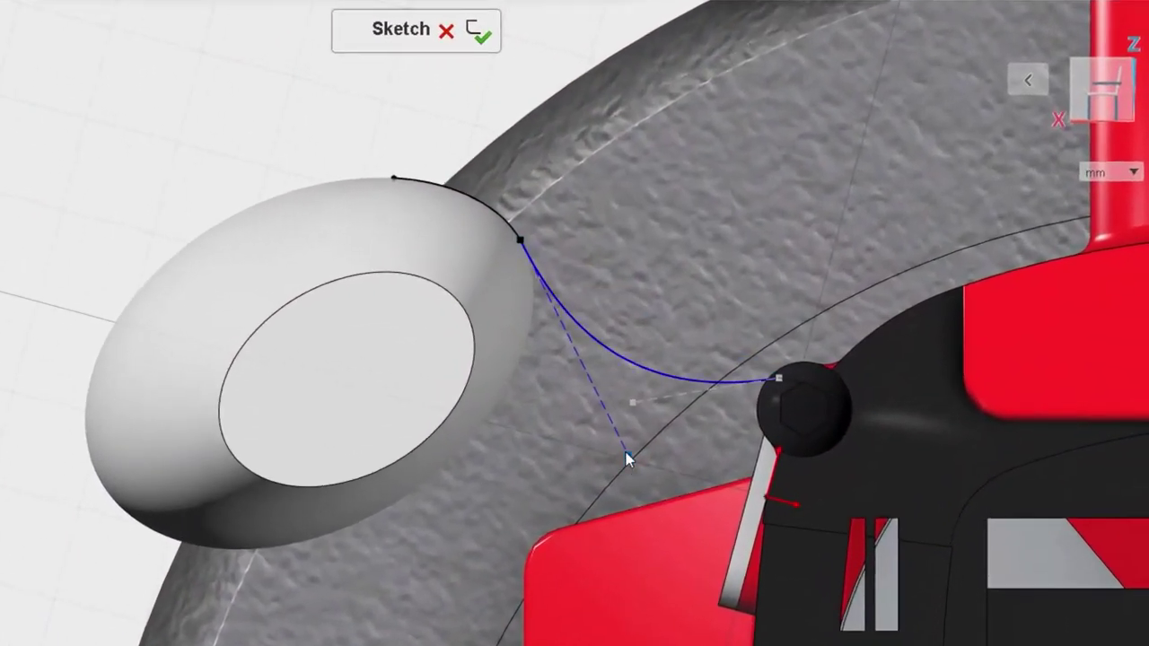
# Step: Make the spline's grip-end handle tangent to the silhouette arc, set its pad-end handle horizontal and finish the sketch
pyautogui.click(619, 440)
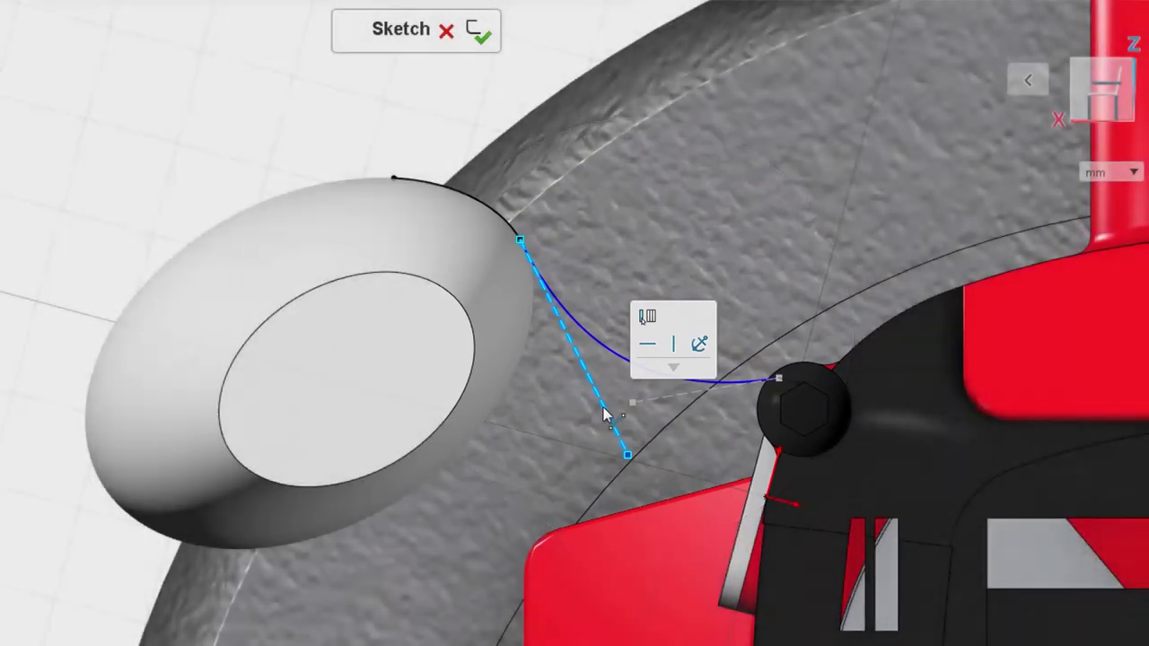
pyautogui.click(475, 190)
pyautogui.click(566, 149)
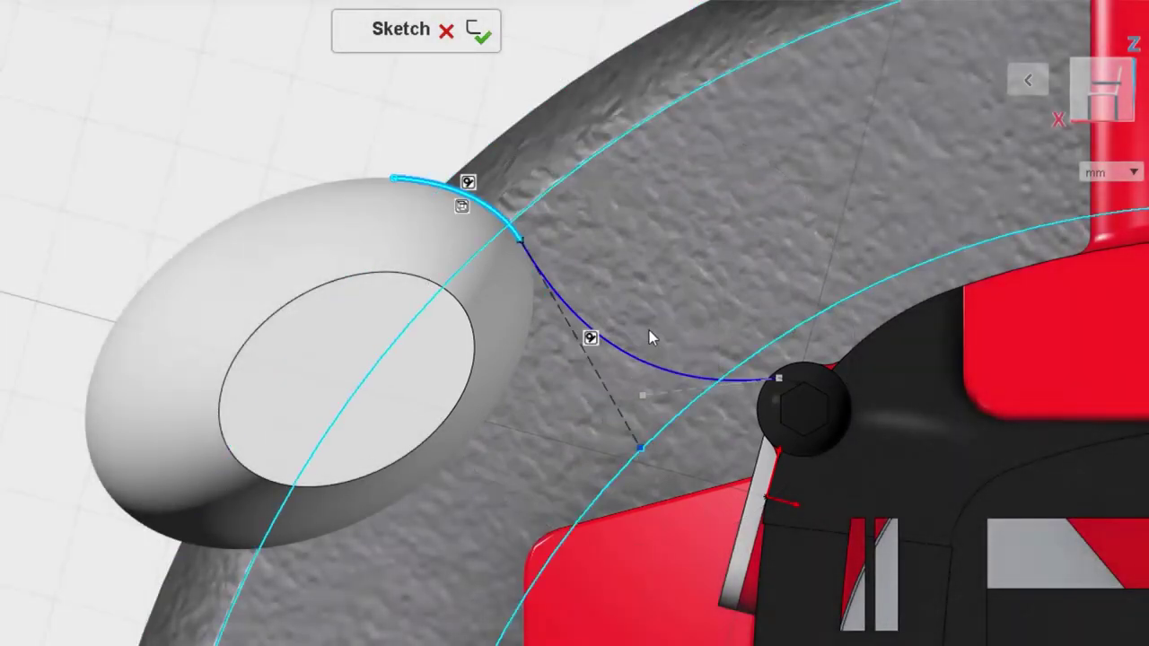
pyautogui.click(678, 389)
pyautogui.click(678, 409)
pyautogui.click(715, 329)
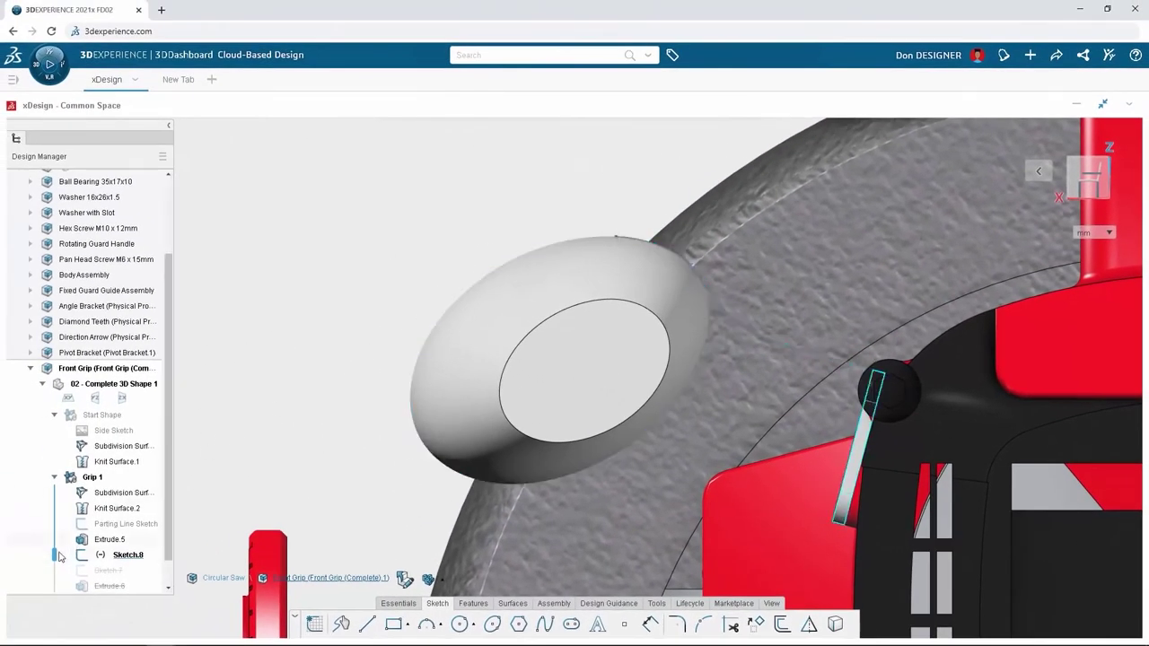
# Step: Roll the history forward and convert the ellipse extrusion into a sweep along the spline, with tangent propagation off
pyautogui.moveTo(55, 554); pyautogui.dragTo(55, 606)
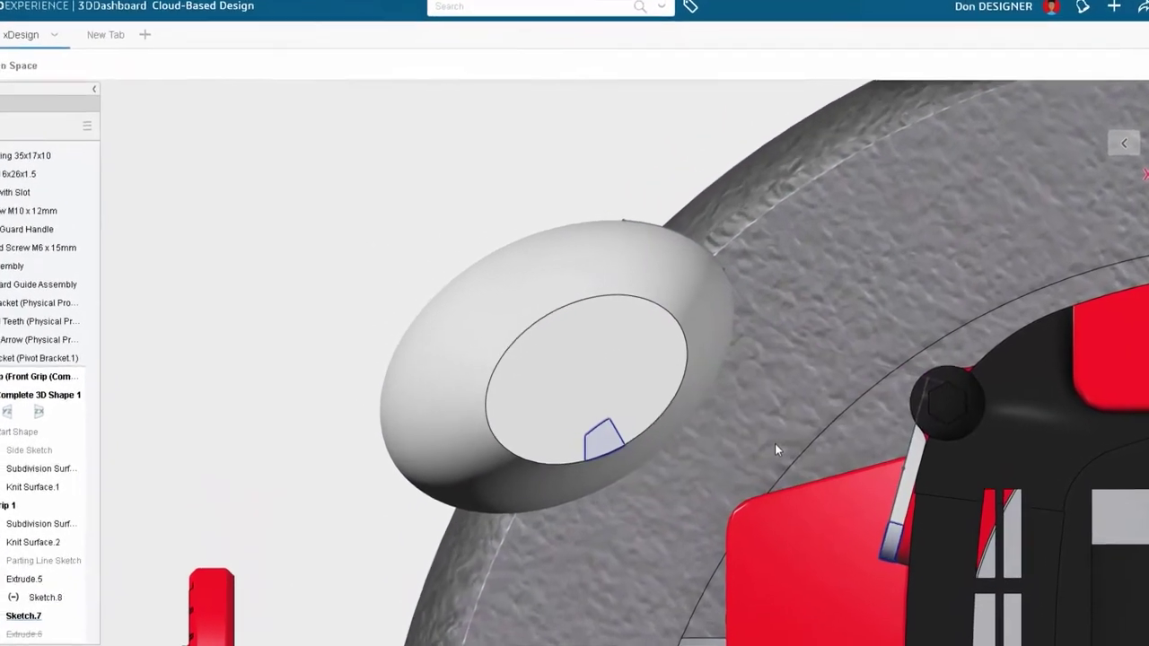
pyautogui.doubleClick(763, 439)
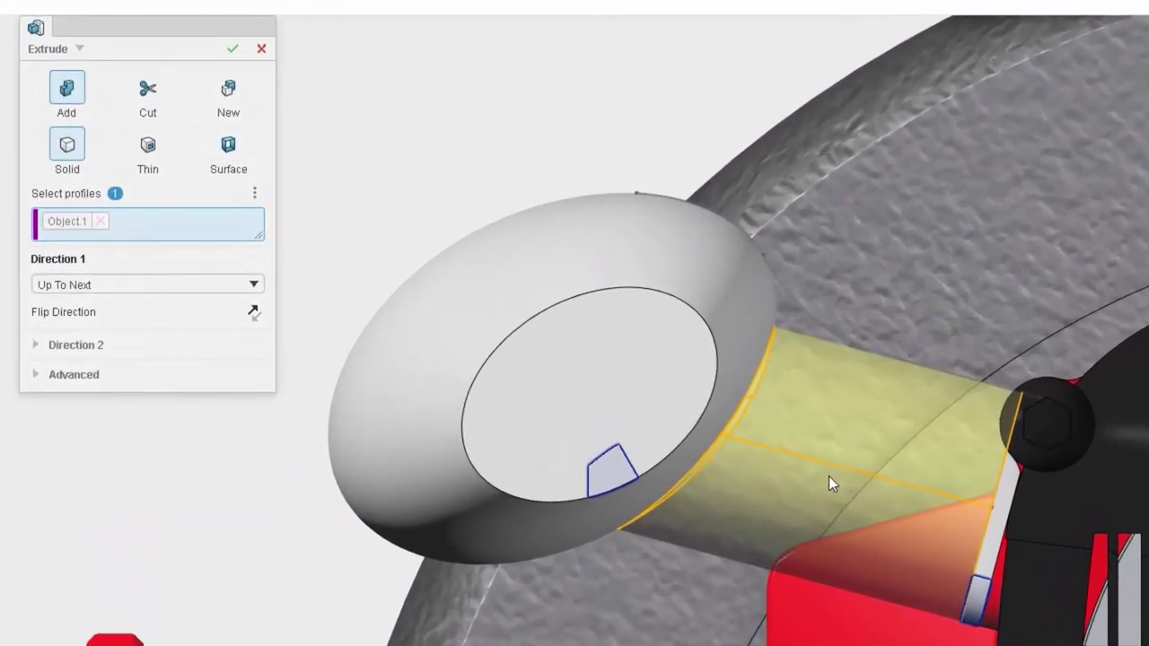
pyautogui.click(80, 49)
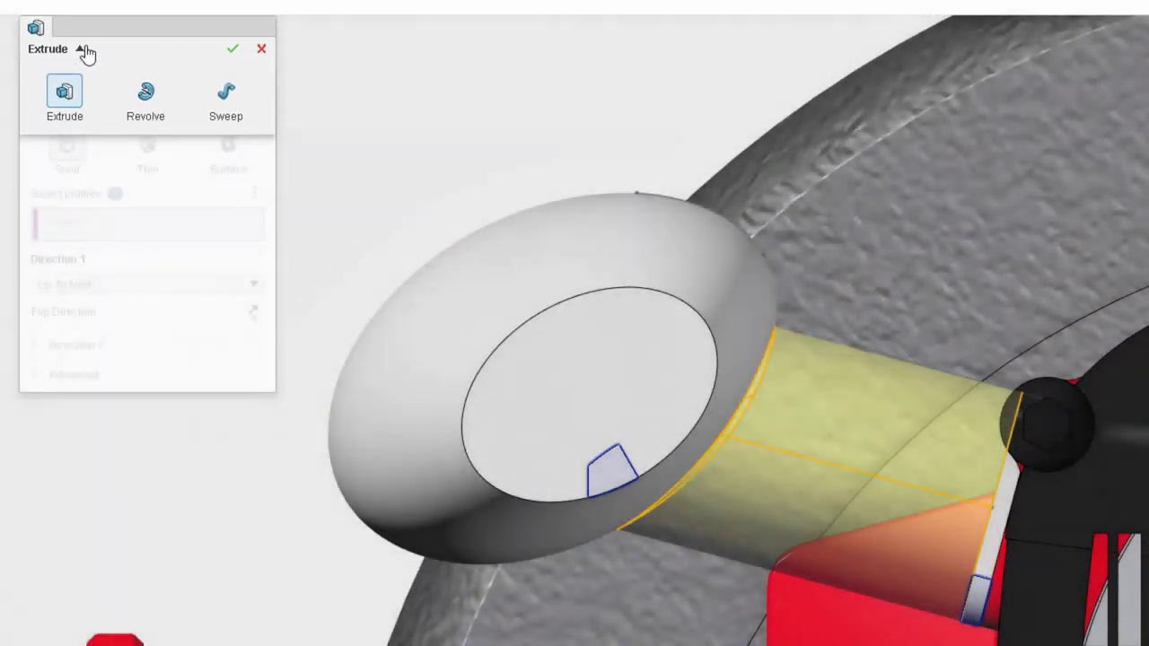
pyautogui.click(222, 92)
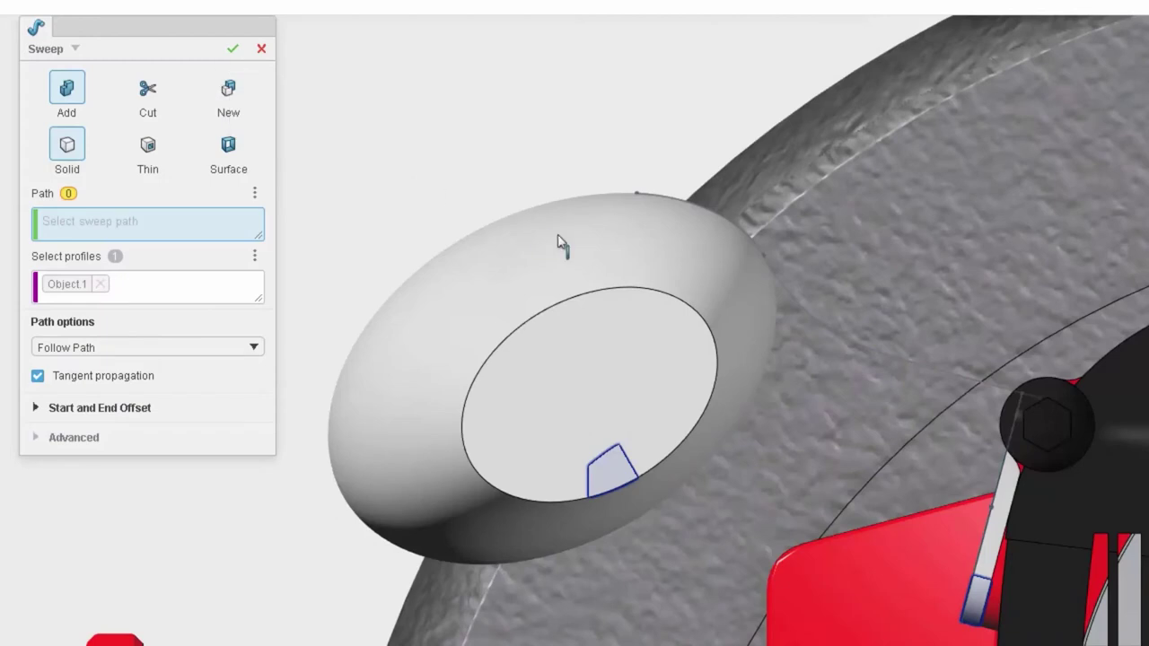
pyautogui.click(789, 289)
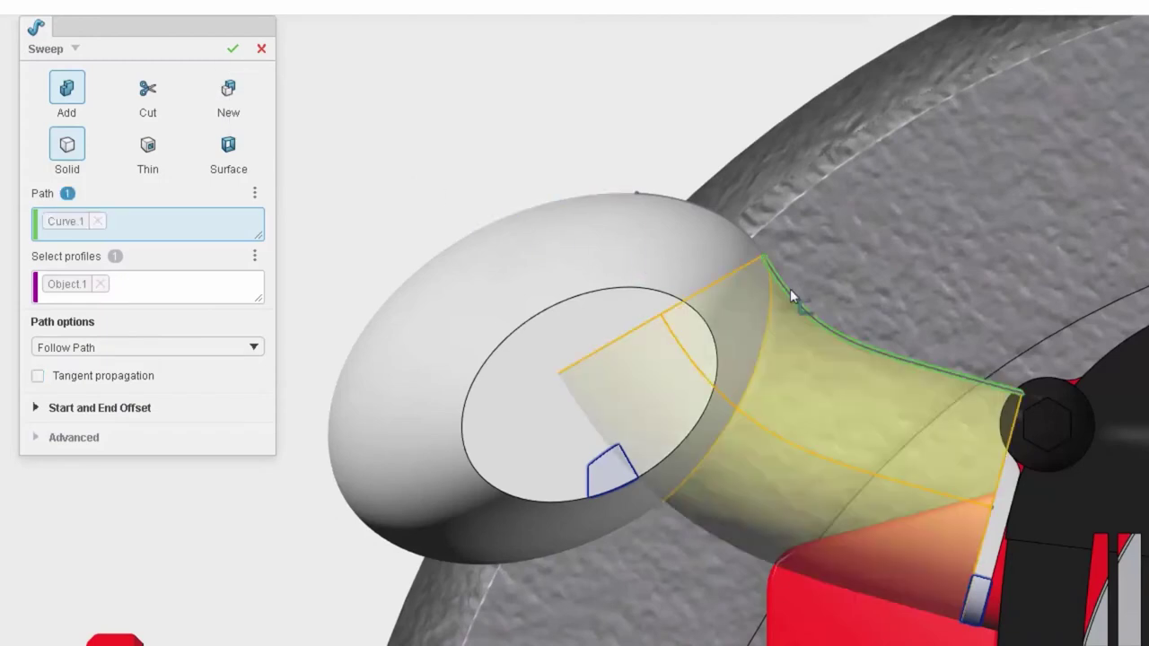
pyautogui.click(232, 49)
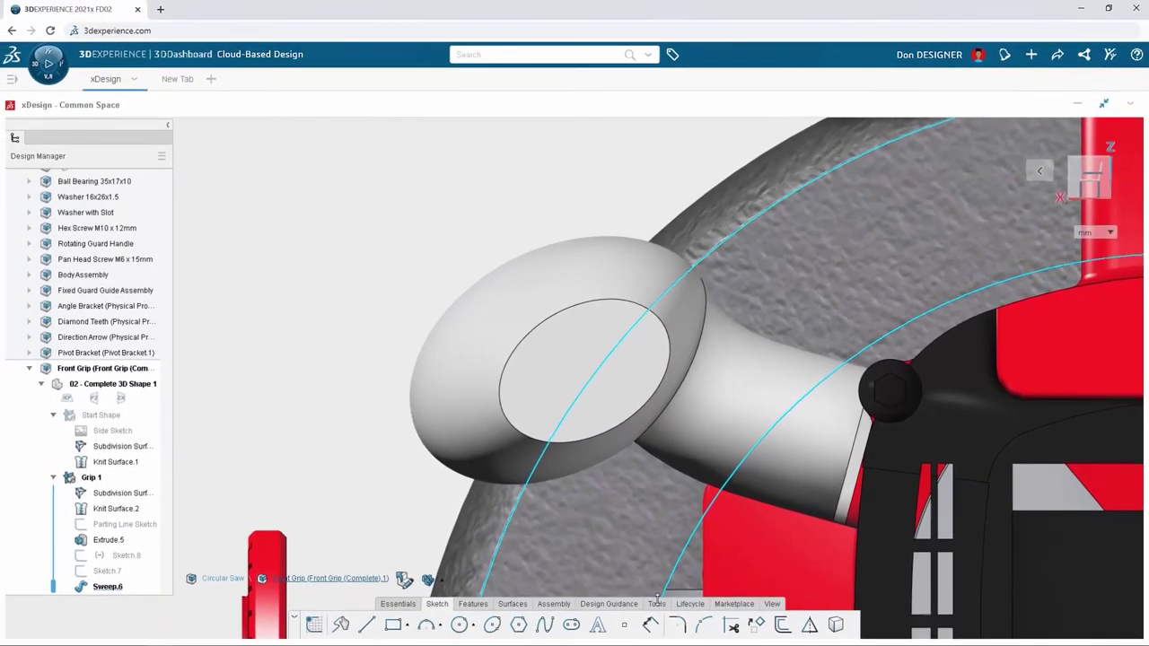
# Step: Run a draft analysis on the grip with the xy plane as pull direction and parting line analysis enabled
pyautogui.click(663, 626)
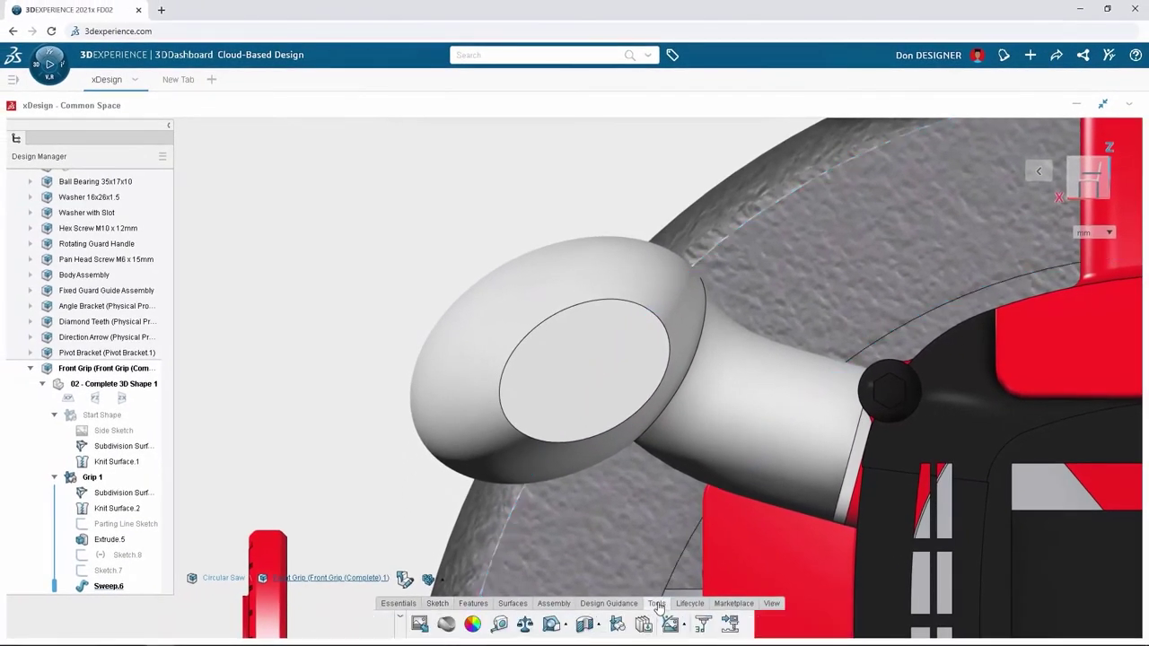
pyautogui.click(551, 624)
pyautogui.click(75, 400)
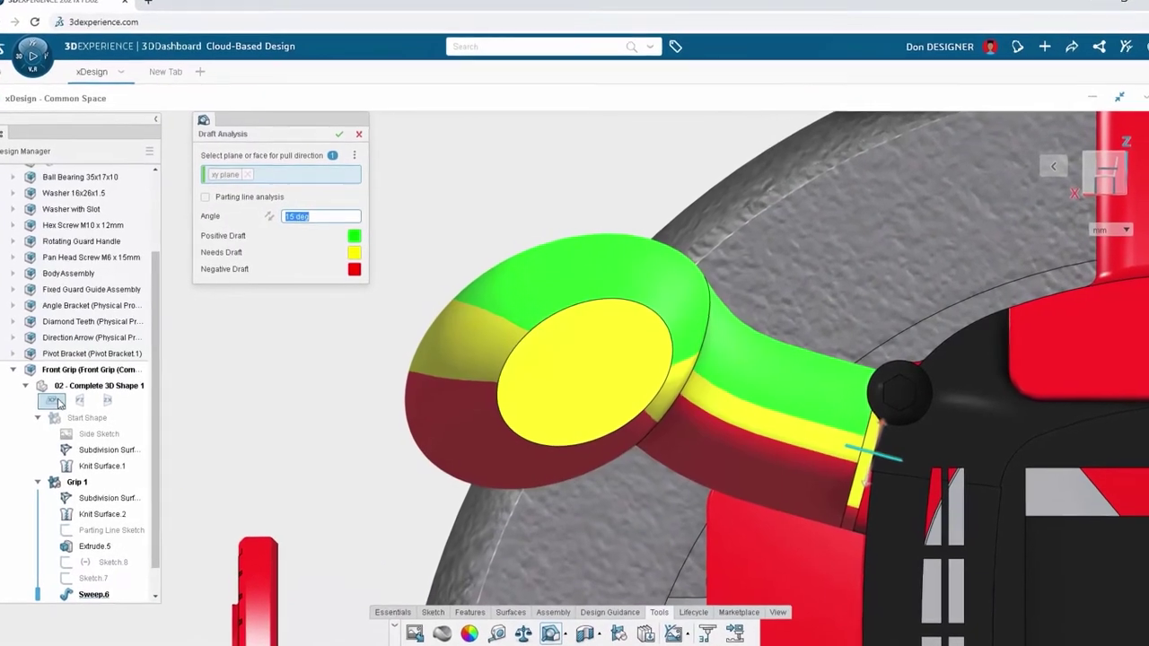
pyautogui.click(205, 198)
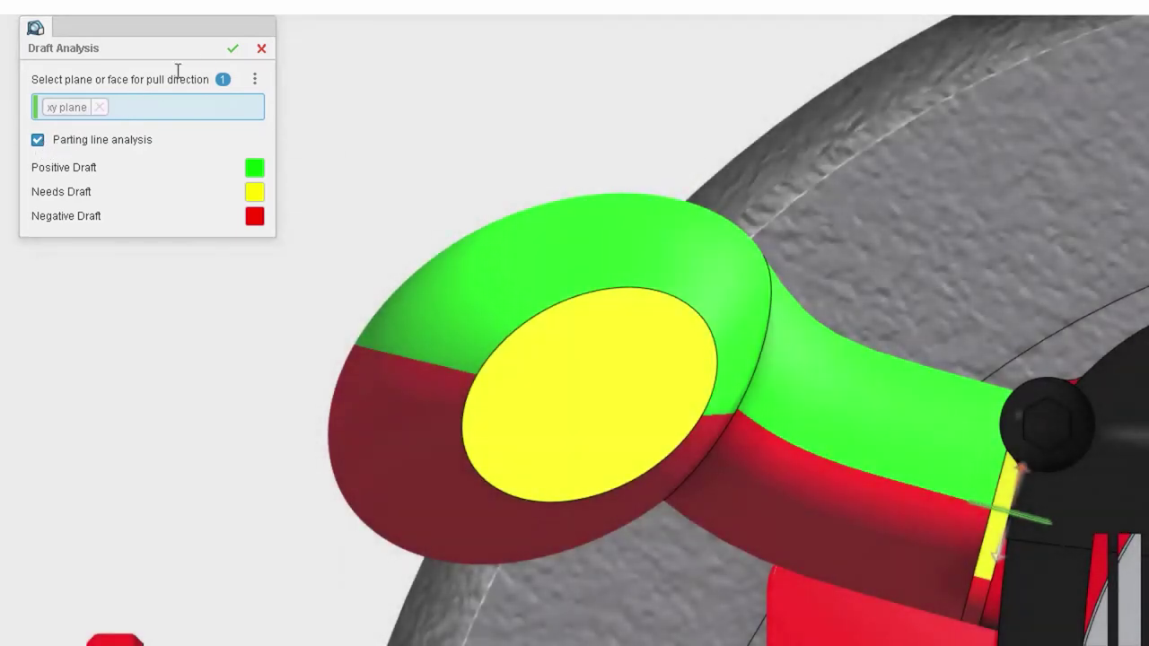
pyautogui.click(231, 50)
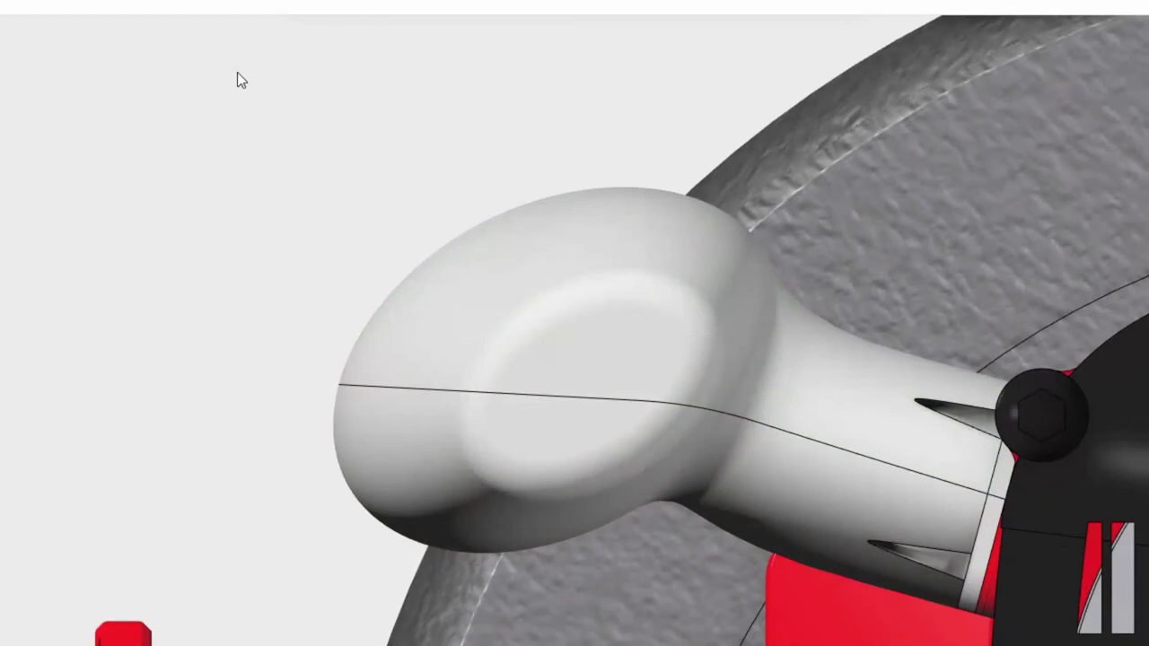
# Step: Make linked bodies from the upper and lower split halves of the grip in separate new ordered geometrical sets
pyautogui.click(613, 226)
pyautogui.keyDown('ctrl'); pyautogui.click(546, 478); pyautogui.keyUp('ctrl')
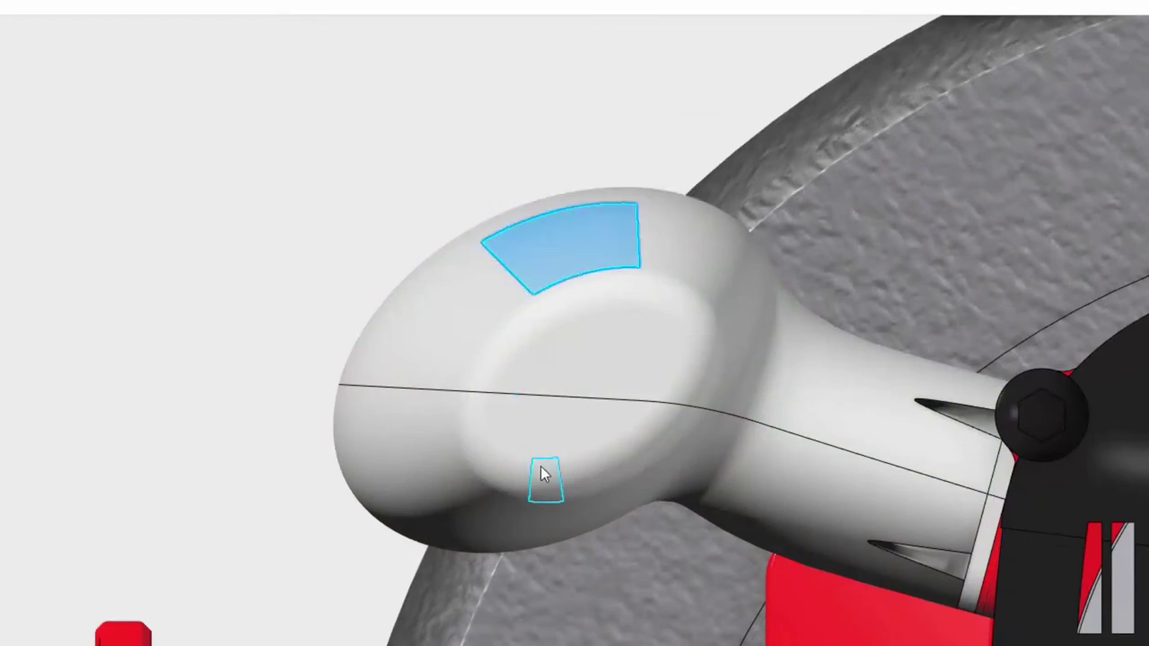
pyautogui.click(603, 425)
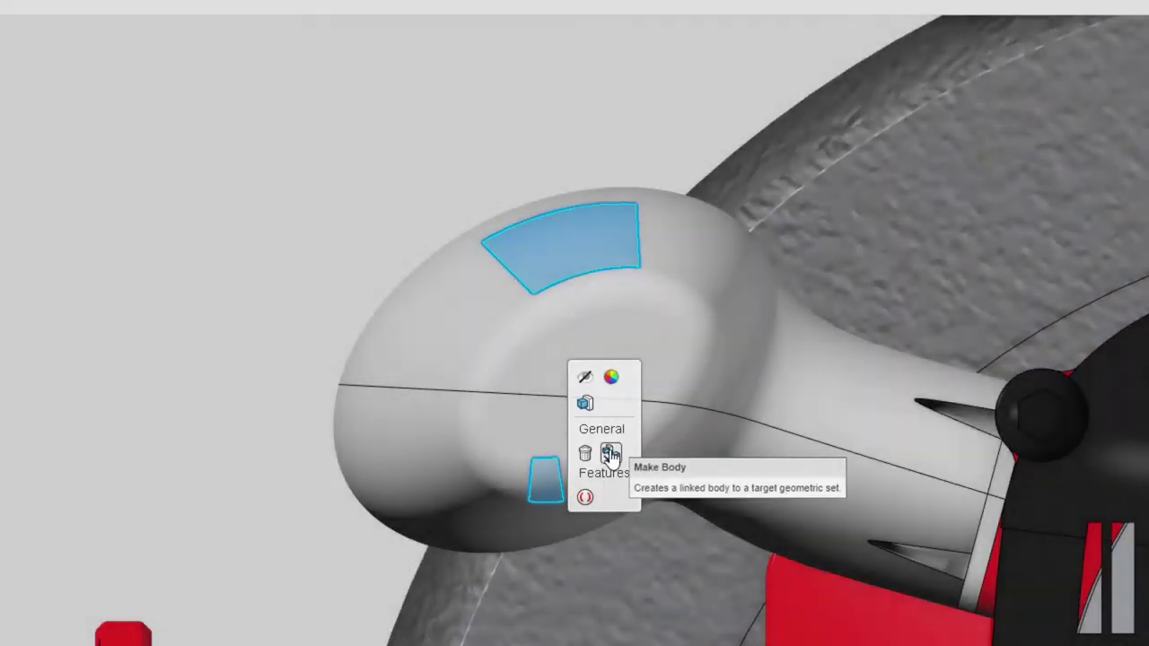
pyautogui.click(610, 455)
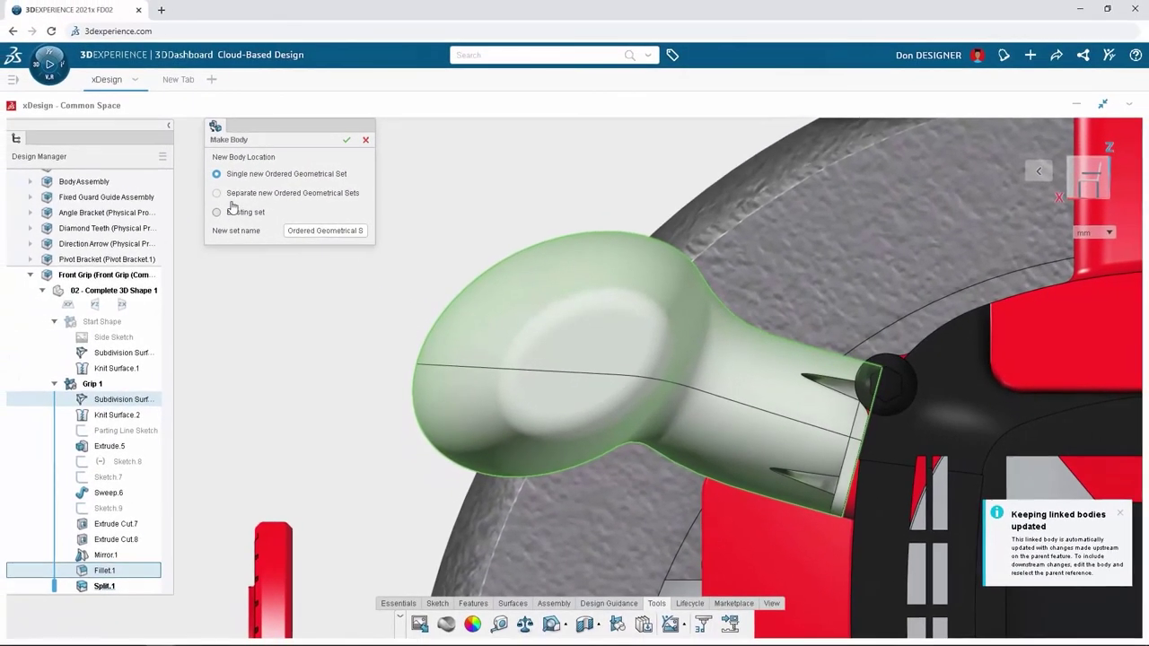
pyautogui.click(218, 196)
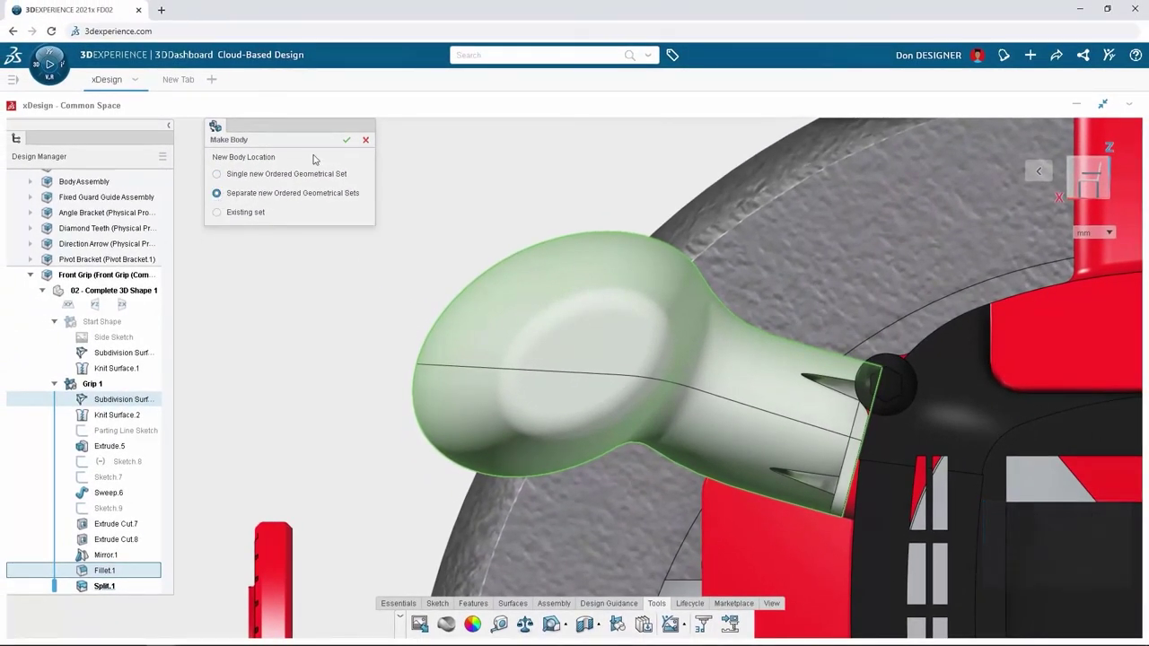
pyautogui.click(345, 142)
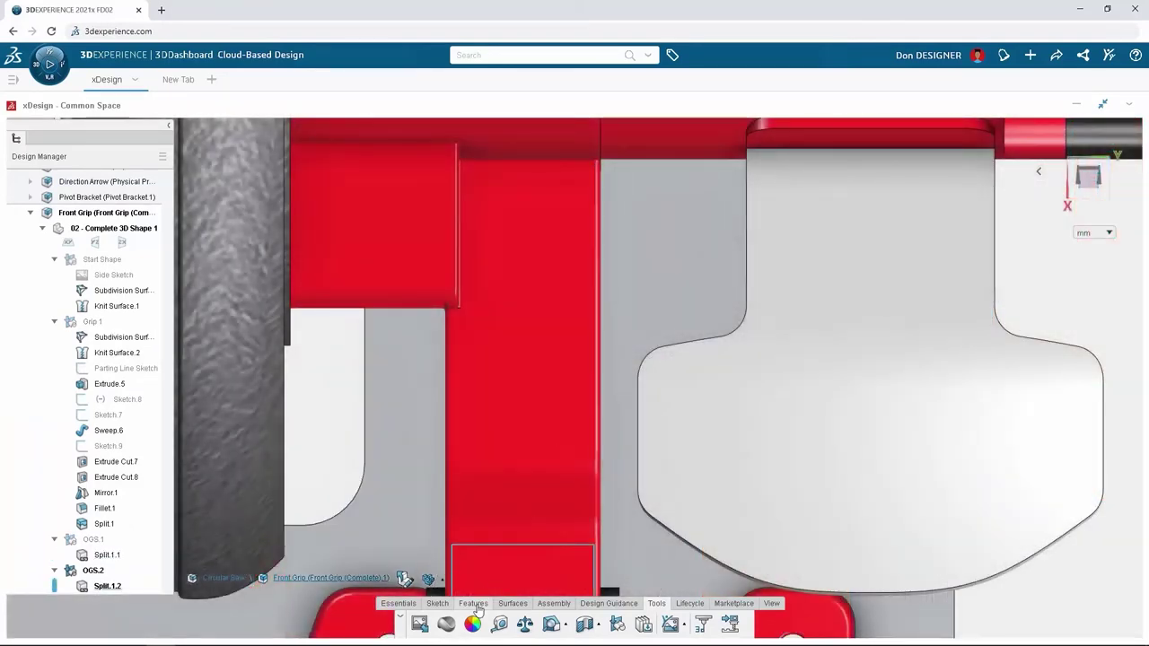
# Step: Shell the split grip half to 2 mm thickness, removing the parting face with tangent propagation on
pyautogui.click(473, 603)
pyautogui.click(559, 624)
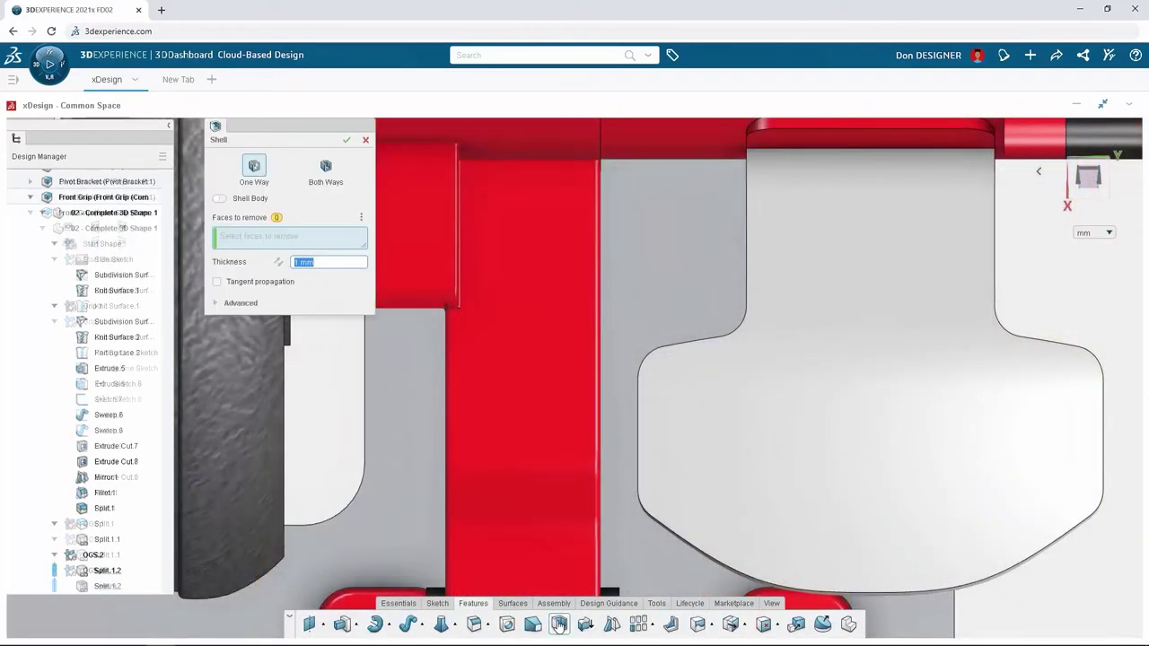
pyautogui.click(215, 282)
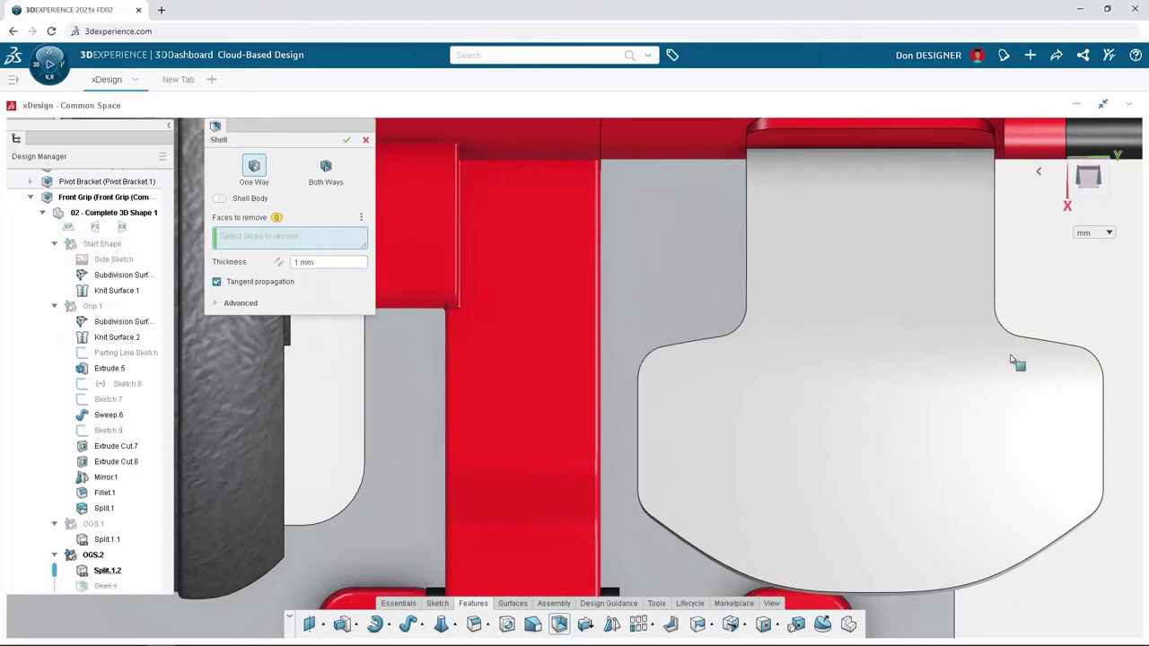
pyautogui.click(1052, 370)
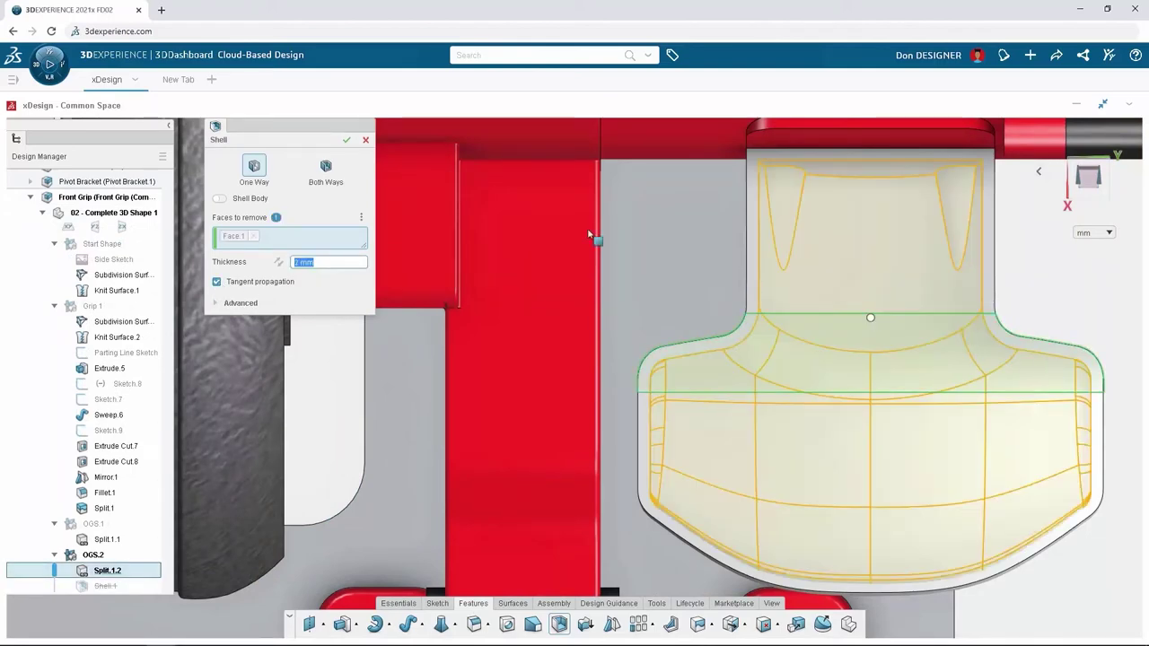
pyautogui.write('2')
pyautogui.click(347, 142)
pyautogui.scroll(-5, 385, 520)
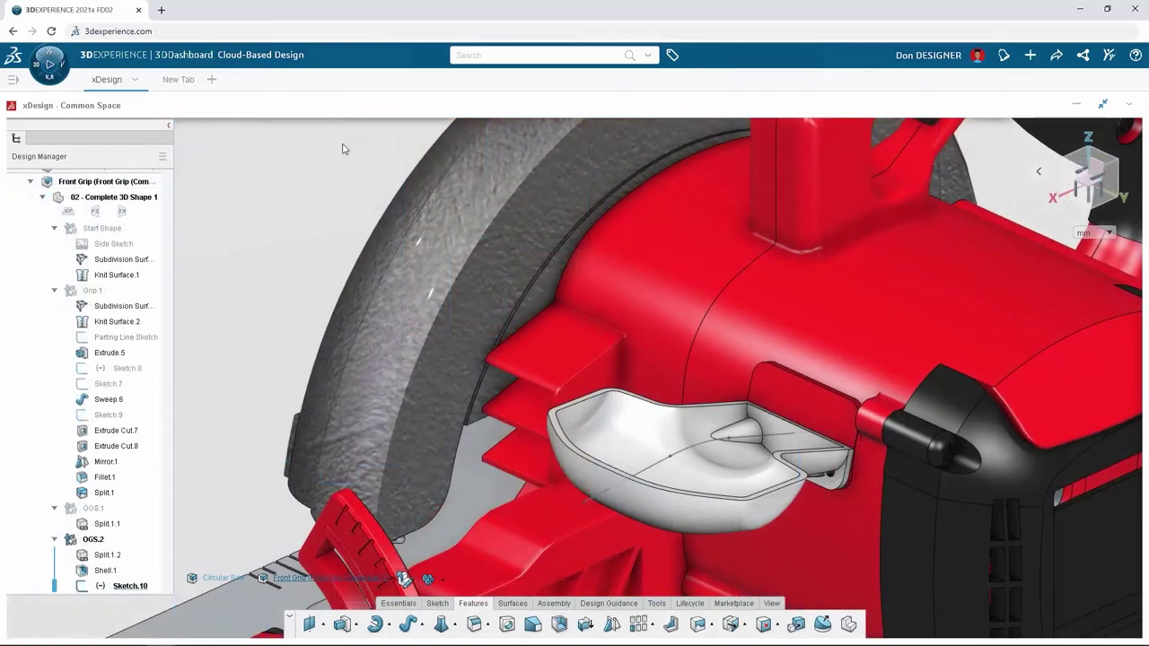
# Step: Add a 2 mm midplane rib inside the shelled grip half from the sketched arc, parallel to the sketch plane
pyautogui.click(670, 624)
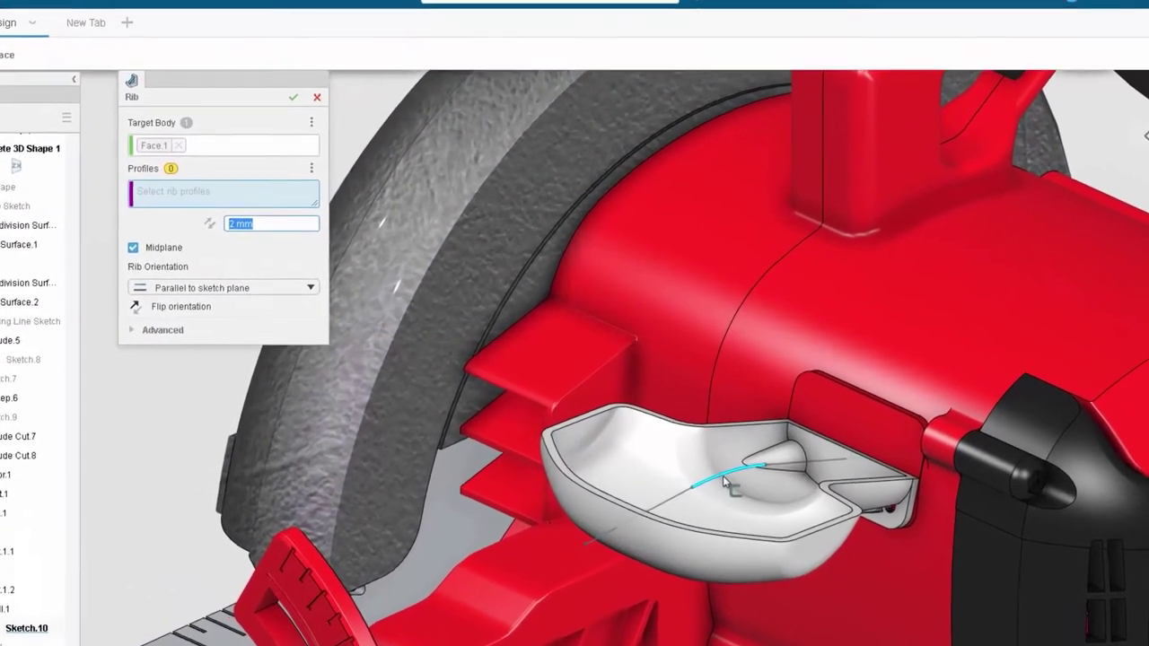
pyautogui.click(695, 447)
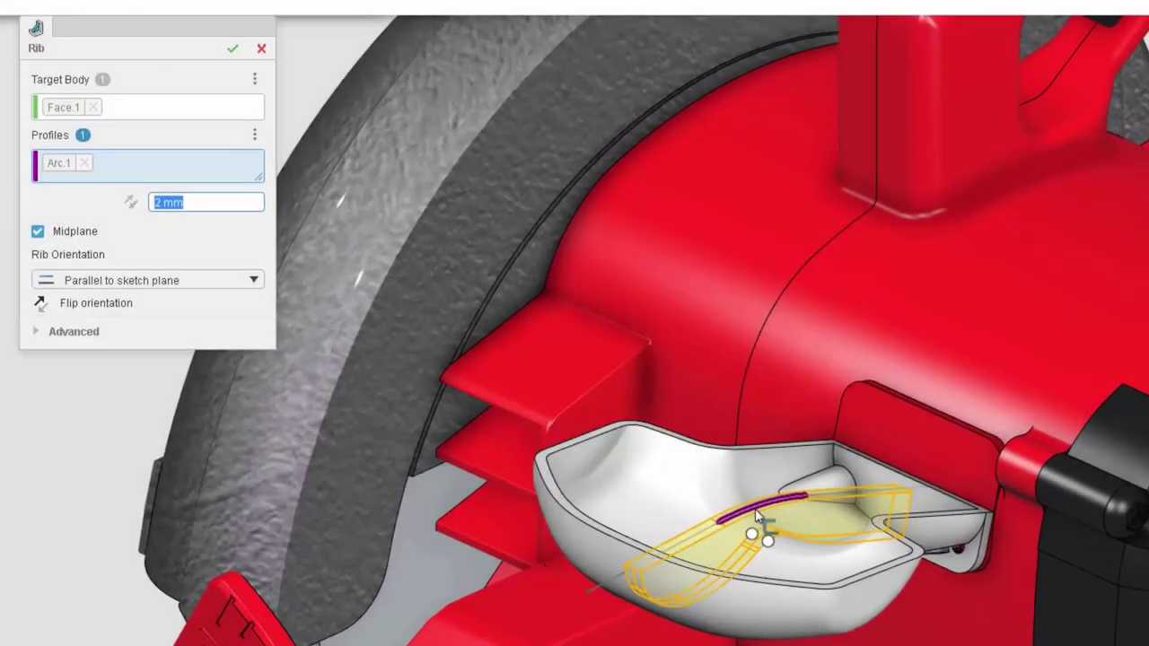
pyautogui.click(234, 54)
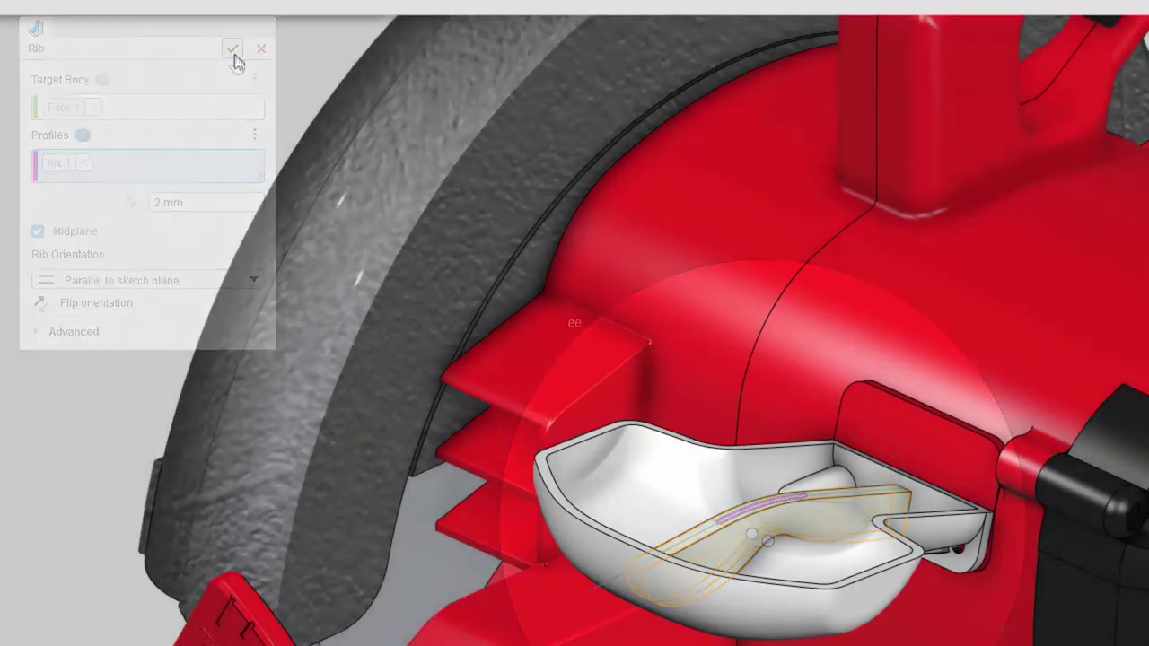
pyautogui.click(233, 49)
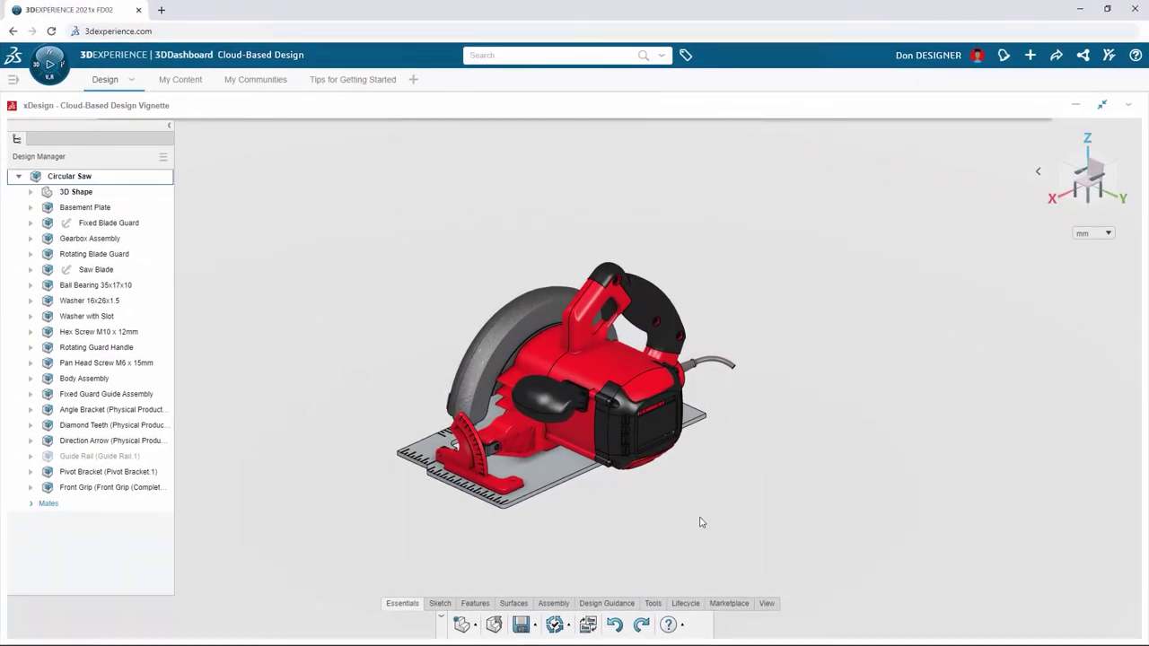
# Step: Switch to xSheetMetal and isolate the Basement Plate, Angle Bracket and Guide Rail components
pyautogui.click(588, 625)
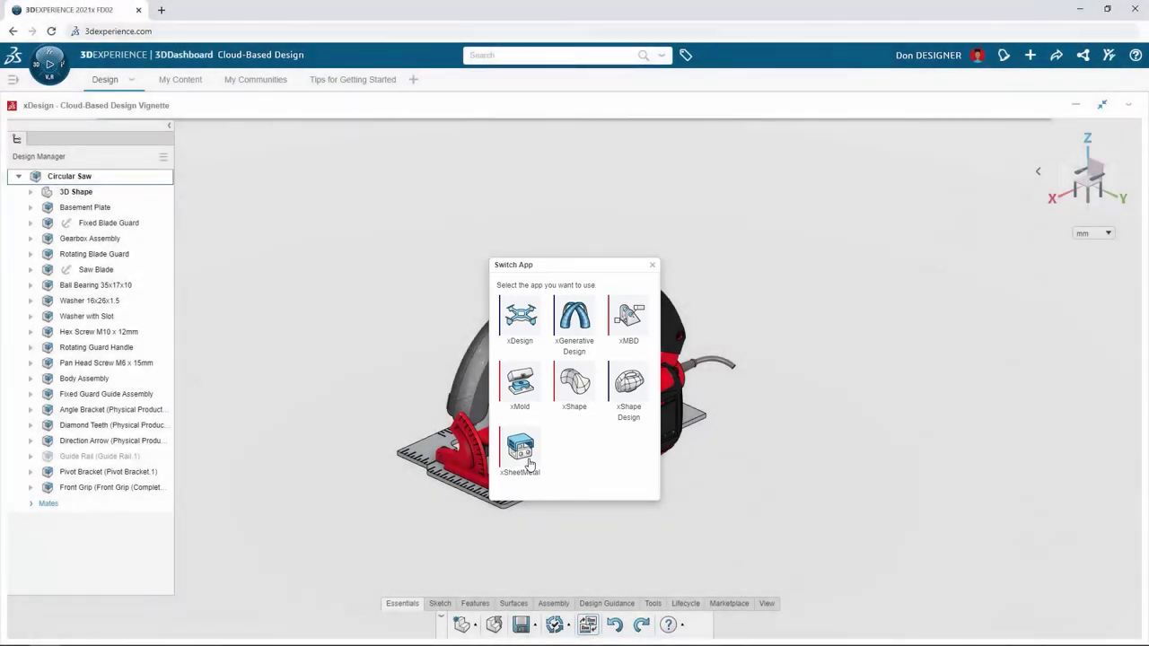
pyautogui.click(528, 461)
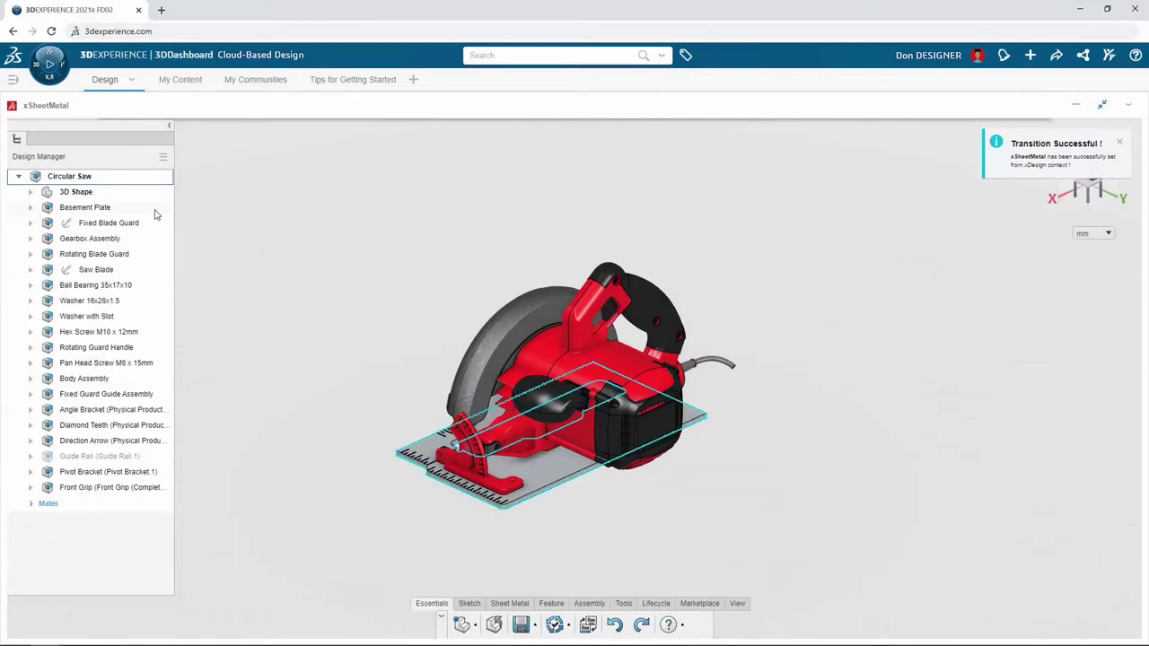
pyautogui.click(86, 207)
pyautogui.keyDown('ctrl'); pyautogui.click(152, 409); pyautogui.keyUp('ctrl')
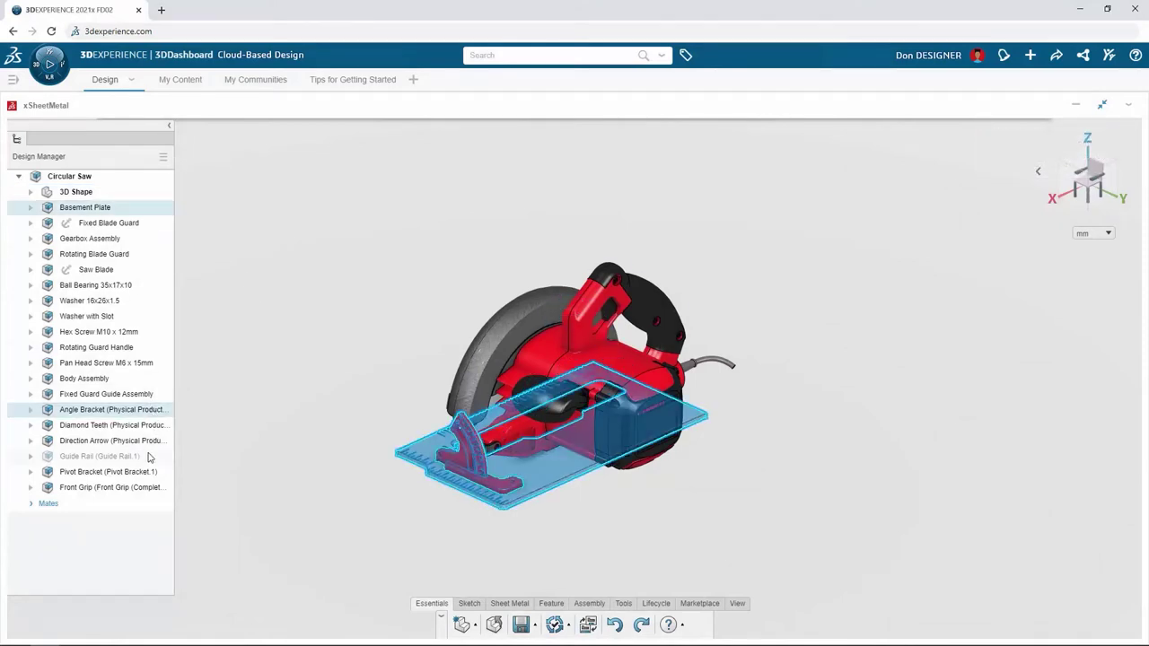
pyautogui.keyDown('ctrl'); pyautogui.click(154, 456); pyautogui.keyUp('ctrl')
pyautogui.click(196, 429)
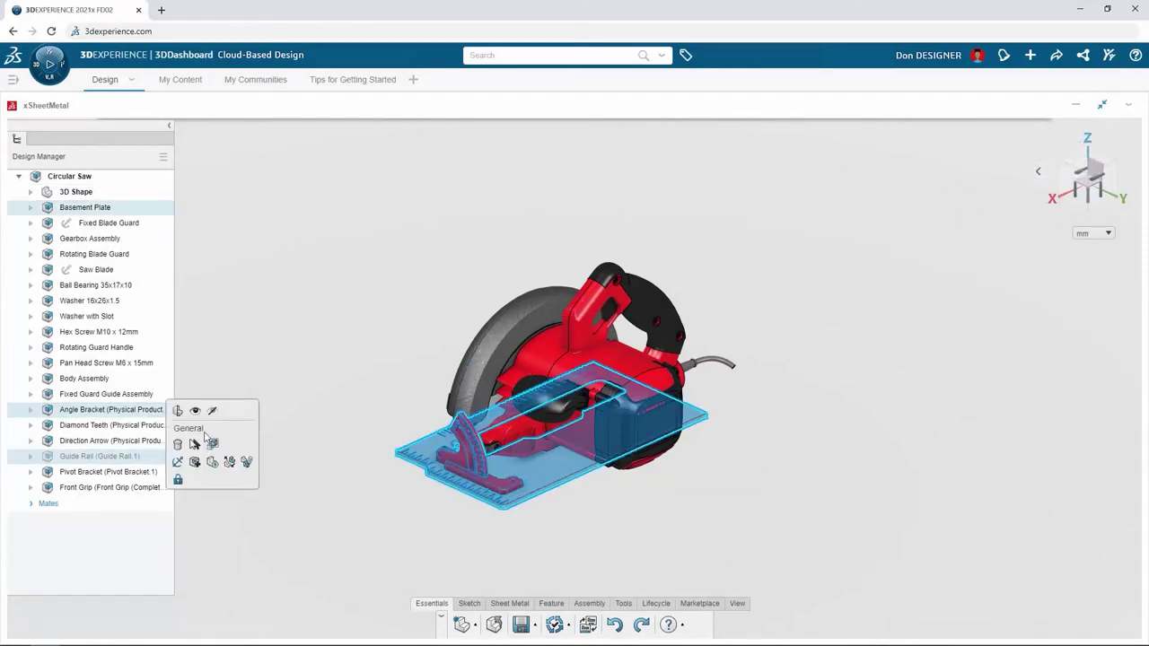
pyautogui.click(212, 444)
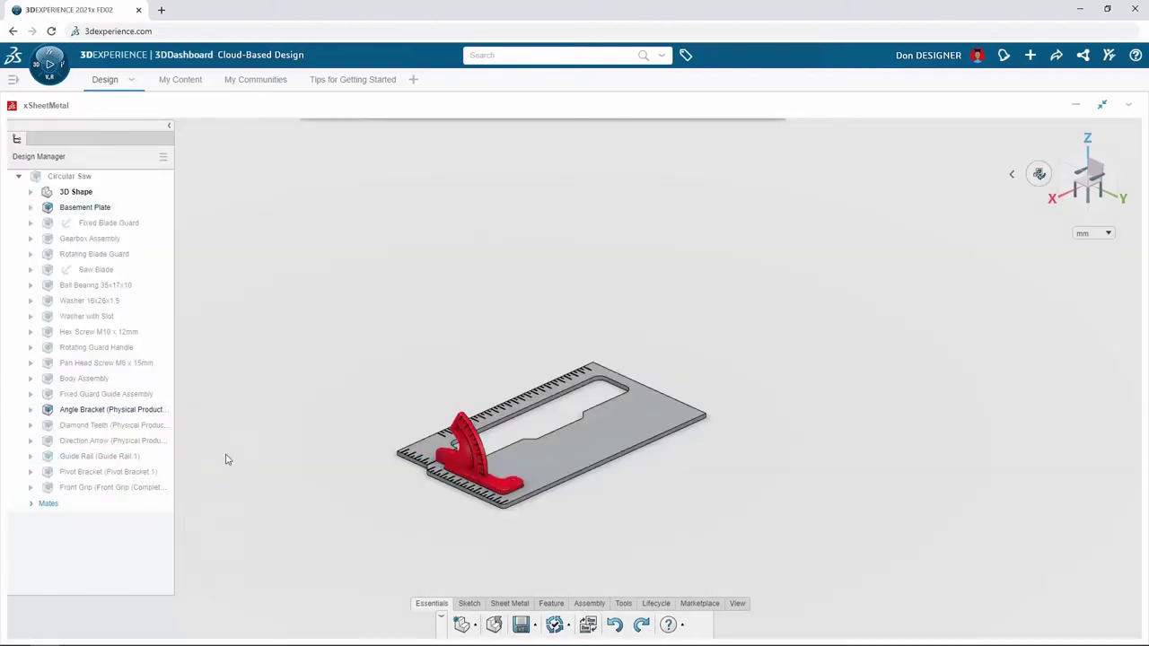
# Step: Insert a new component named Base Plate into the Circular Saw, opened for editing and not placed at the origin
pyautogui.scroll(-4, 469, 624)
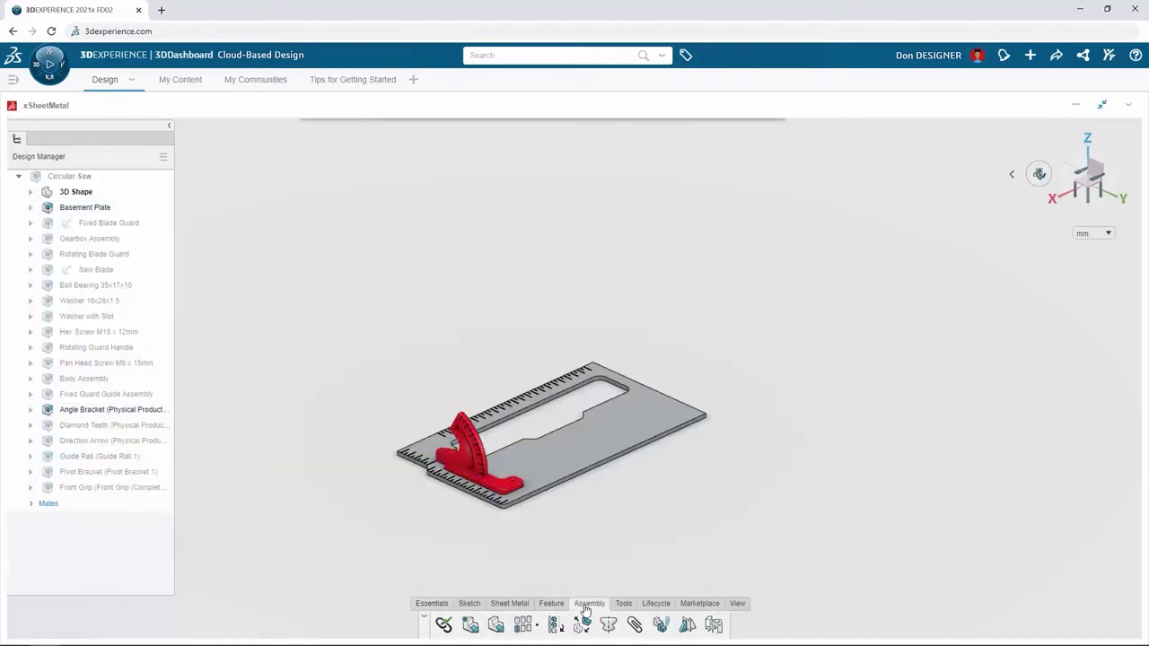
pyautogui.click(470, 626)
pyautogui.write('Base Plate')
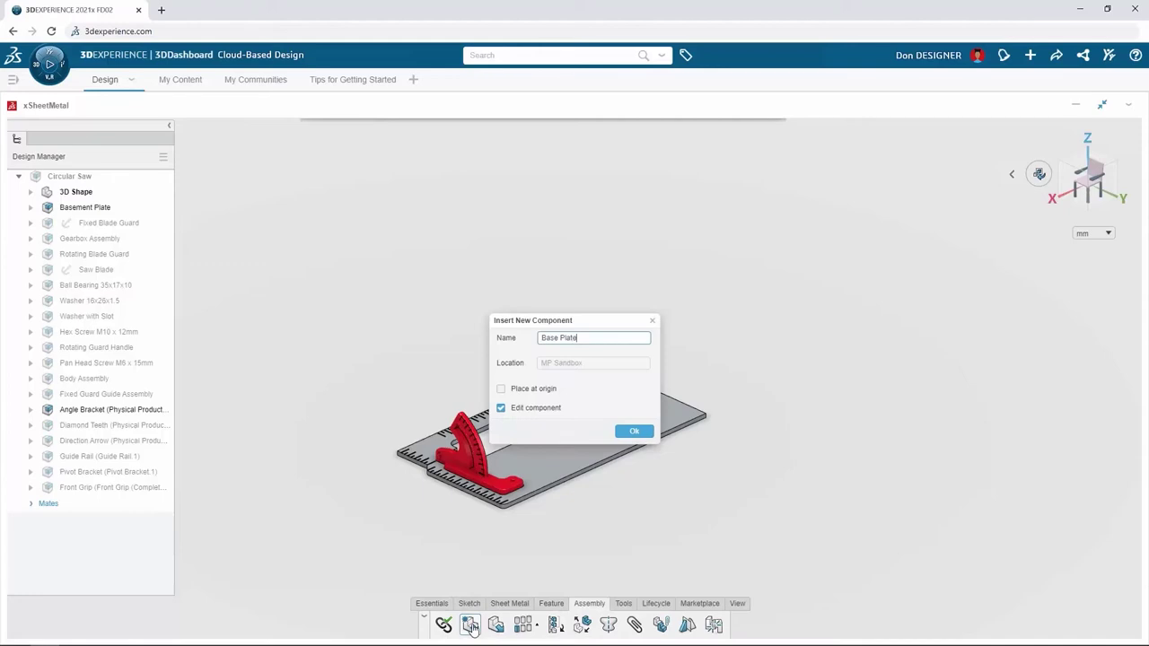
pyautogui.click(626, 430)
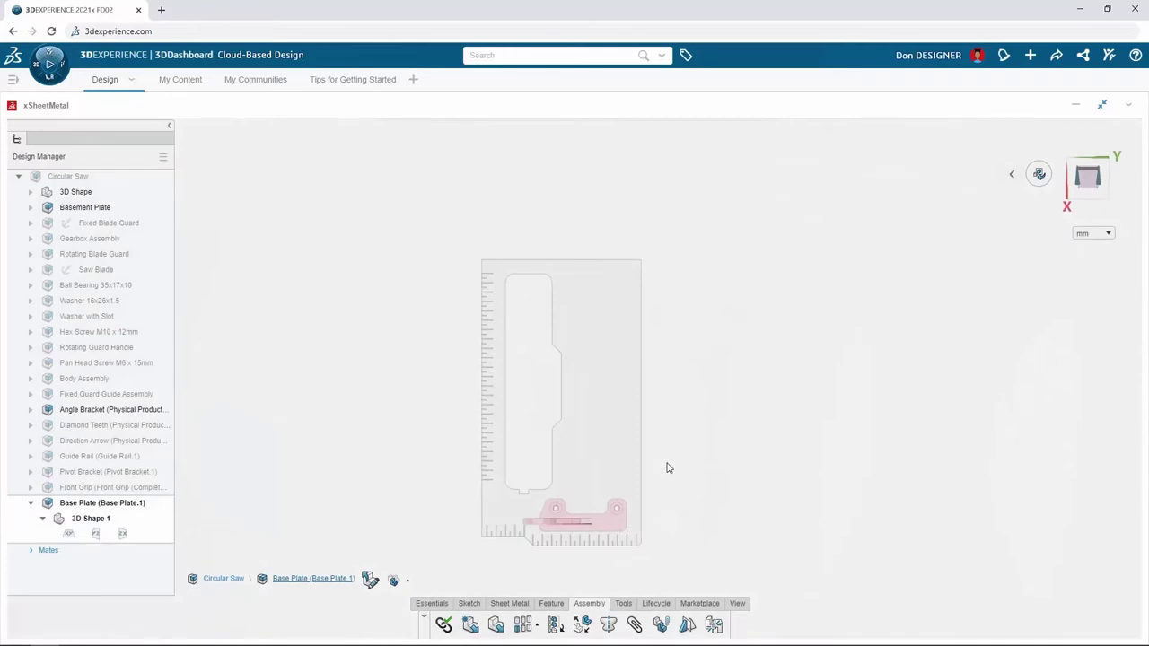
# Step: Sketch the new plate profile from the face edges of the existing Basement Plate and delete the two bracket hole circles
pyautogui.click(607, 448)
pyautogui.click(633, 408)
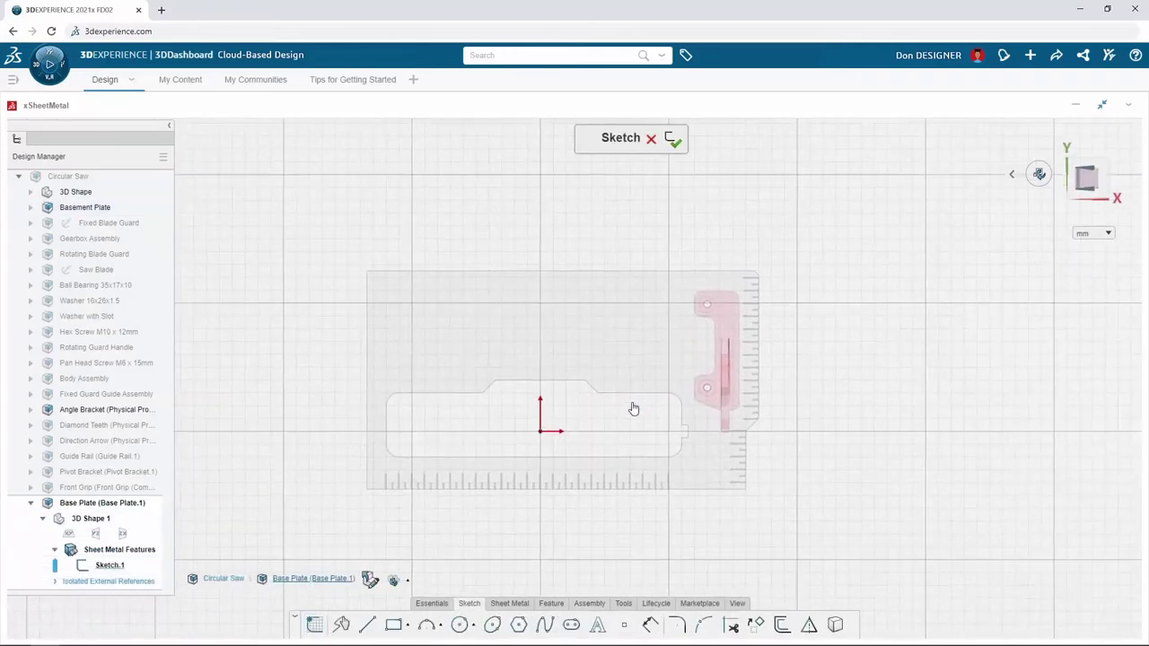
pyautogui.click(656, 351)
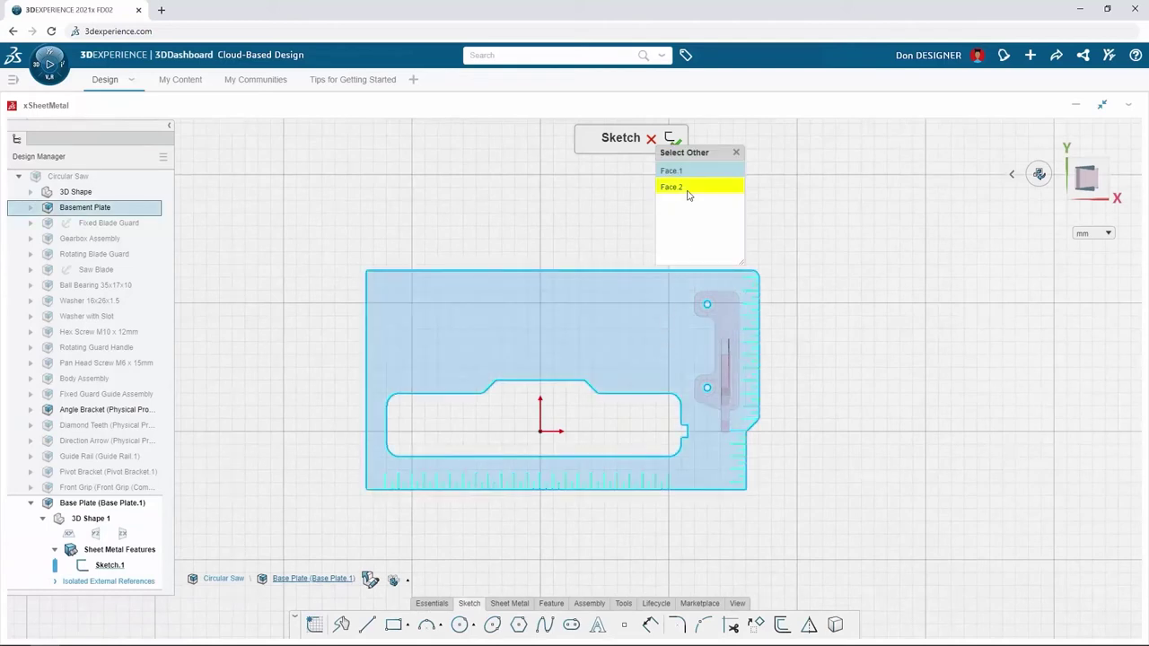
pyautogui.moveTo(689, 226); pyautogui.dragTo(733, 409)
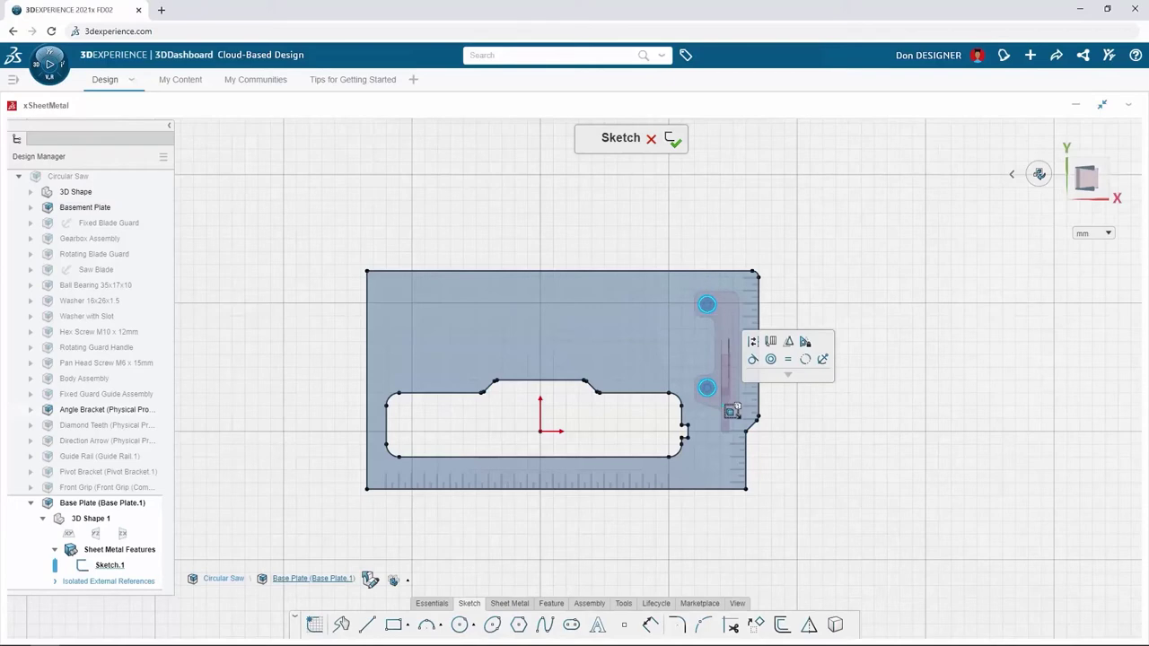
pyautogui.press('Delete')
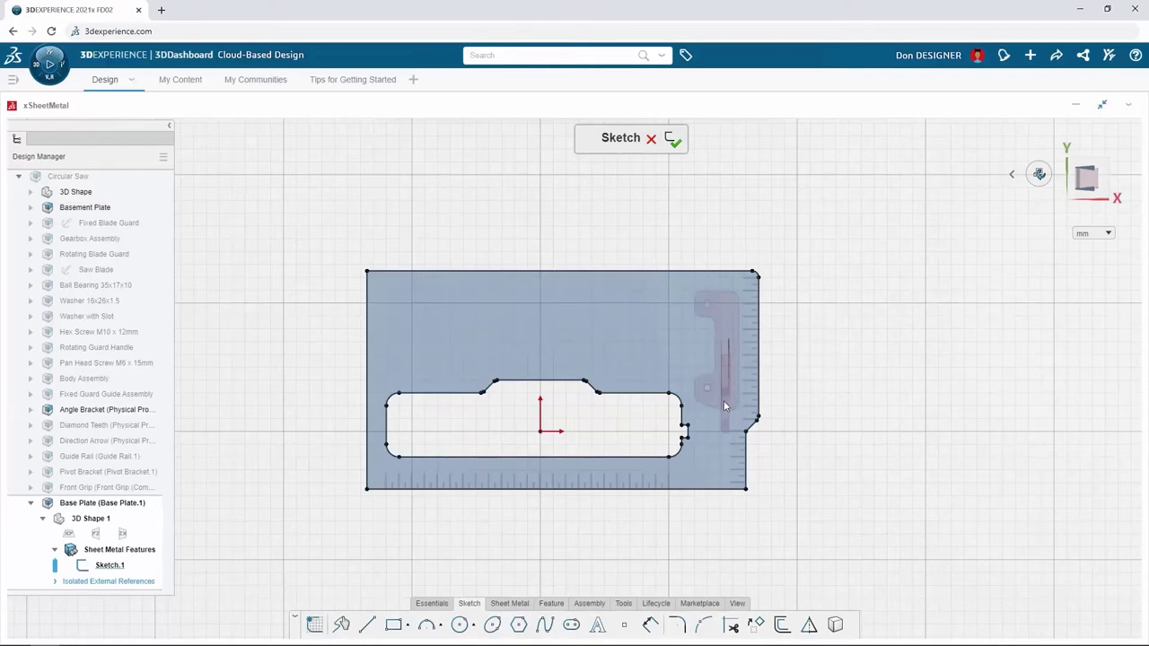
# Step: Start a Wall from the plate profile with sheet metal parameters of 2 mm thickness, 2 mm bend radius and Tangent relief
pyautogui.click(614, 318)
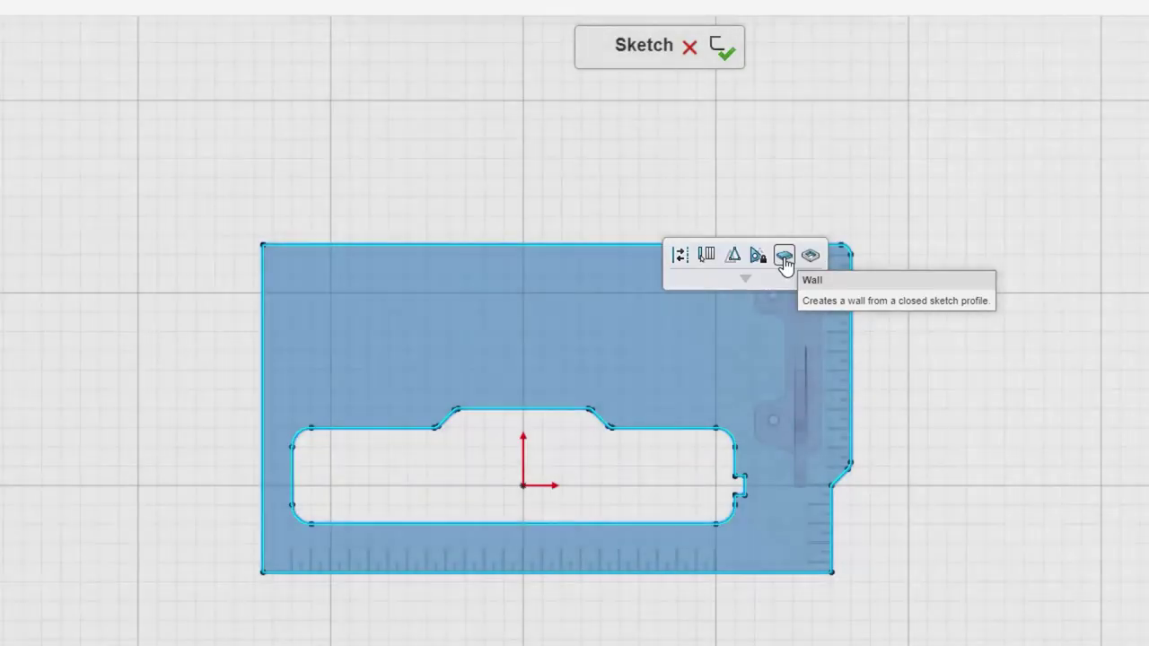
pyautogui.click(784, 258)
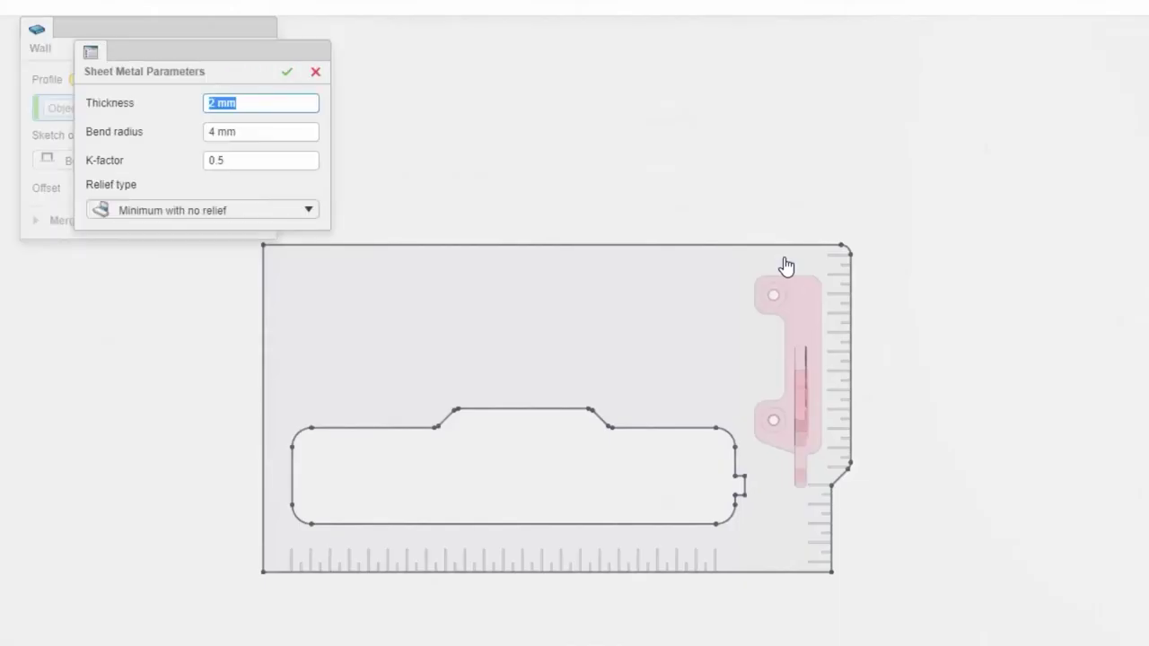
pyautogui.click(279, 133)
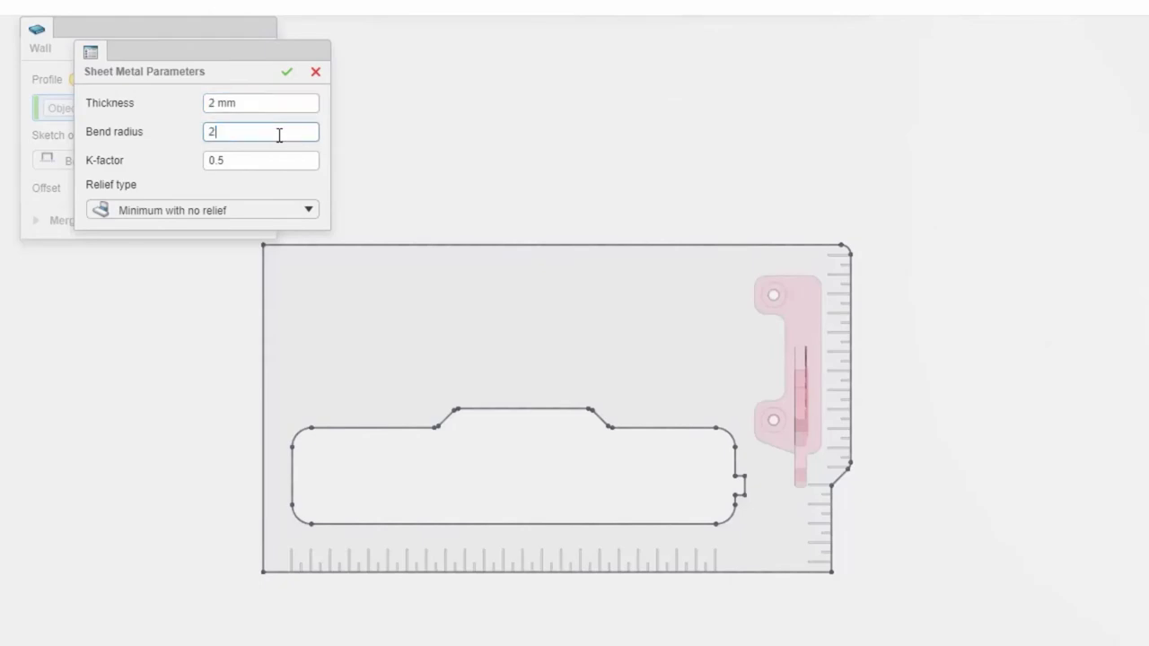
pyautogui.click(260, 210)
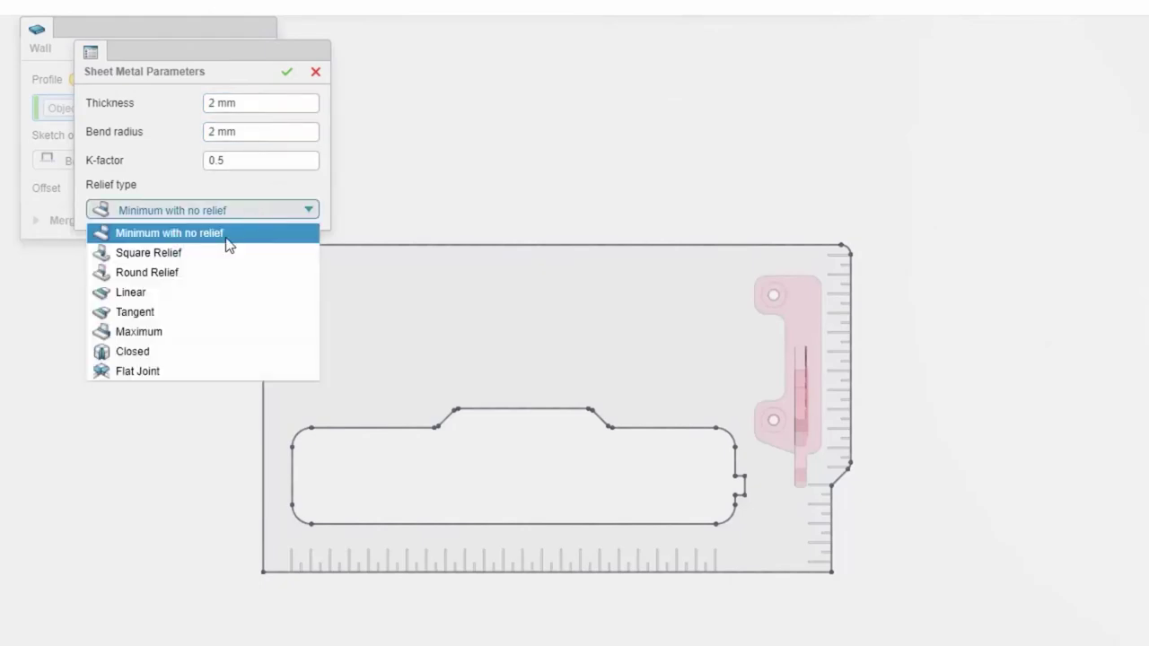
pyautogui.click(170, 312)
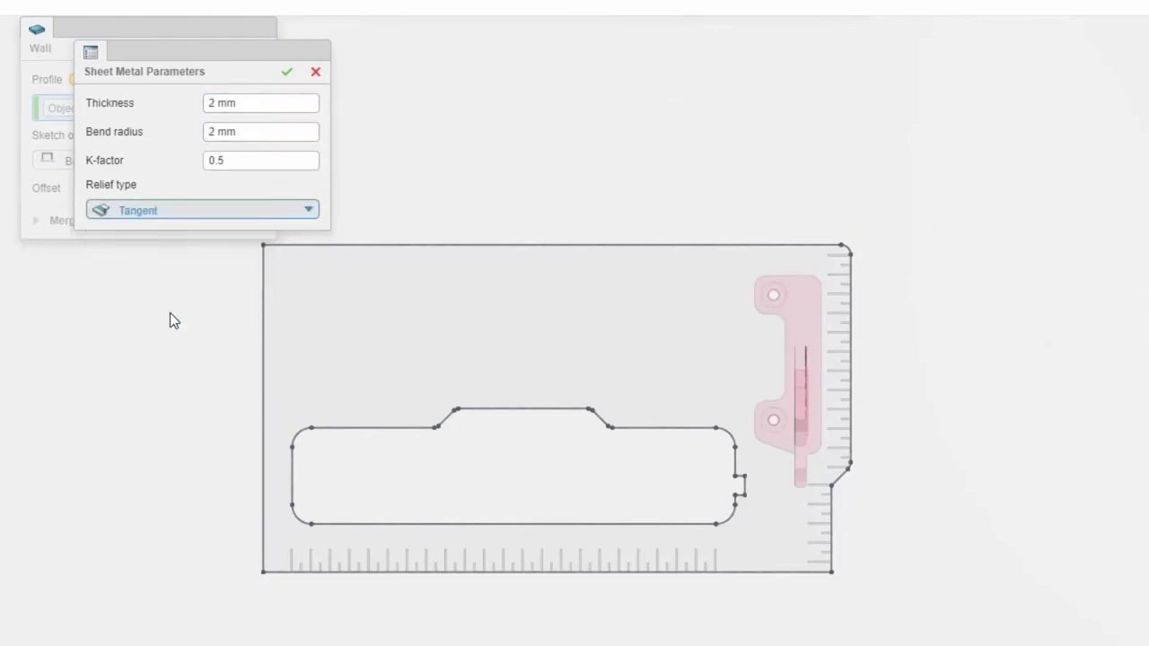
pyautogui.click(287, 73)
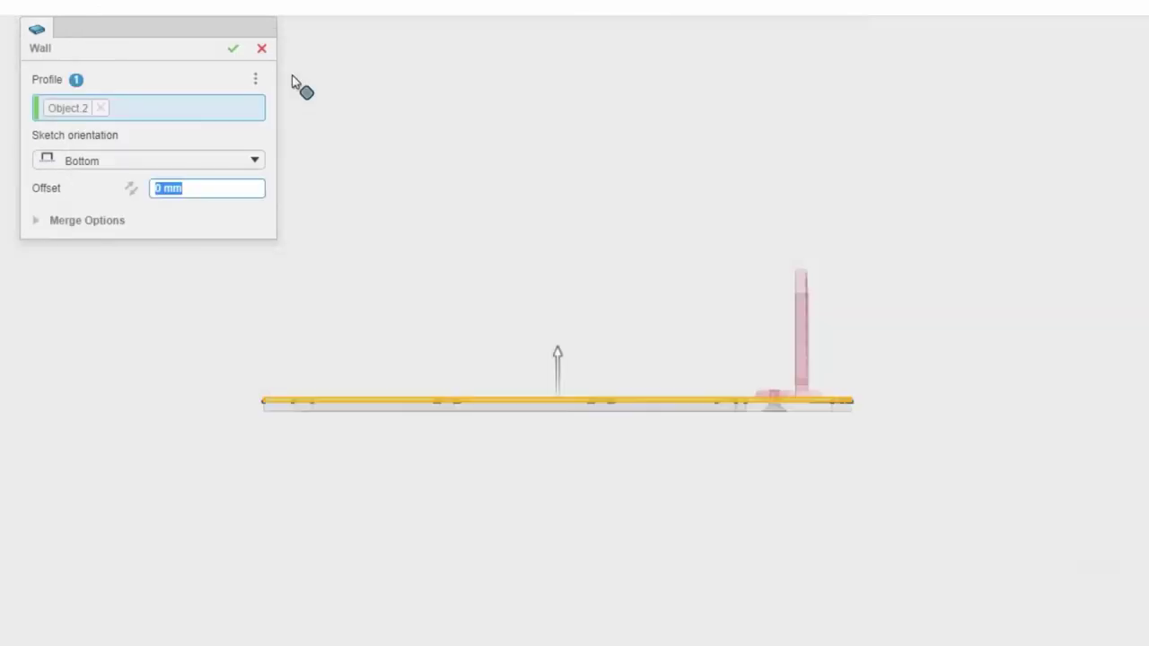
# Step: Set the wall's sketch orientation to Top with 0 mm offset and create the wall
pyautogui.moveTo(476, 276); pyautogui.dragTo(469, 171, button='middle')
pyautogui.click(244, 163)
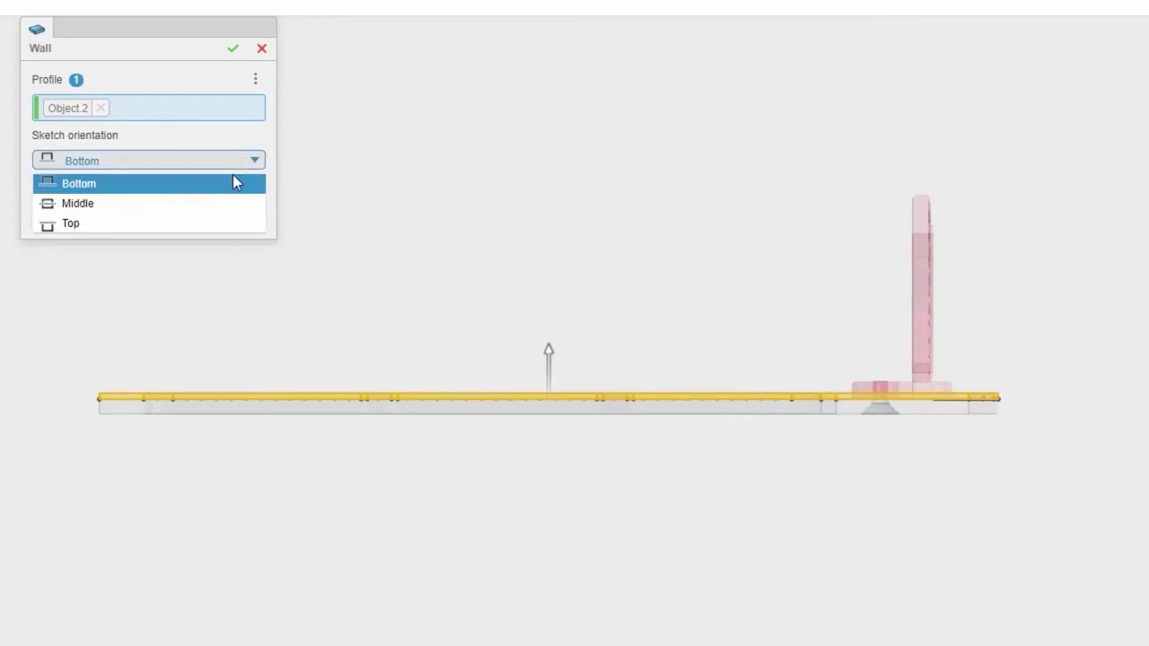
pyautogui.click(218, 221)
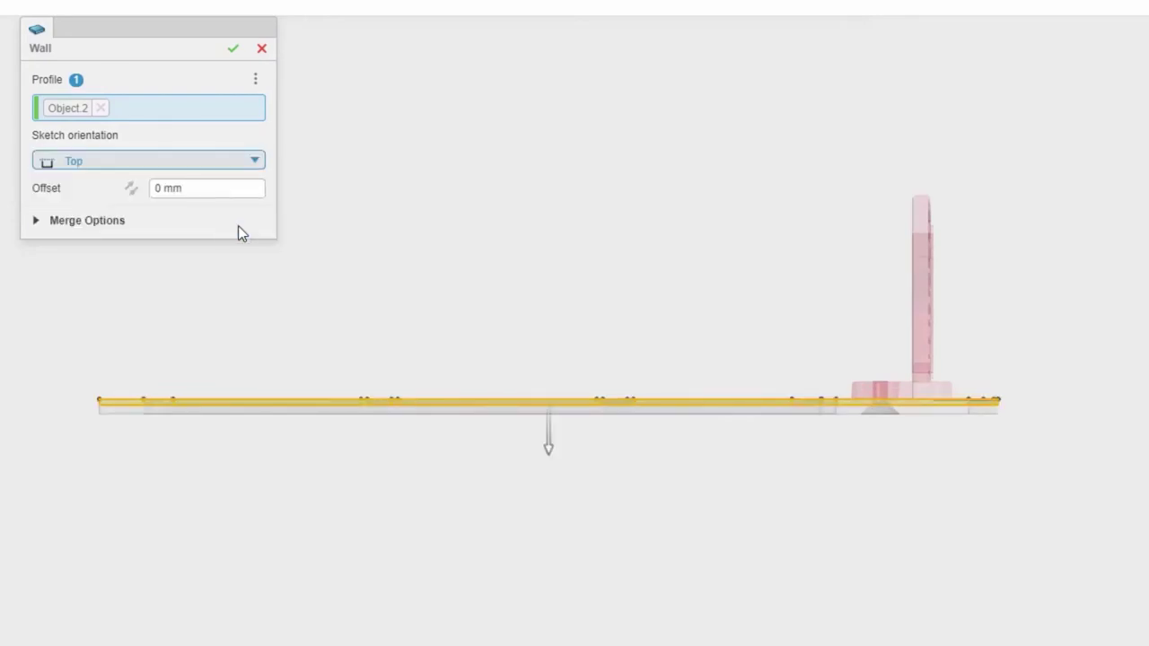
pyautogui.click(234, 51)
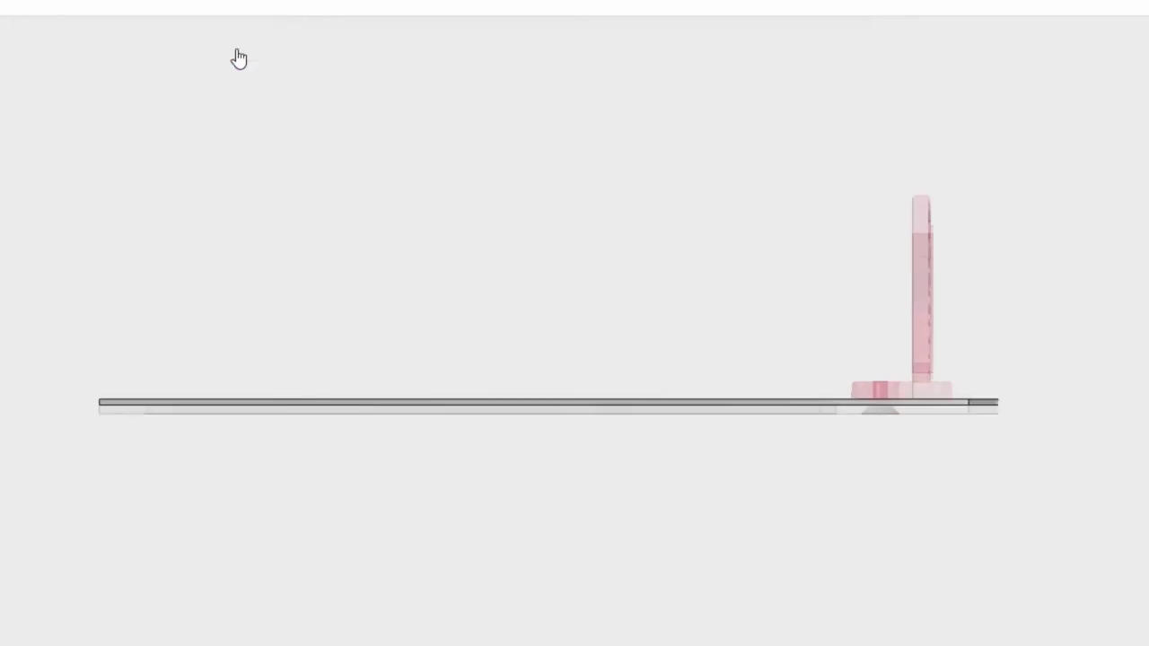
# Step: Hide the original Basement Plate beneath the new wall
pyautogui.click(537, 414)
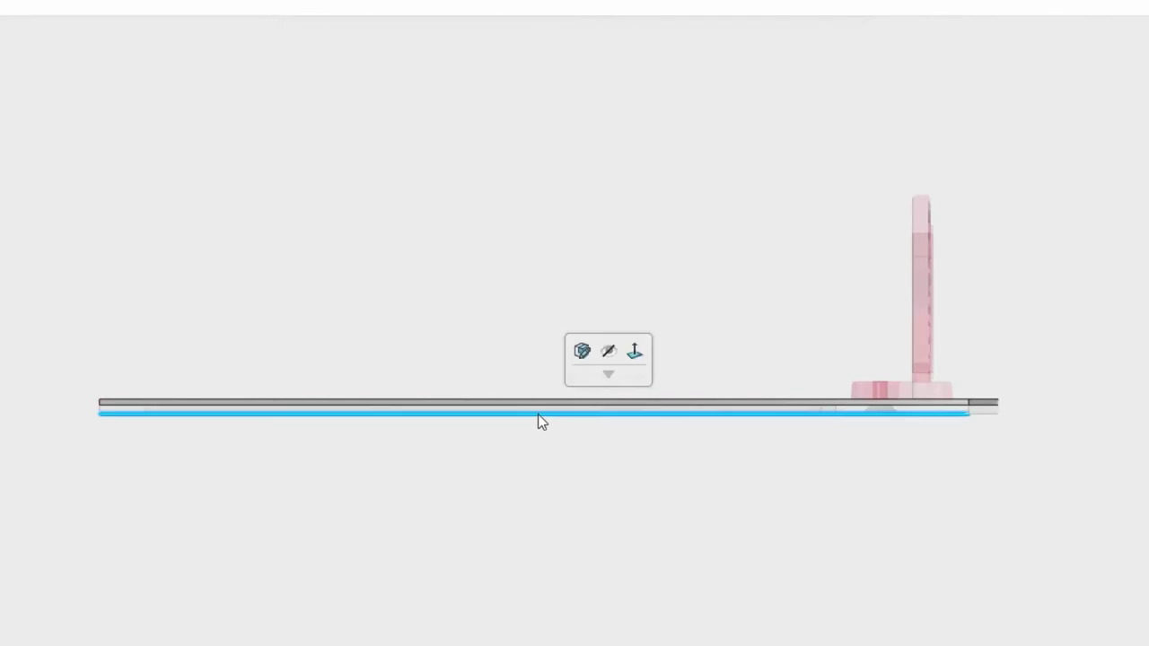
pyautogui.click(607, 356)
pyautogui.moveTo(599, 351); pyautogui.dragTo(567, 390, button='middle')
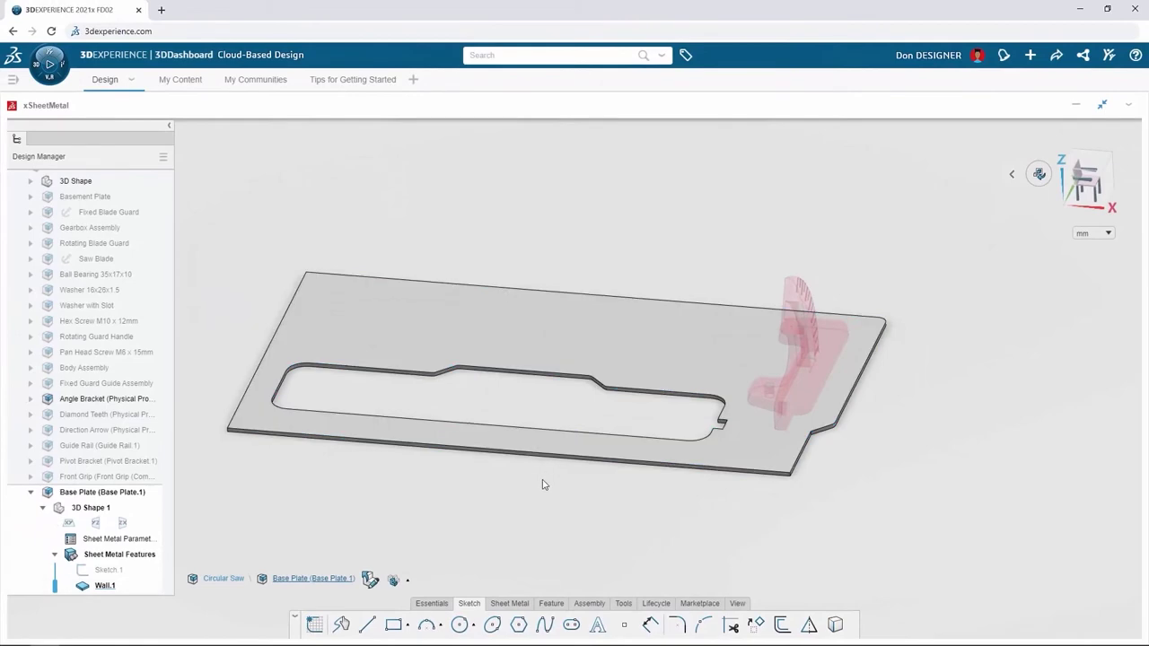
# Step: Sketch a line across the plate beside the Angle Bracket and bend the end strip from flat at 150 degrees, using BTL base feature
pyautogui.click(367, 626)
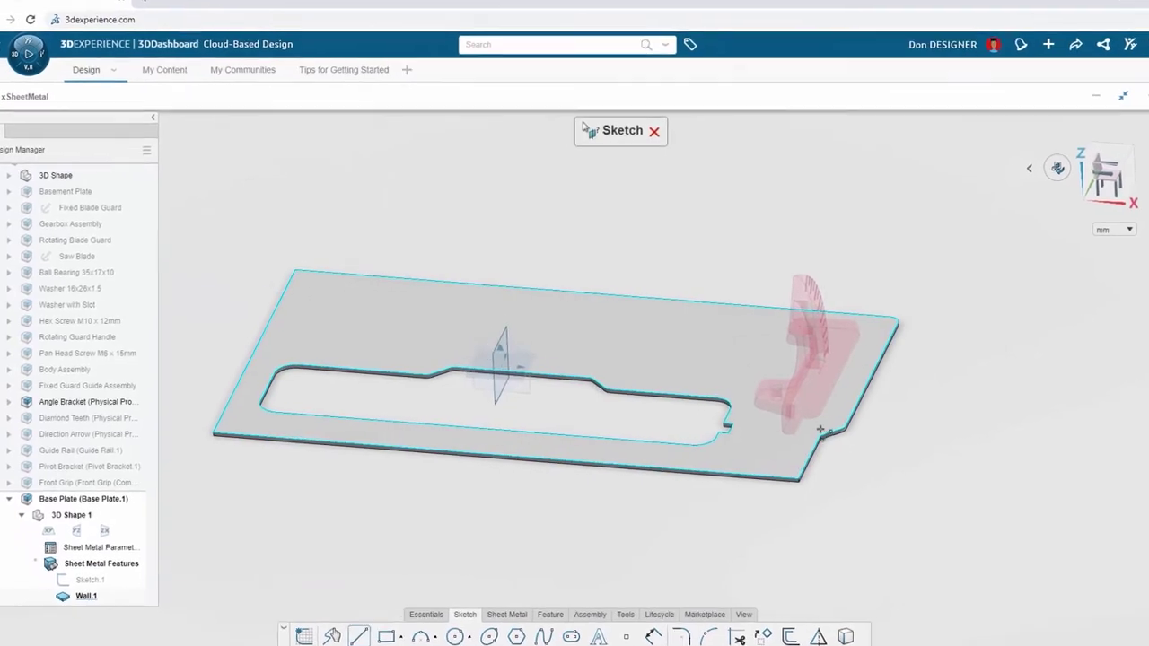
pyautogui.click(819, 430)
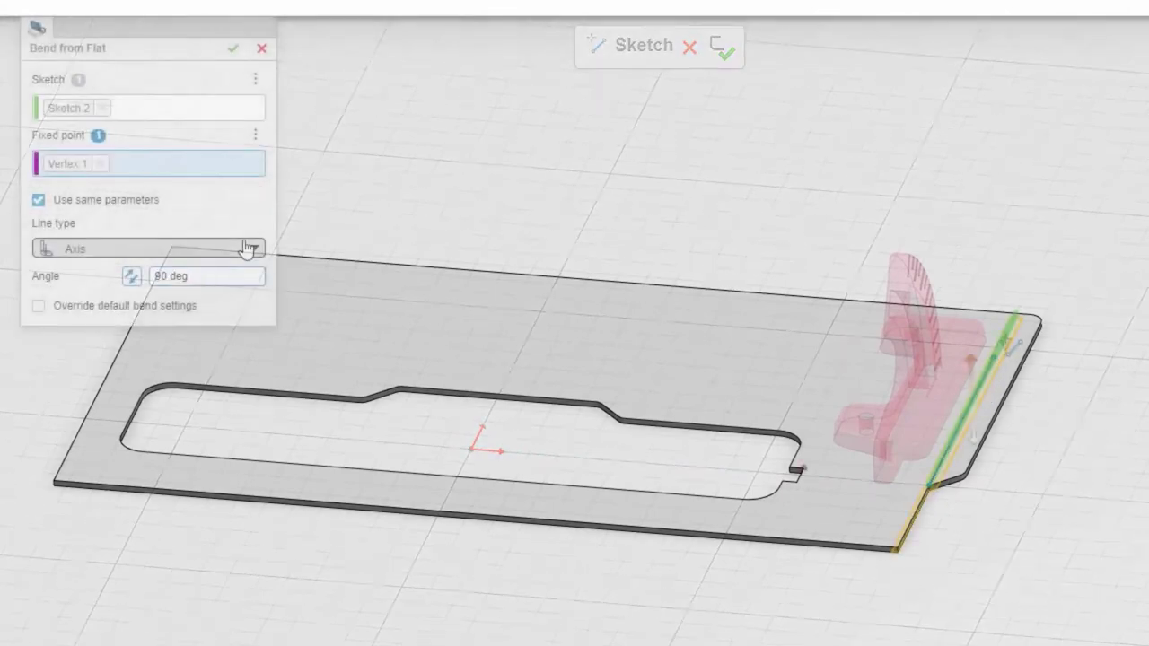
pyautogui.click(249, 249)
pyautogui.click(218, 291)
pyautogui.click(225, 278)
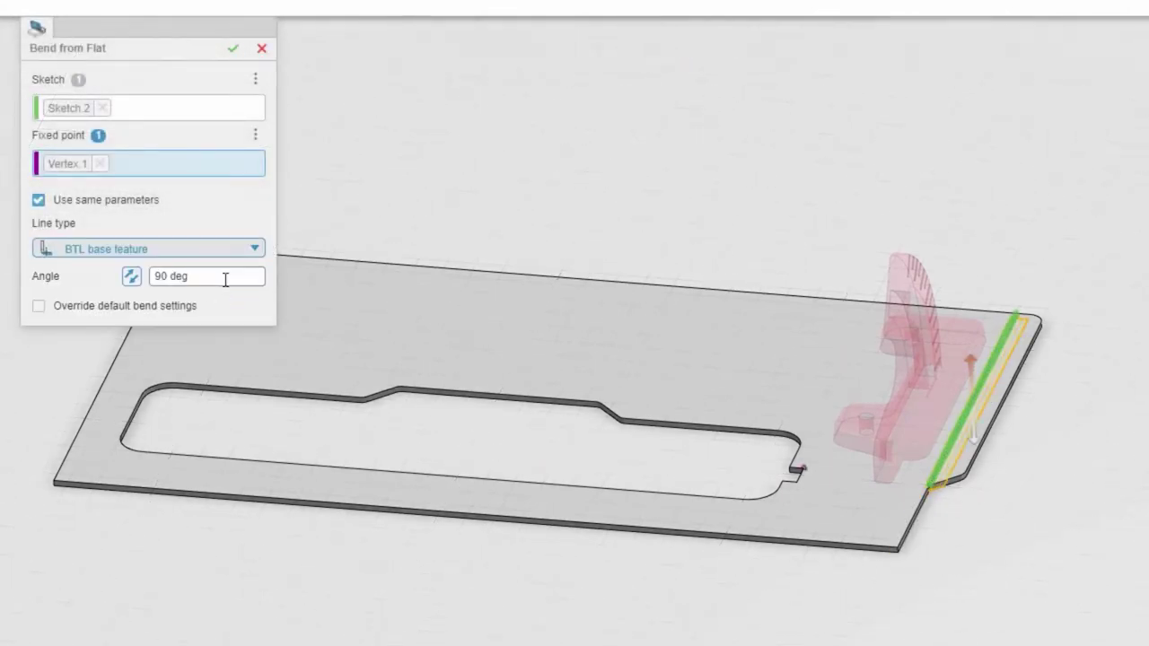
pyautogui.write('150')
pyautogui.press('Return')
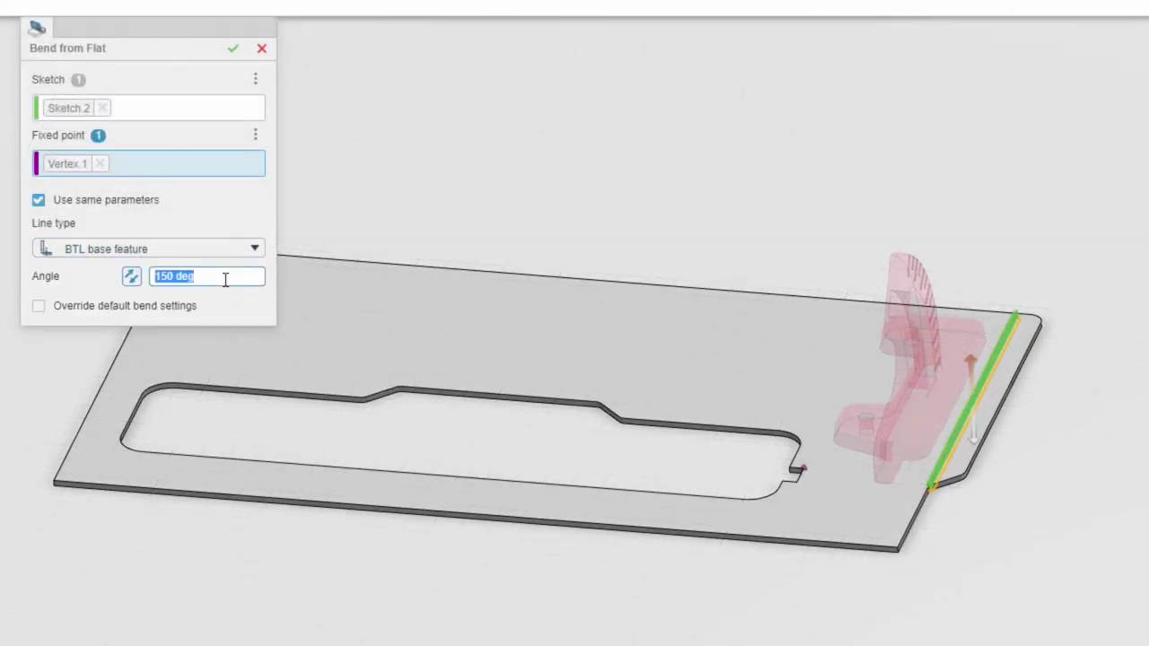
pyautogui.click(232, 50)
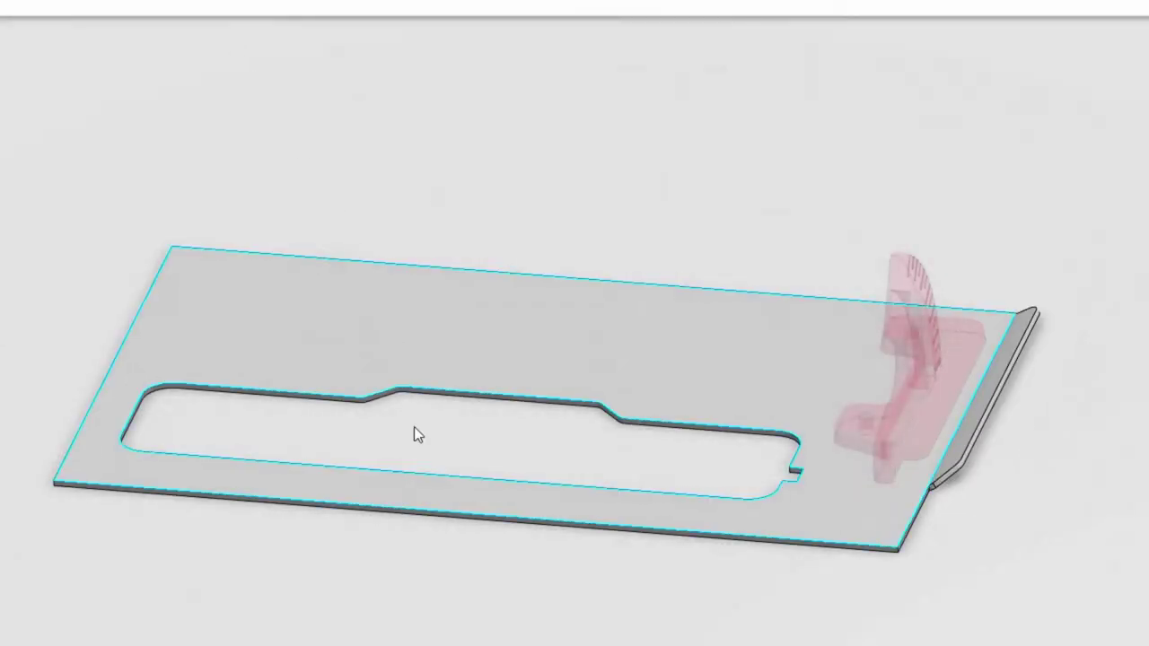
# Step: Start a Wall on Edge along both long edges and the short edge opposite the bend, with a height of 5 mm
pyautogui.click(437, 512)
pyautogui.click(484, 456)
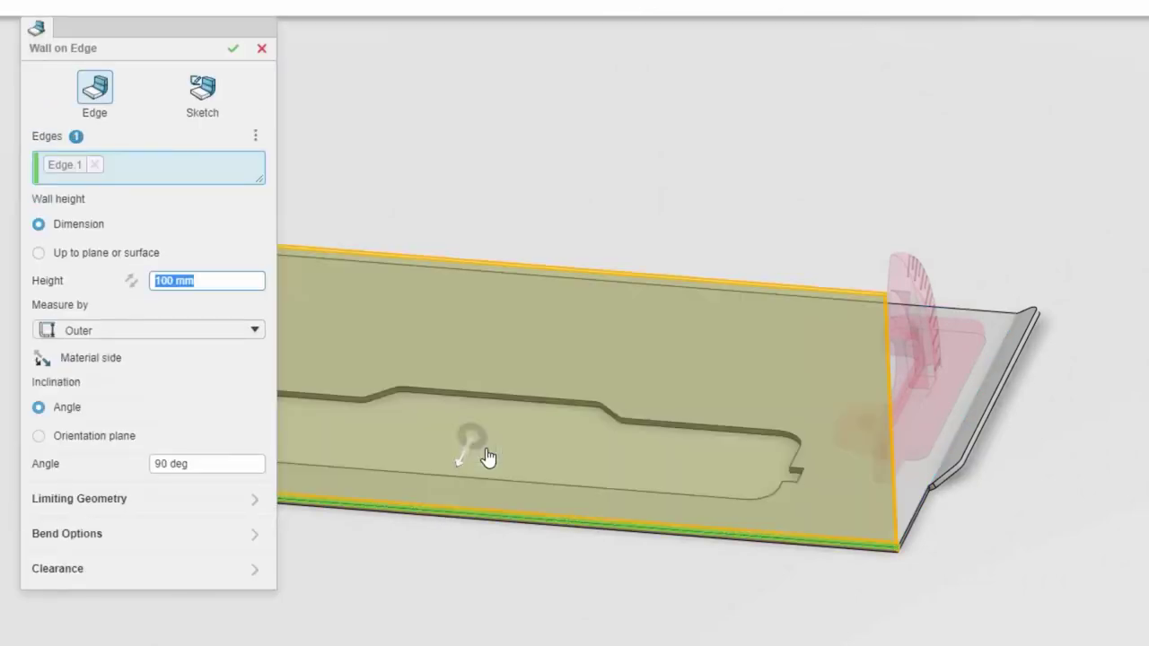
pyautogui.write('5')
pyautogui.press('Return')
pyautogui.moveTo(495, 454); pyautogui.dragTo(705, 476, button='middle')
pyautogui.click(349, 321)
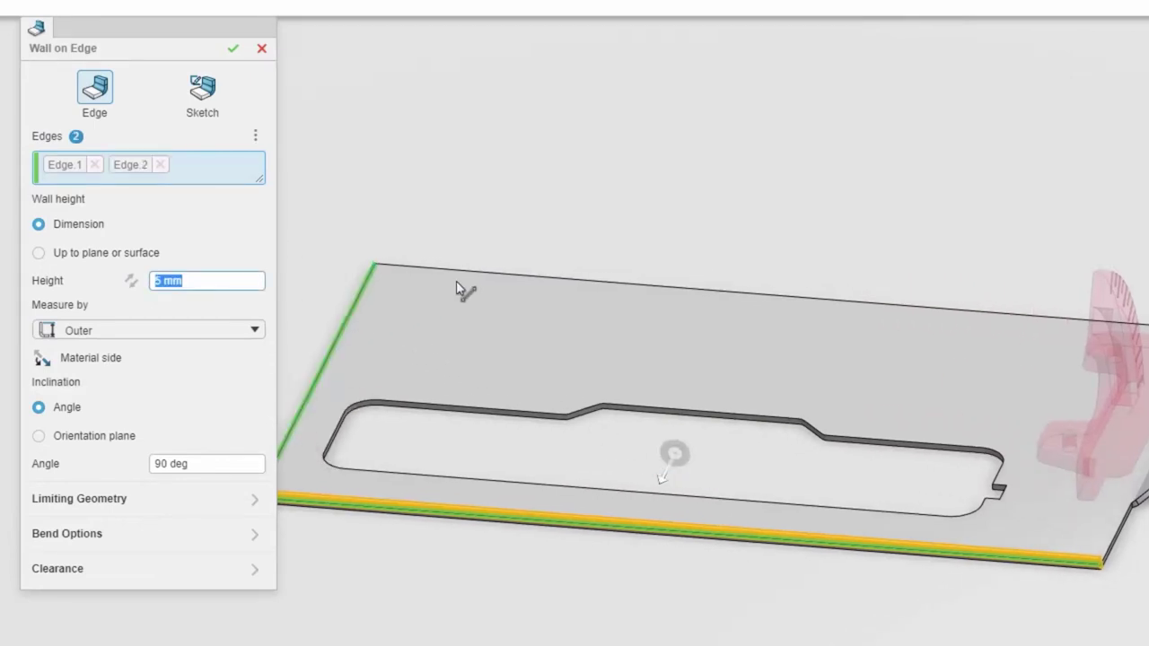
pyautogui.click(475, 273)
# Step: Measure the edge walls' height by Standard and create them at a 90-degree angle
pyautogui.hotkey('ctrl', '1')
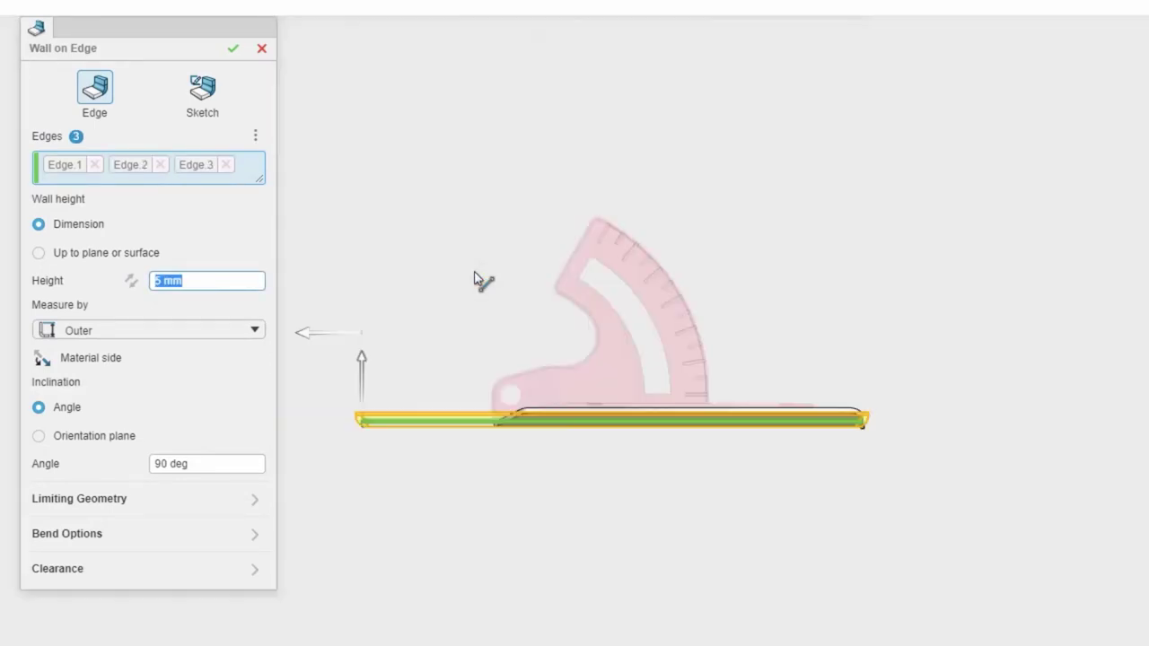
pyautogui.click(256, 330)
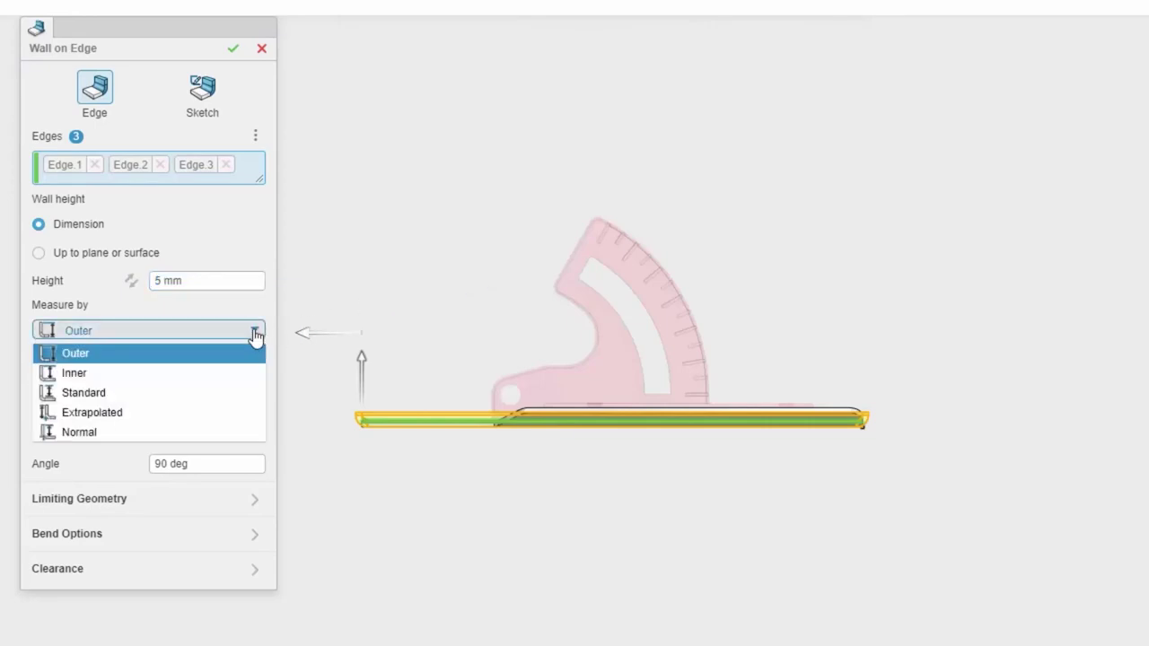
pyautogui.click(200, 395)
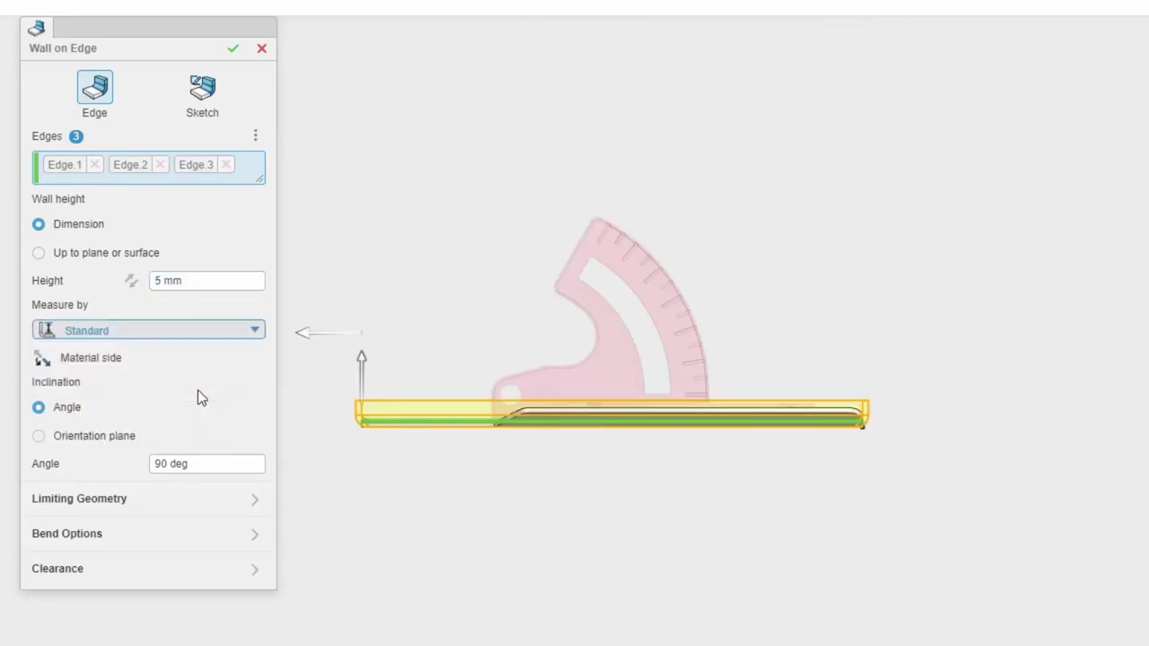
pyautogui.click(42, 359)
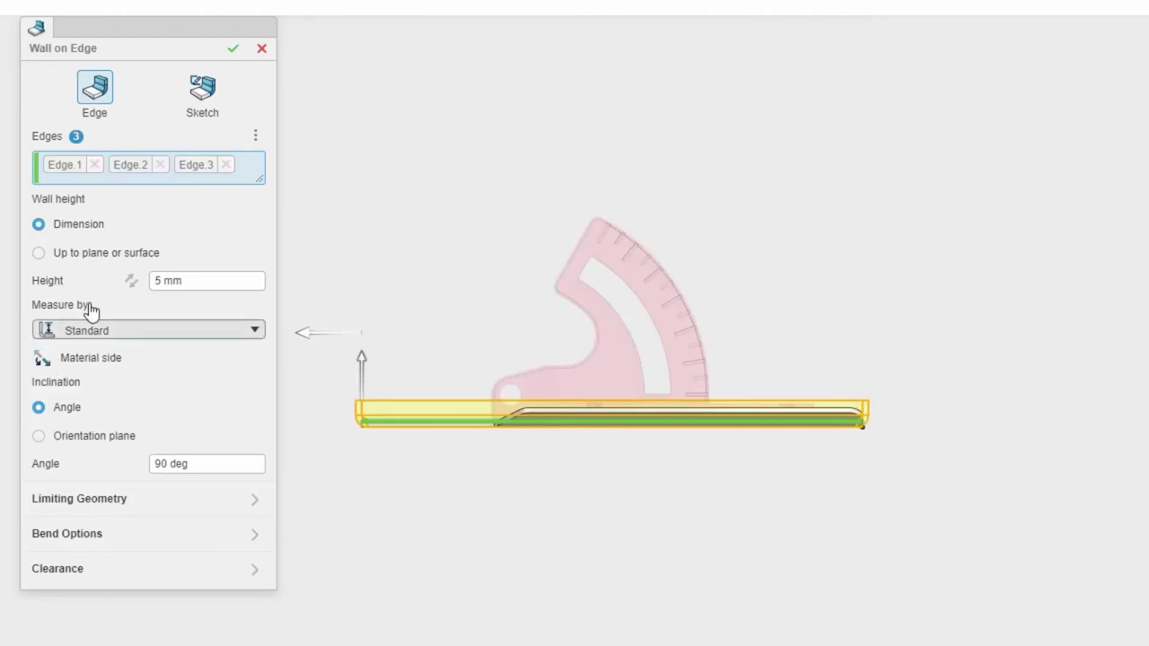
pyautogui.click(231, 51)
pyautogui.moveTo(230, 60); pyautogui.dragTo(321, 74, button='middle')
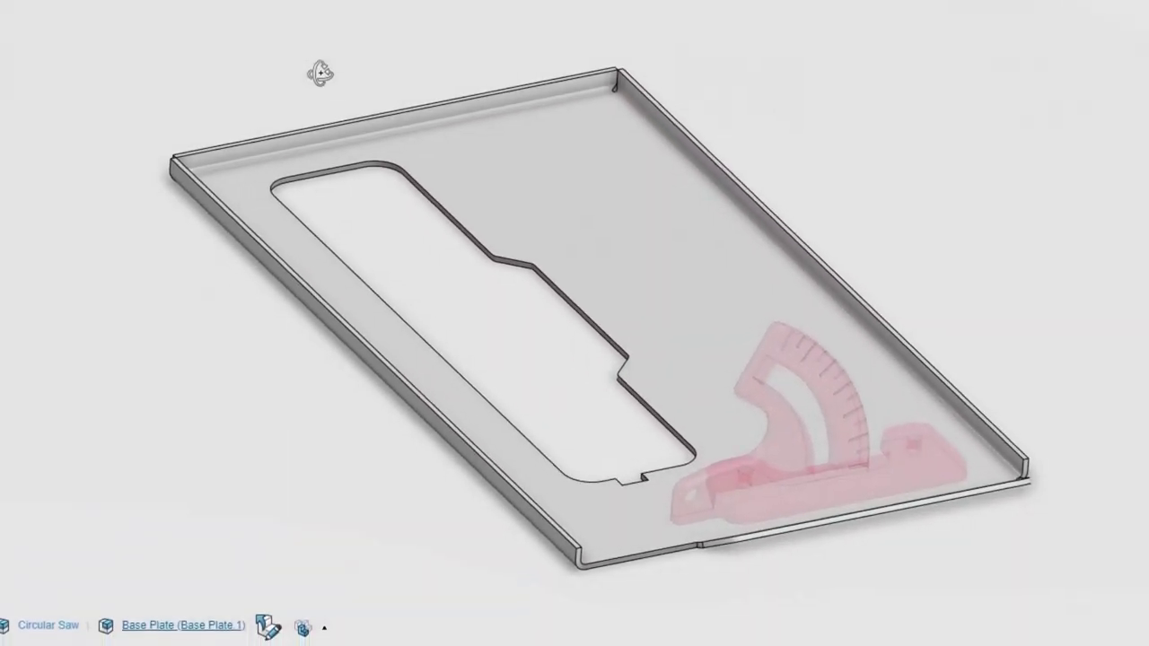
pyautogui.click(323, 128)
pyautogui.press('Delete')
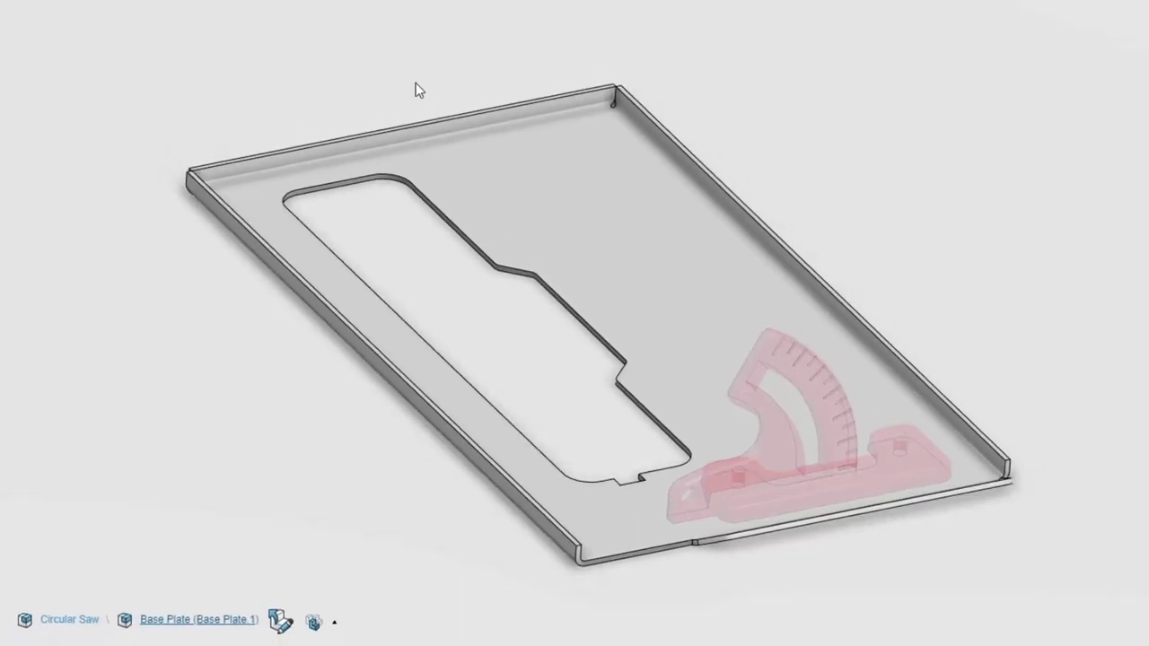
# Step: Sketch a 50 by 100 mm rectangle on the plate's top face, overlapping the notched end of the blade opening
pyautogui.click(614, 225)
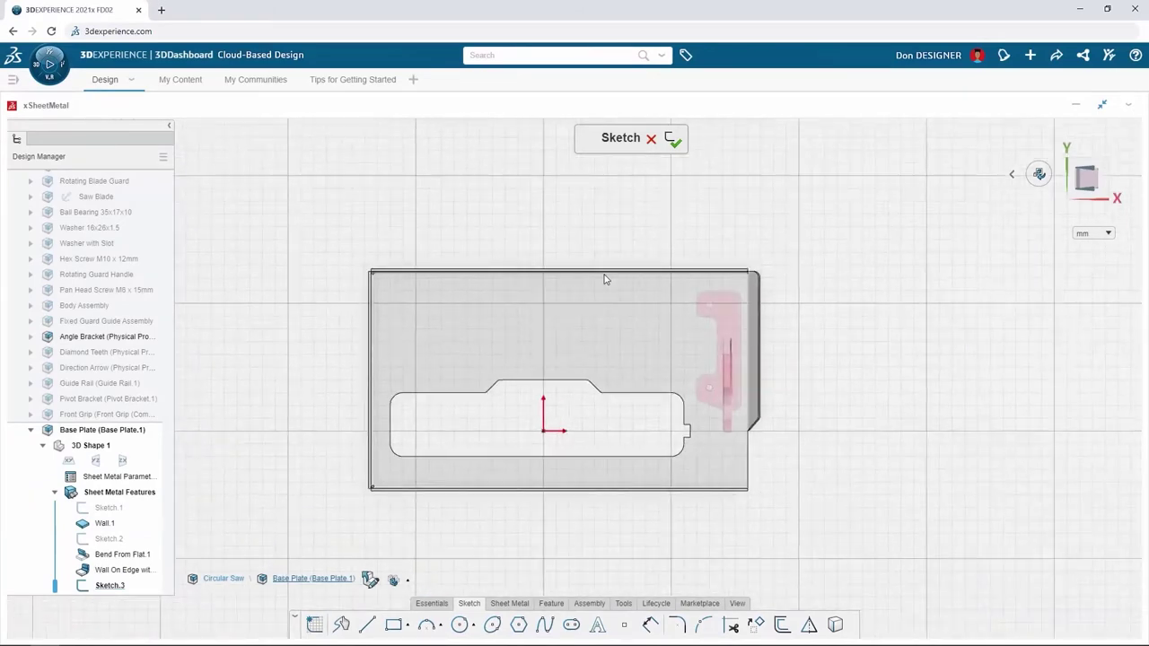
pyautogui.click(651, 286)
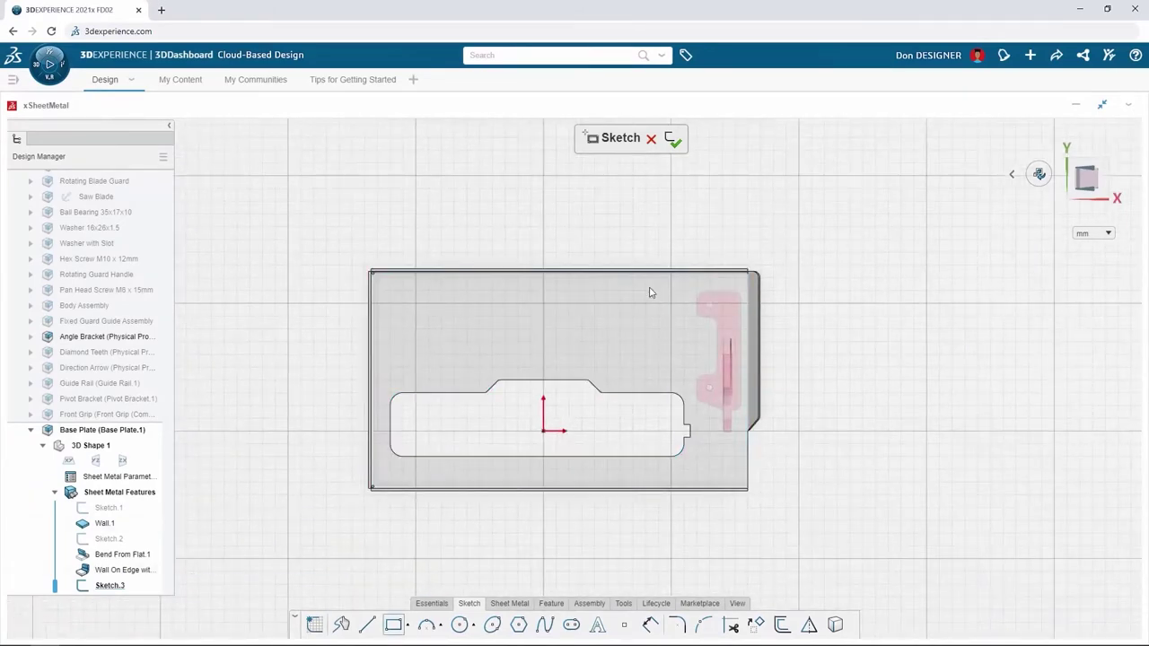
pyautogui.click(638, 455)
pyautogui.scroll(5, 837, 312)
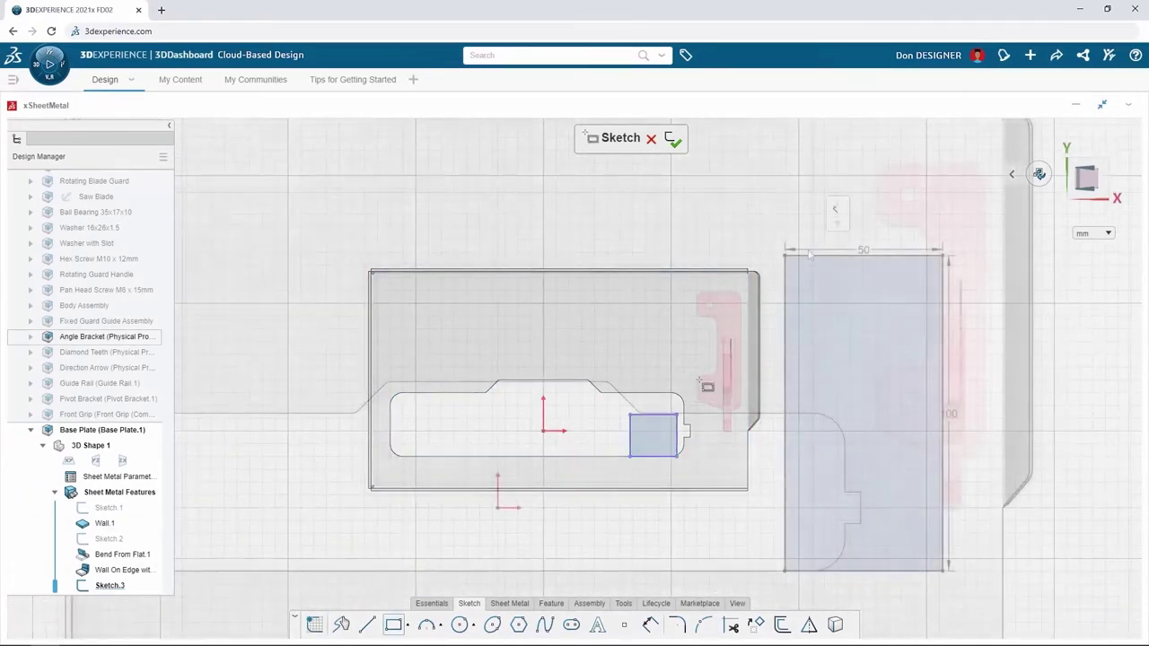
pyautogui.click(838, 312)
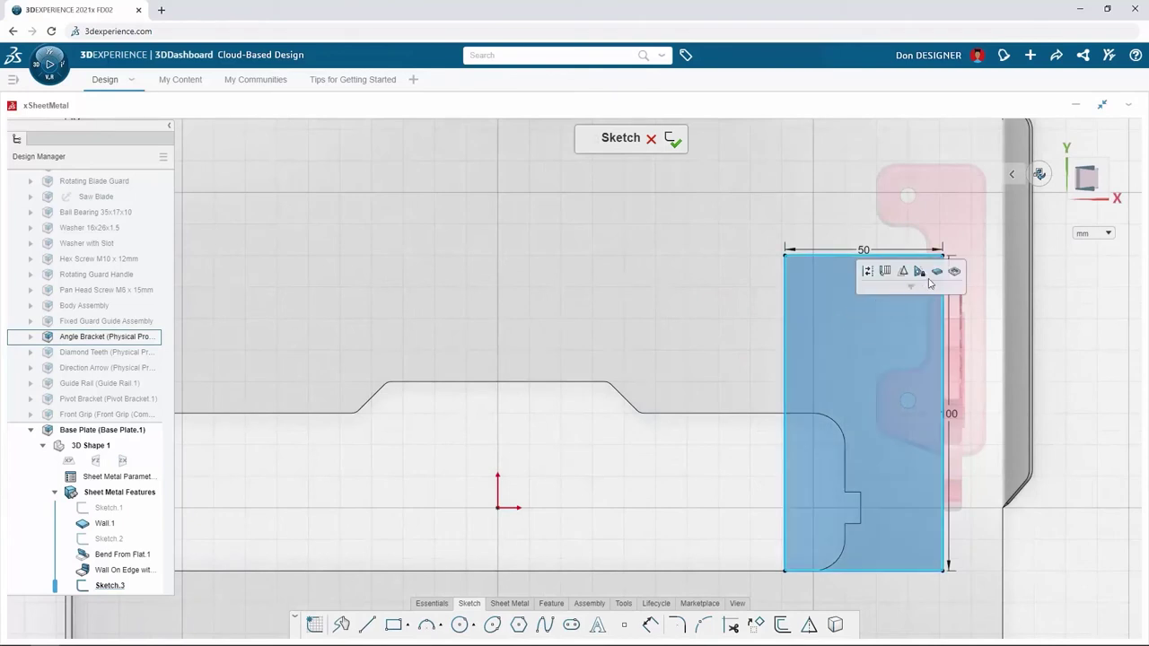
# Step: Cut the rectangle through the plate with a Standard cutout linked to the sheet thickness
pyautogui.click(672, 137)
pyautogui.click(615, 258)
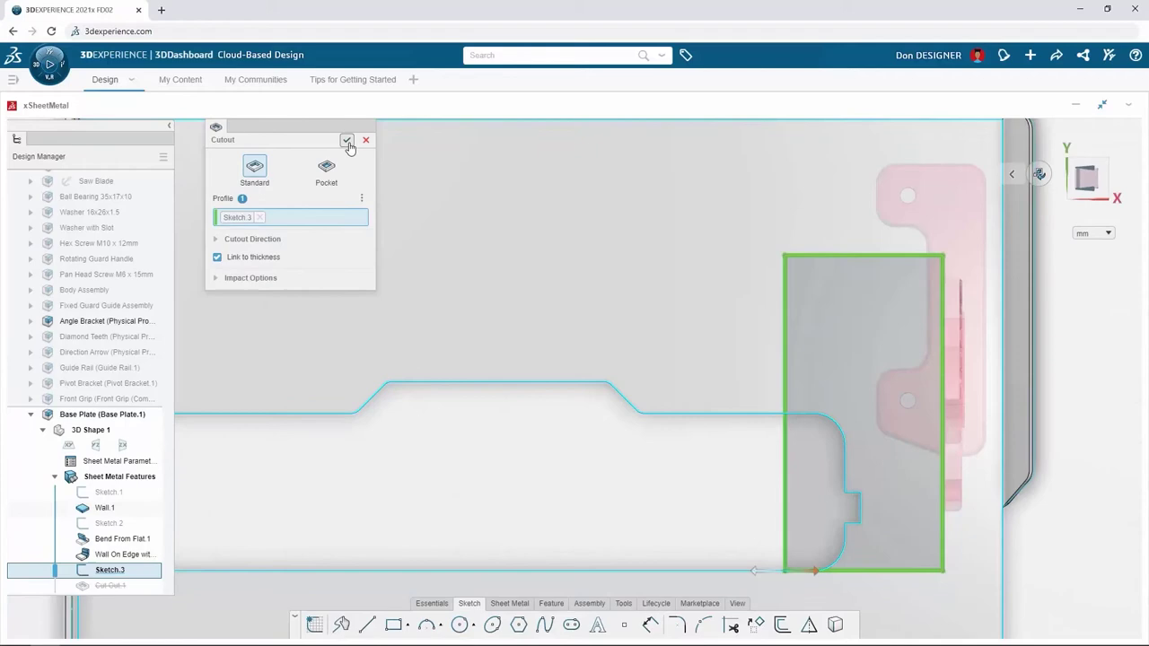
pyautogui.click(349, 145)
pyautogui.moveTo(487, 414); pyautogui.dragTo(545, 303, button='middle')
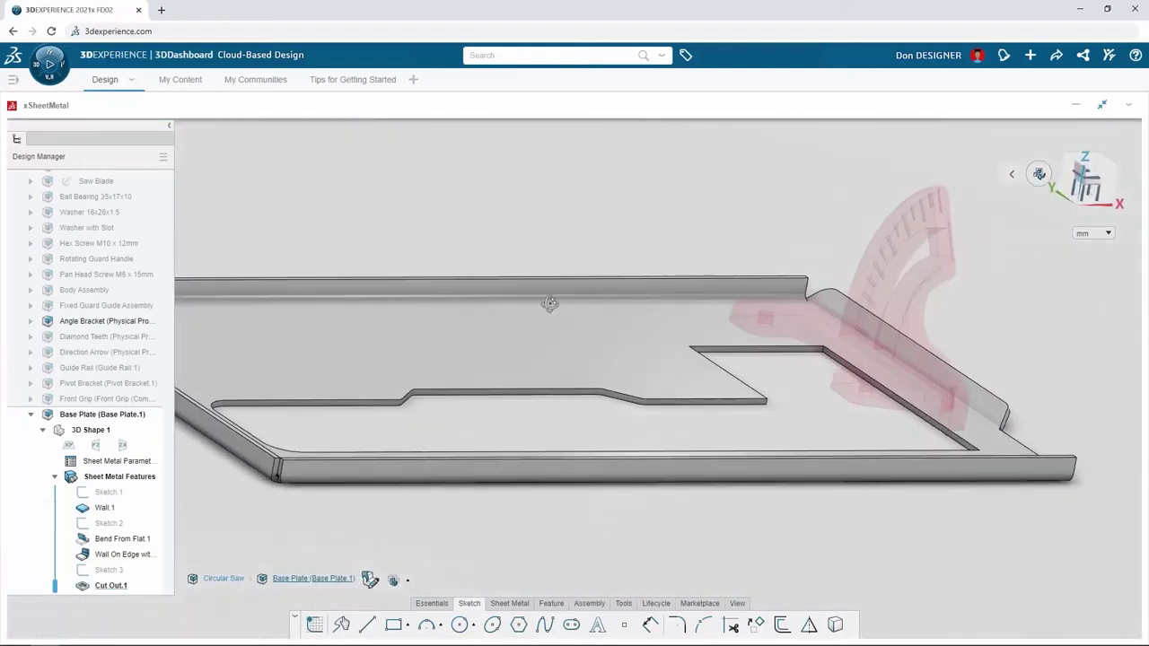
# Step: Sketch on the Angle Bracket's upright face, convert the face's edges, and delete the stepped edges along the base between pivot and scale
pyautogui.click(898, 309)
pyautogui.click(926, 265)
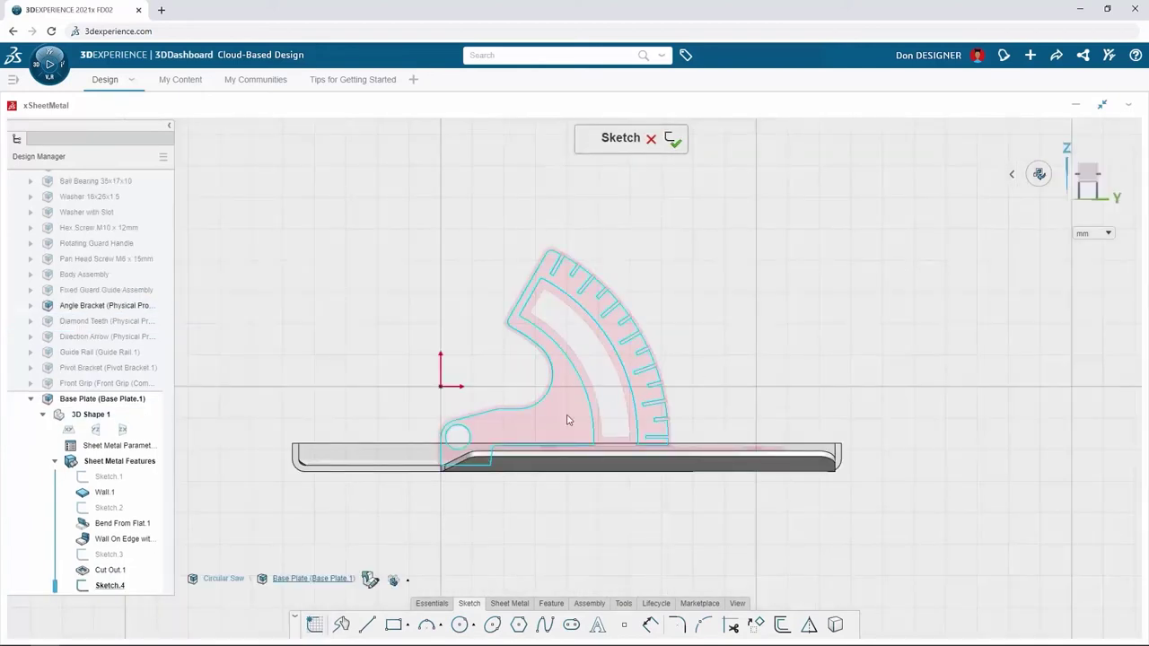
pyautogui.click(568, 469)
pyautogui.click(594, 517)
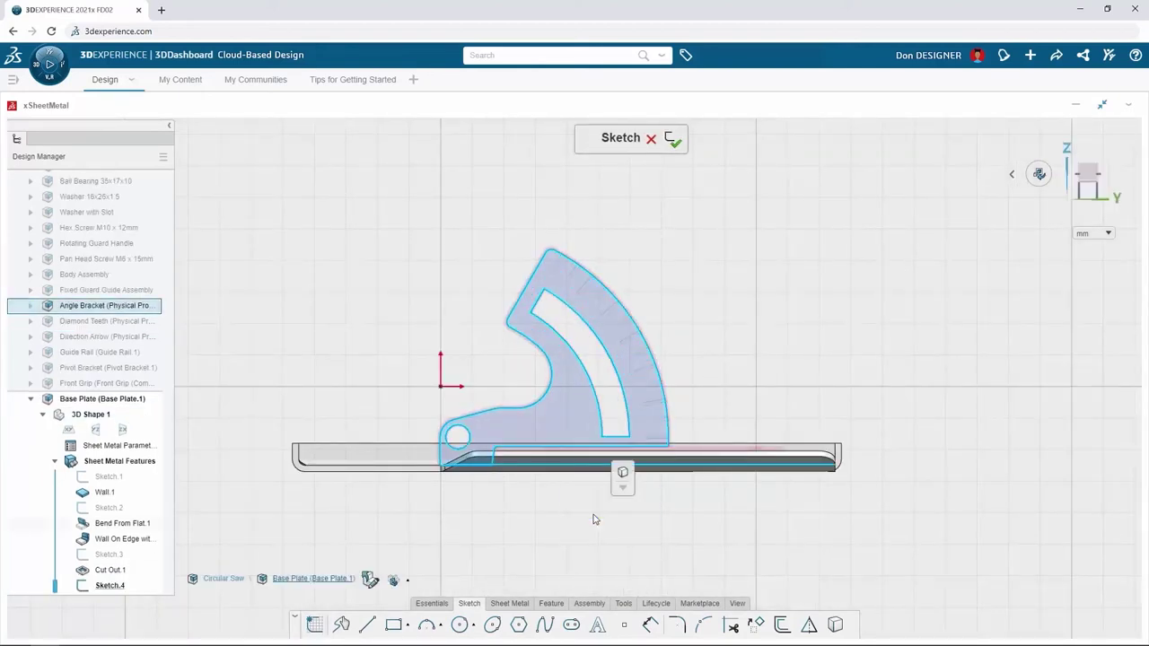
pyautogui.click(622, 473)
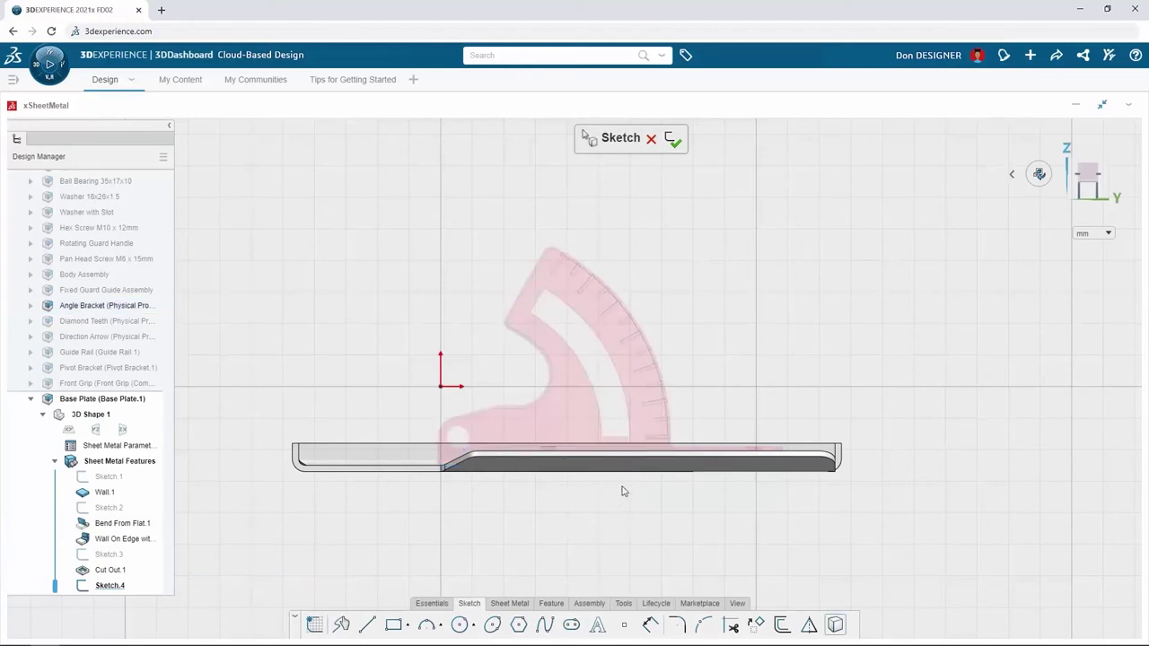
pyautogui.moveTo(476, 502); pyautogui.dragTo(708, 449)
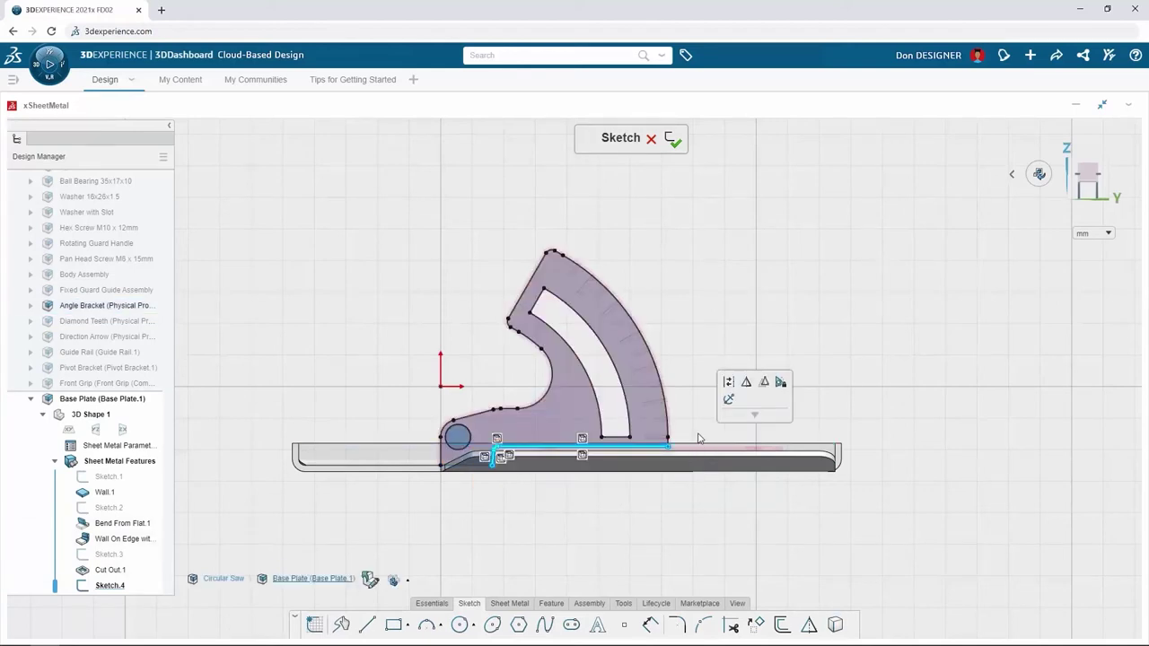
pyautogui.press('Delete')
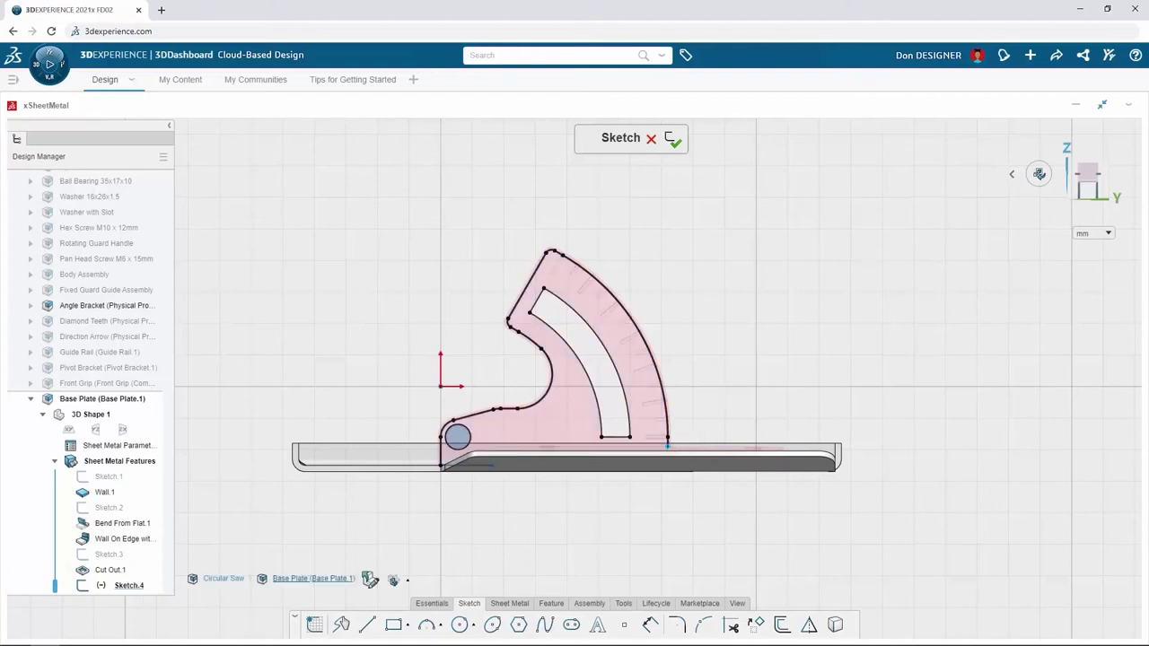
# Step: Close the converted bracket profile by extending its open ends to a corner along the base below the scale
pyautogui.click(492, 466)
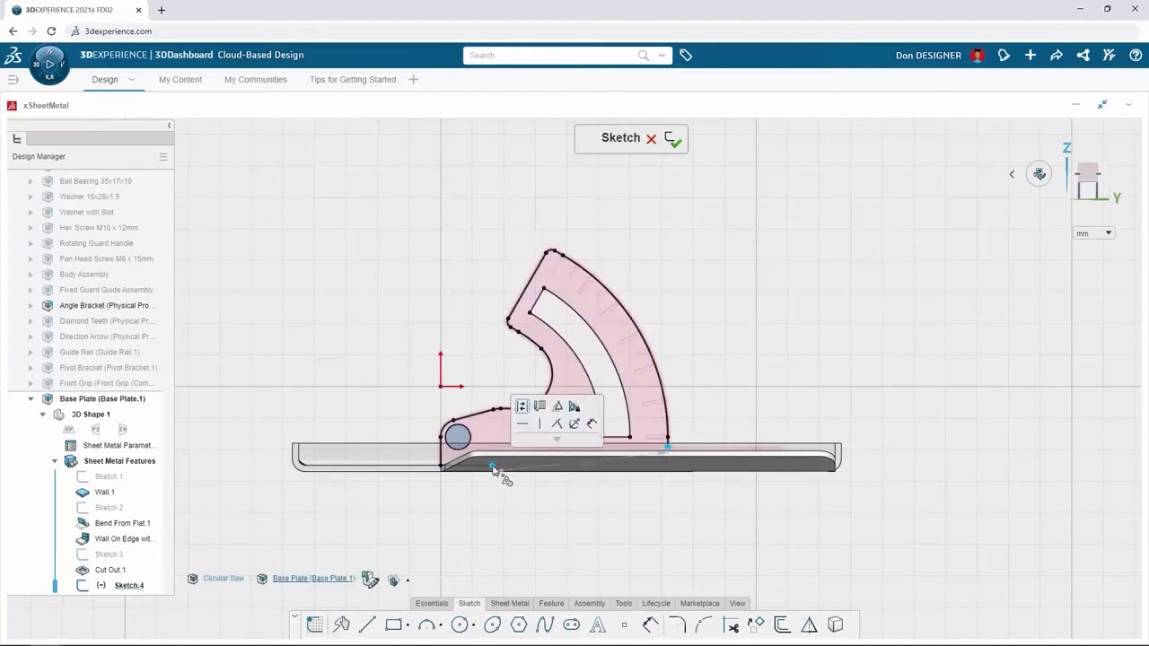
pyautogui.click(557, 424)
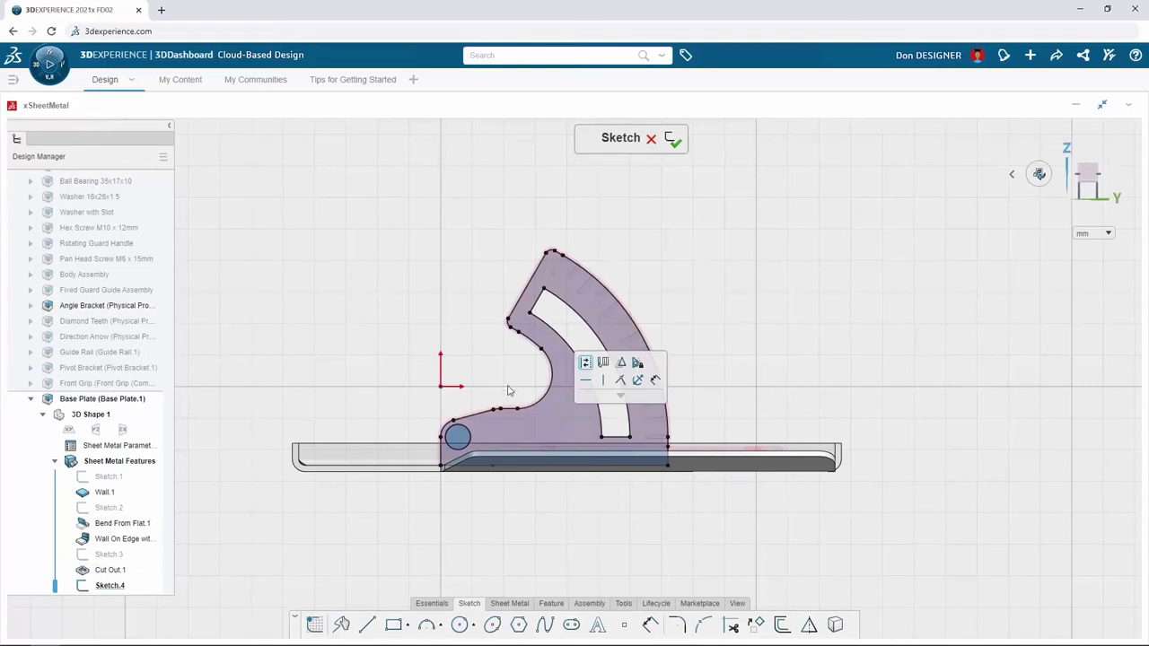
# Step: Set up a sketch-based Wall on Edge using the cutout's edge beneath the bracket and the bracket sketch as profile
pyautogui.hotkey('ctrl', '7')
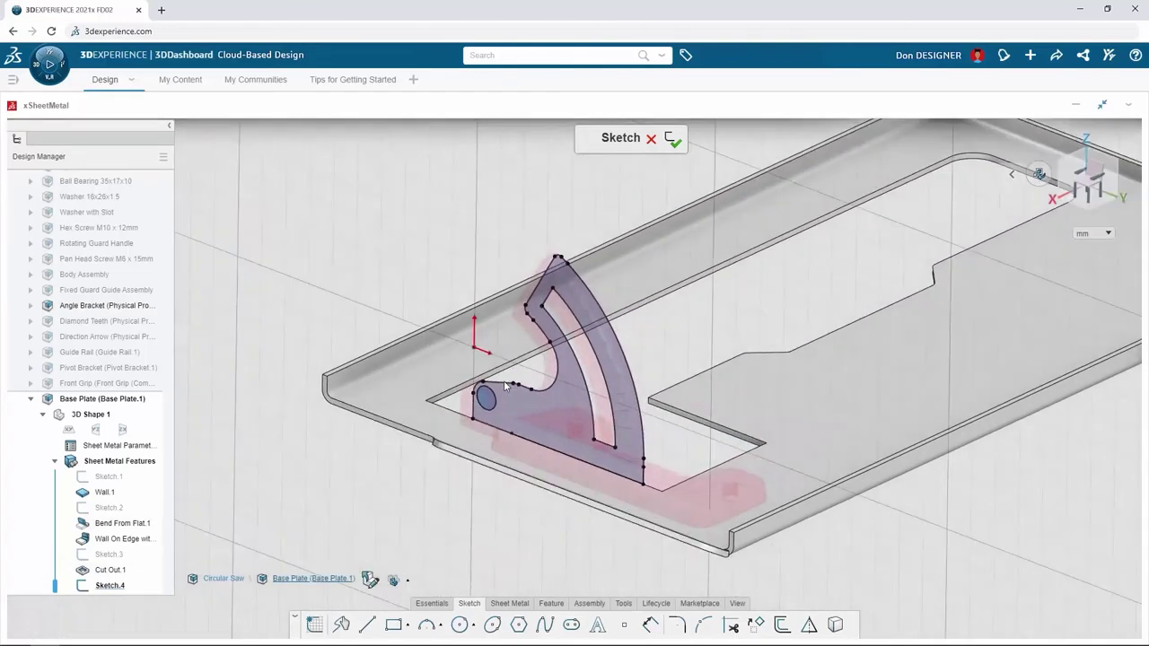
pyautogui.click(506, 603)
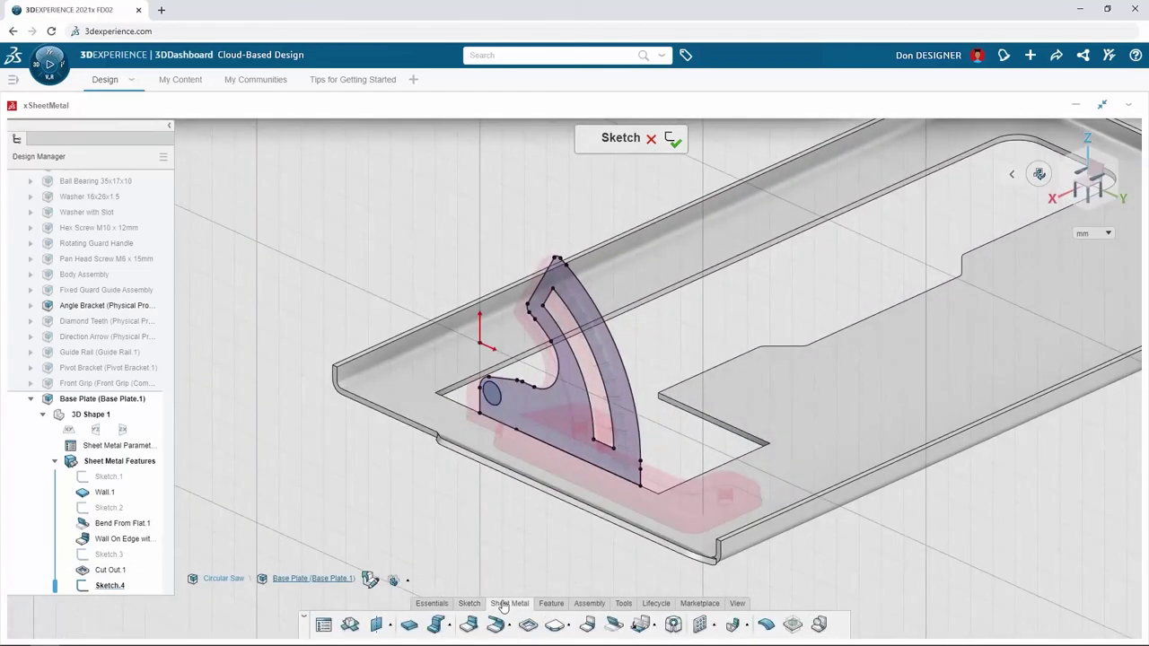
pyautogui.click(469, 626)
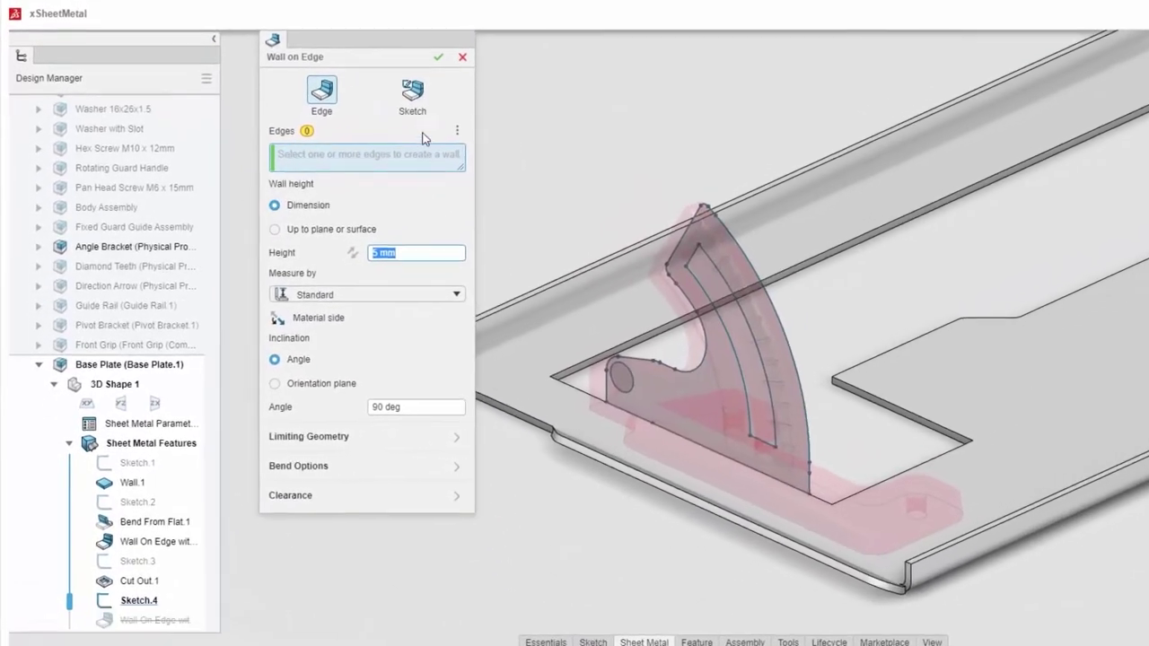
pyautogui.click(329, 177)
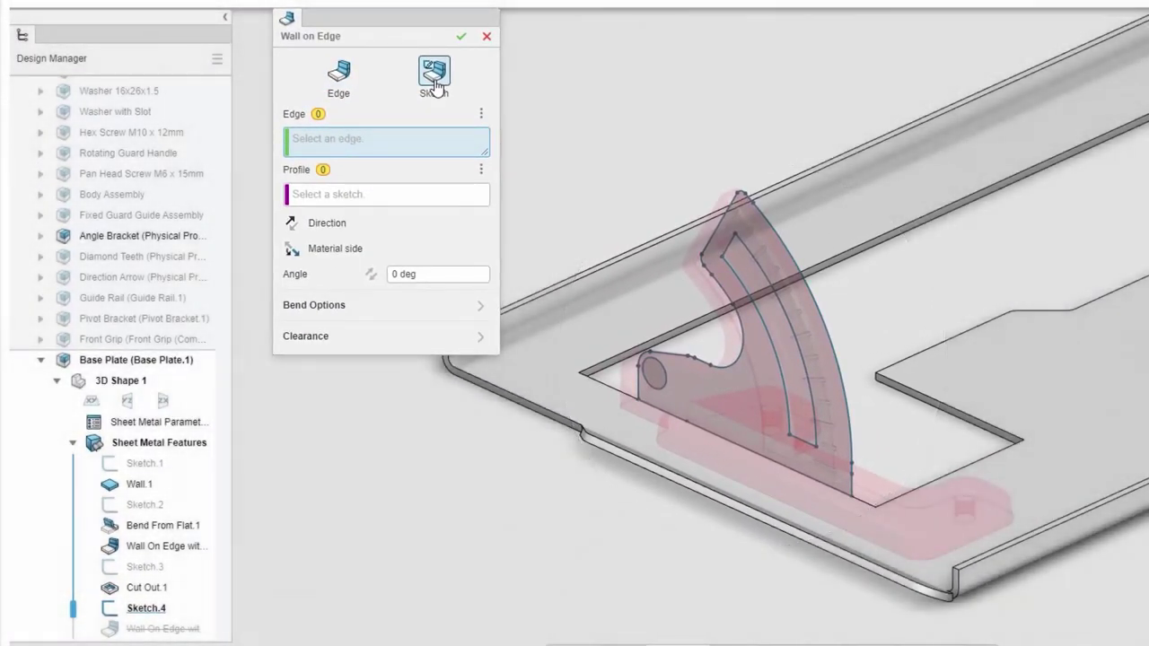
pyautogui.click(616, 388)
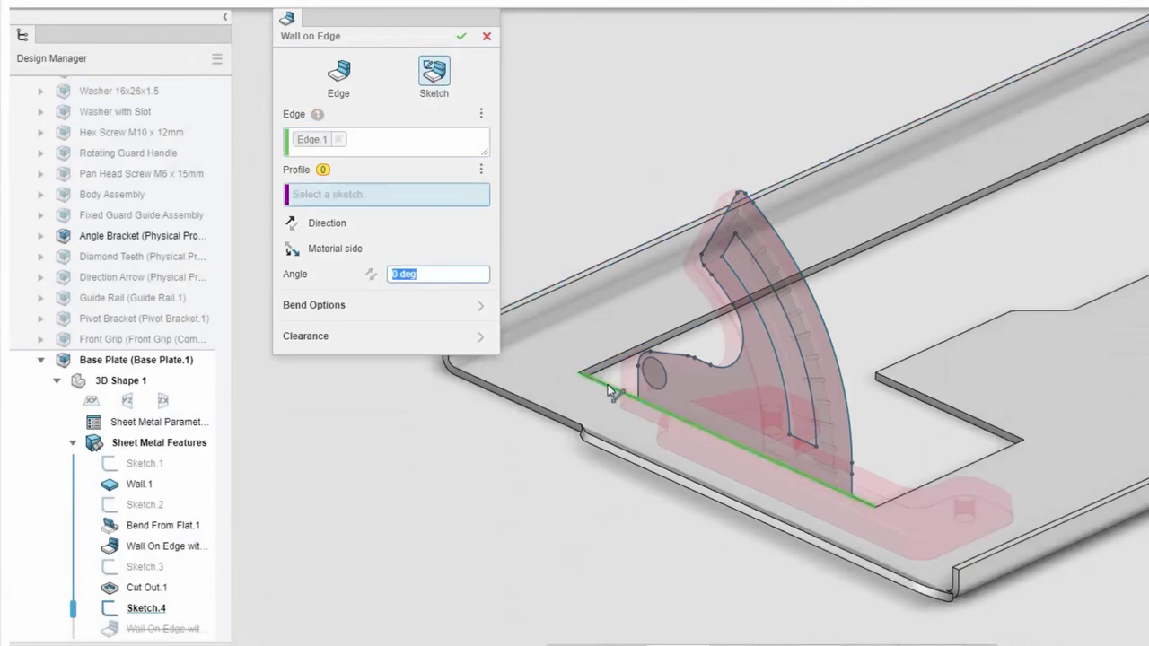
pyautogui.click(148, 609)
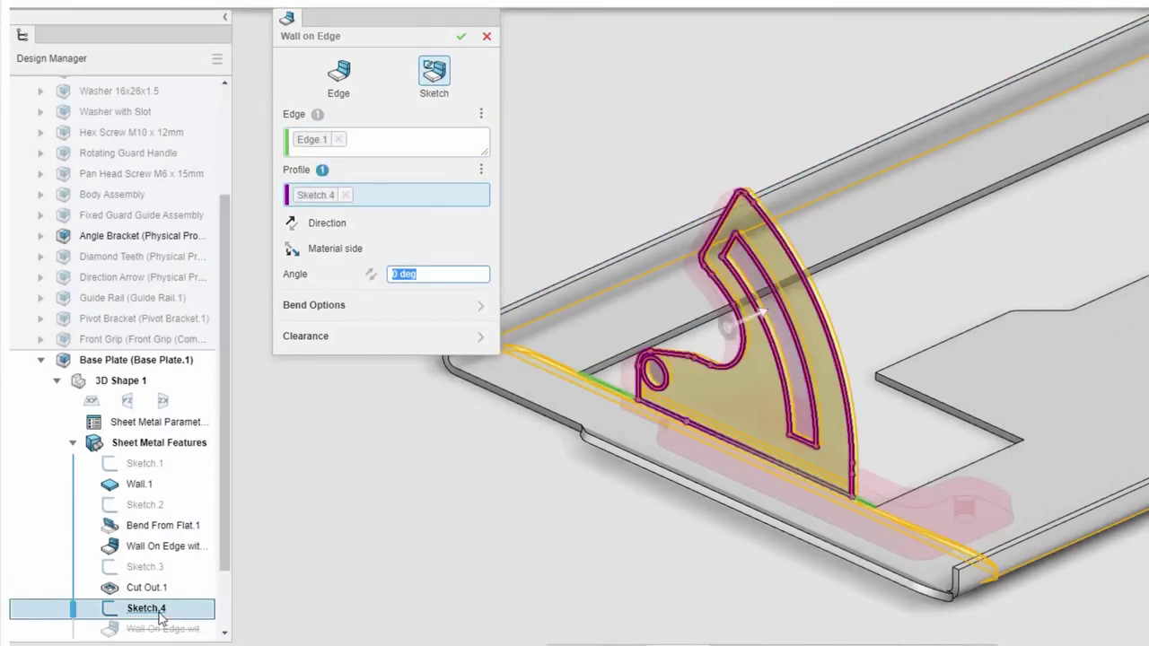
# Step: Override the wall's default bend settings and set both bend reliefs to Round relief
pyautogui.click(381, 307)
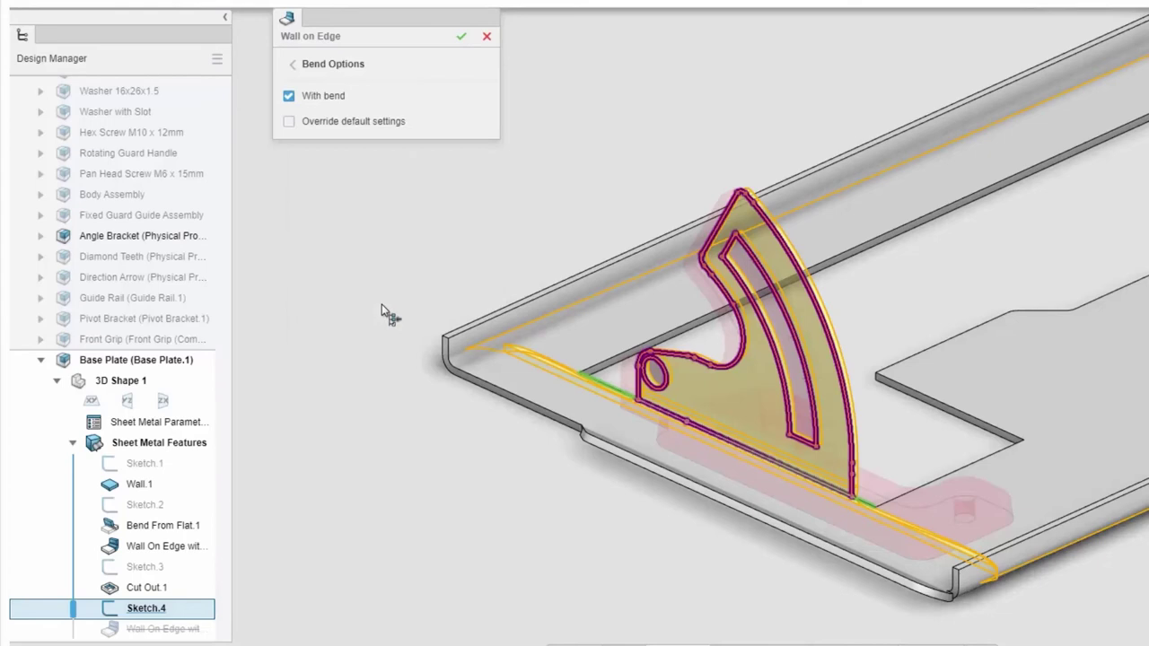
pyautogui.click(383, 123)
pyautogui.click(373, 189)
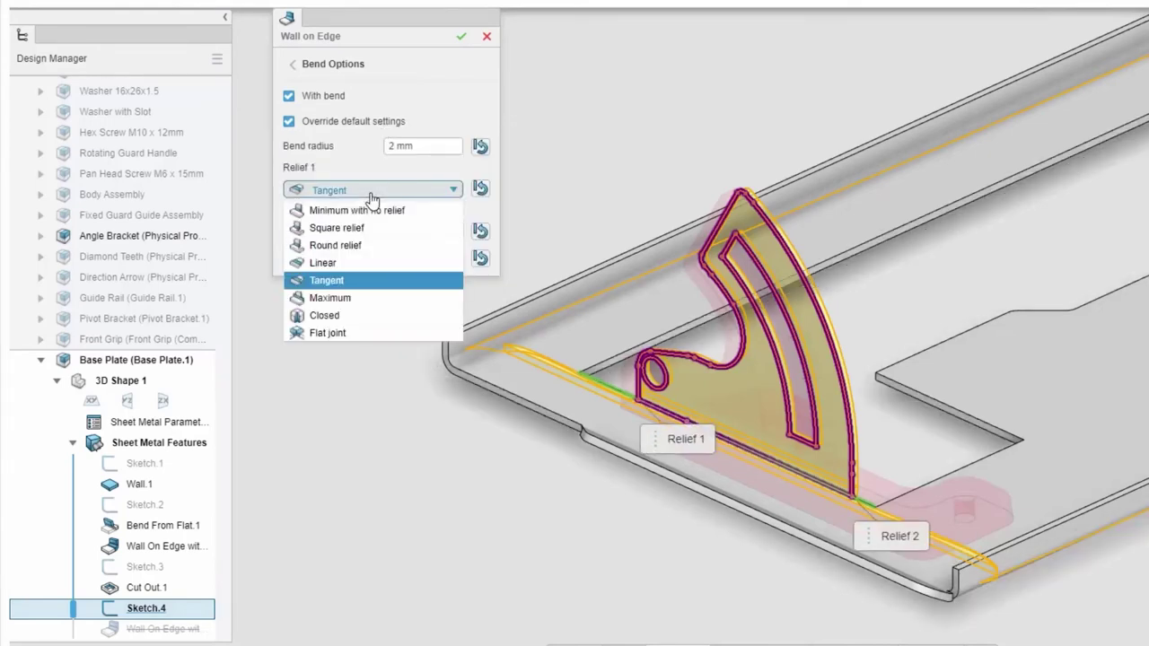
pyautogui.click(366, 246)
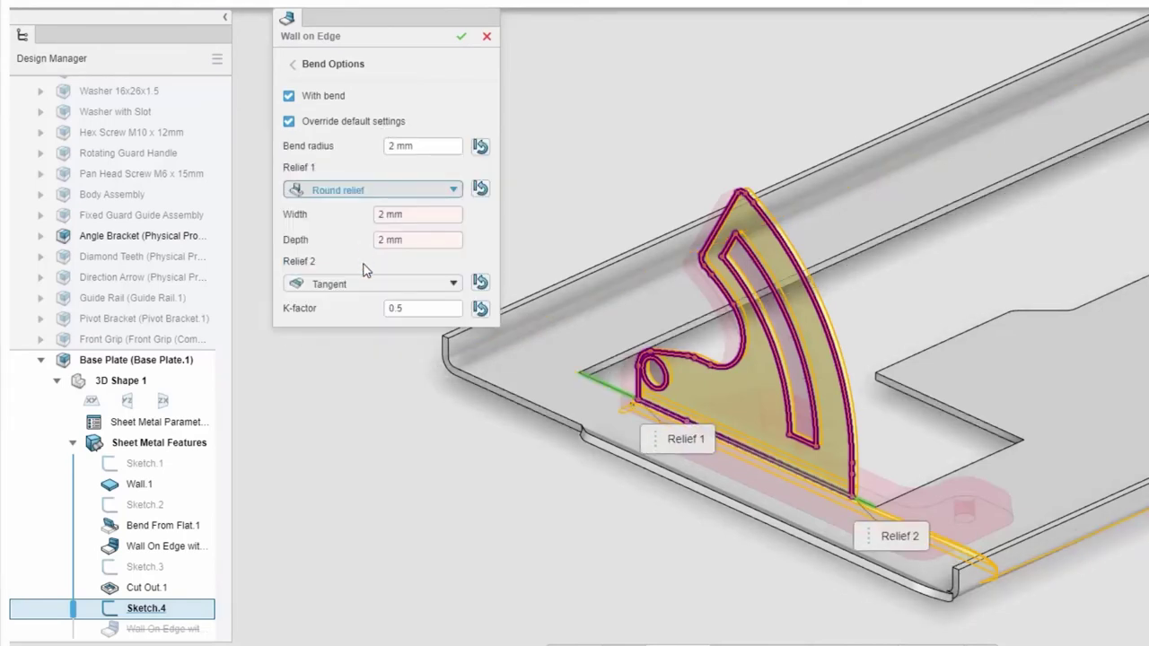
pyautogui.click(368, 283)
pyautogui.click(362, 339)
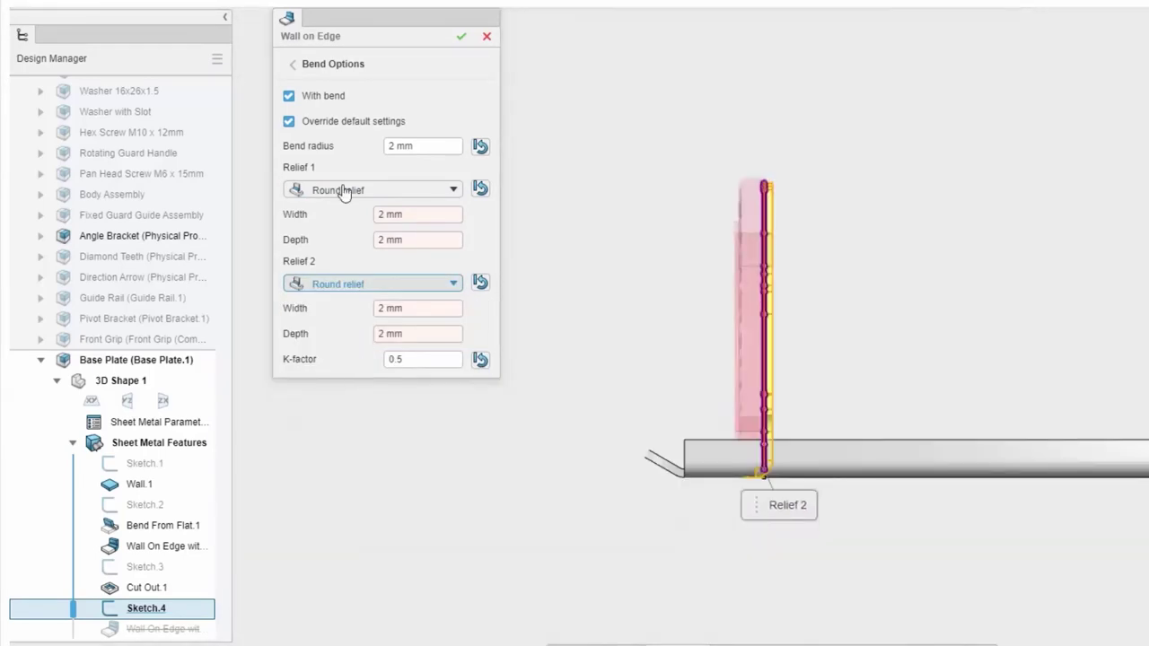
# Step: Flip the wall's material side and create it, and hide the original Angle Bracket
pyautogui.click(334, 64)
pyautogui.click(293, 251)
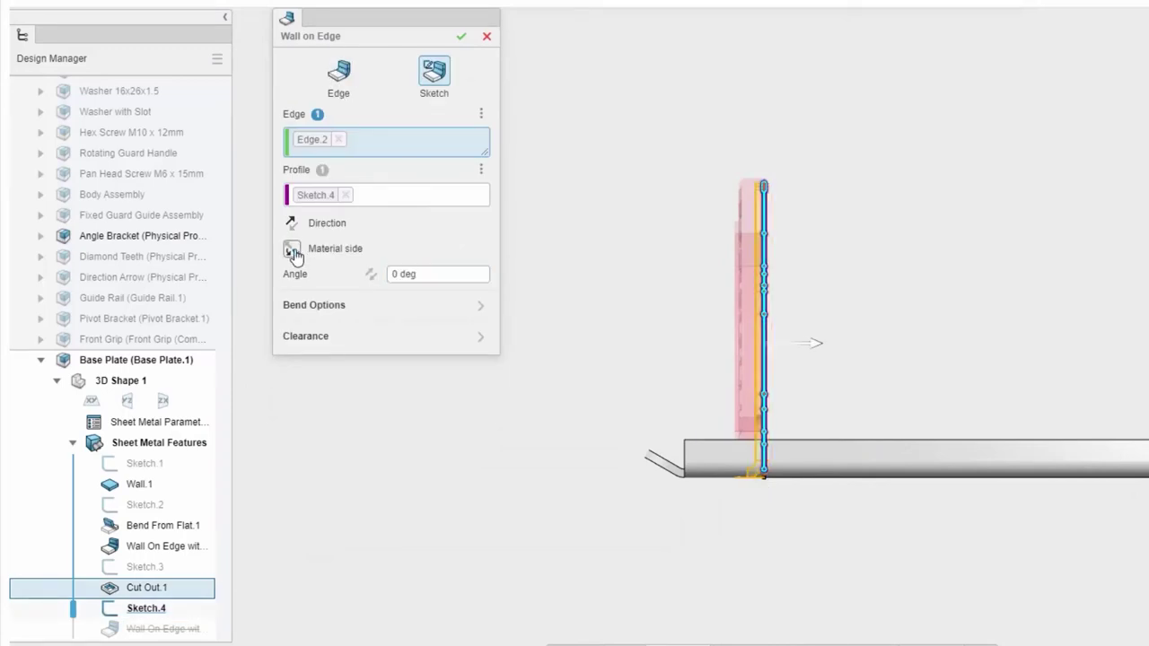
pyautogui.click(461, 37)
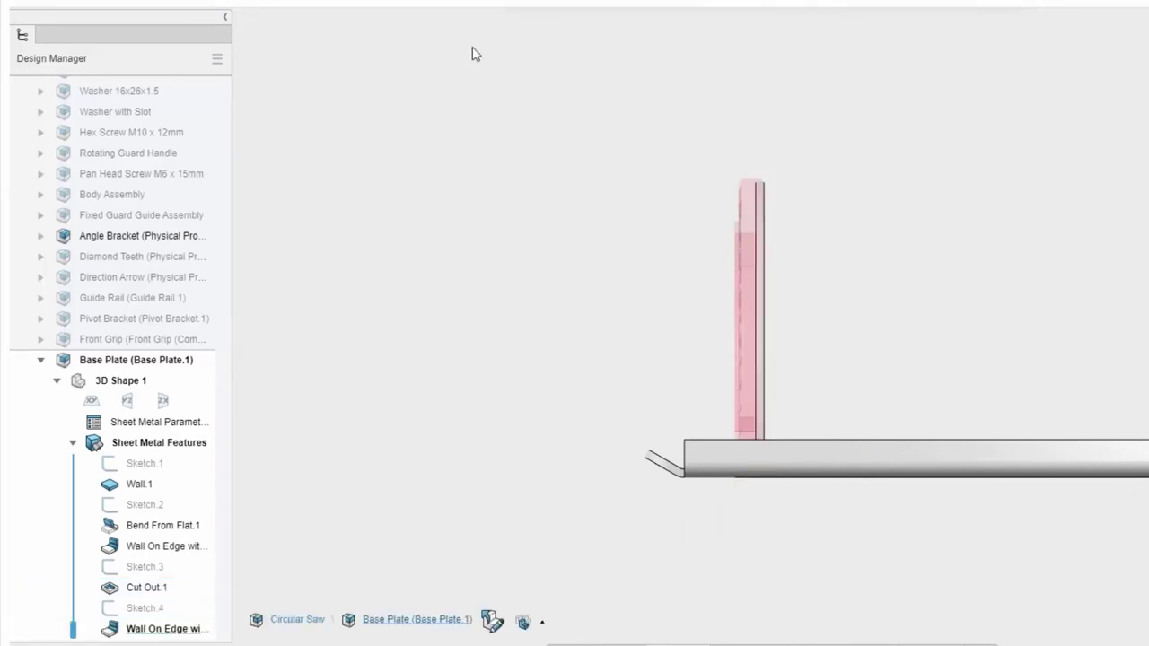
pyautogui.click(744, 230)
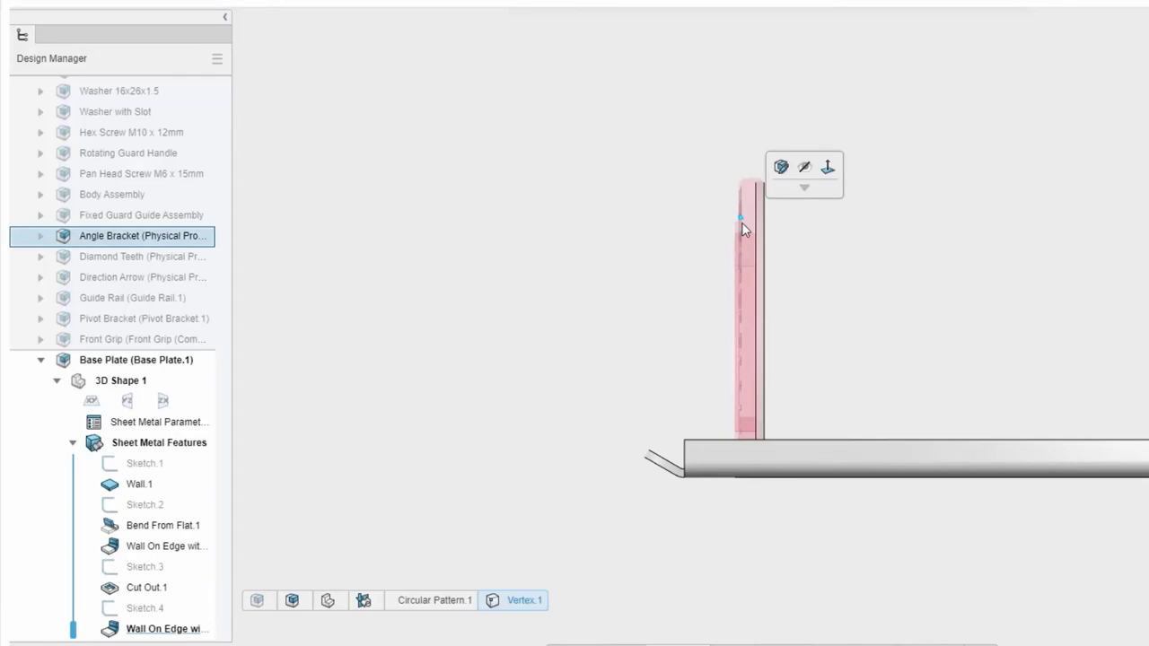
pyautogui.click(803, 169)
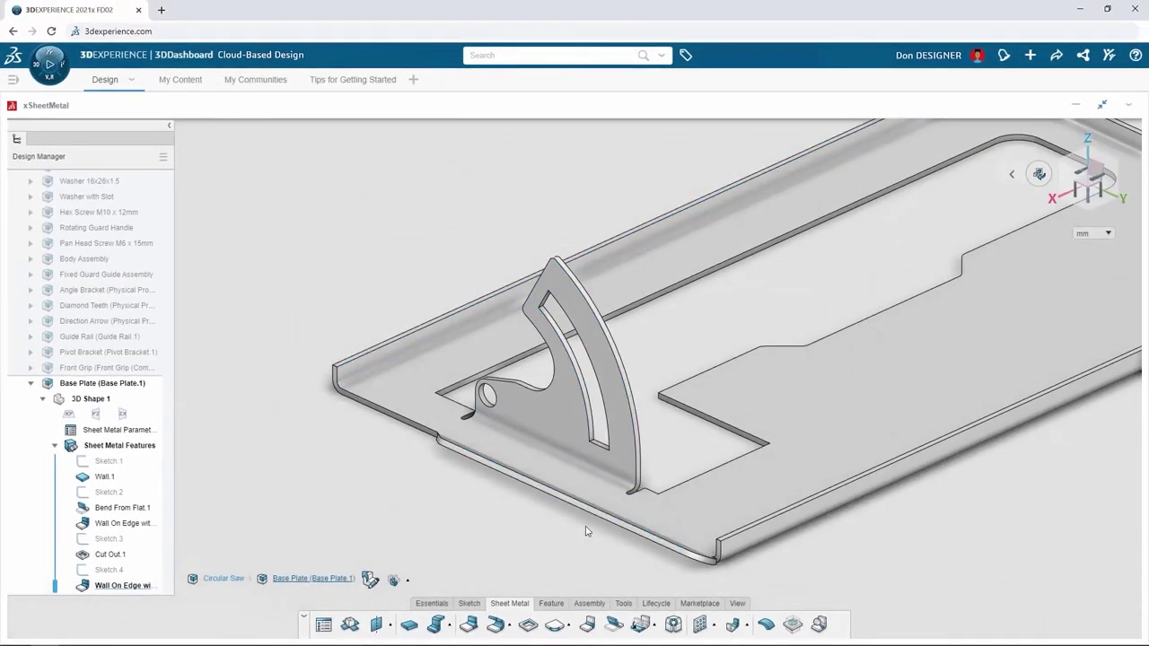
# Step: Unfold the base plate within the overlap check and examine the flat pattern for overlapping material
pyautogui.click(622, 604)
pyautogui.click(498, 626)
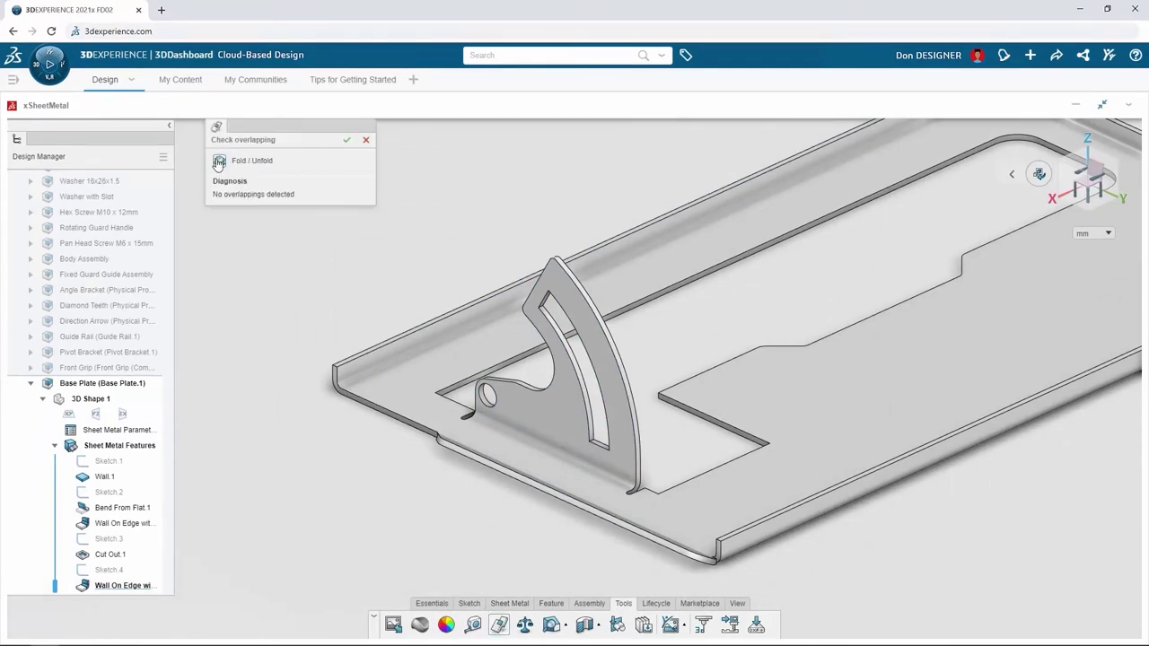
pyautogui.click(218, 161)
# Step: Measure the distance from the overlapping bracket tip to the adjacent cutout edge in the flat pattern
pyautogui.click(474, 625)
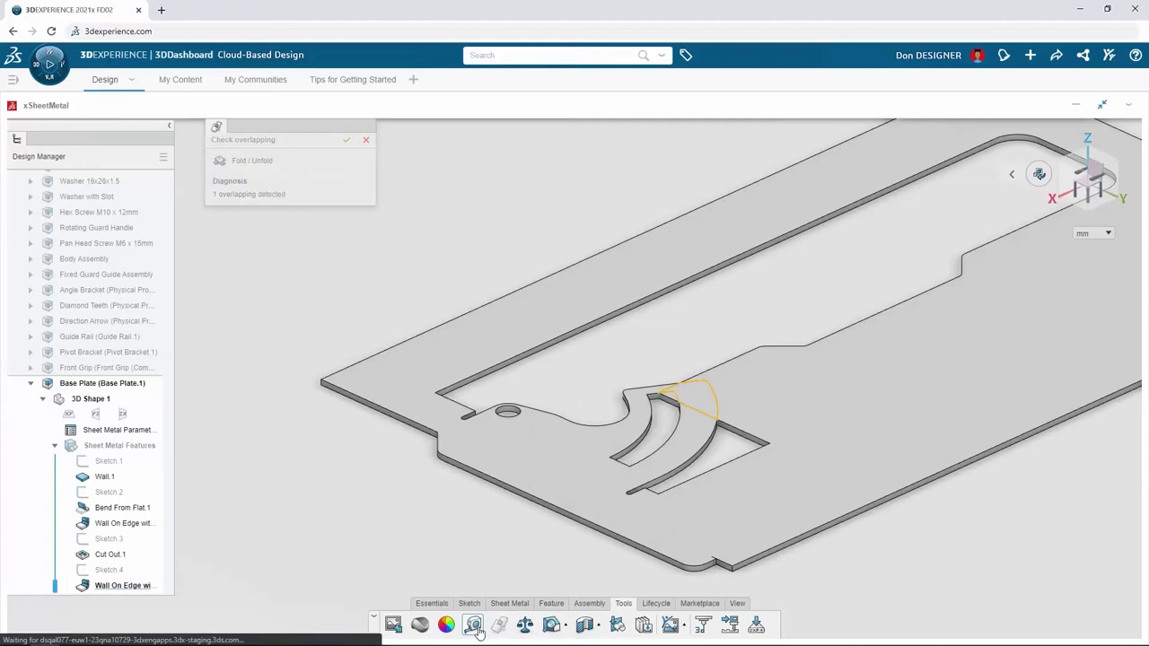
pyautogui.click(710, 384)
pyautogui.click(682, 401)
pyautogui.moveTo(681, 401); pyautogui.dragTo(649, 356)
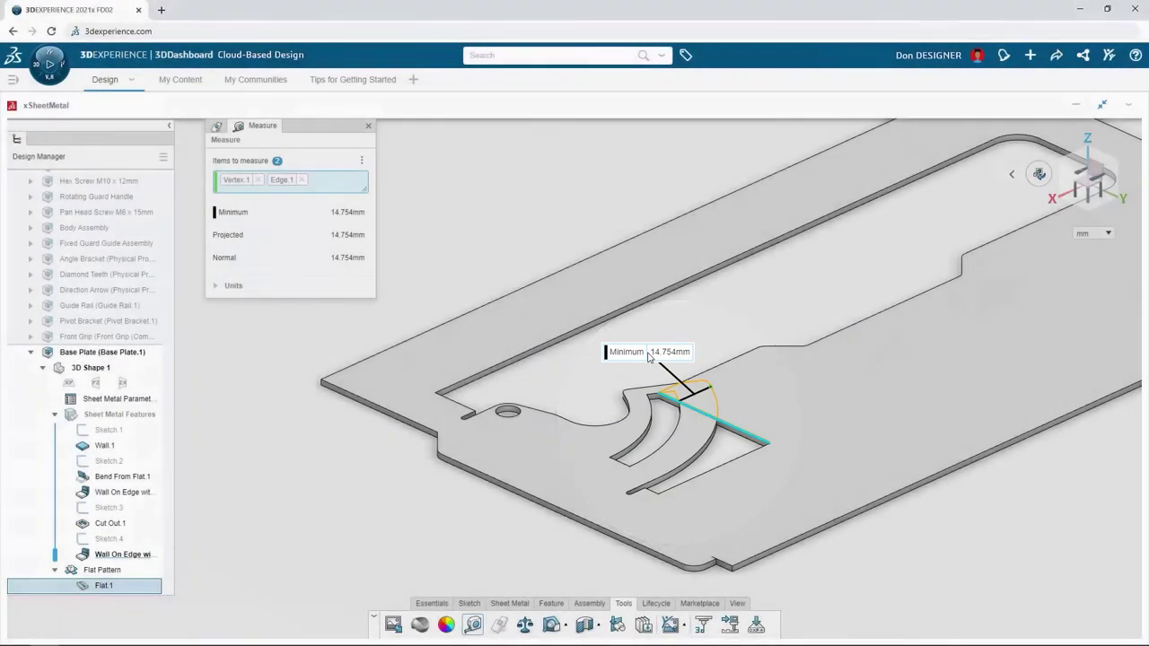
# Step: Edit the rectangular cutout's sketch, set its short side to 70 mm, and update the part
pyautogui.doubleClick(710, 482)
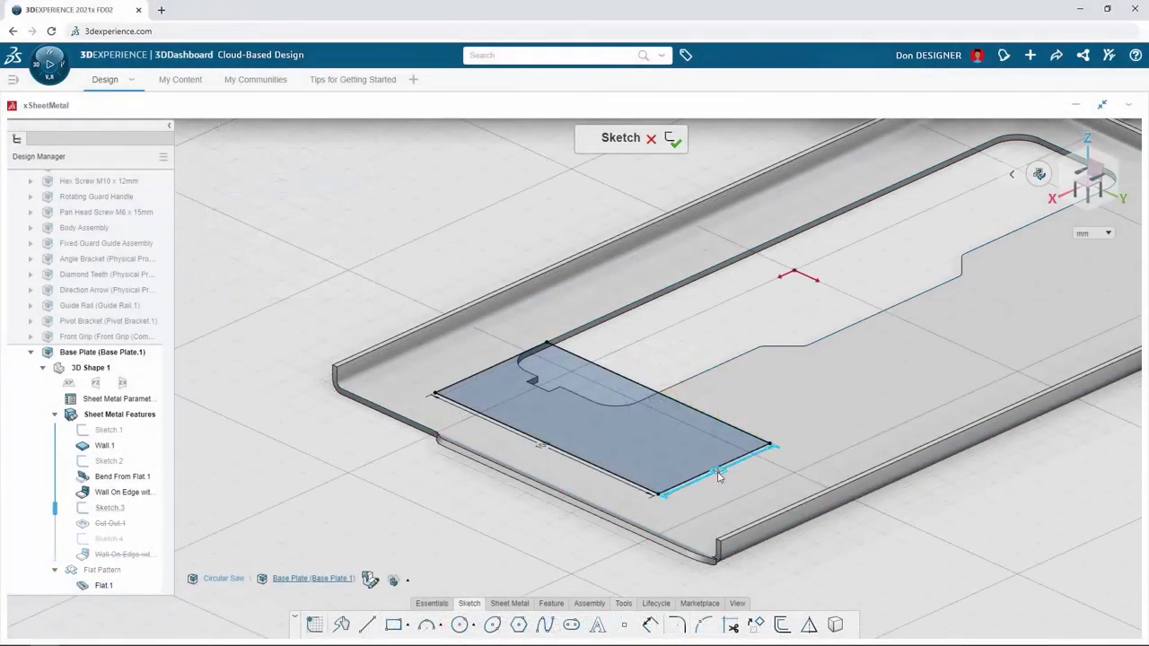
pyautogui.click(716, 473)
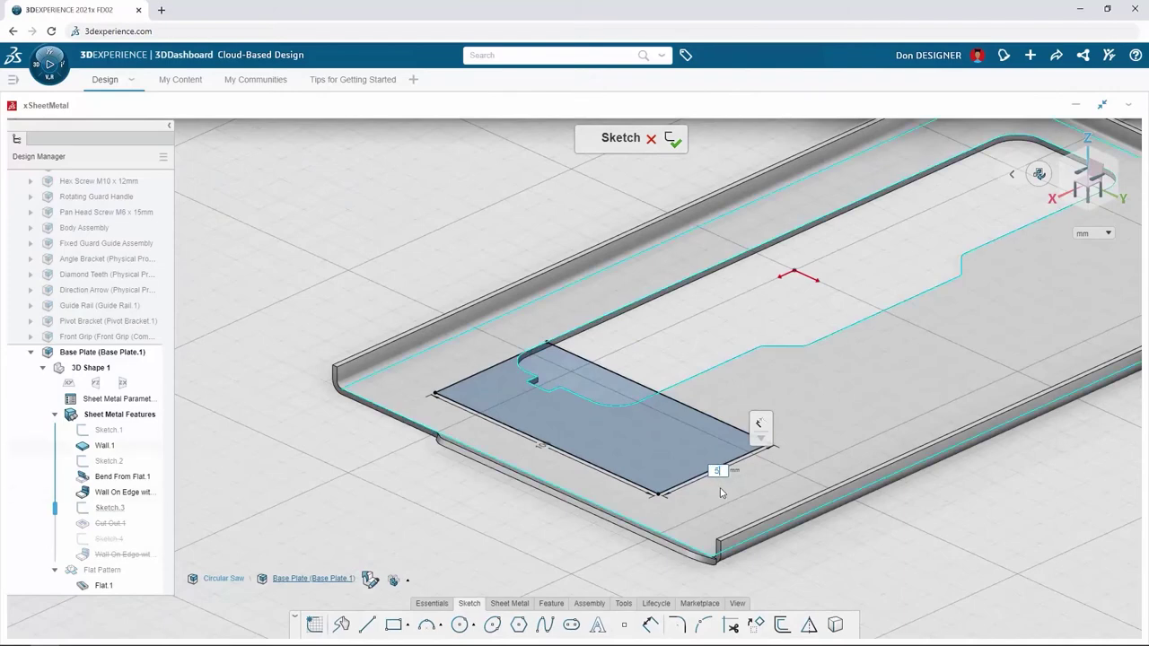
pyautogui.press('Return')
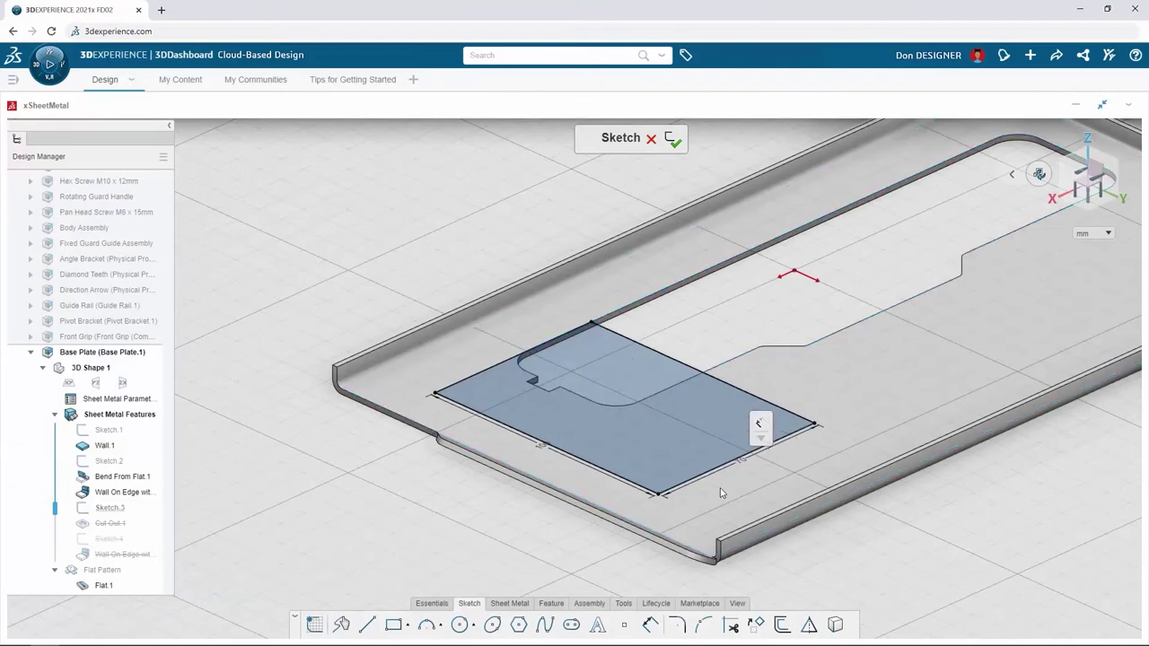
pyautogui.click(673, 139)
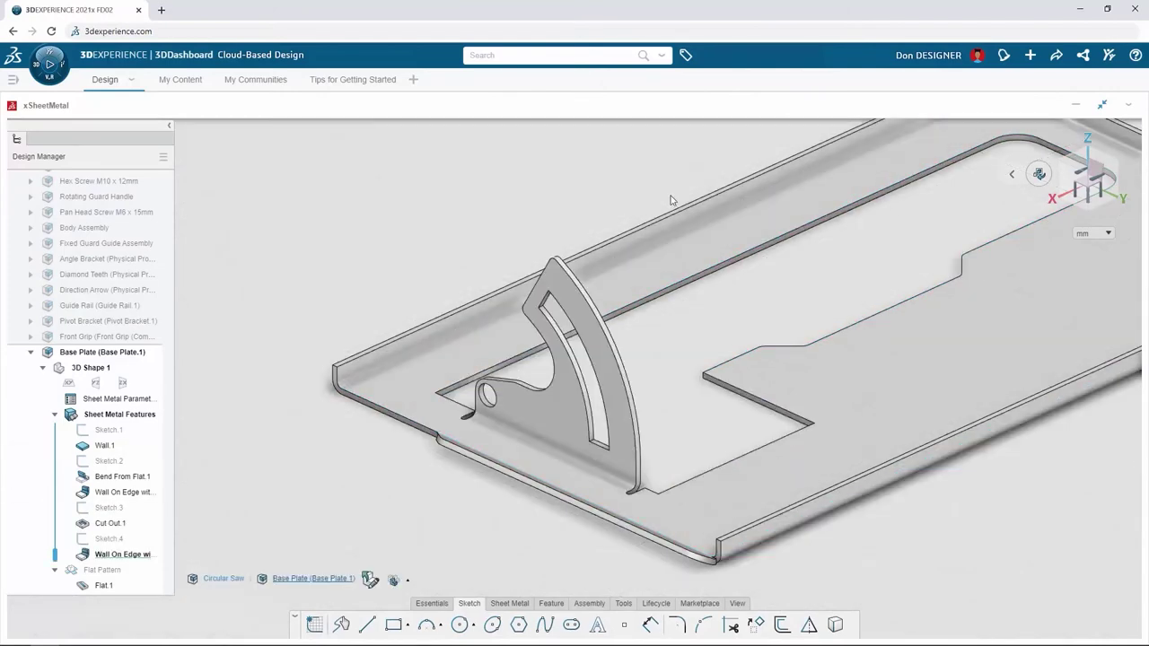
# Step: Unfold the base plate to examine the bracket's clearance in the enlarged cutout, and fold it back
pyautogui.click(678, 263)
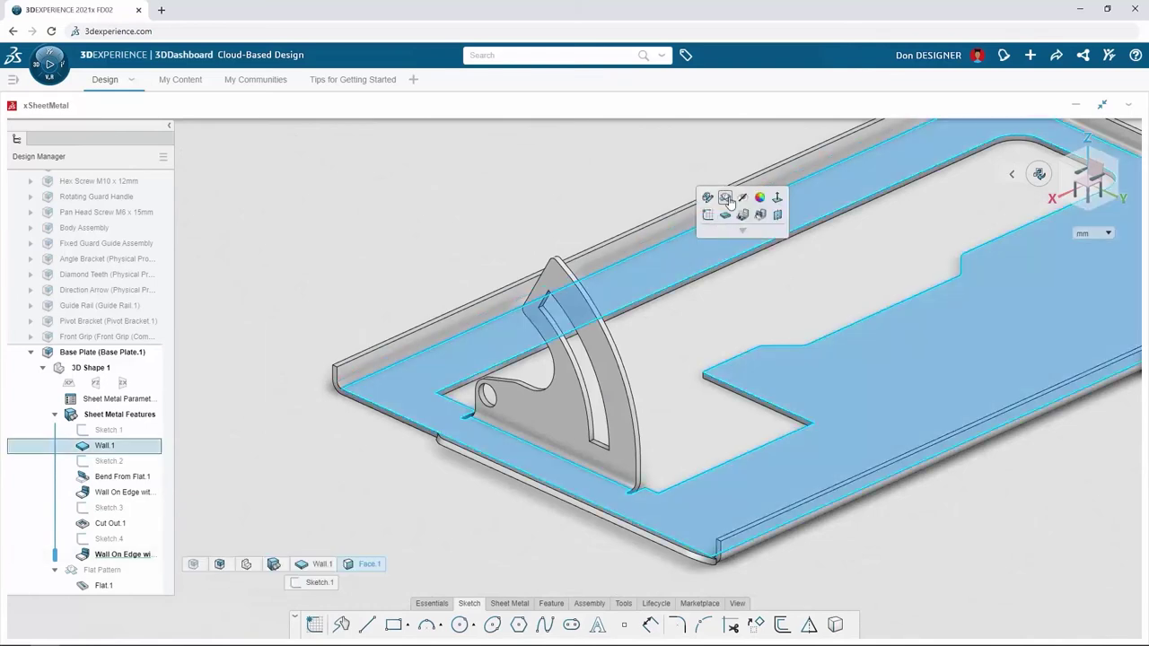
pyautogui.click(731, 202)
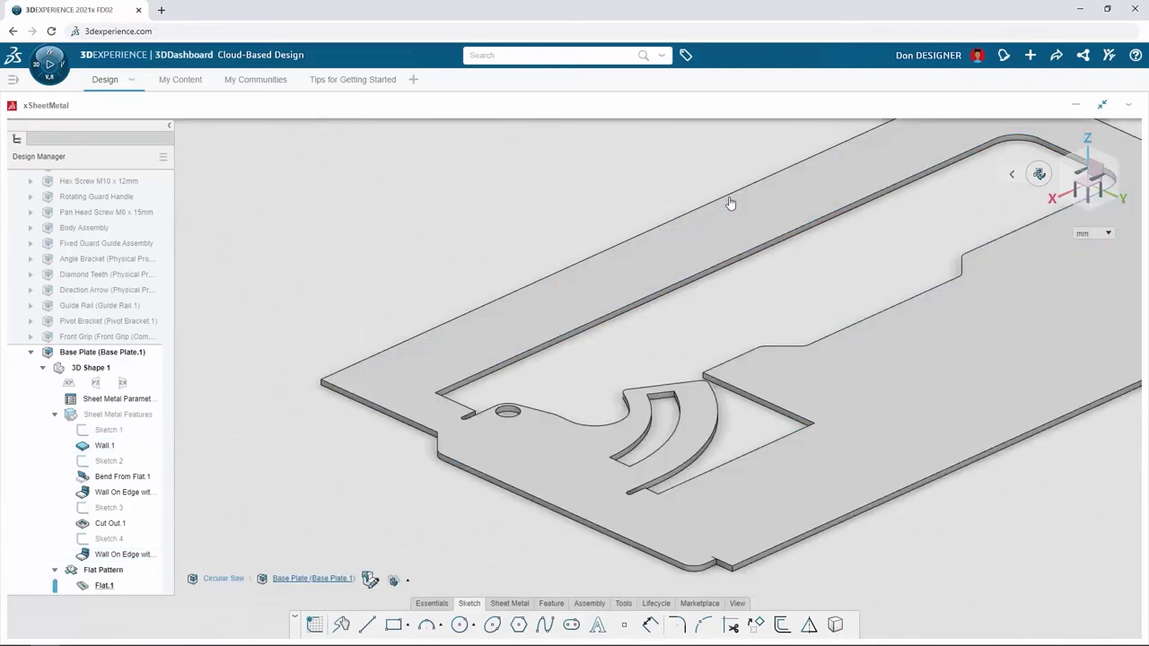
pyautogui.click(730, 199)
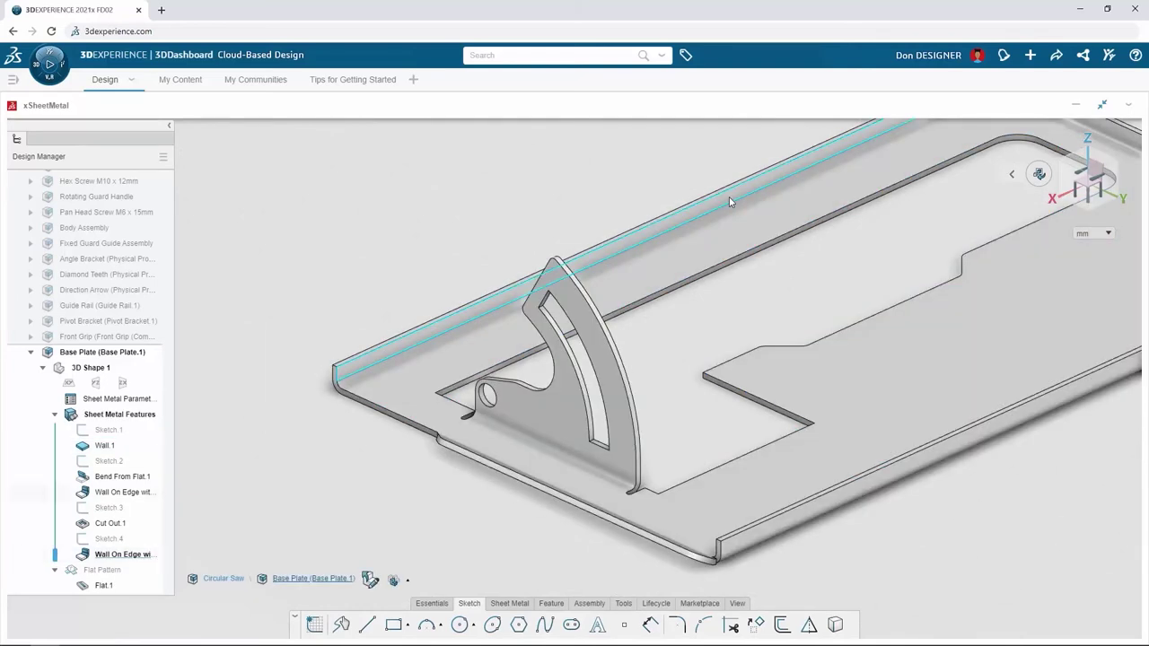
# Step: Round the edge walls' end corners and the rectangular cutout's corners with a 3 mm radius
pyautogui.click(517, 607)
pyautogui.write('3')
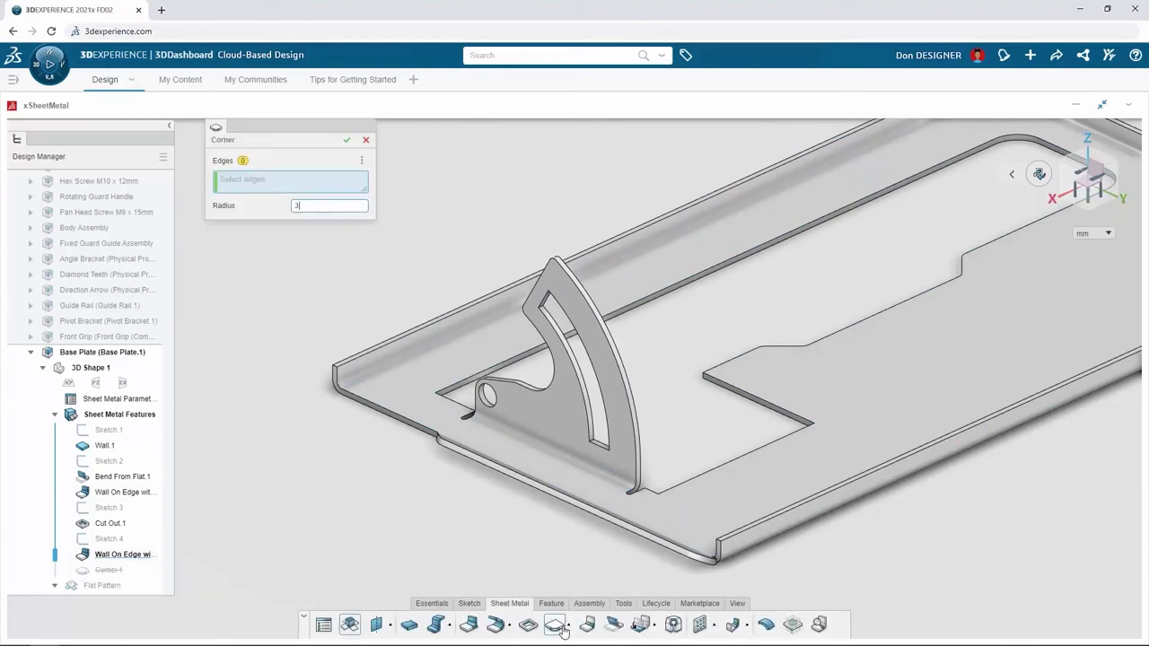
pyautogui.click(342, 377)
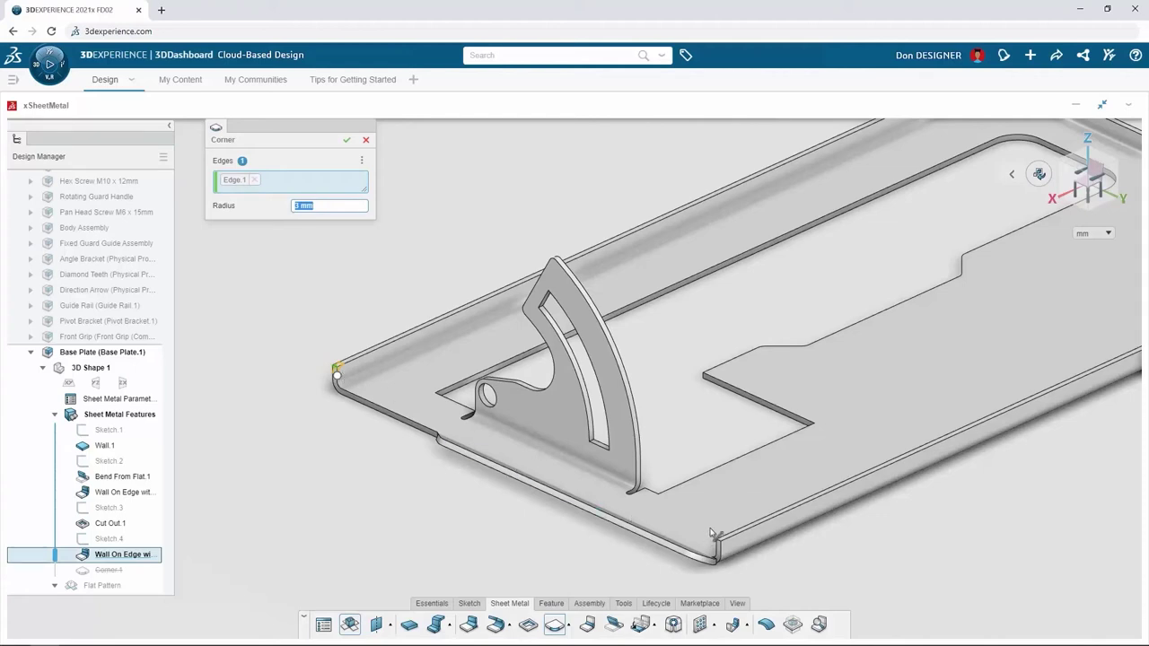
pyautogui.click(730, 553)
pyautogui.click(705, 379)
pyautogui.click(722, 398)
pyautogui.click(347, 139)
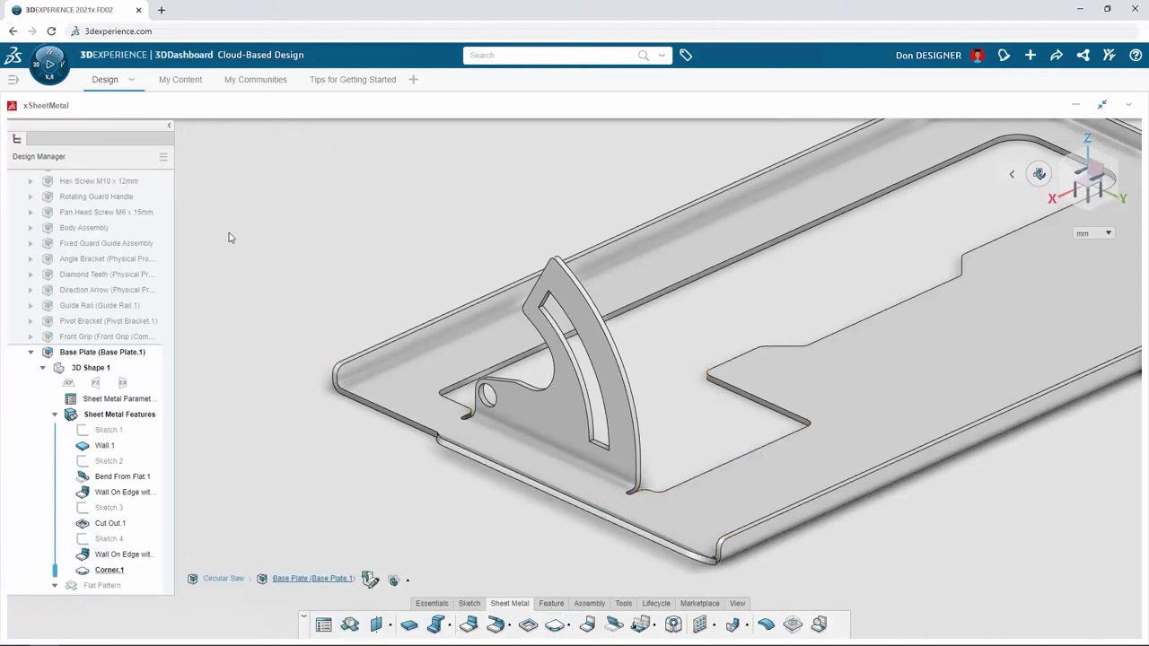
# Step: Show the Guide Rail and convert its end outline into a new sketch on the edge wall's outer face
pyautogui.click(108, 305)
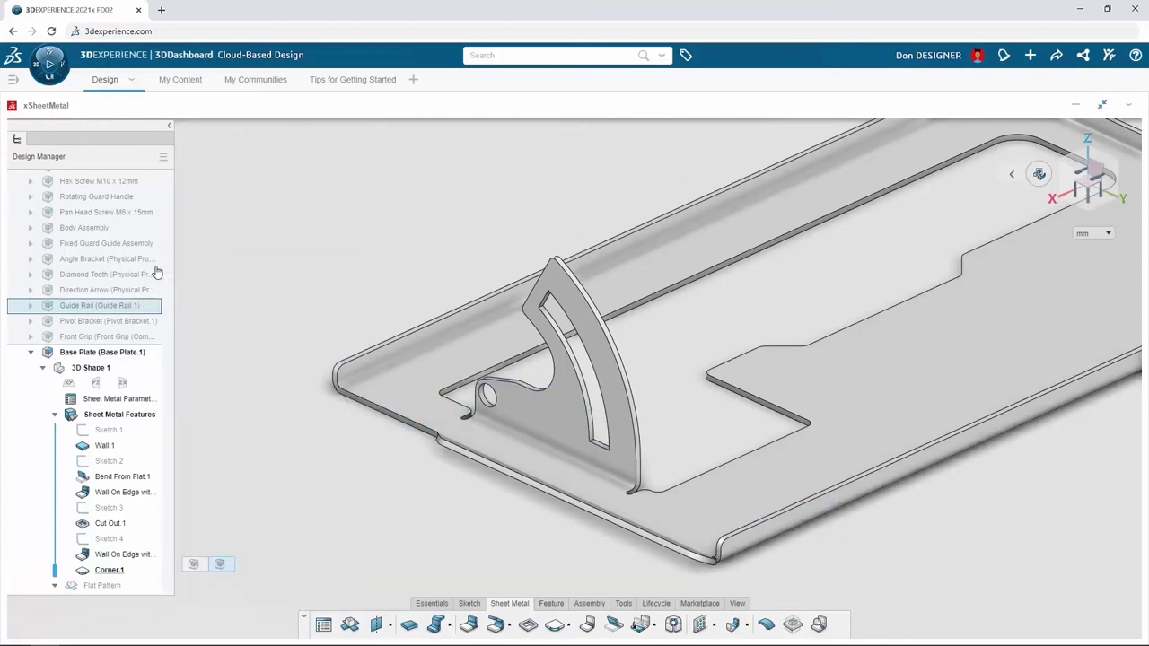
pyautogui.click(210, 277)
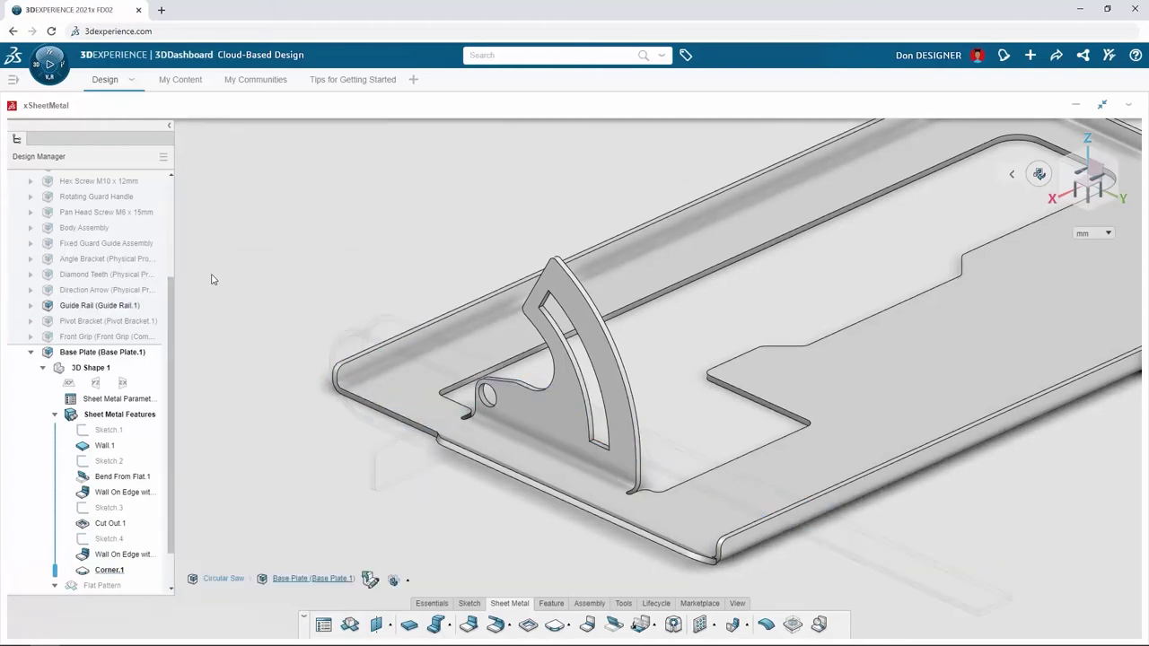
pyautogui.click(760, 536)
pyautogui.click(785, 498)
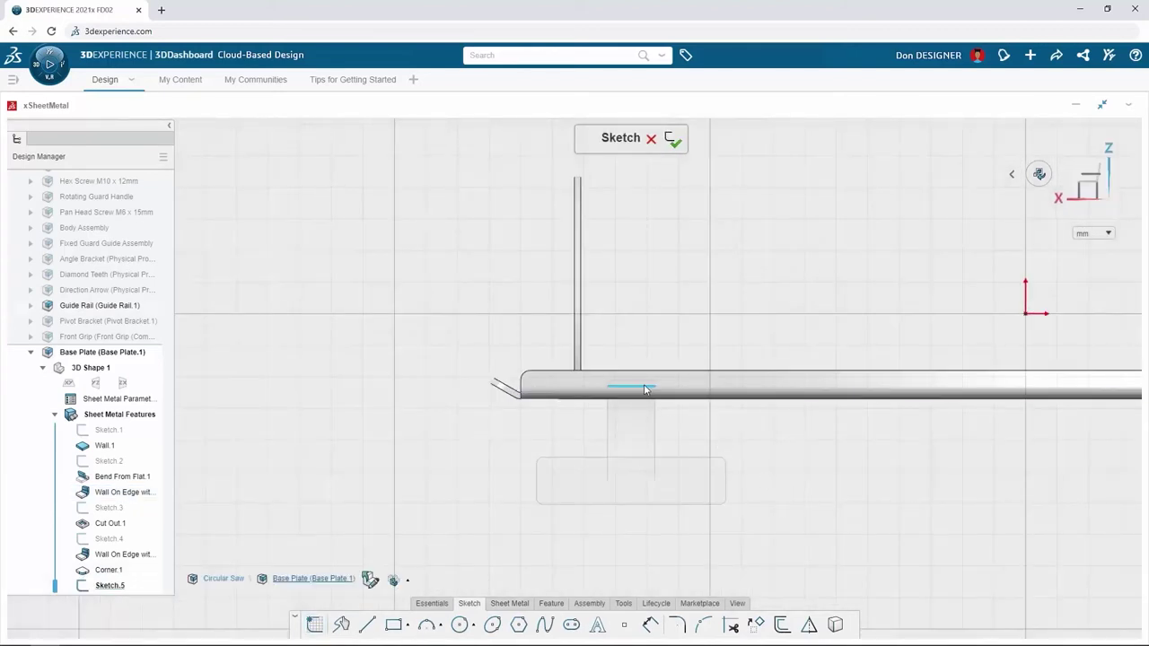
pyautogui.click(671, 350)
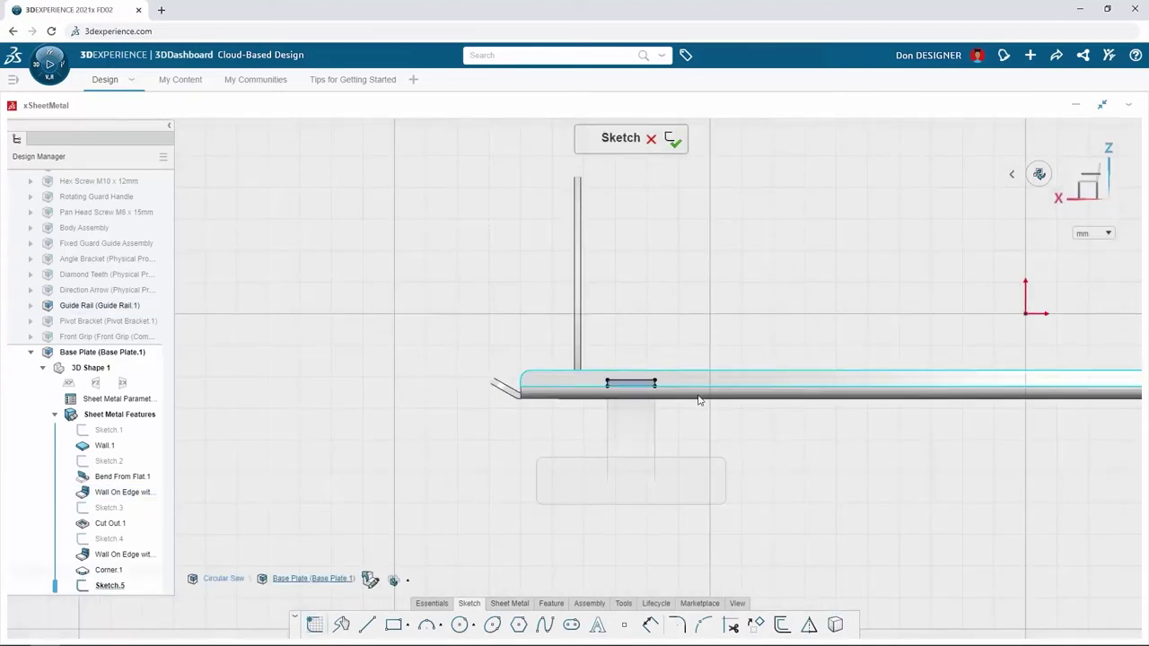
# Step: Offset the converted guide rail outline by 1 mm as a chain and finish the sketch
pyautogui.click(784, 625)
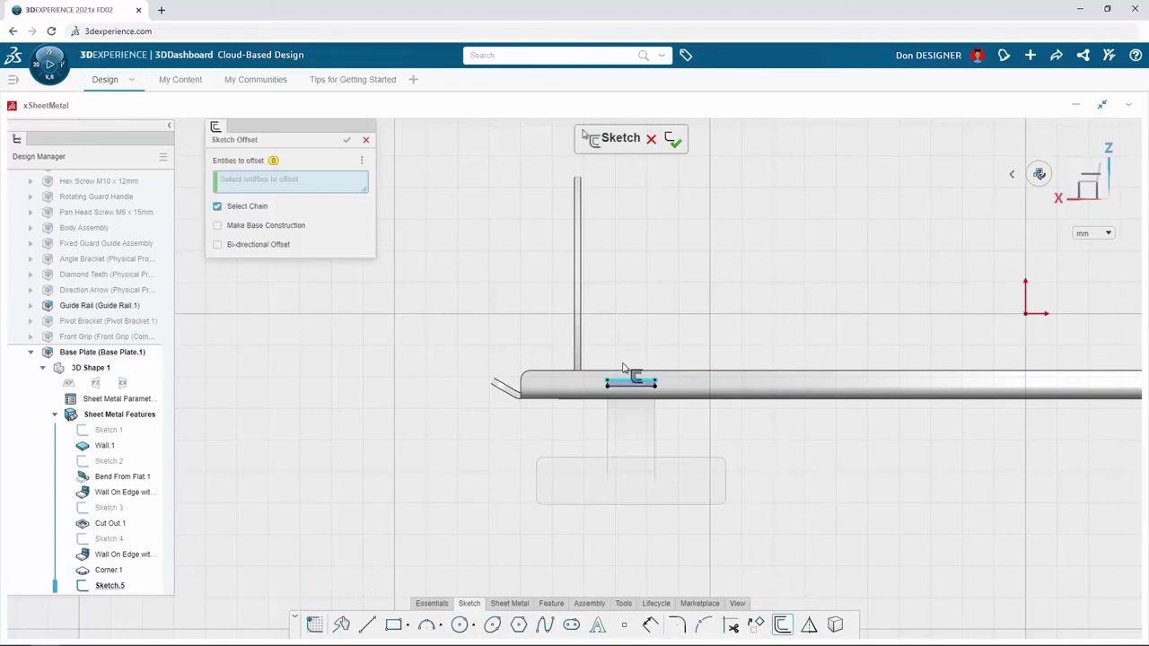
pyautogui.click(671, 412)
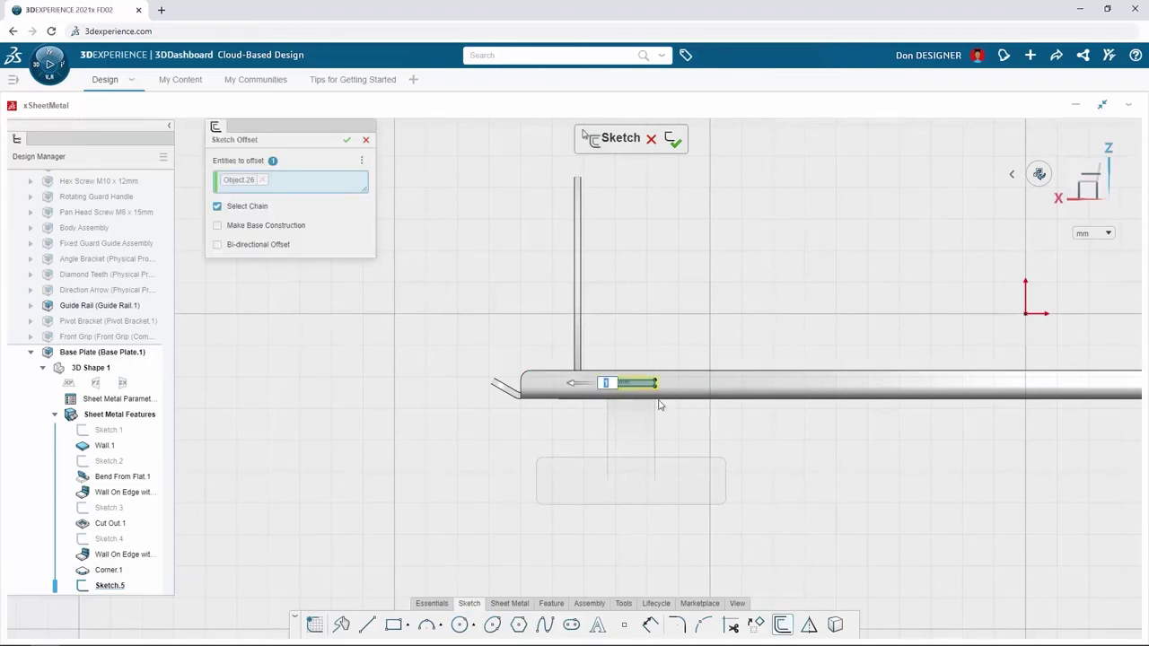
pyautogui.click(672, 139)
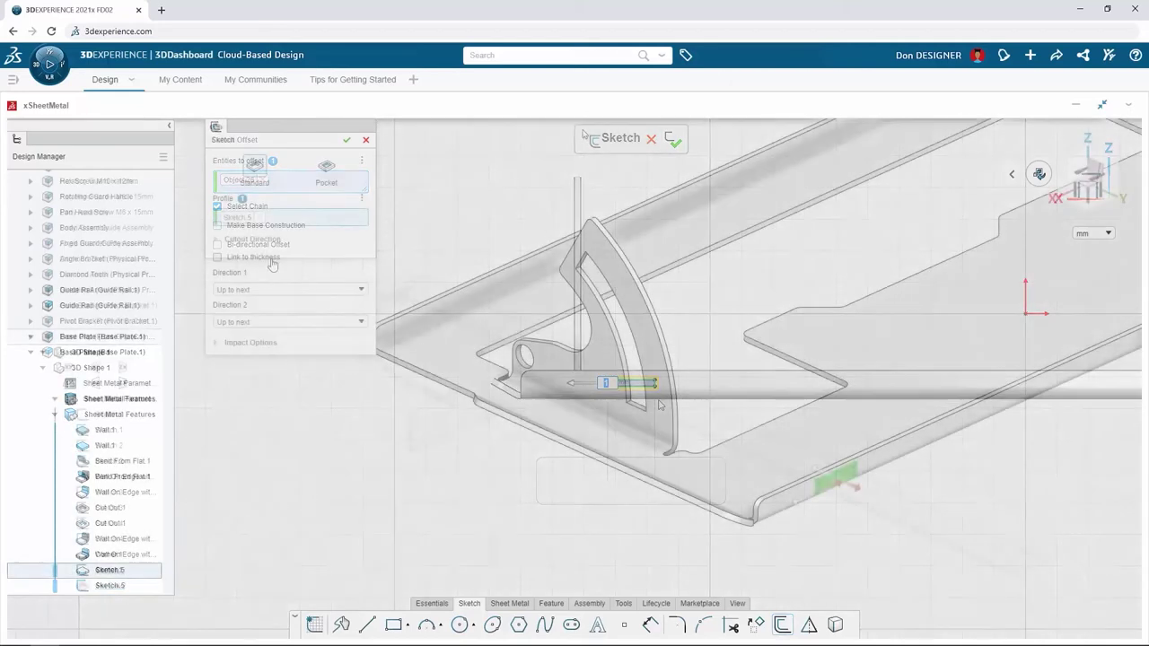
# Step: Create a standard cutout from the offset guide rail sketch, Direction 1 Up to next and Direction 2 Up to last
pyautogui.click(287, 321)
pyautogui.click(282, 367)
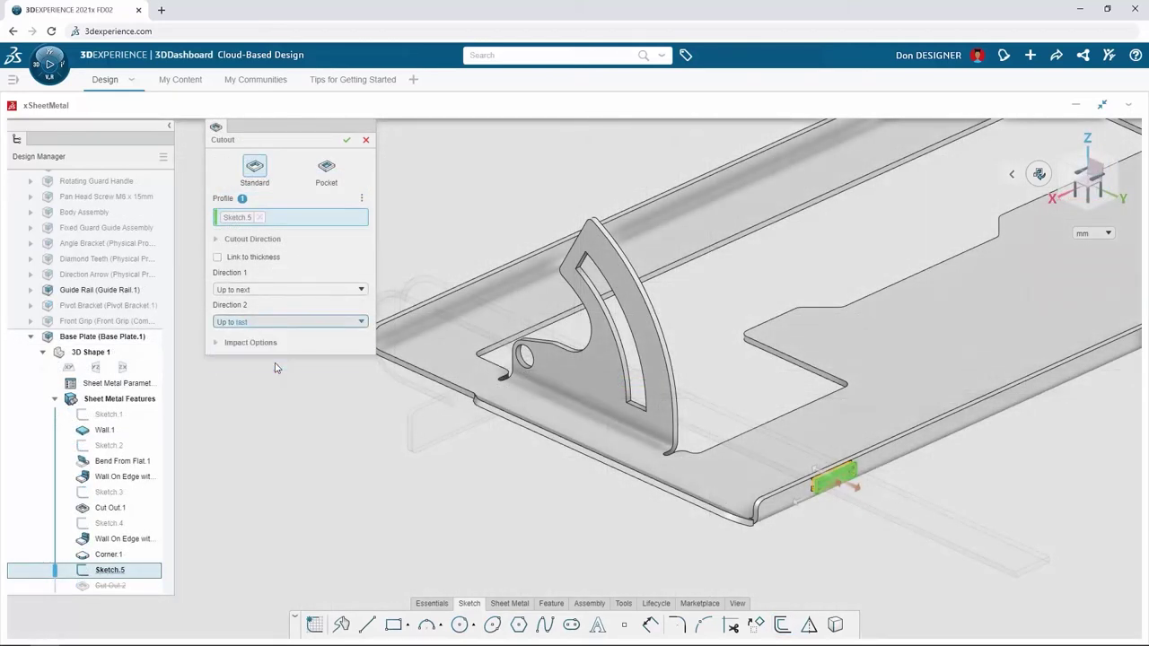
pyautogui.click(346, 141)
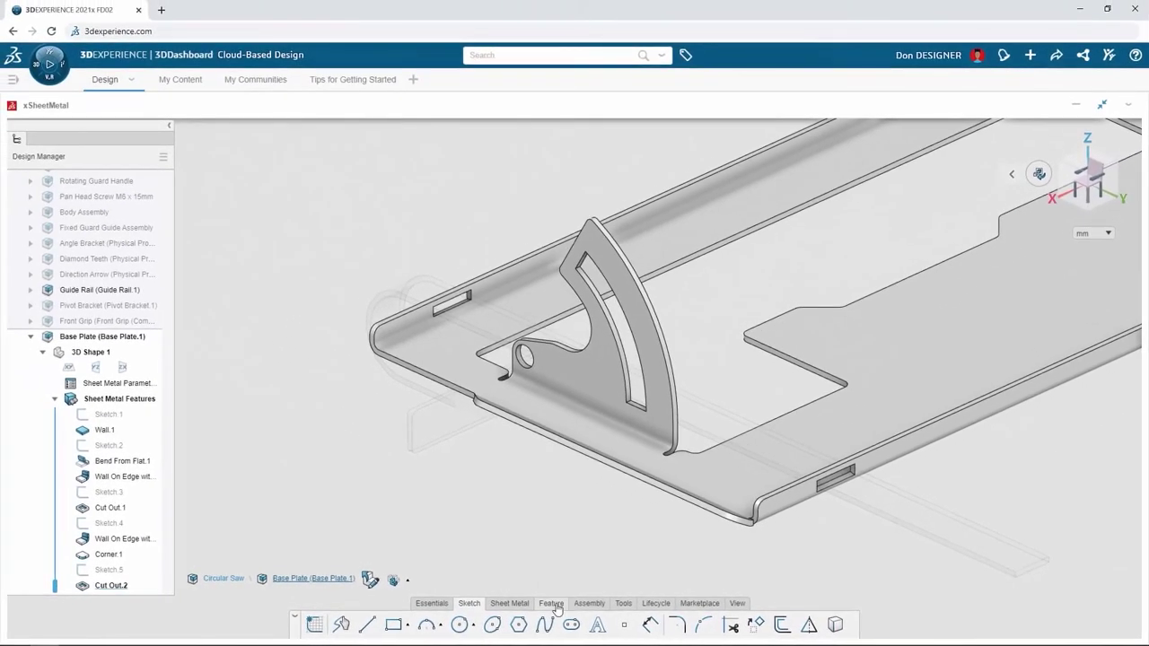
# Step: Insert the Guide Rail Form component as geometry into the Base Plate, finding it with the search term "form"
pyautogui.click(554, 606)
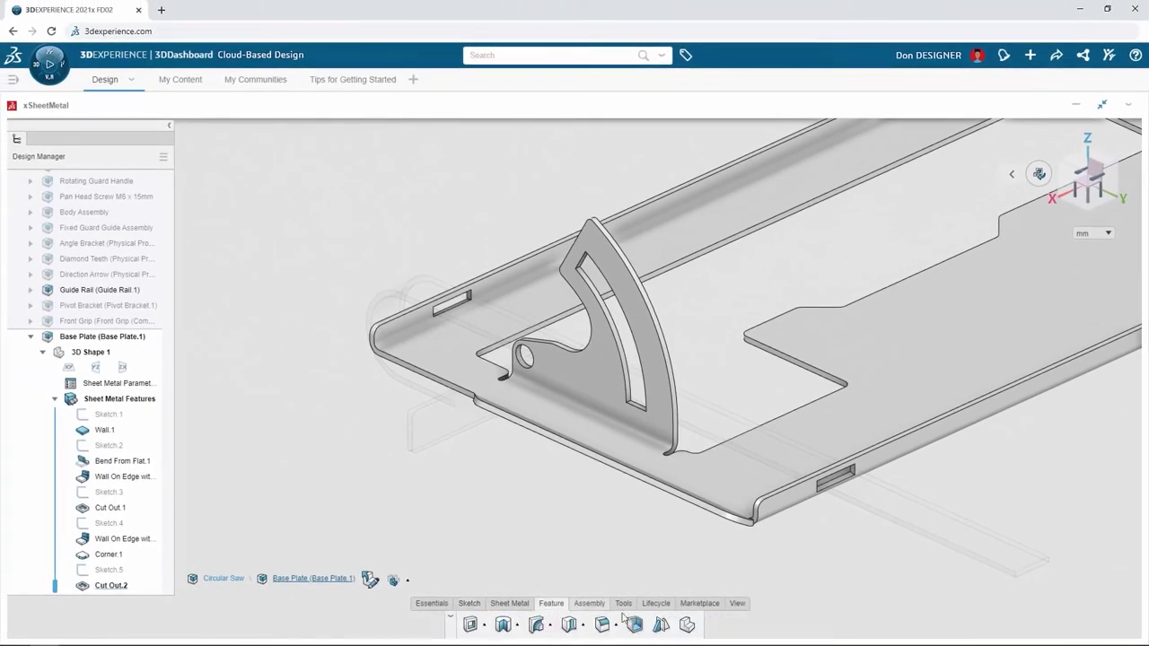
pyautogui.click(687, 625)
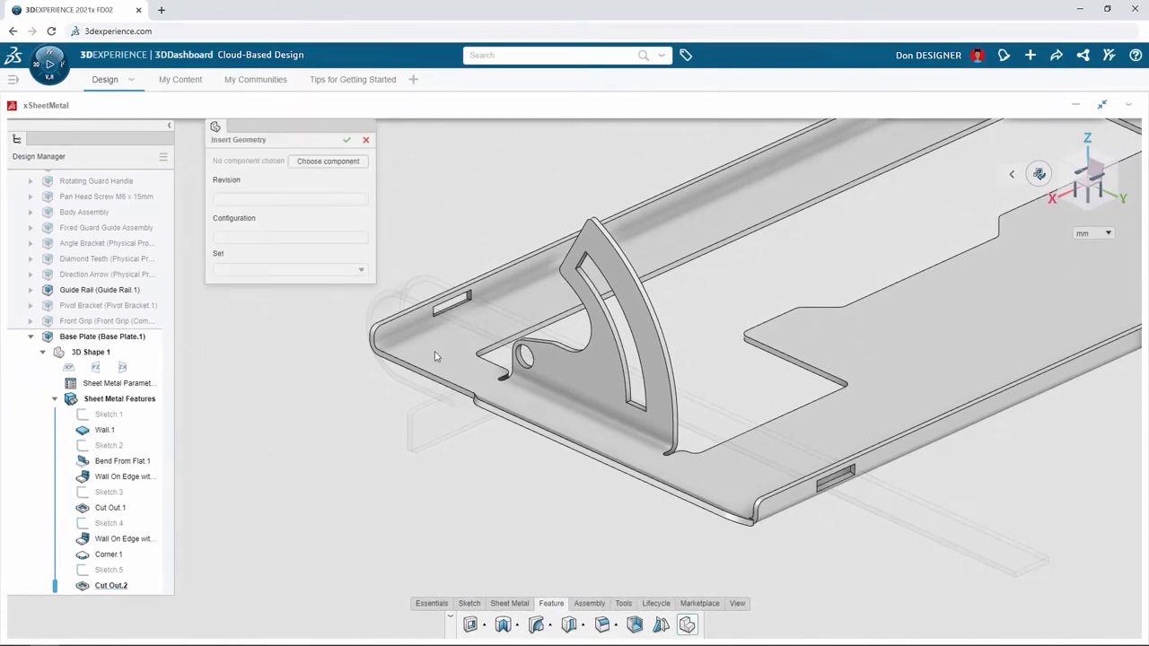
pyautogui.click(357, 165)
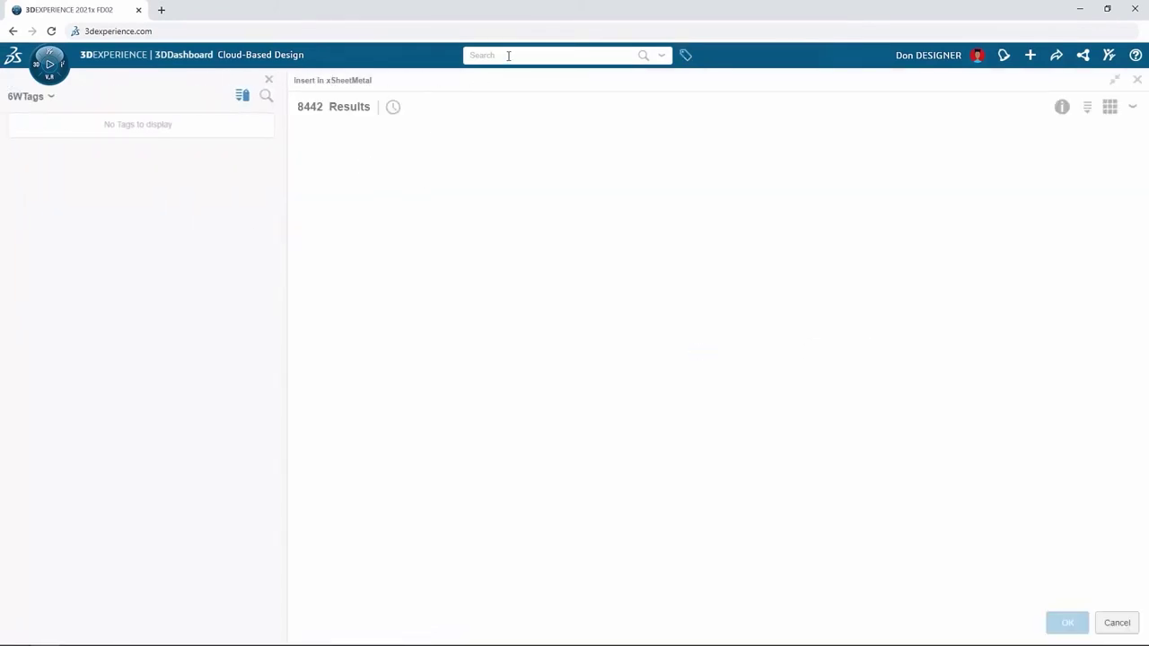
pyautogui.click(508, 56)
pyautogui.write('form')
pyautogui.press('Return')
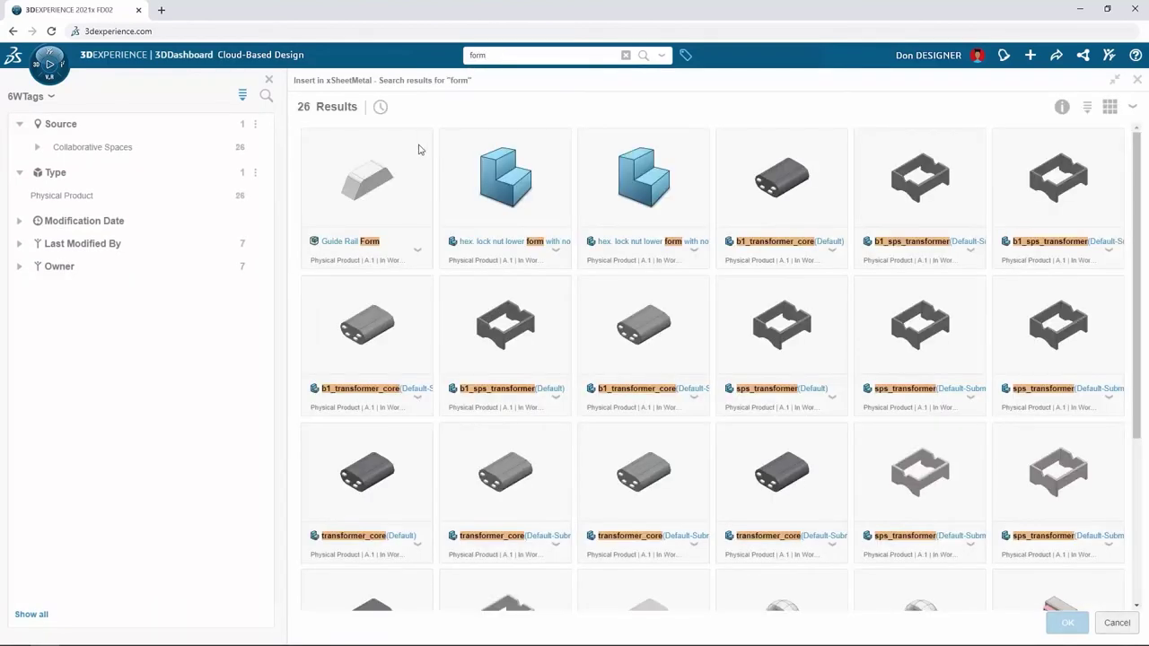
pyautogui.doubleClick(387, 207)
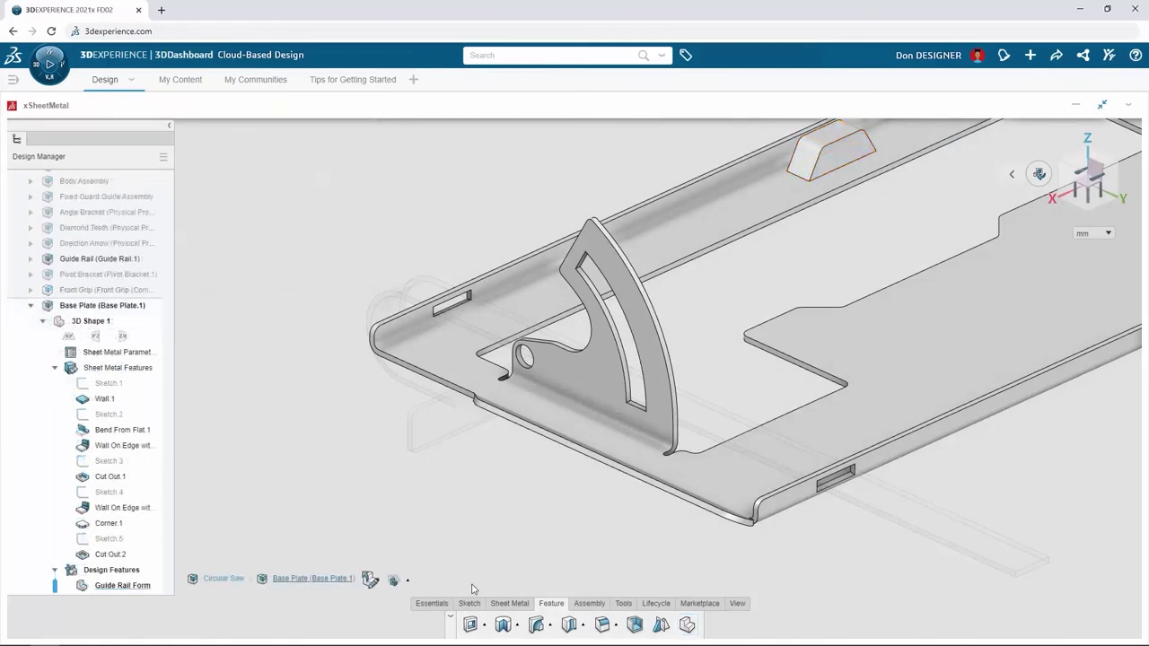
# Step: Sketch a single point on the base plate's main face, beside the edge wall with the guide rail opening
pyautogui.click(470, 604)
pyautogui.click(624, 625)
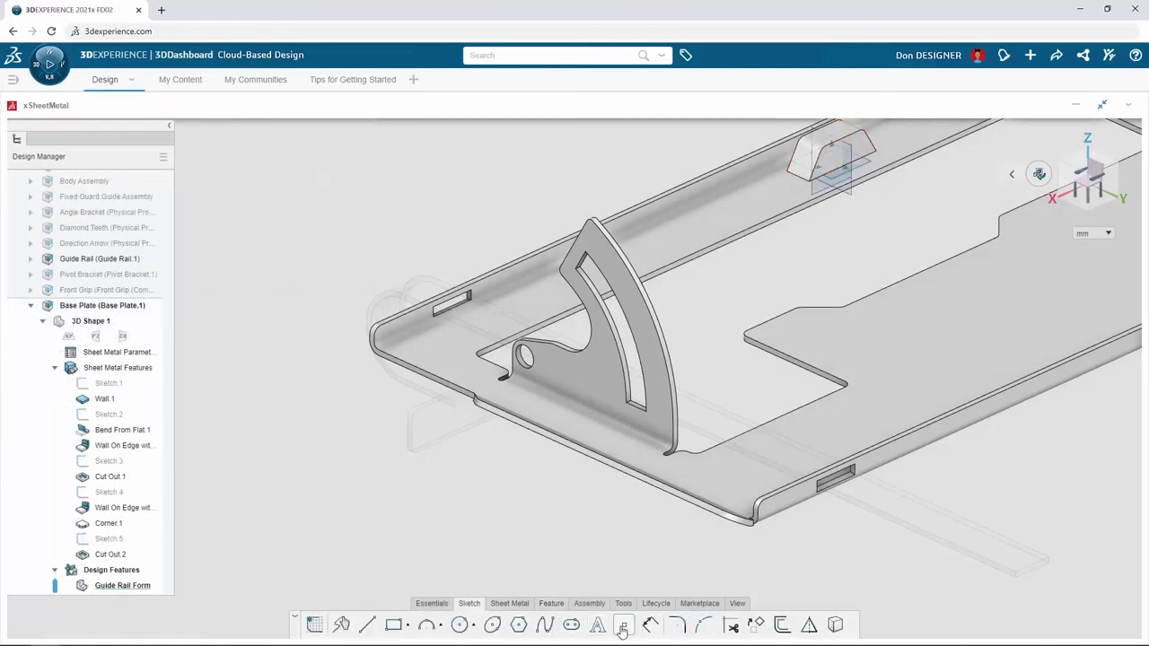
pyautogui.click(741, 482)
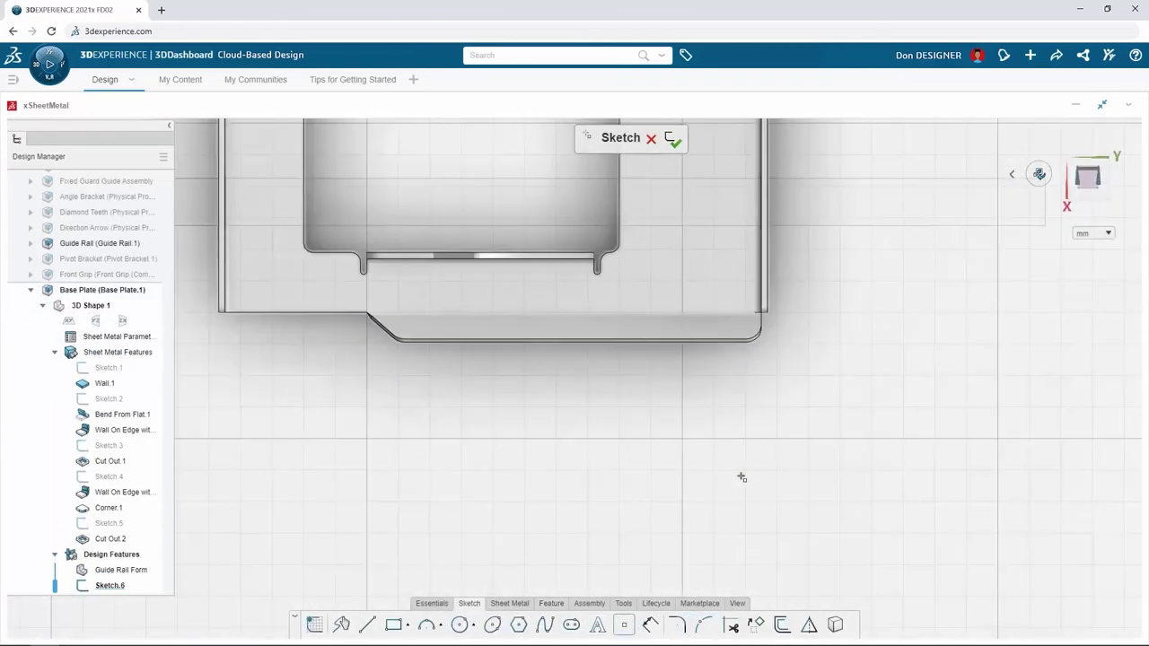
pyautogui.click(688, 203)
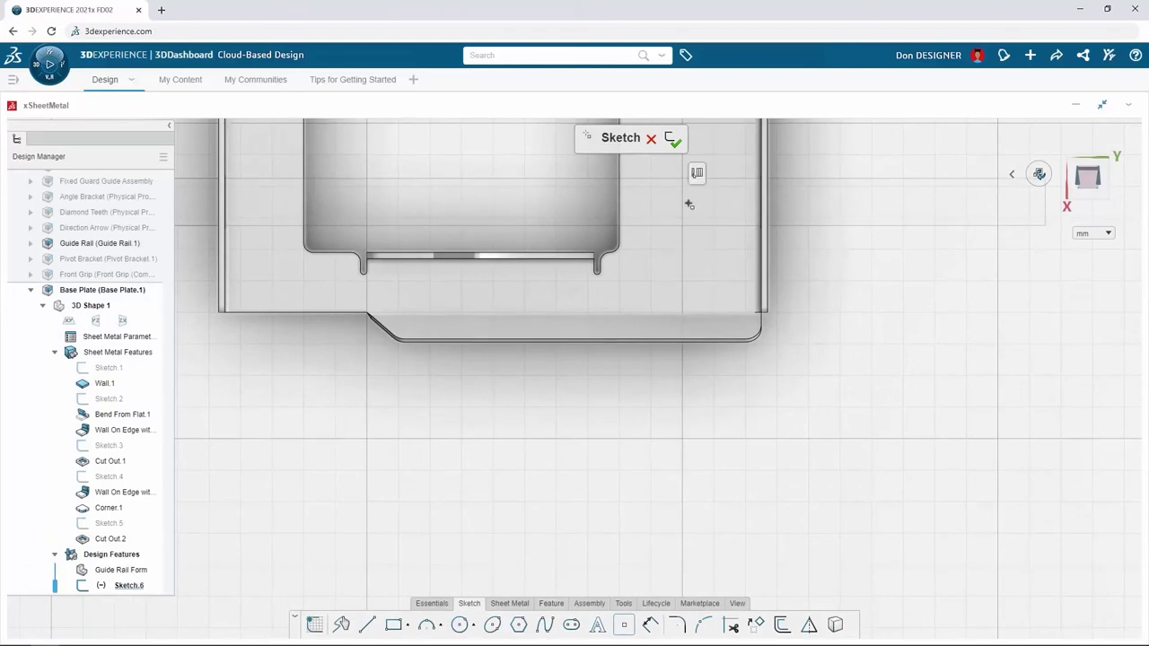
pyautogui.click(673, 140)
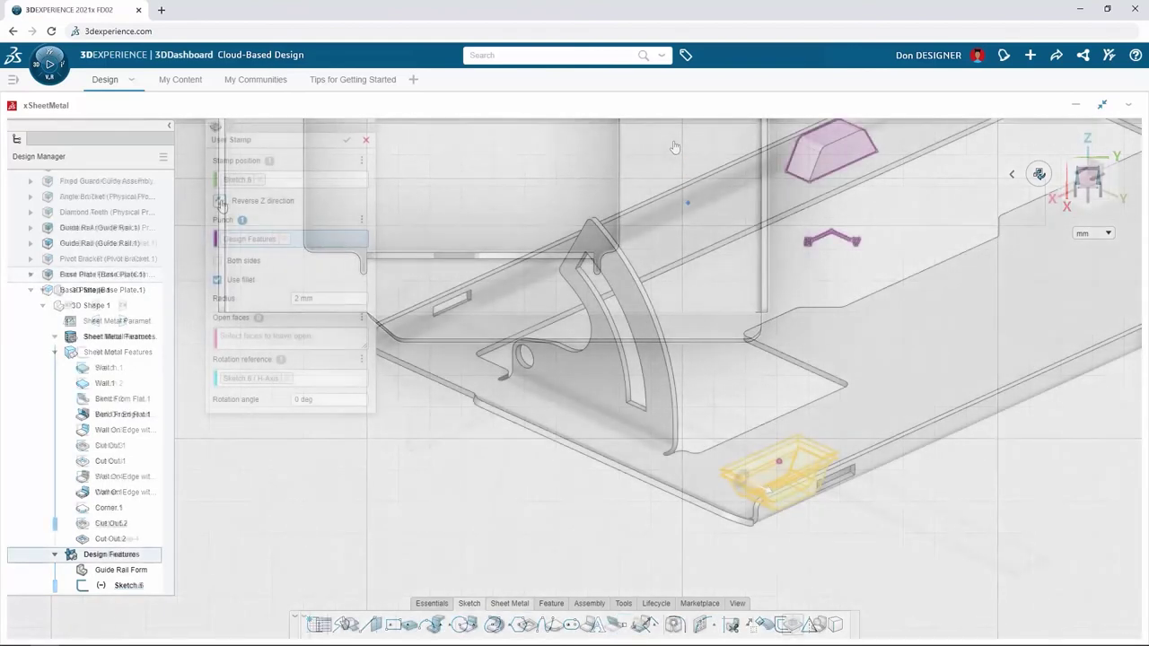
# Step: Create a User Stamp at the sketched point with the Guide Rail Form as punch, Z direction reversed, no fillet, and the form's trapezoidal face left open
pyautogui.click(220, 202)
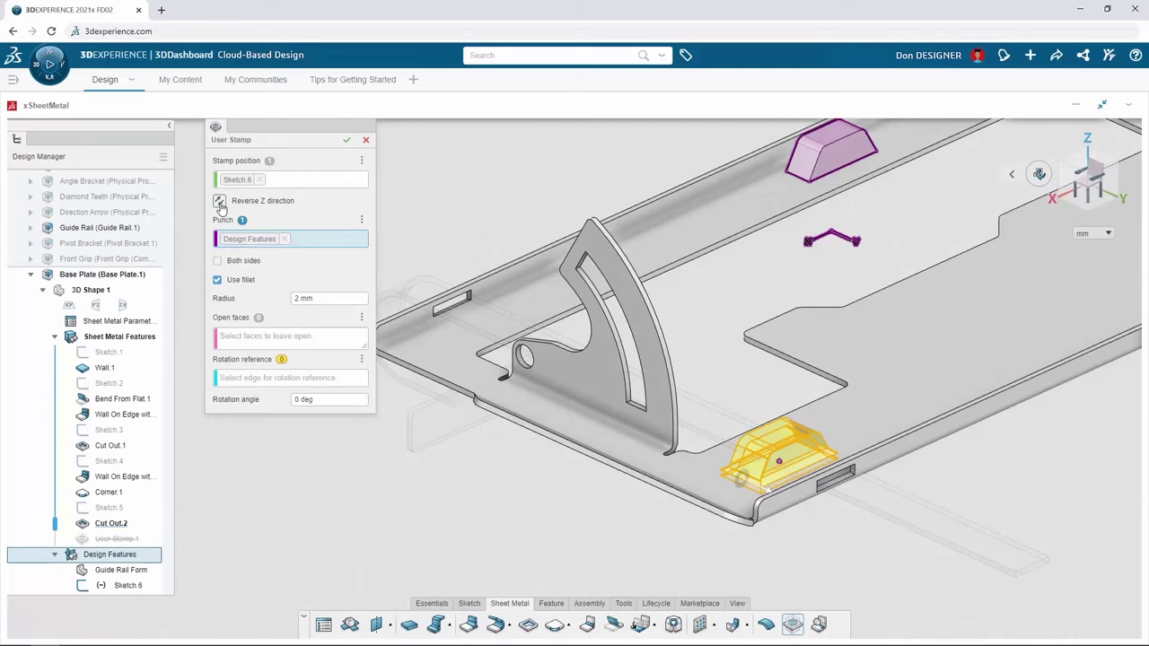
pyautogui.click(218, 280)
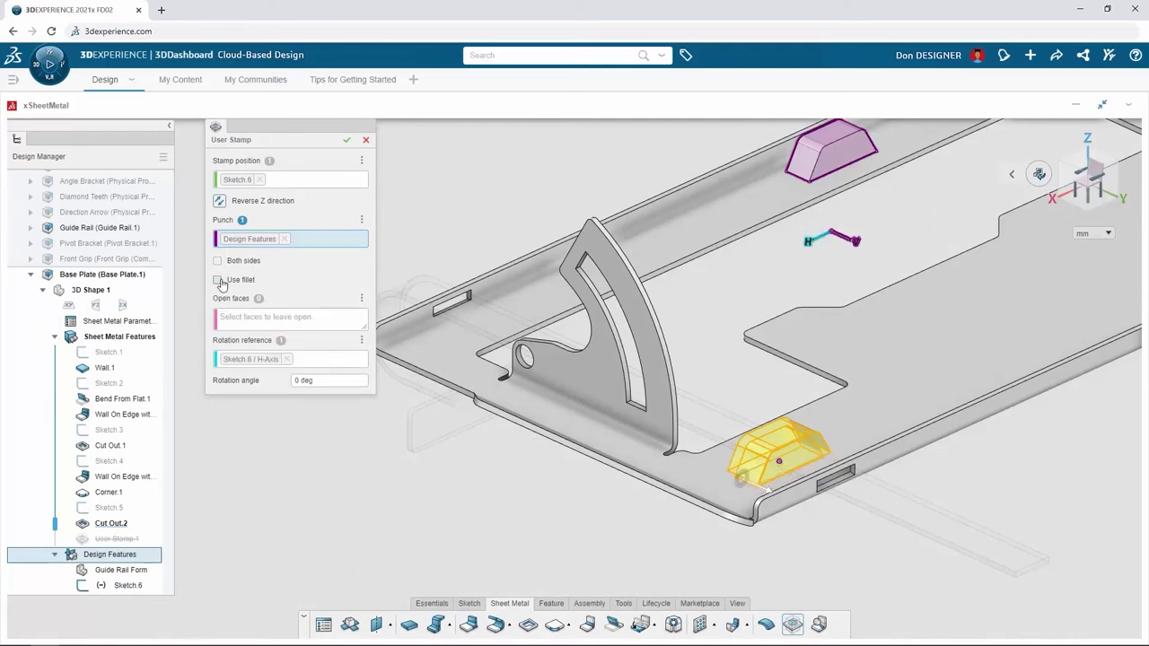
pyautogui.click(244, 327)
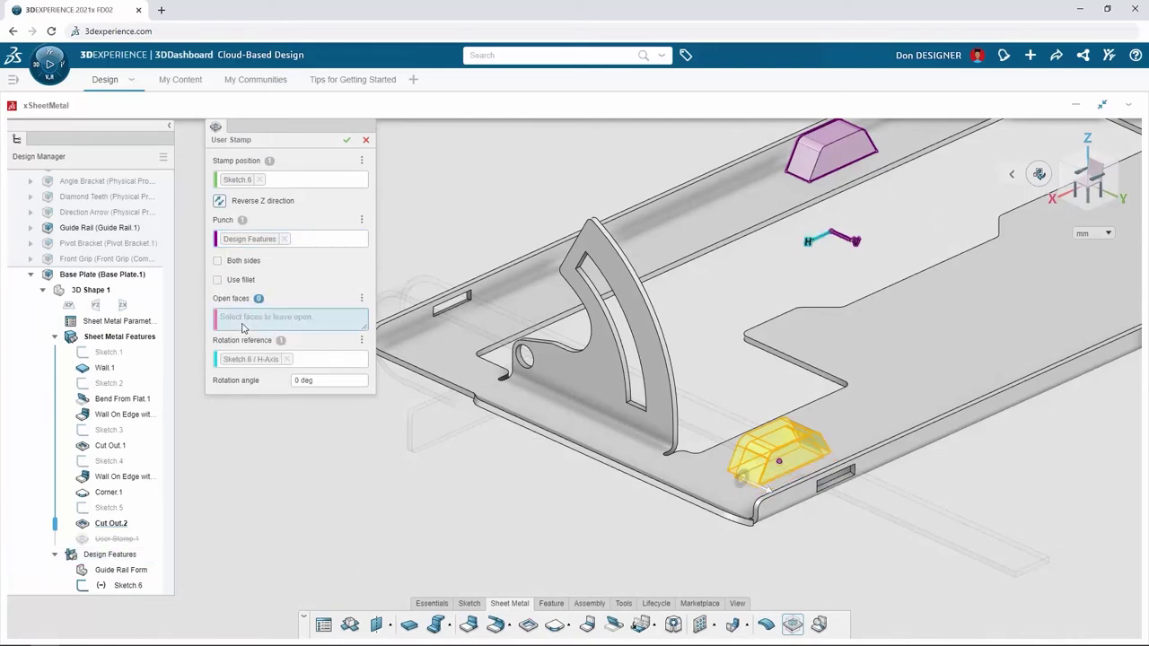
pyautogui.click(838, 161)
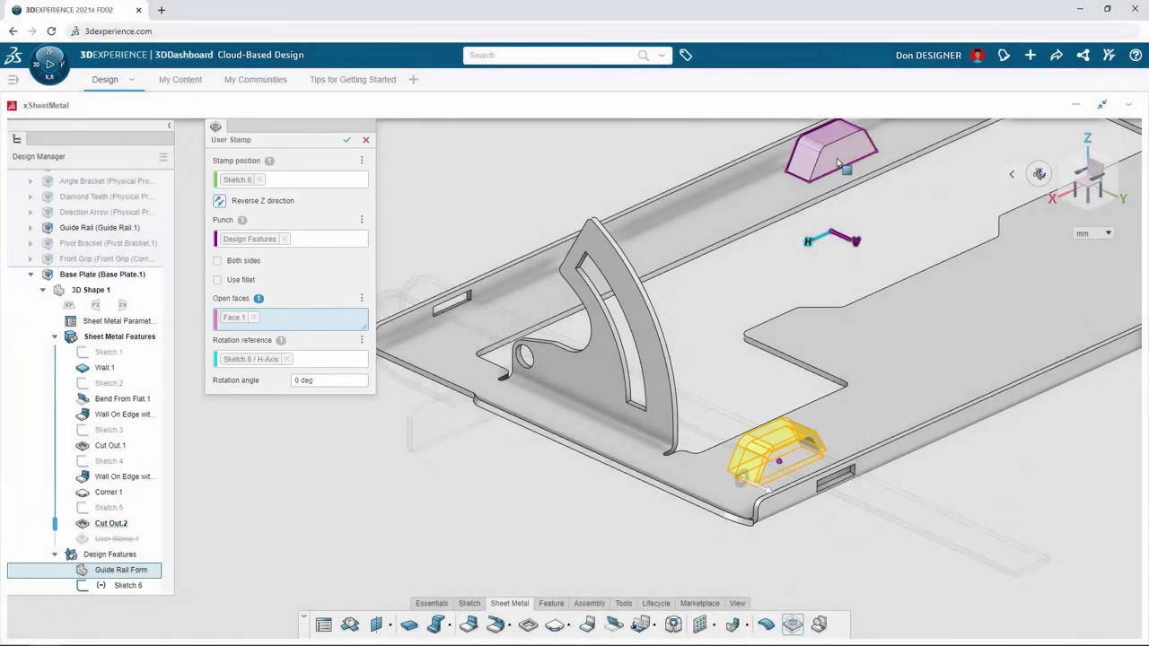
pyautogui.click(347, 139)
# Step: Find "galvanized" in the material library and apply the rough galvanized metal covering material to the Base Plate
pyautogui.click(153, 274)
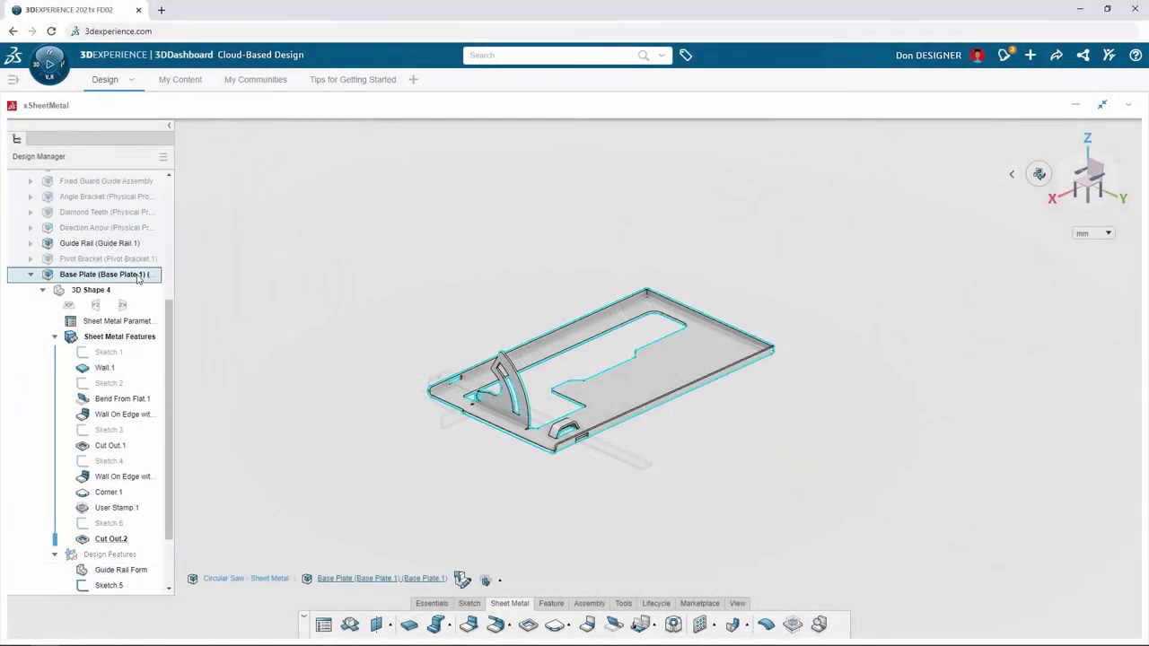
pyautogui.click(185, 235)
pyautogui.moveTo(528, 206); pyautogui.dragTo(274, 139)
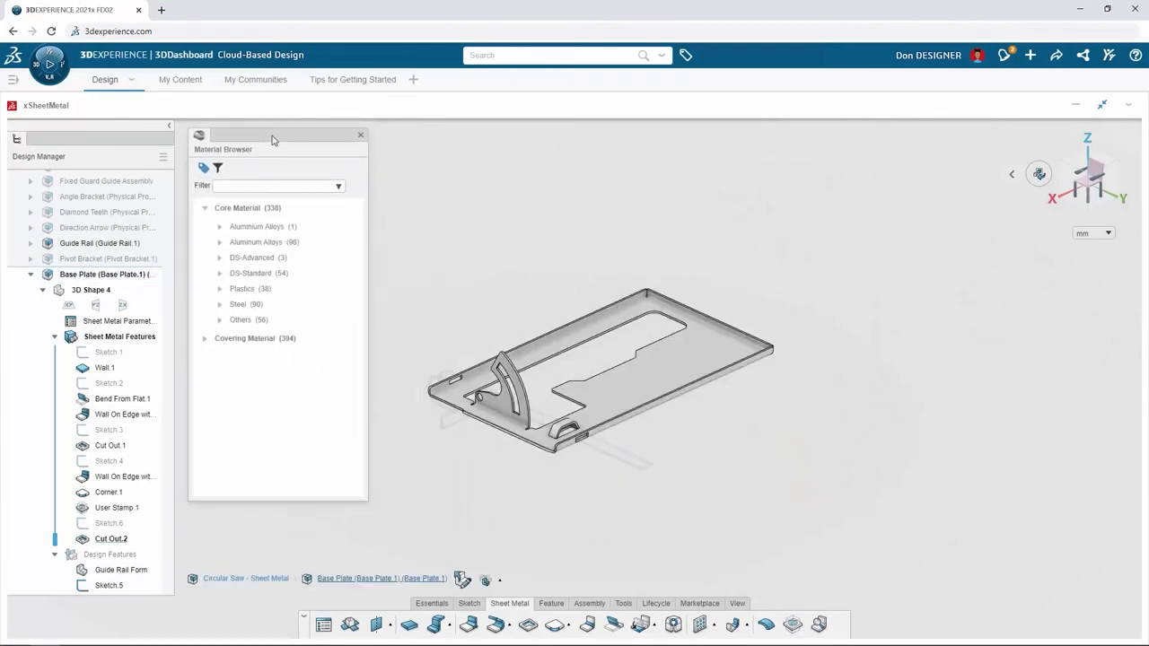
pyautogui.click(265, 188)
pyautogui.write('galvanized')
pyautogui.moveTo(300, 258); pyautogui.dragTo(688, 366)
pyautogui.click(758, 374)
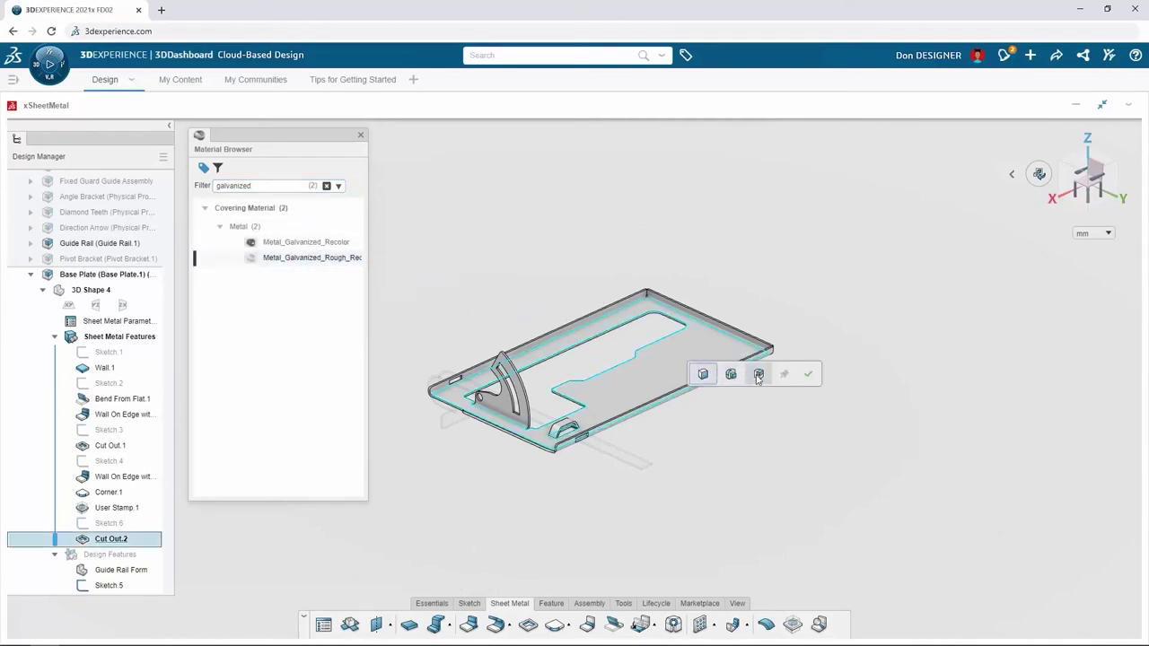
pyautogui.click(808, 375)
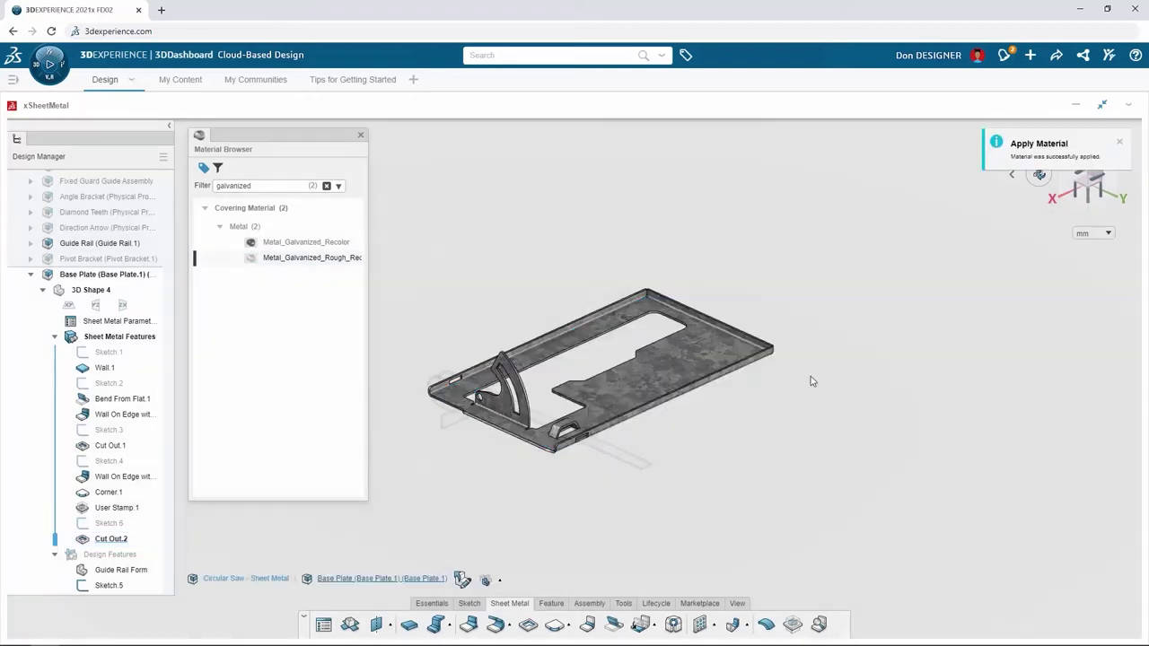
pyautogui.click(361, 136)
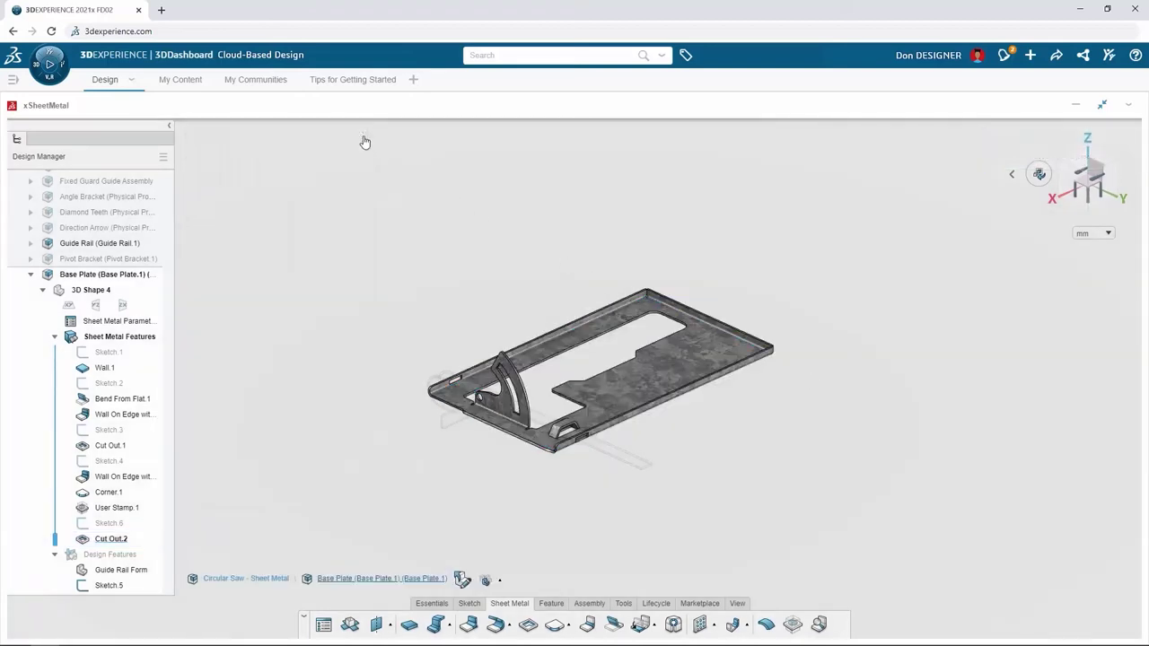
# Step: Save the flat pattern as DXF file "Base Plate" to My Files in 3DDrive, including bend lines and user stamps
pyautogui.click(624, 603)
pyautogui.click(620, 624)
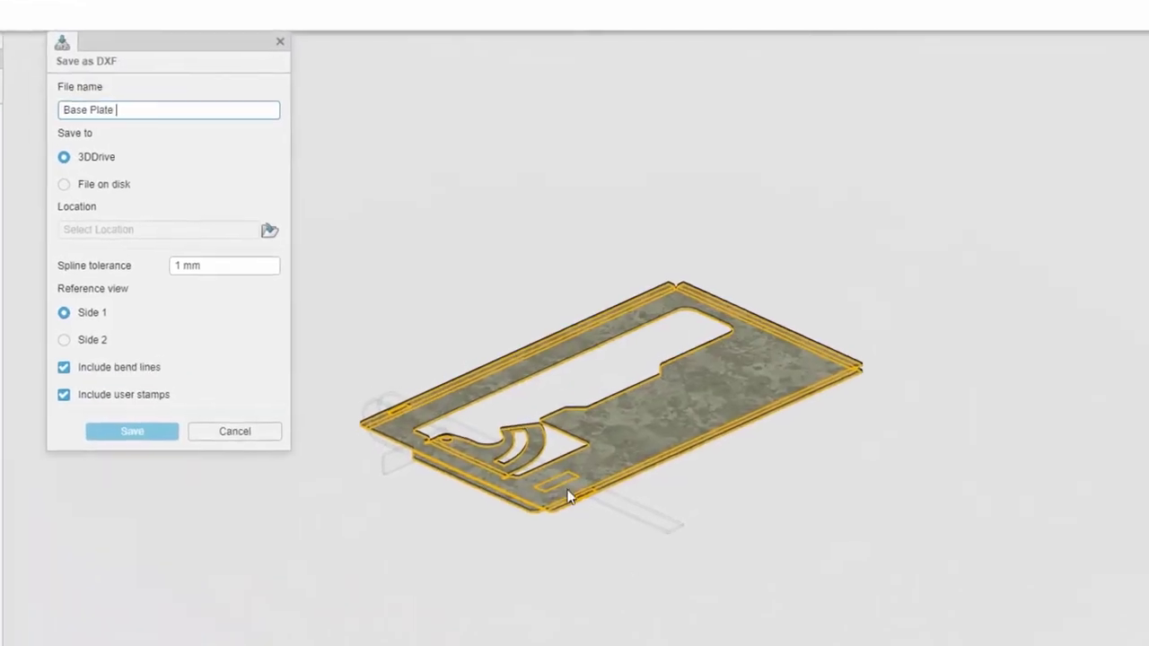
pyautogui.click(269, 232)
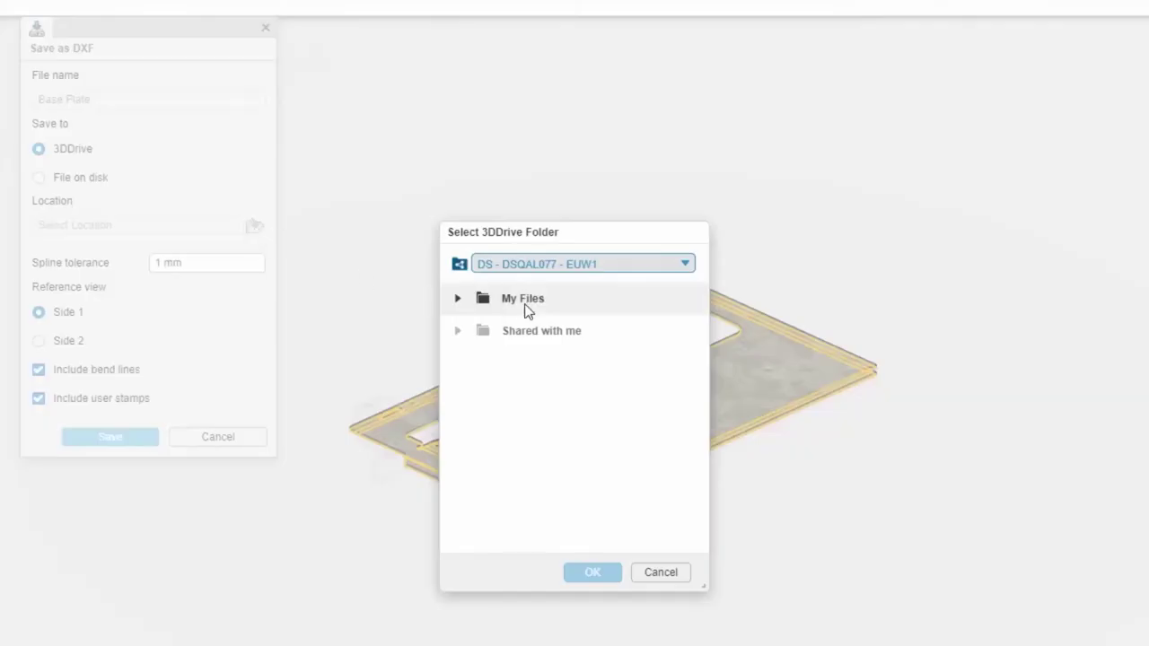
pyautogui.click(530, 305)
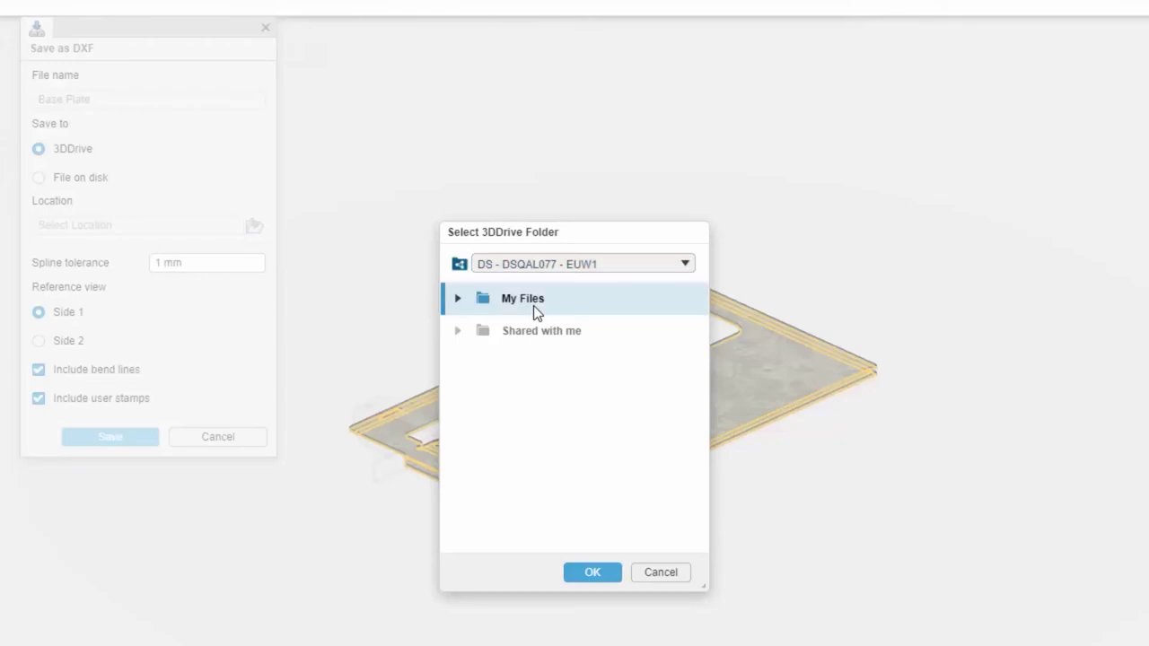
pyautogui.click(599, 573)
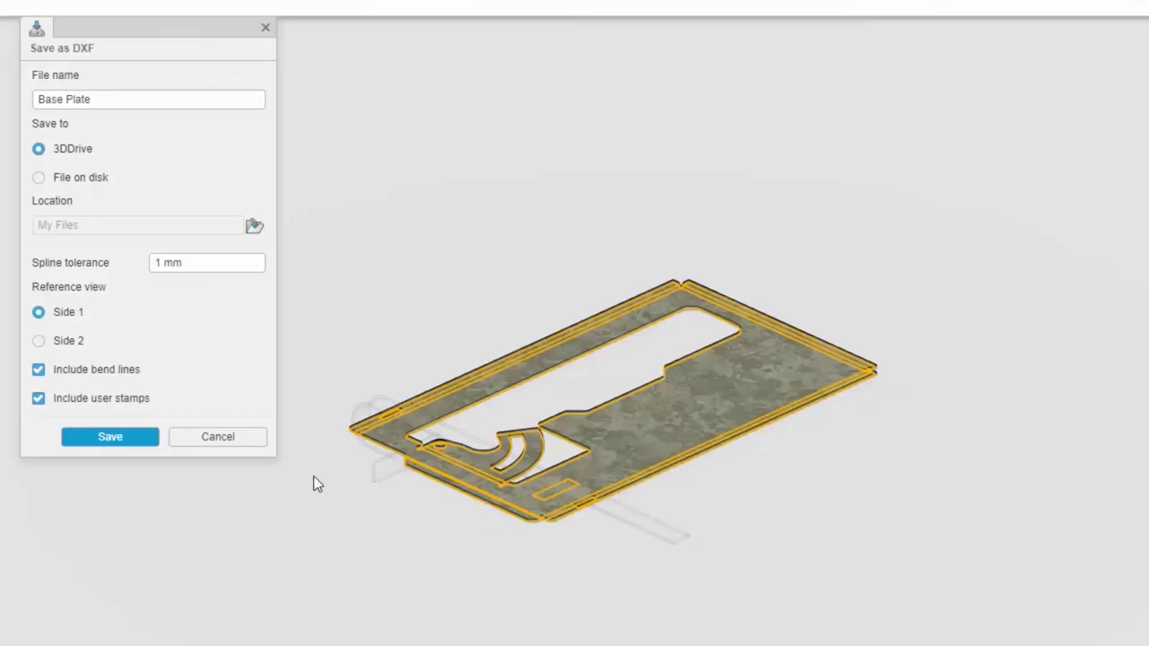
pyautogui.click(120, 436)
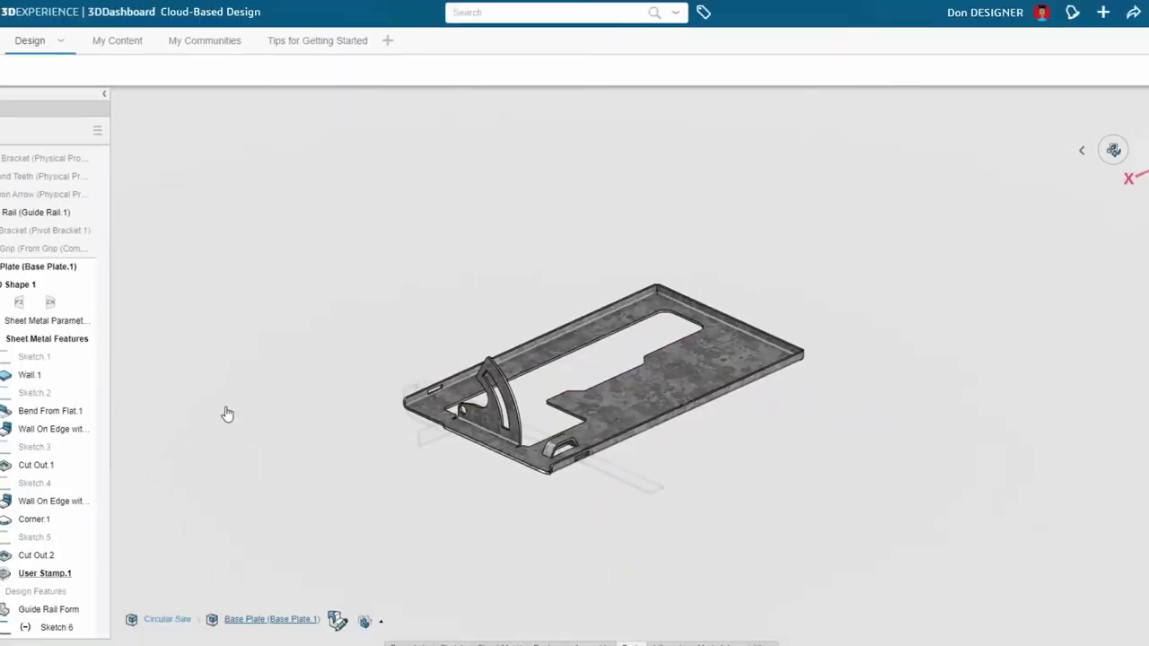
# Step: Switch to 3DDrive and open Base Plate.dxf from My Files for viewing
pyautogui.click(51, 63)
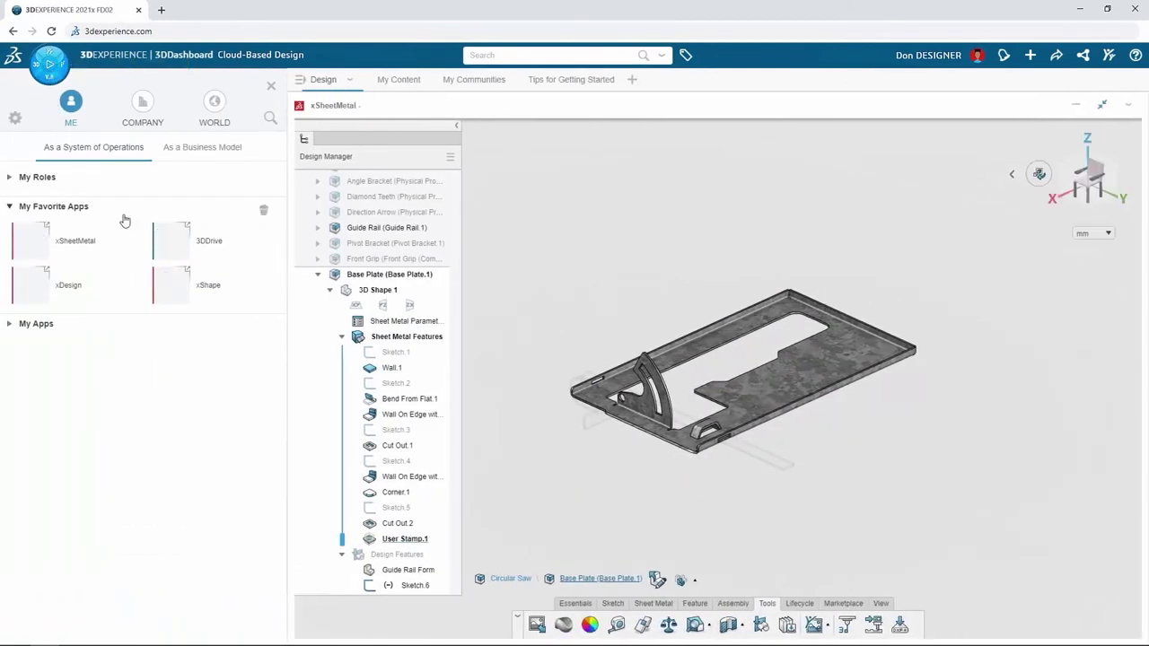
pyautogui.click(201, 250)
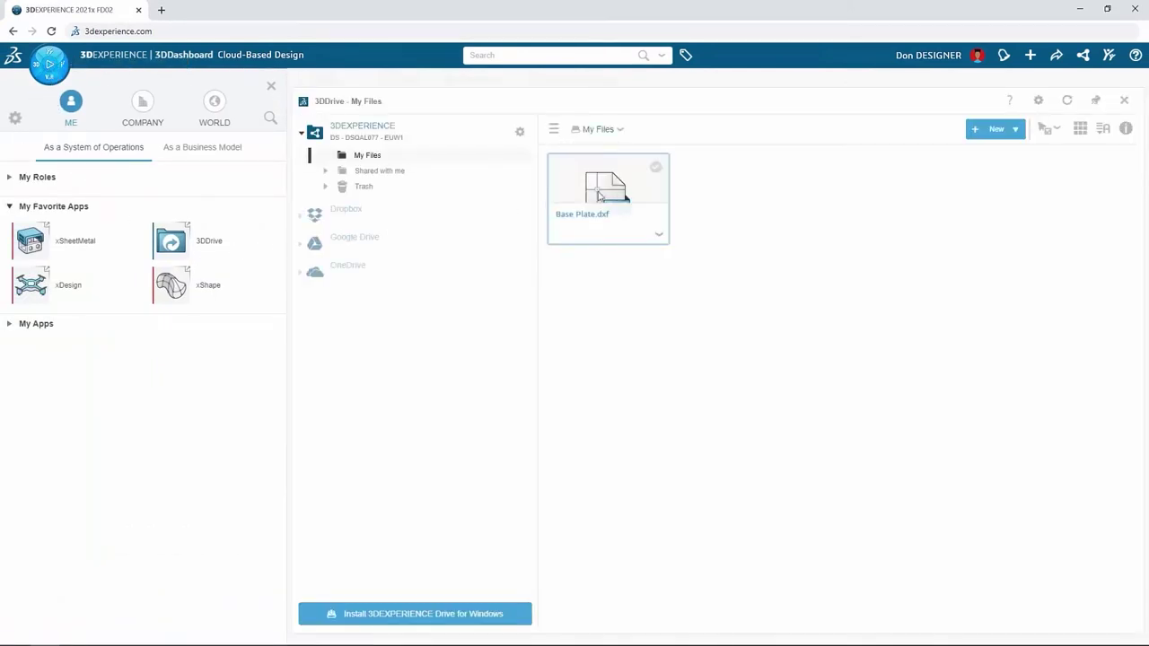
pyautogui.click(621, 192)
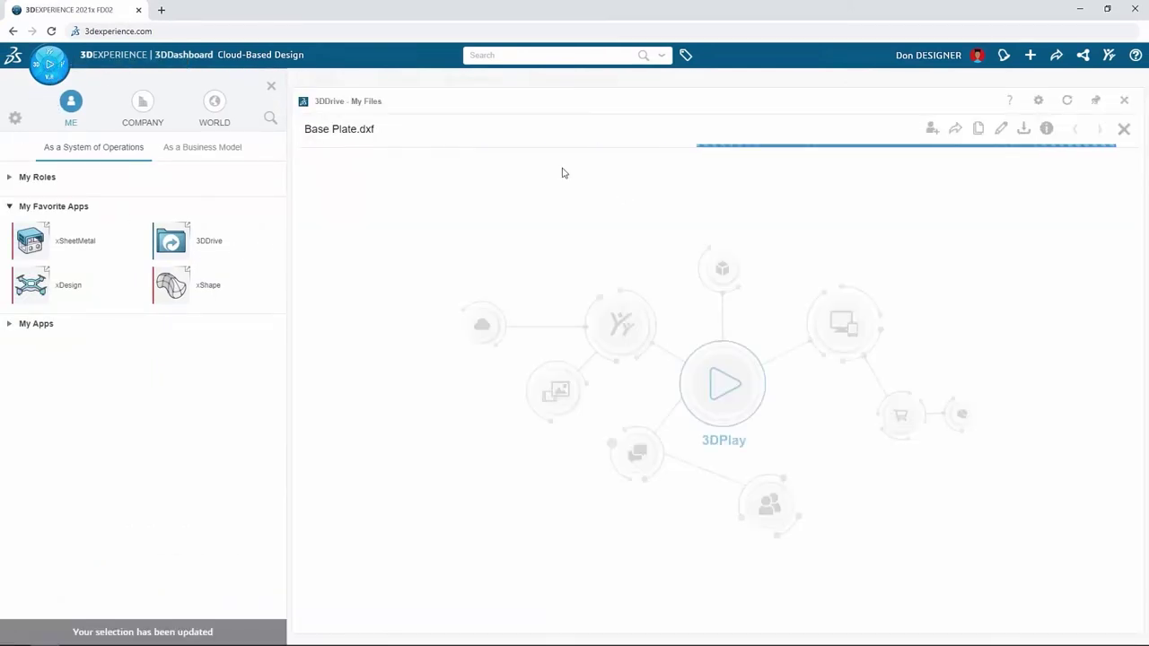
pyautogui.click(272, 87)
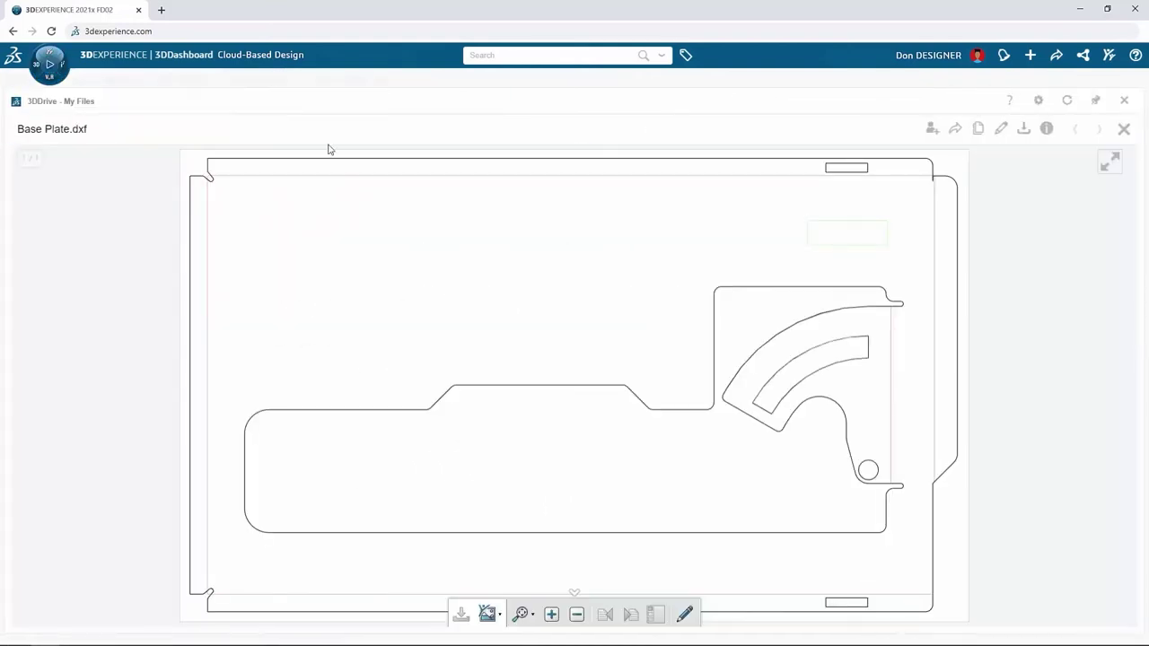
# Step: Mark up the DXF with a red arrow at the flange corner beside the short edge, plus green circles around both bracket relief slots and a check mark
pyautogui.click(684, 613)
pyautogui.moveTo(911, 218); pyautogui.dragTo(926, 185)
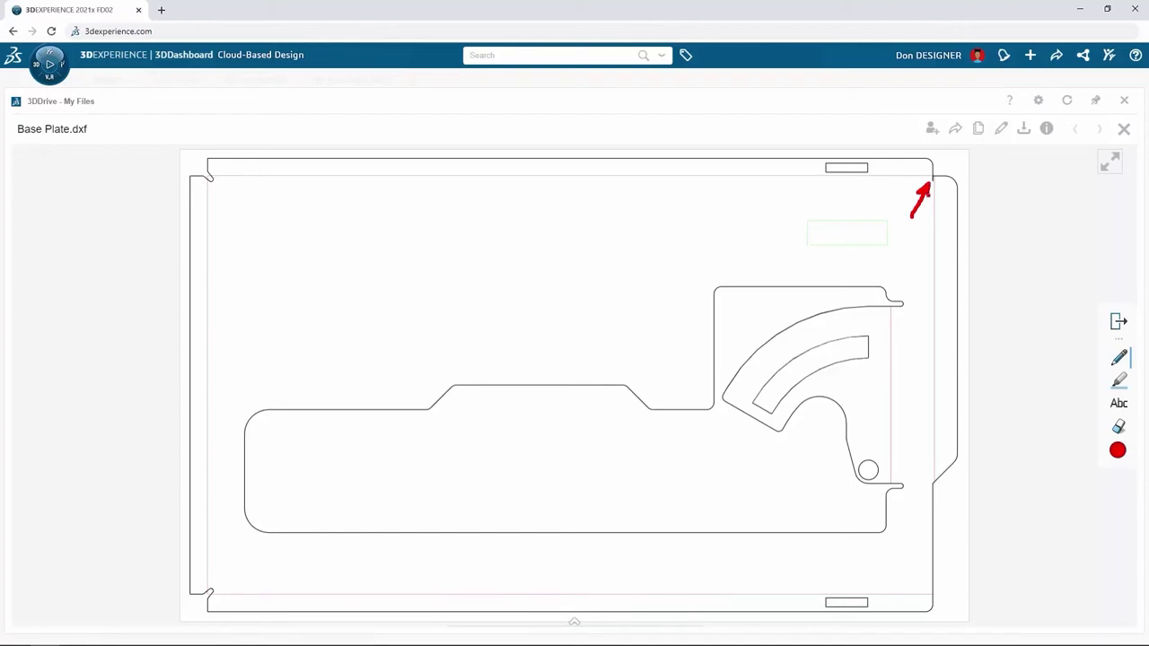
pyautogui.click(1117, 453)
pyautogui.click(1074, 400)
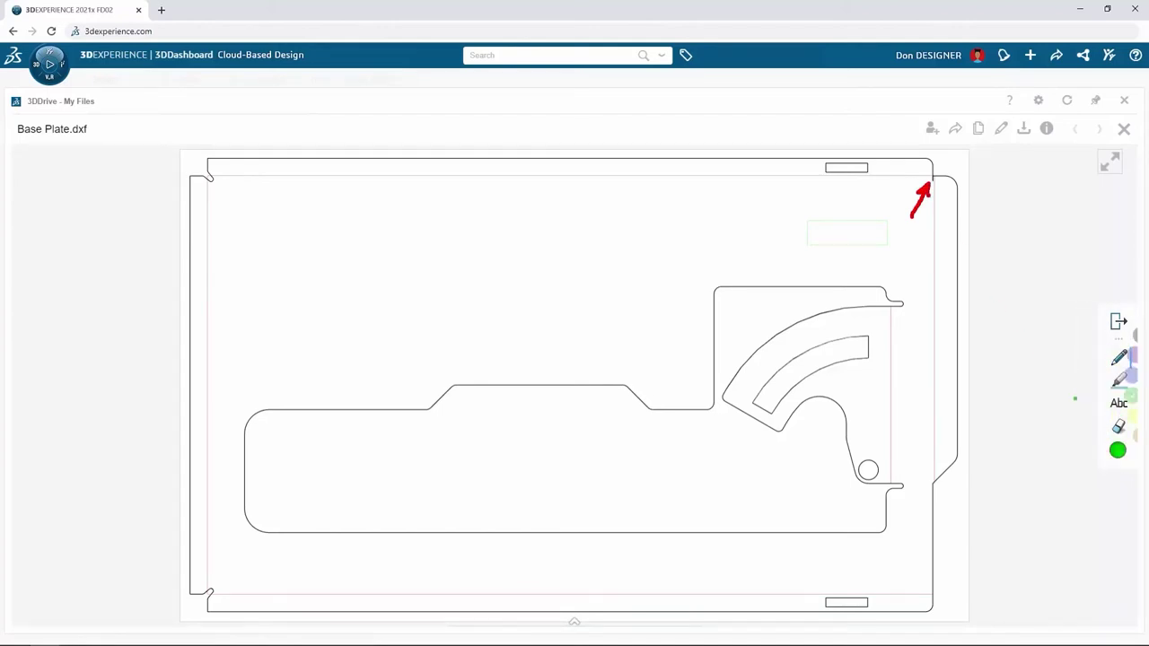
pyautogui.moveTo(884, 308); pyautogui.dragTo(910, 289)
pyautogui.moveTo(899, 469)
pyautogui.mouseDown()
pyautogui.moveTo(883, 492)
pyautogui.moveTo(907, 499)
pyautogui.moveTo(899, 469)
pyautogui.mouseUp()
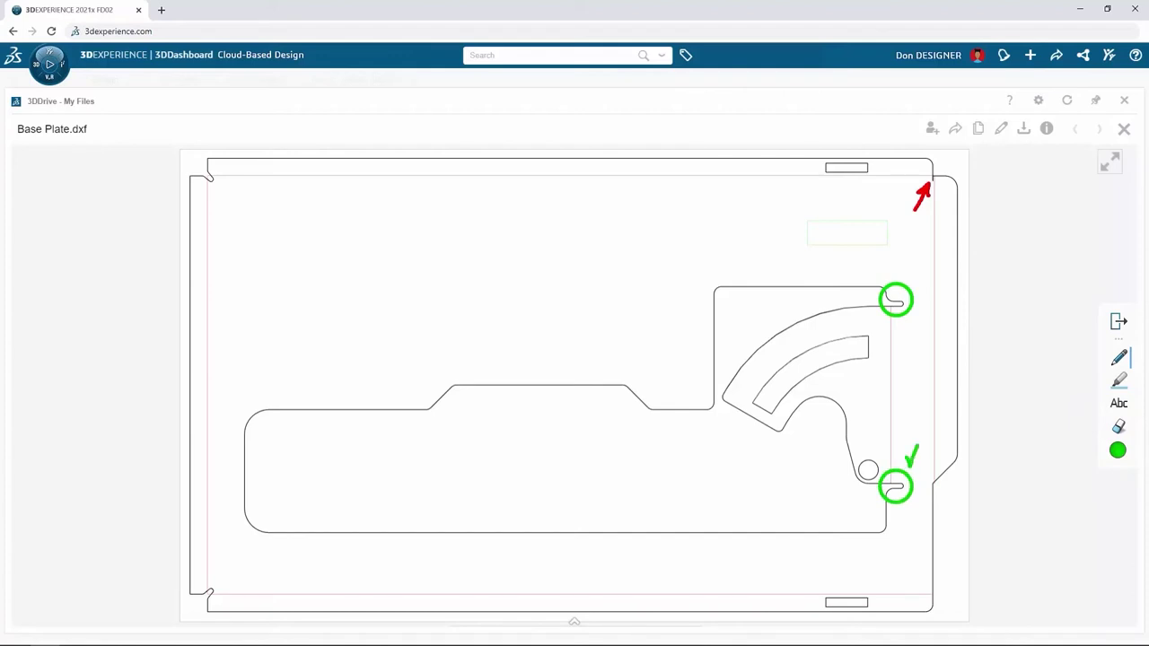
# Step: Open the capture options for the marked-up Base Plate.dxf view
pyautogui.moveTo(575, 625)
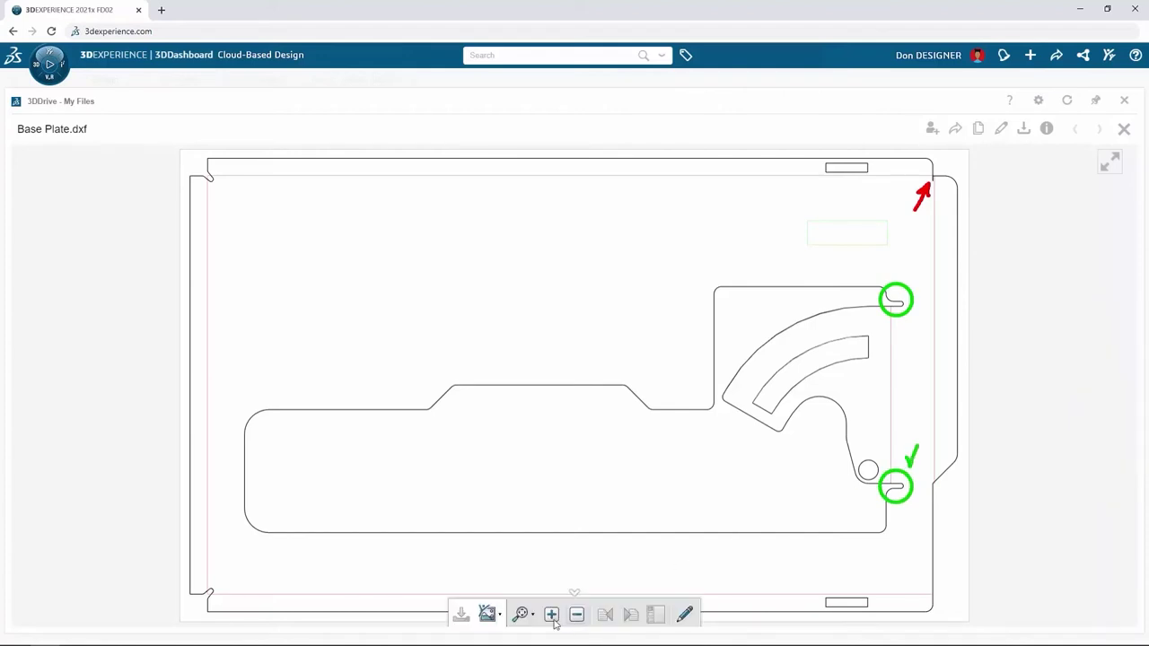
pyautogui.click(499, 615)
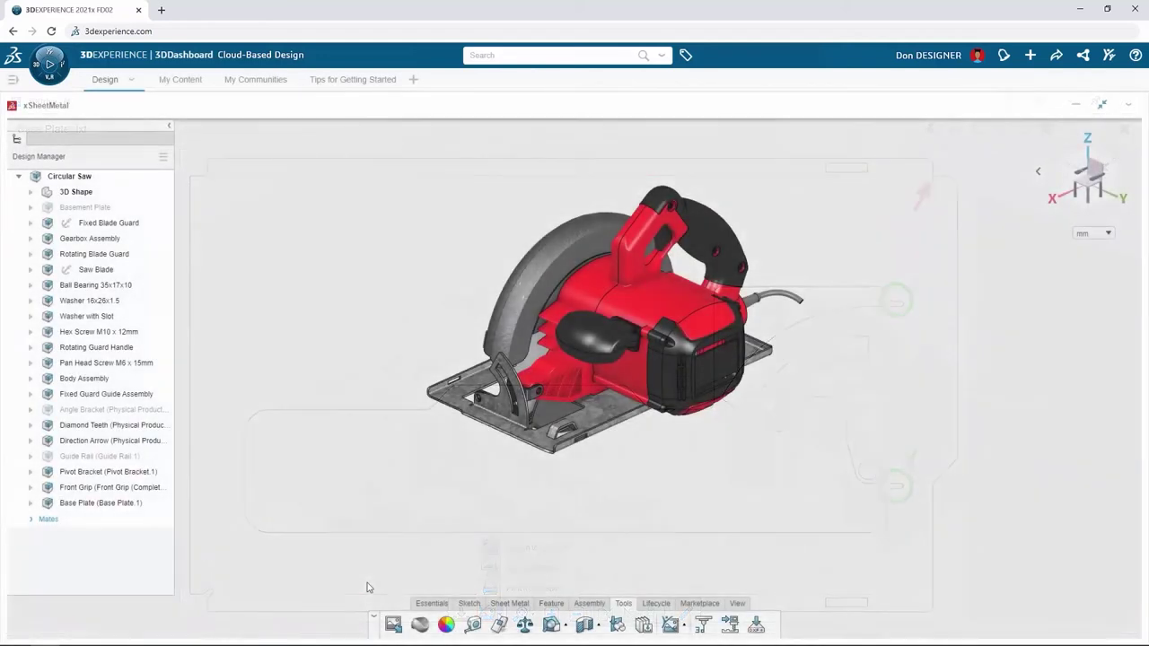
# Step: Switch to xSheetMetal, edit the Pivot Bracket in the assembly, and recognize it as sheet metal using its large front face as reference
pyautogui.scroll(8, 551, 349)
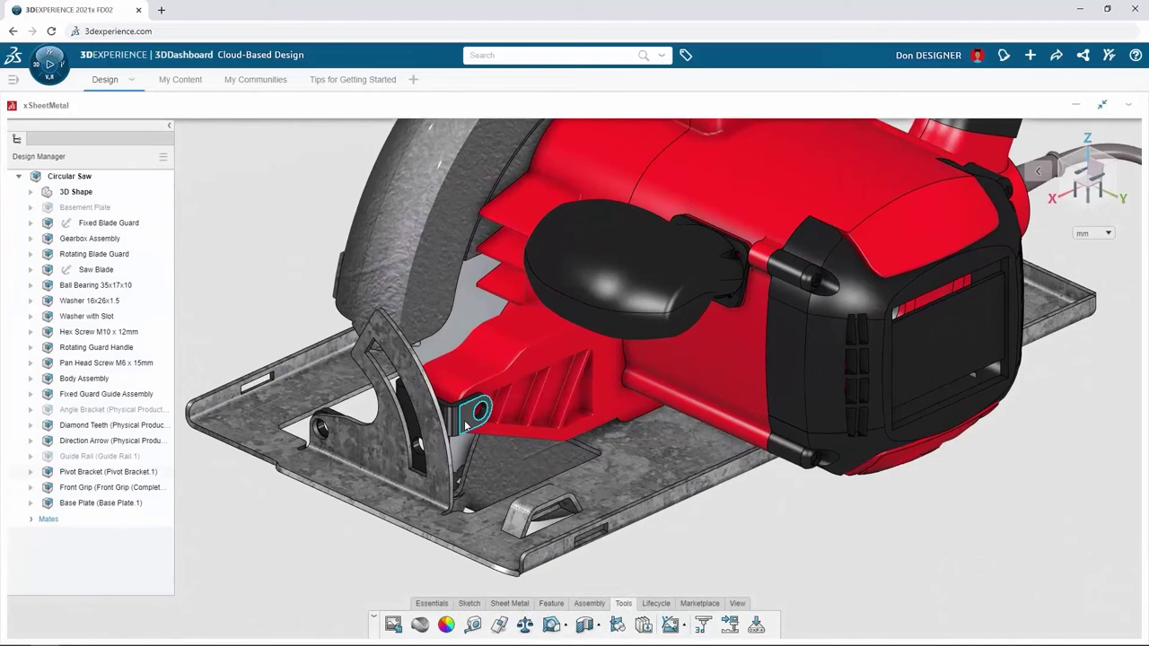
pyautogui.doubleClick(466, 426)
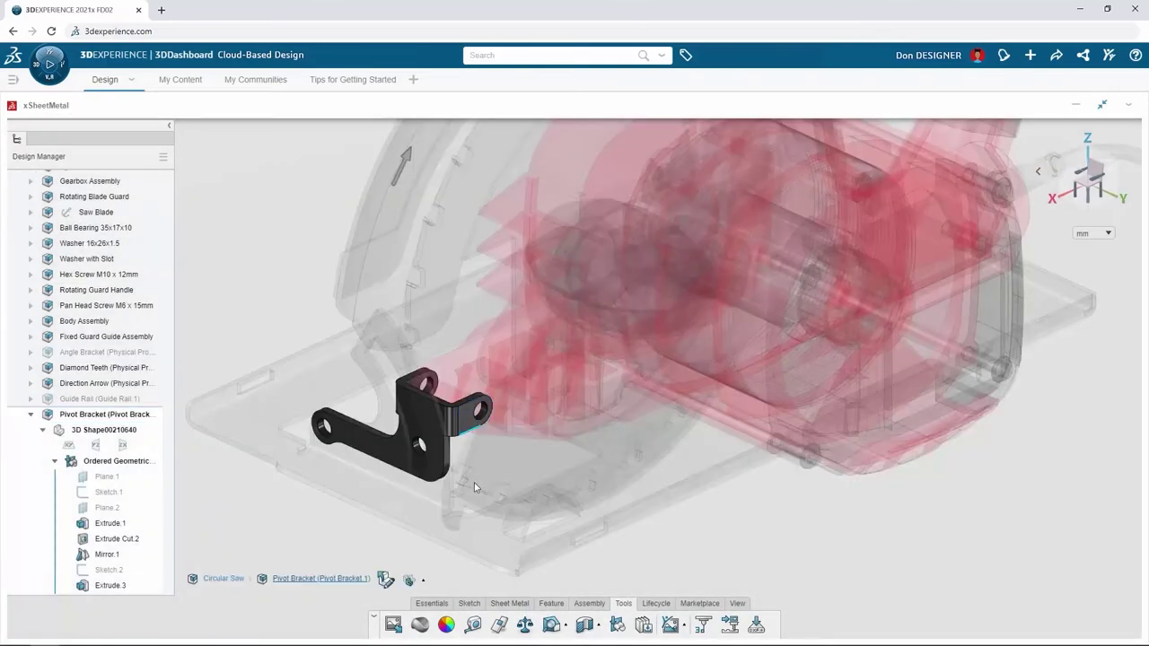
pyautogui.click(508, 604)
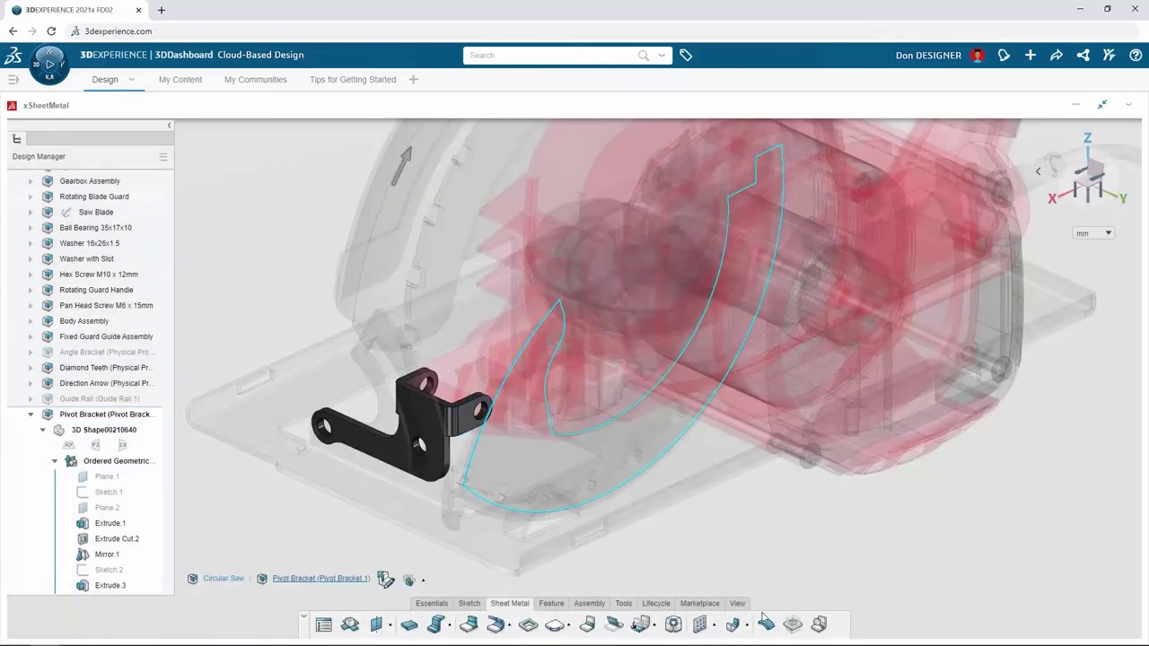
pyautogui.click(819, 623)
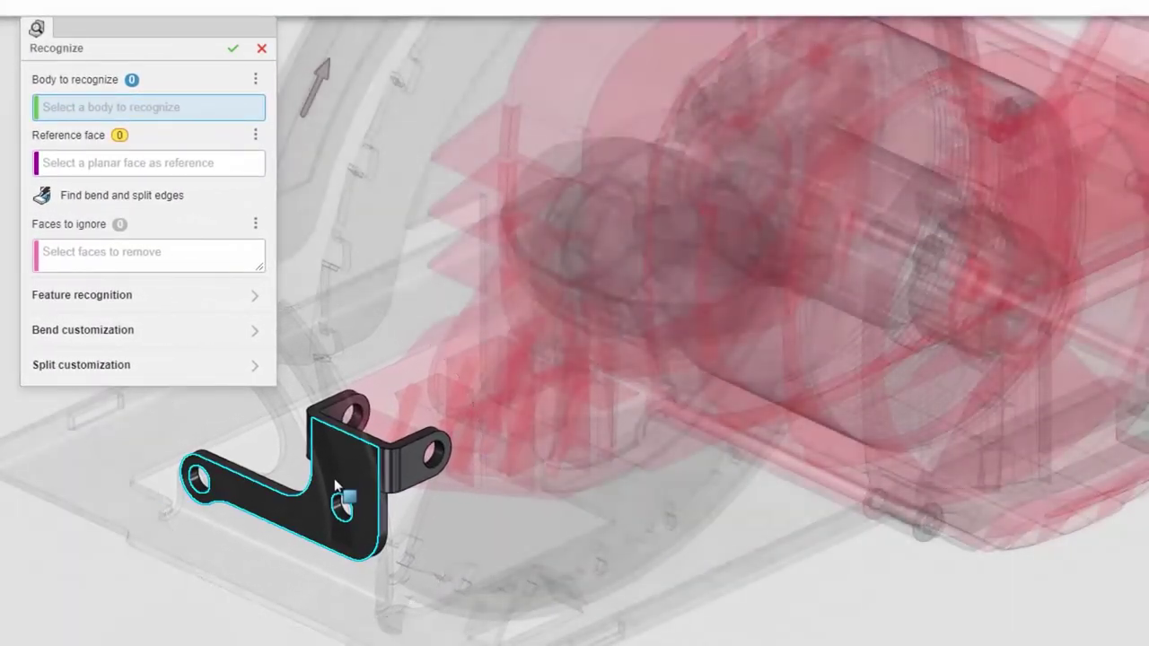
pyautogui.click(338, 485)
pyautogui.click(338, 486)
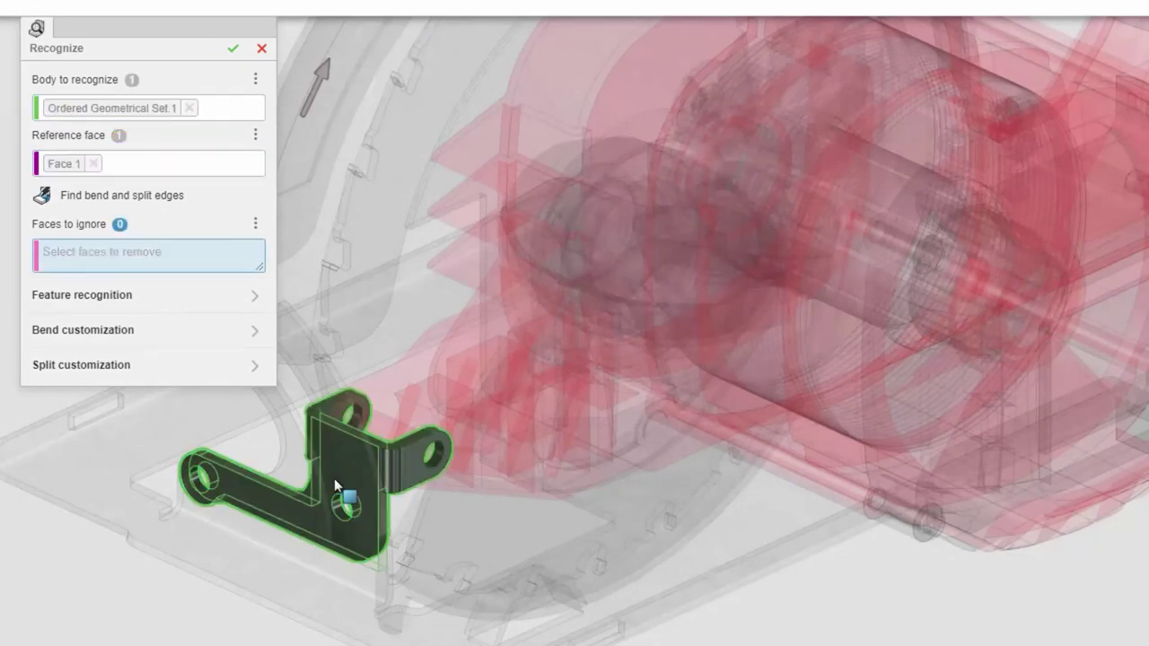
pyautogui.click(232, 47)
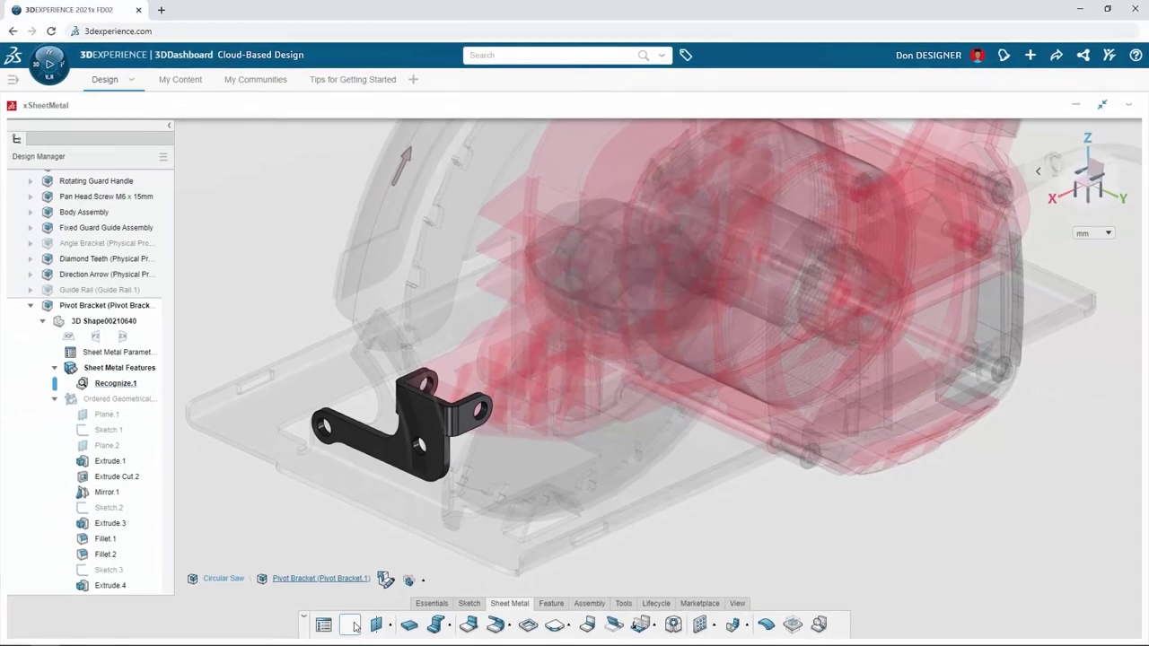
# Step: Unfold the Pivot Bracket, fold it back to its bent shape, and return to the full Circular Saw assembly
pyautogui.click(351, 625)
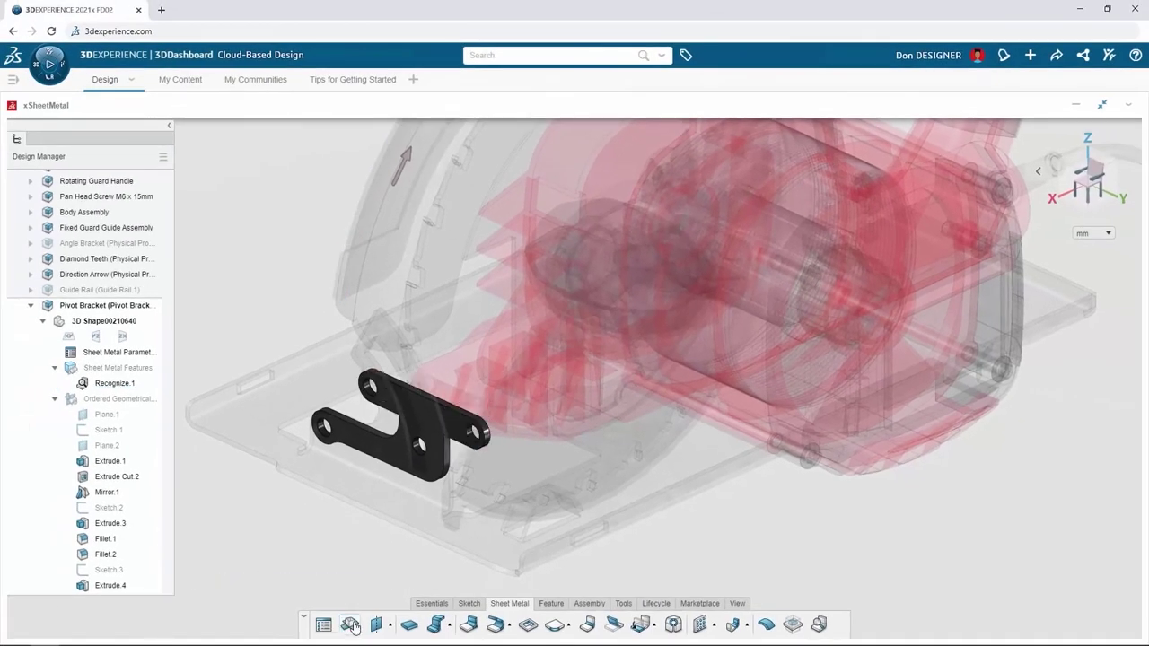
pyautogui.click(351, 625)
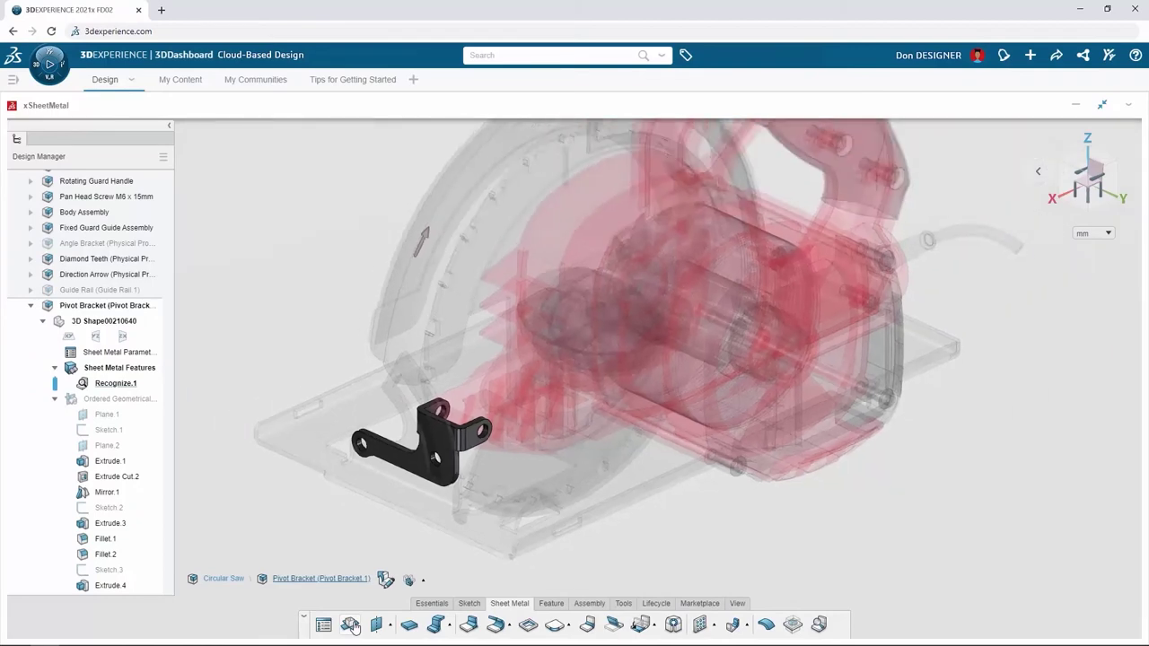
pyautogui.click(385, 579)
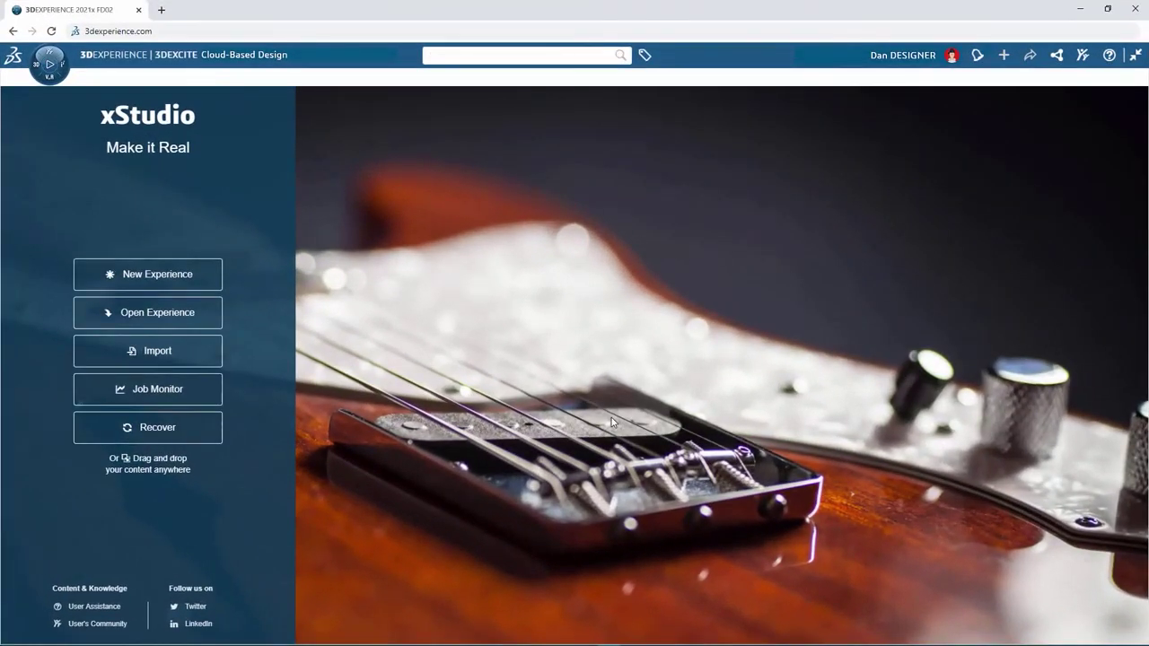
# Step: Switch to xStudio, create a new experience with the Circular Saw product, and show its materials in an enlarged list
pyautogui.click(189, 283)
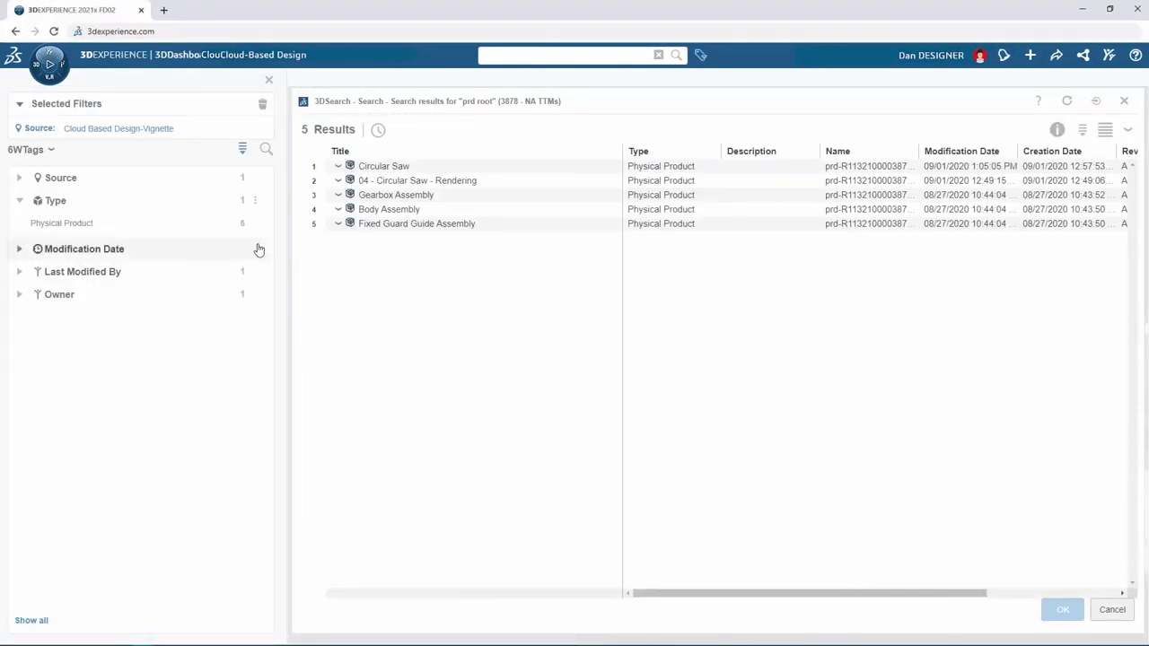
pyautogui.click(386, 167)
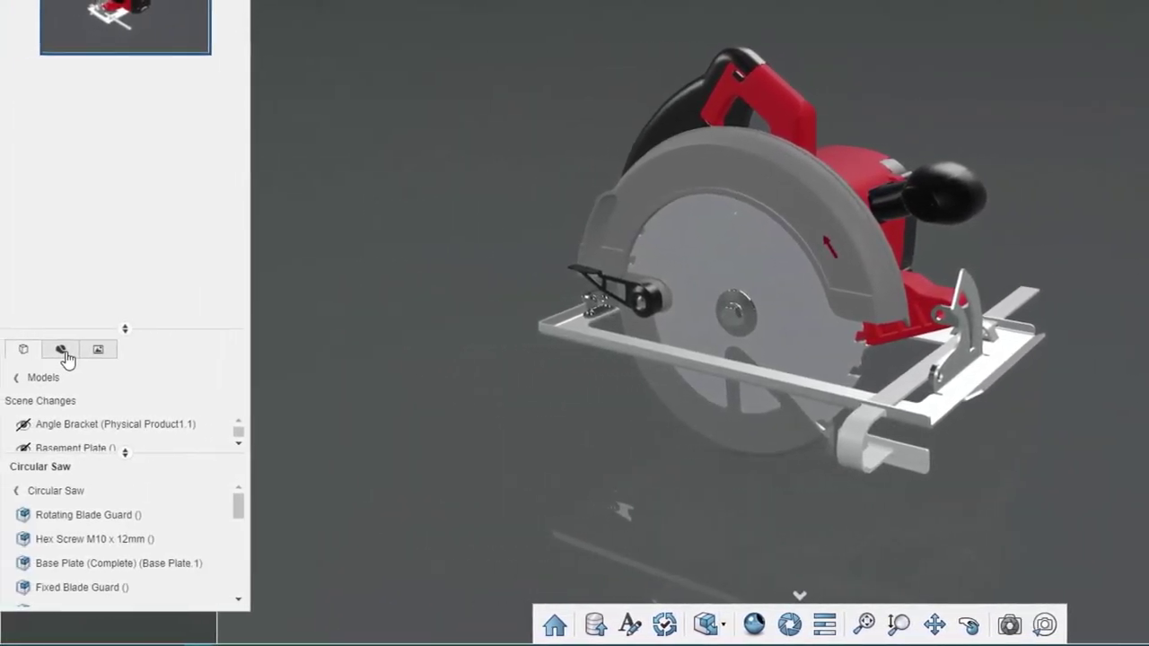
pyautogui.click(63, 352)
pyautogui.moveTo(123, 328); pyautogui.dragTo(160, 137)
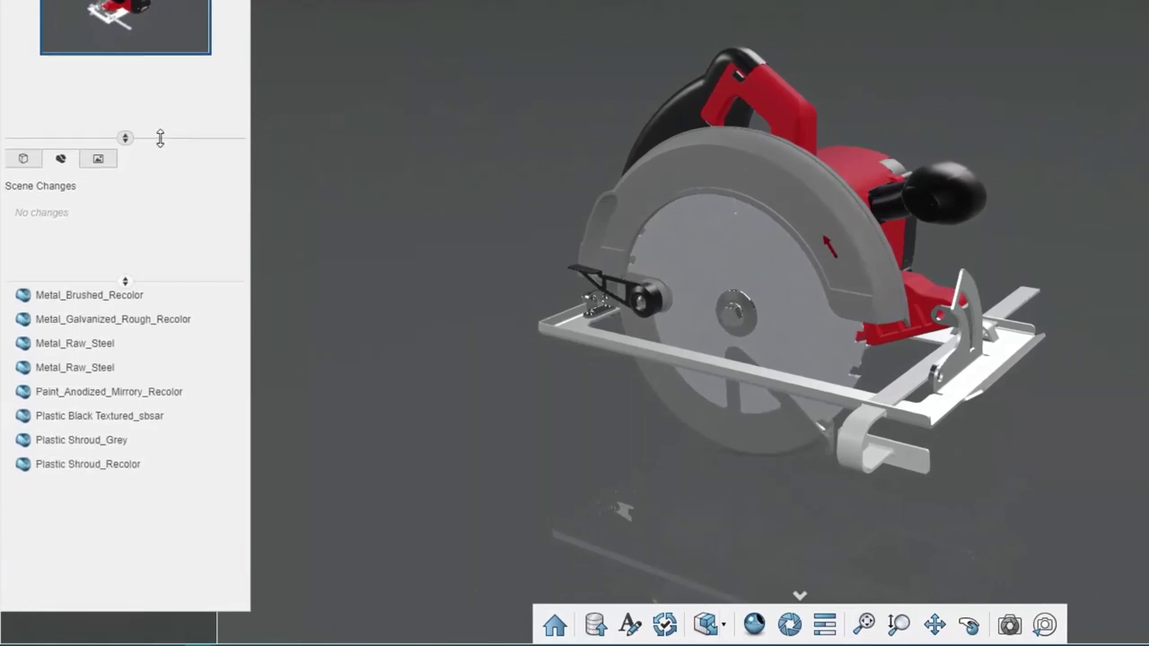
pyautogui.moveTo(141, 309)
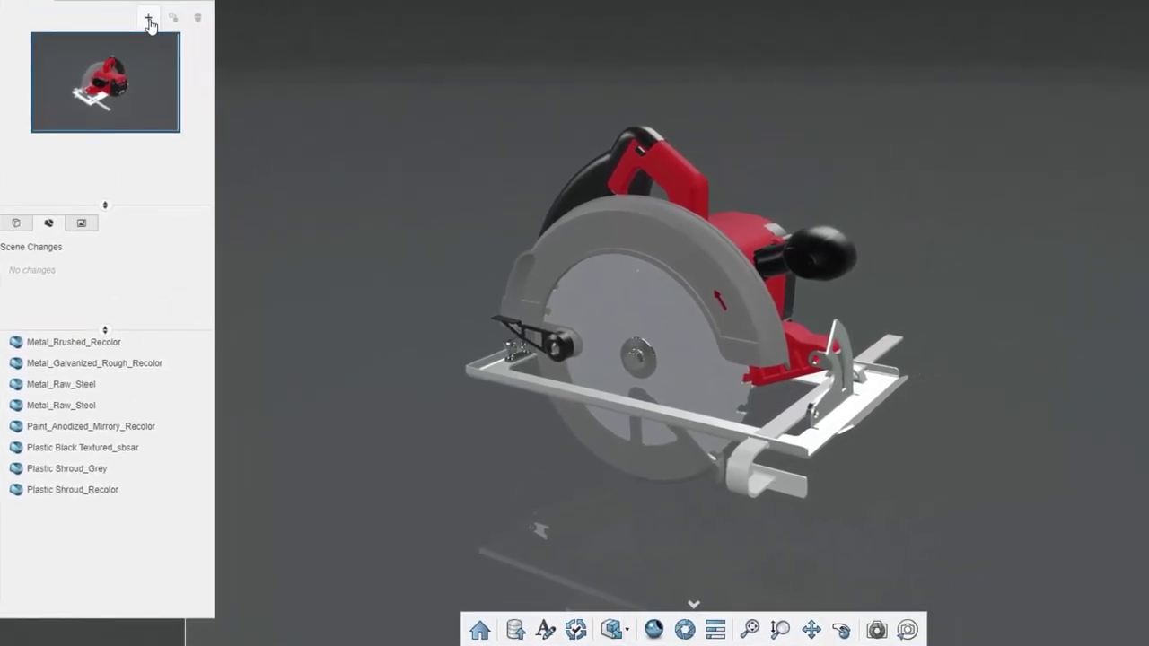
# Step: Add a second scene and set the base color of the red housing's Plastic Shroud_Recolor material to dark blue
pyautogui.click(148, 21)
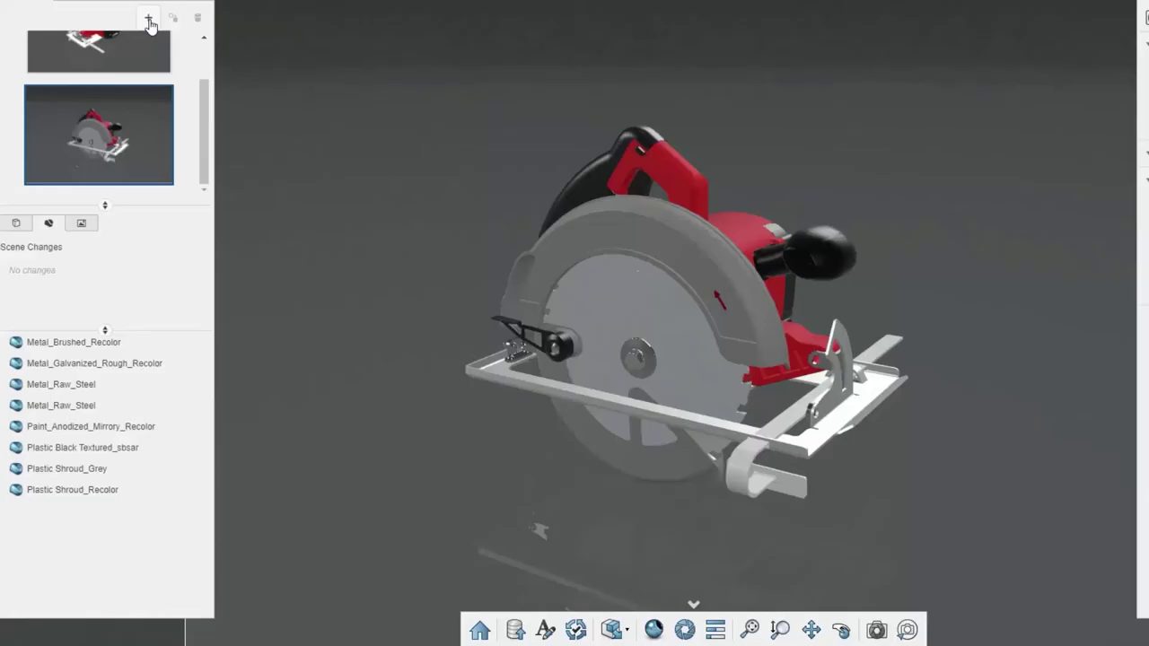
pyautogui.moveTo(270, 143); pyautogui.dragTo(551, 256)
pyautogui.click(695, 244)
pyautogui.click(1122, 90)
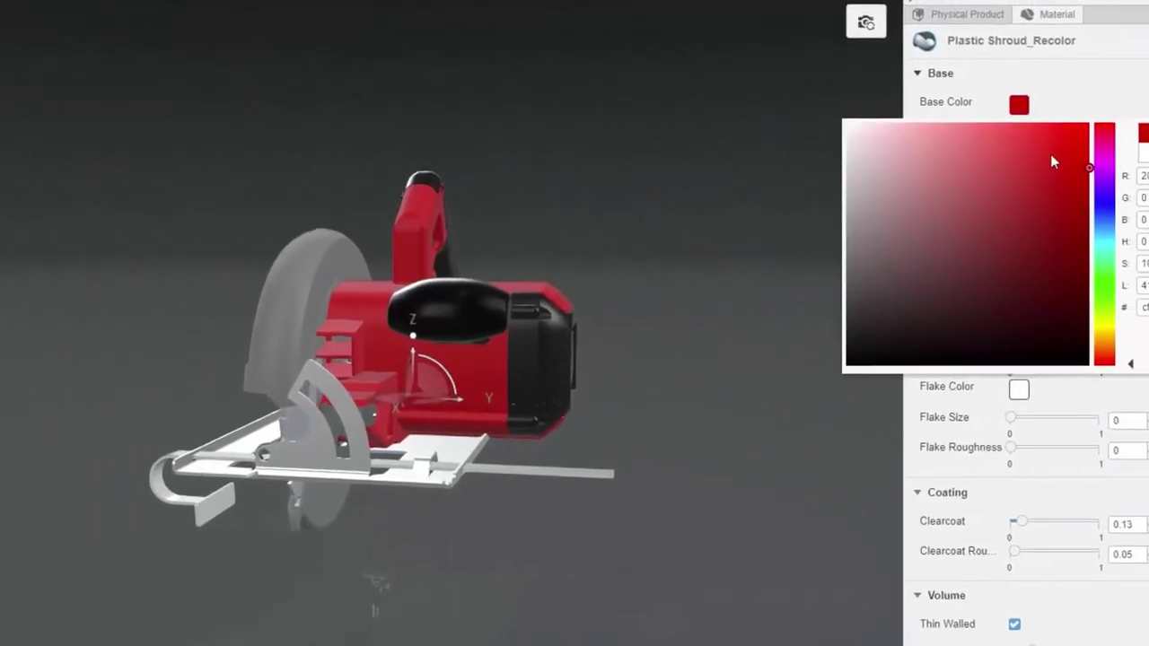
pyautogui.click(1064, 223)
pyautogui.click(1039, 255)
pyautogui.click(620, 237)
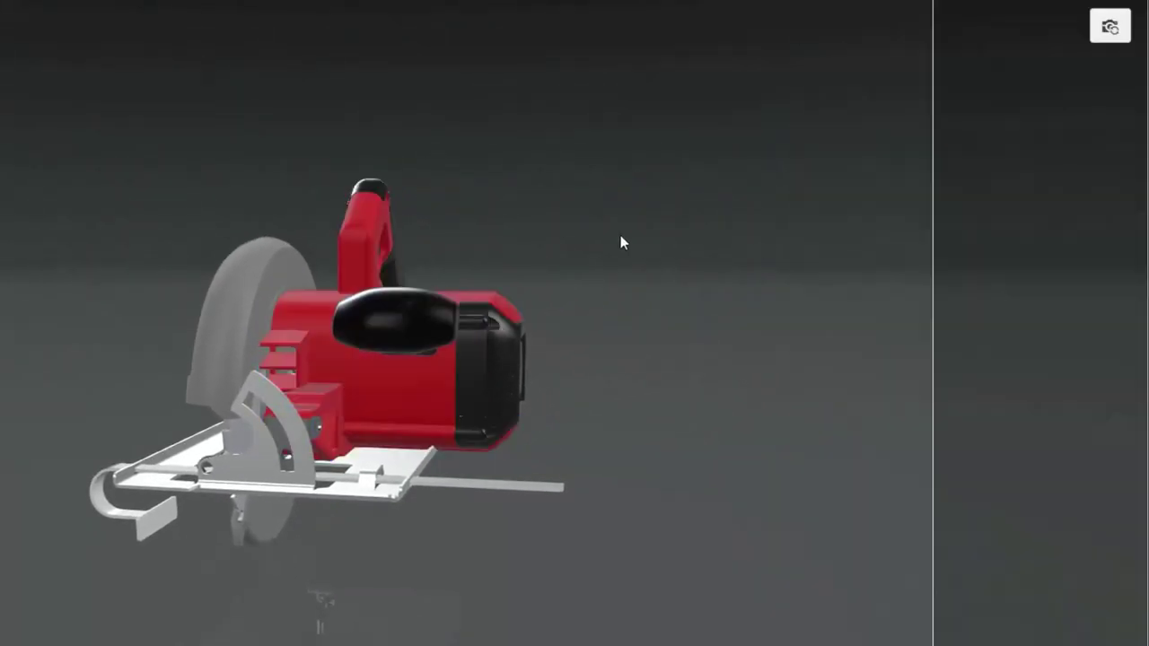
# Step: Set the base color of the Fixed Blade Guard's Plastic Shroud_Grey material to a lighter grey
pyautogui.moveTo(620, 237); pyautogui.dragTo(652, 433)
pyautogui.click(314, 368)
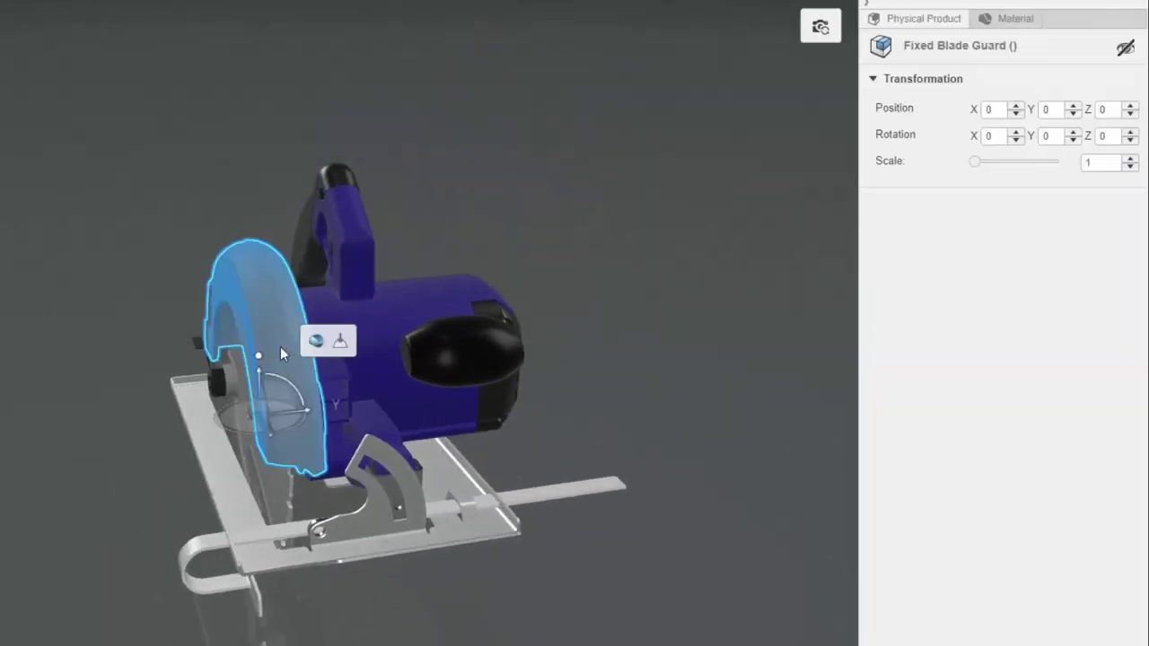
pyautogui.click(976, 111)
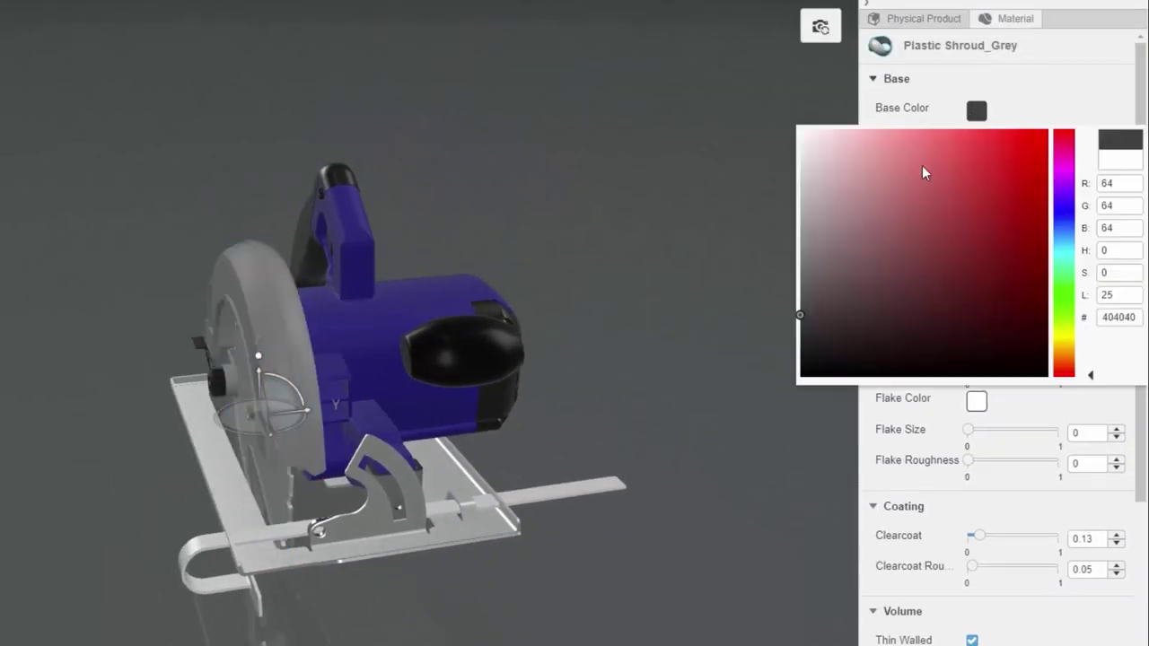
pyautogui.moveTo(799, 247); pyautogui.dragTo(545, 416)
pyautogui.click(713, 224)
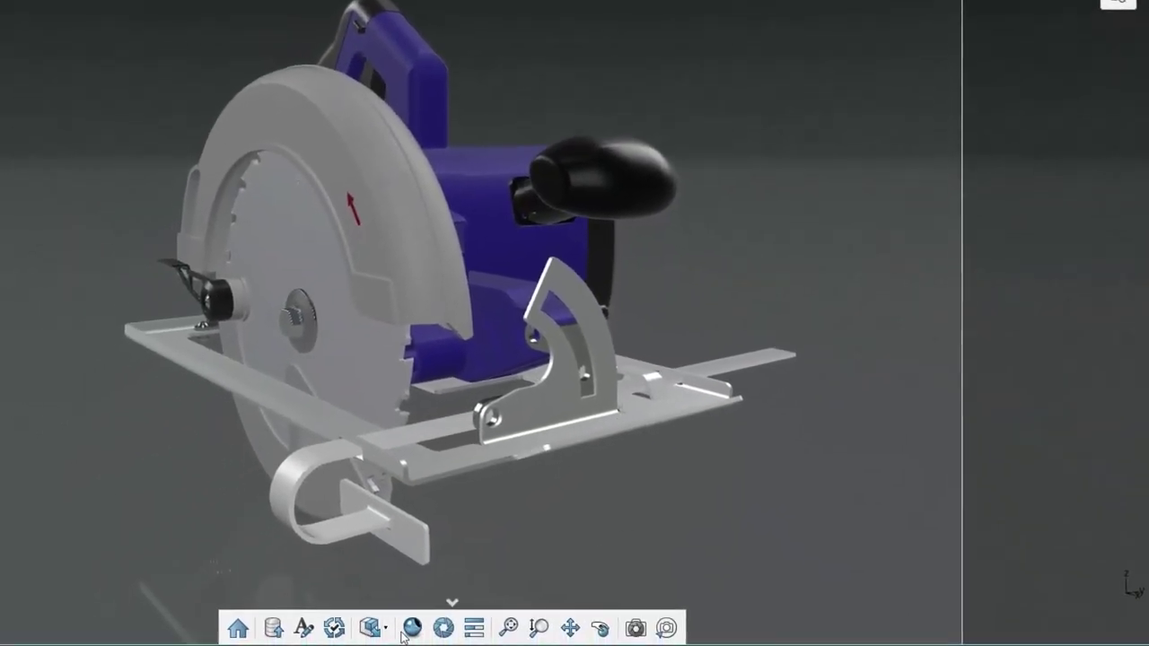
# Step: Turn on the live render preview and frame the blue saw from the front on its blade side
pyautogui.click(410, 628)
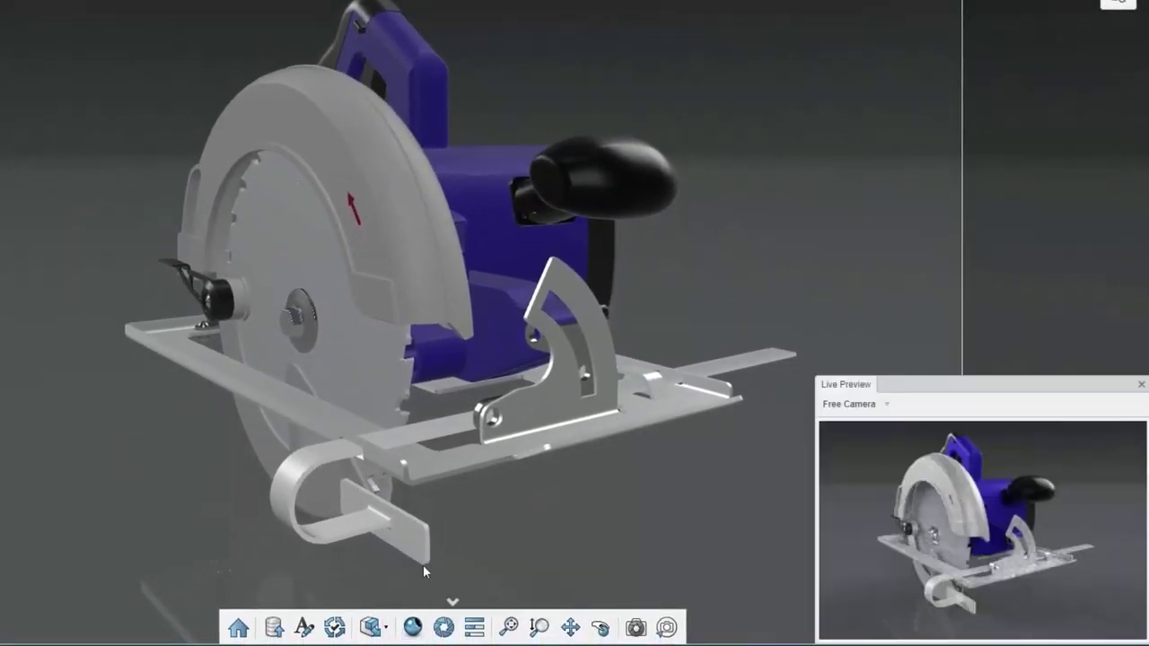
pyautogui.moveTo(525, 536); pyautogui.dragTo(488, 516)
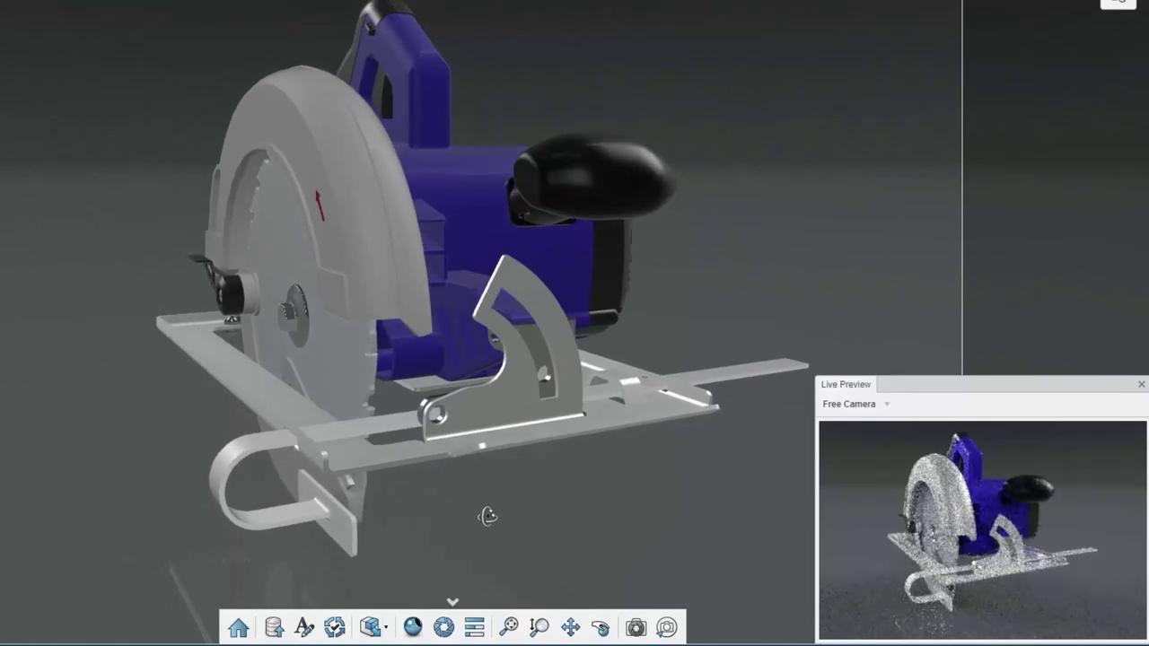
pyautogui.moveTo(477, 507); pyautogui.dragTo(489, 522)
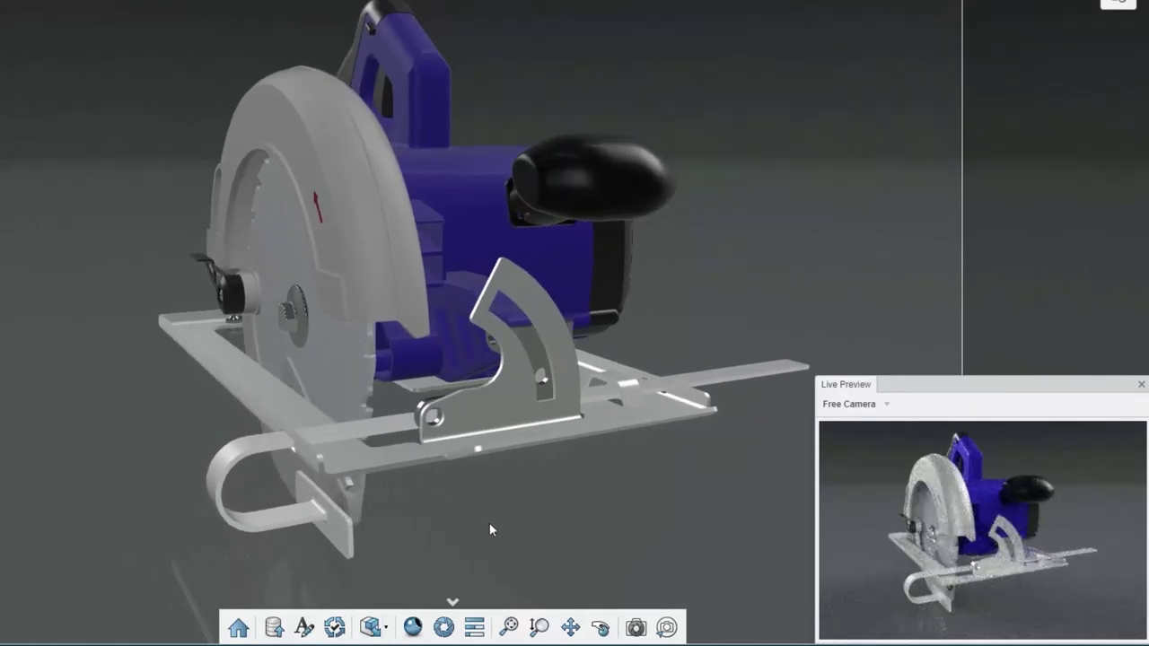
# Step: Unlock the scene camera and set its focal length to 35 and aspect ratio to 16:9 HD Standard
pyautogui.click(635, 629)
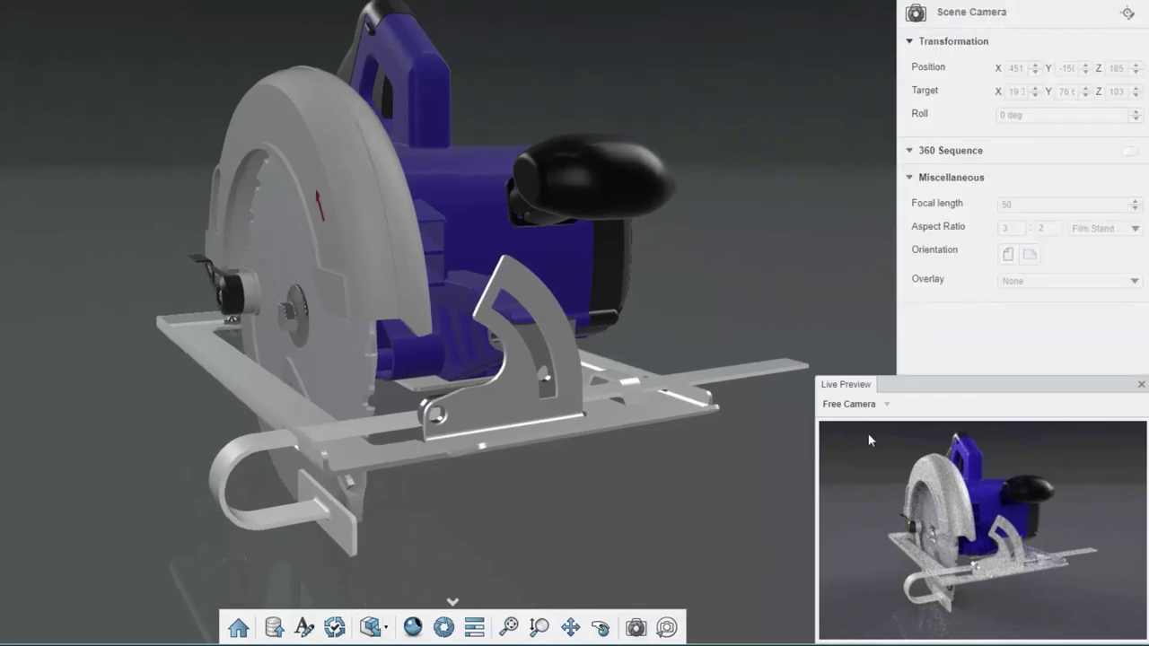
pyautogui.click(1128, 15)
pyautogui.write('35')
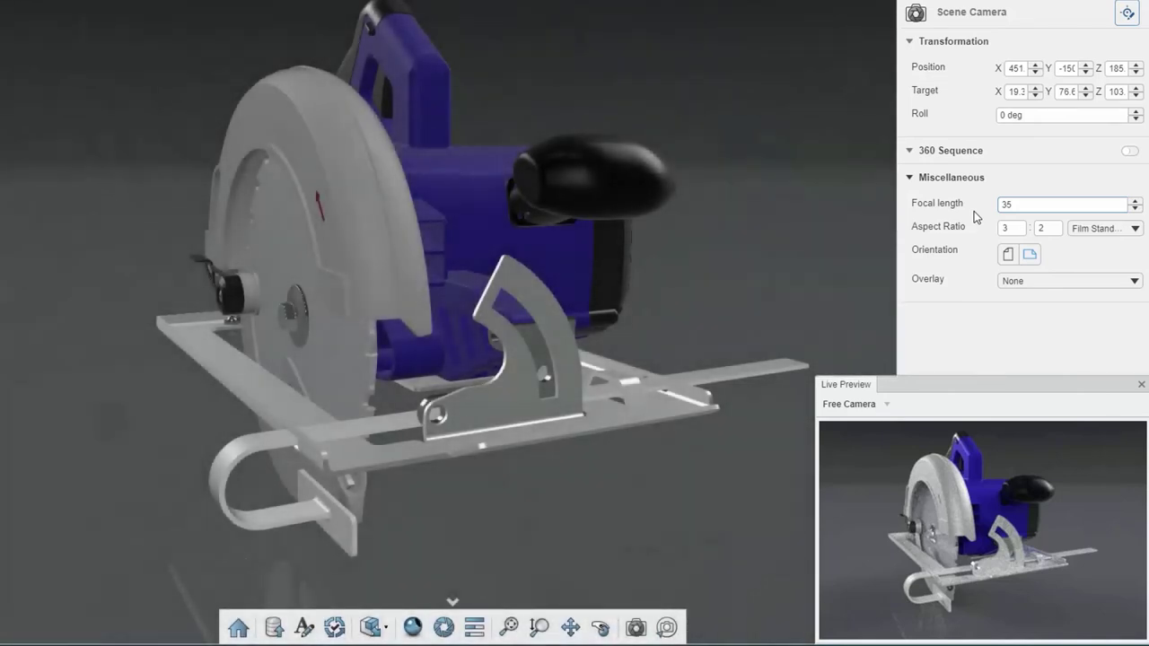
pyautogui.press('Return')
pyautogui.click(1091, 231)
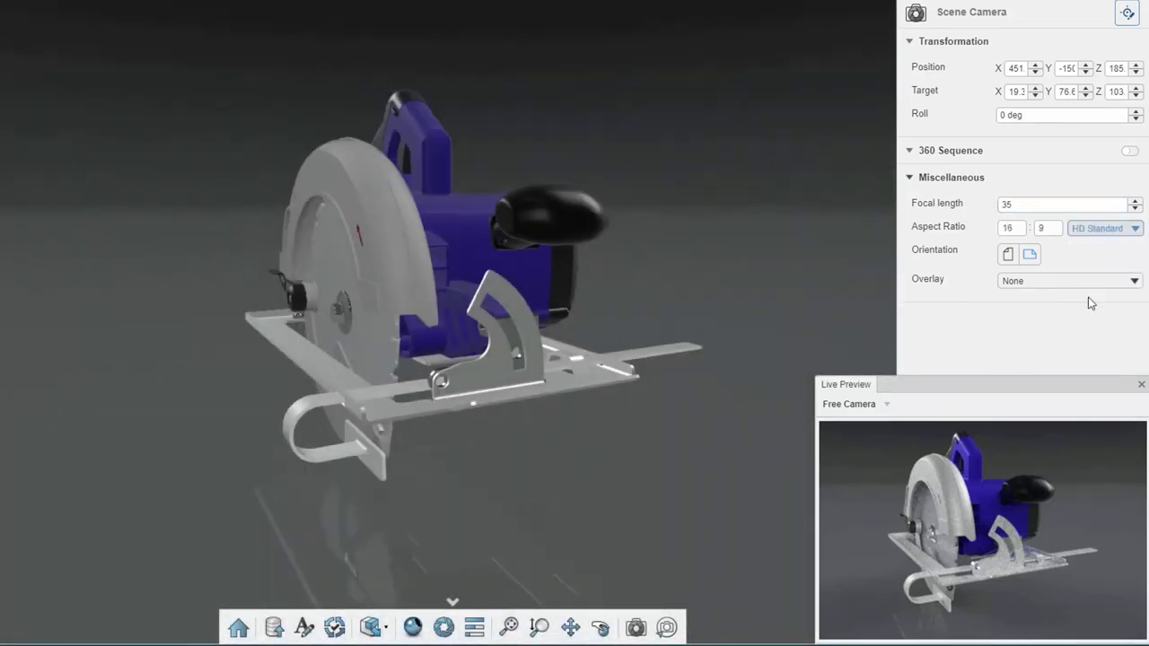
# Step: Submit a High quality PNG render named "Circular Saw (BLUE)" at 1920 x 1080 px and check it in the Job Monitor
pyautogui.scroll(5, 735, 267)
pyautogui.moveTo(724, 256)
pyautogui.mouseDown(button='middle')
pyautogui.moveTo(687, 269)
pyautogui.moveTo(738, 272)
pyautogui.mouseUp(button='middle')
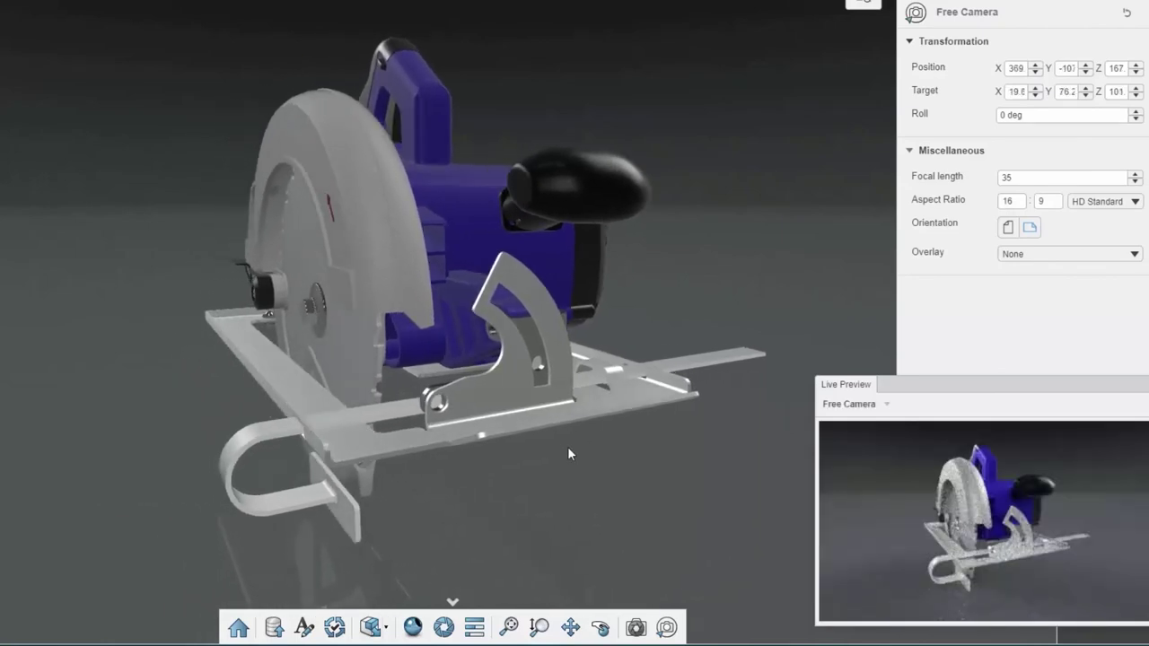
pyautogui.click(443, 630)
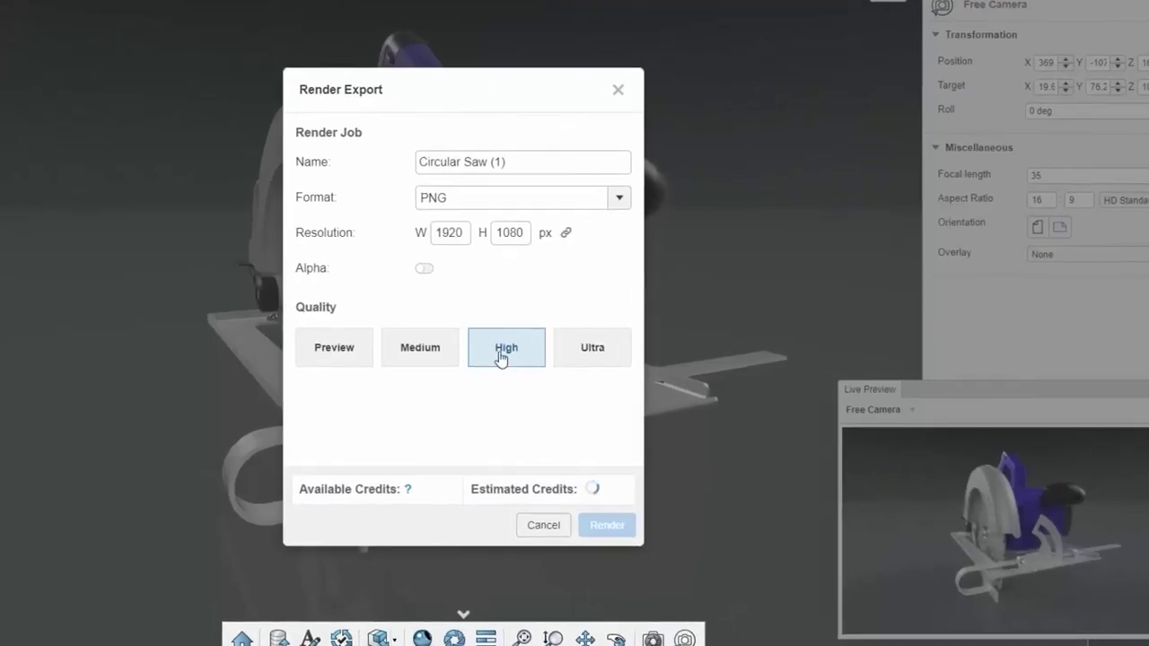
pyautogui.click(508, 161)
pyautogui.press('BackSpace')
pyautogui.press('BackSpace')
pyautogui.write('BLUE)')
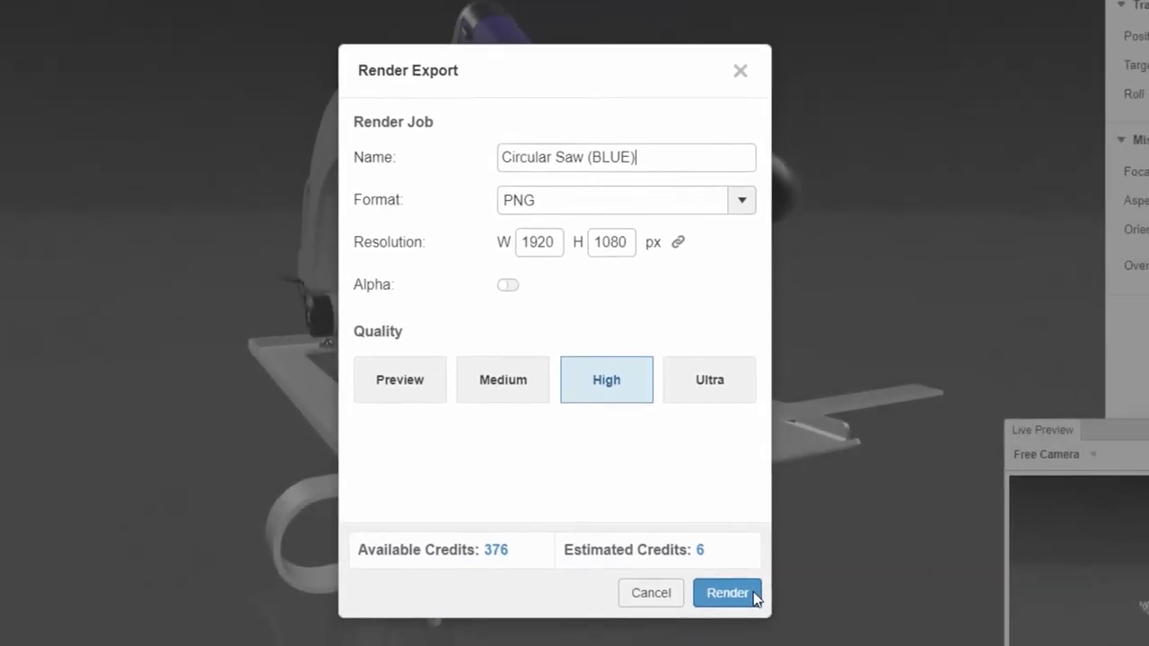
pyautogui.click(760, 606)
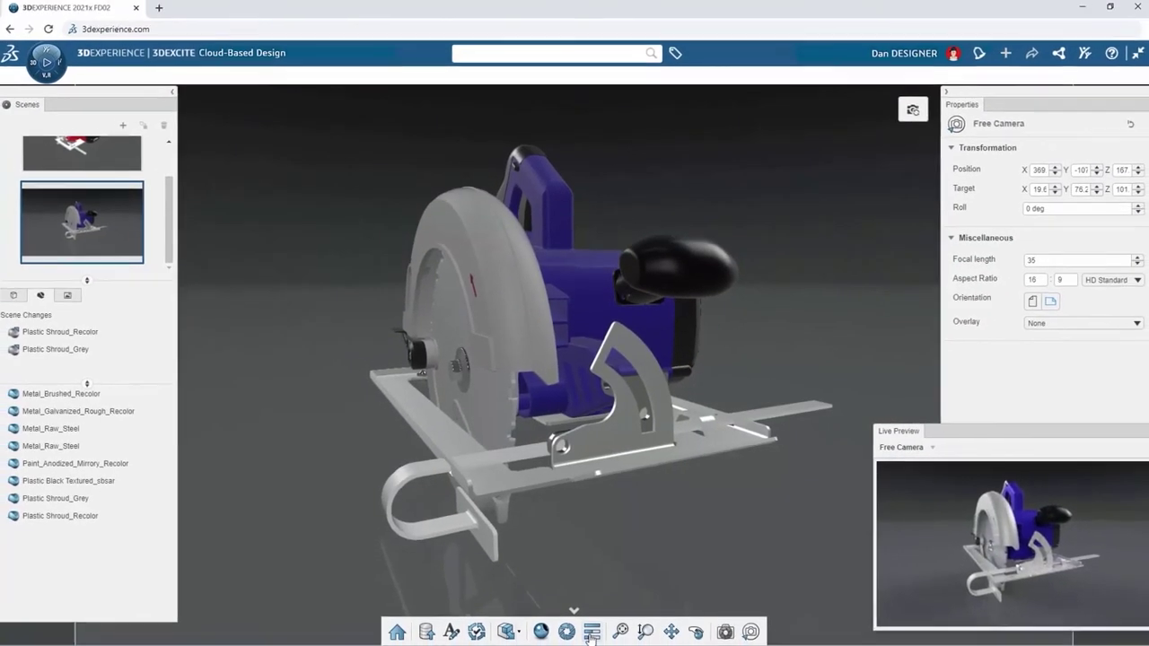
pyautogui.click(590, 639)
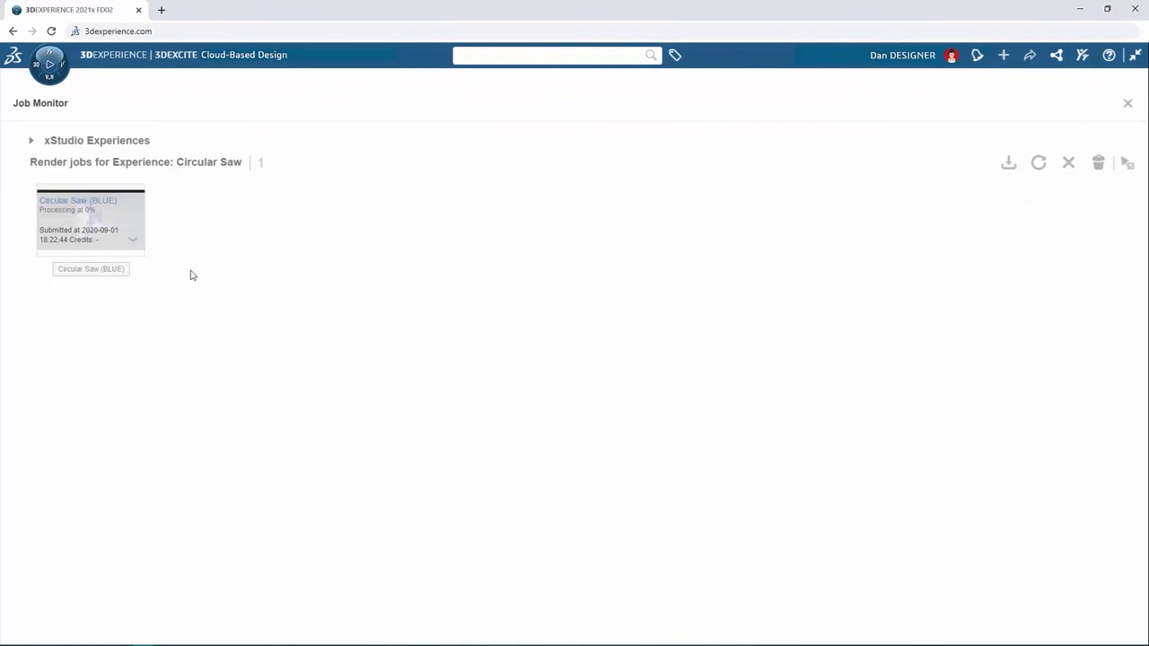
pyautogui.click(1128, 106)
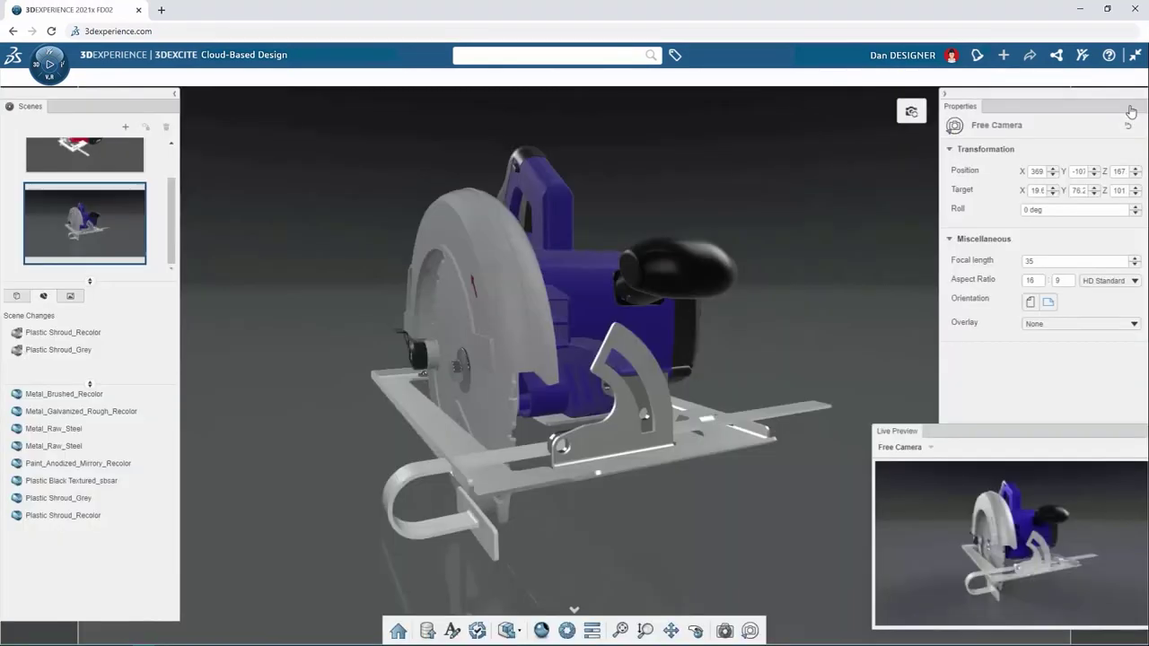
# Step: Switch to the red saw scene, frame the saw from a low angle on its motor side and apply that view to the scene camera
pyautogui.click(108, 159)
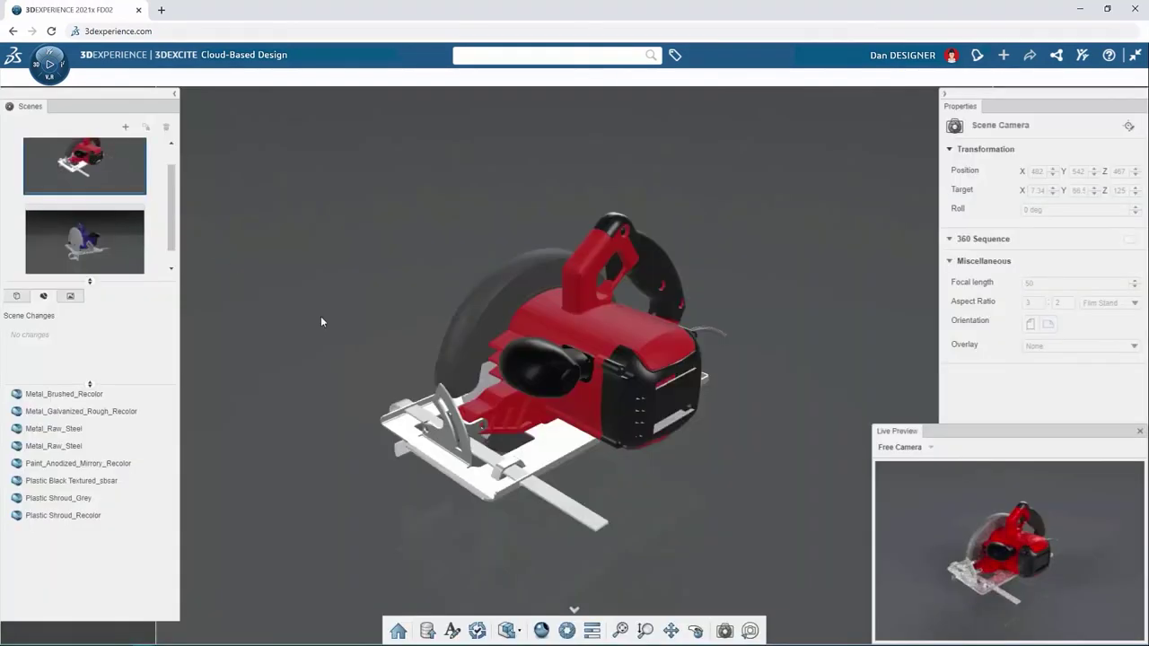
pyautogui.scroll(3, 538, 438)
pyautogui.moveTo(550, 455); pyautogui.dragTo(520, 185, button='middle')
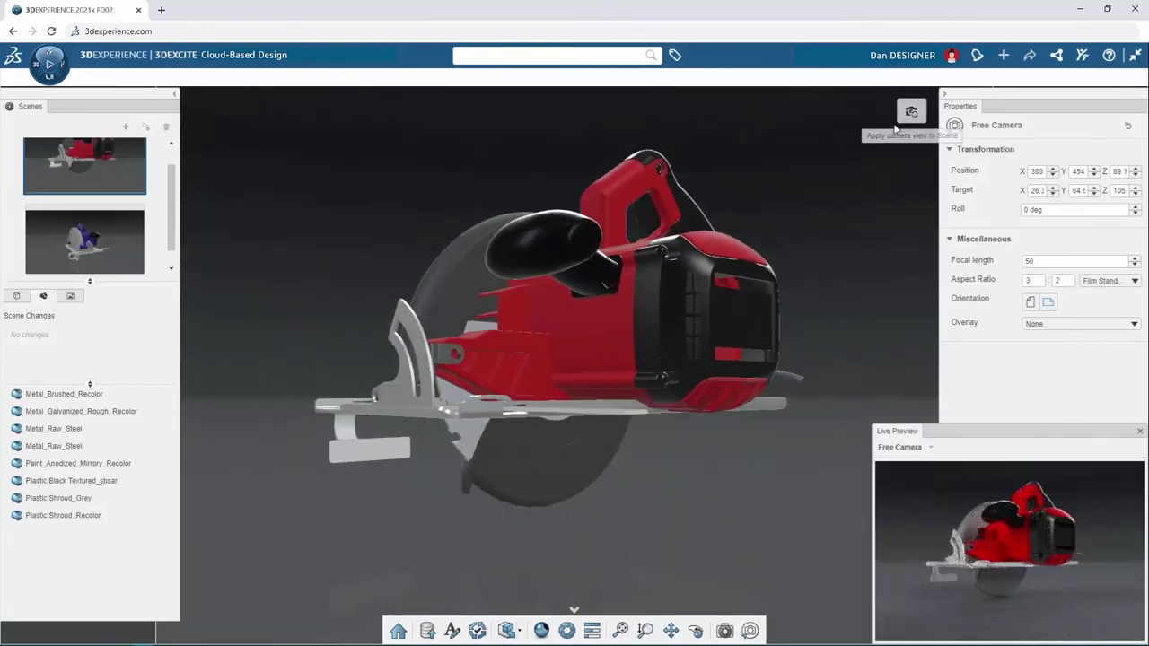
pyautogui.click(724, 630)
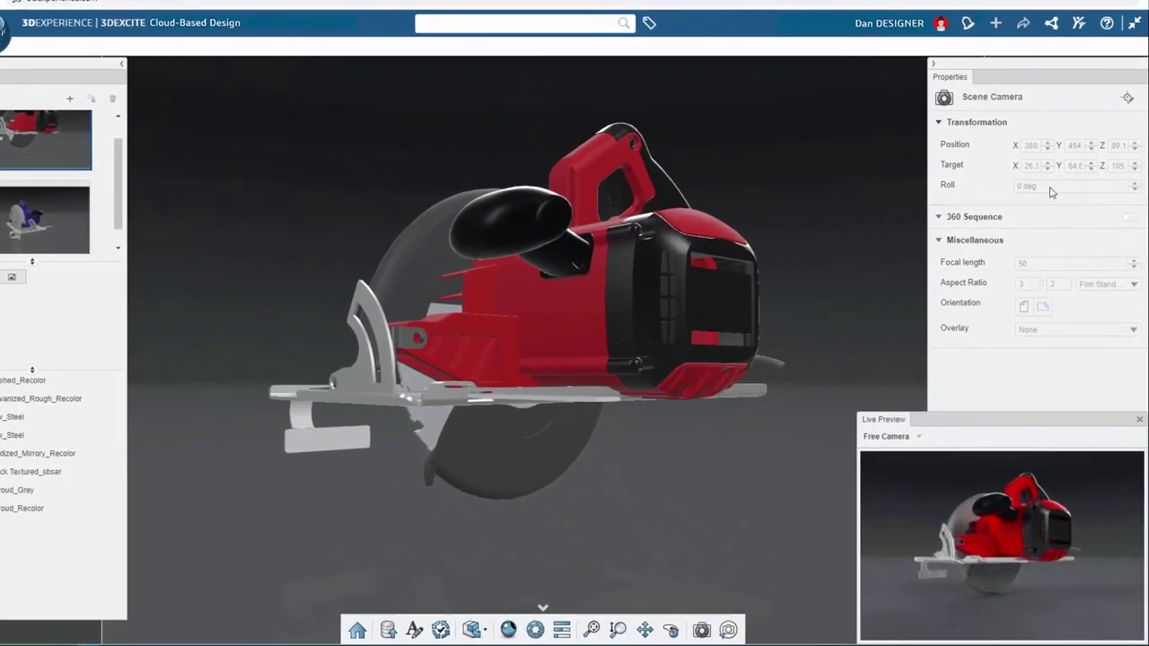
# Step: Unlock the scene camera, turn on its 360 sequence with 20 frames and play the sequence preview
pyautogui.click(1126, 128)
pyautogui.click(1128, 191)
pyautogui.click(955, 339)
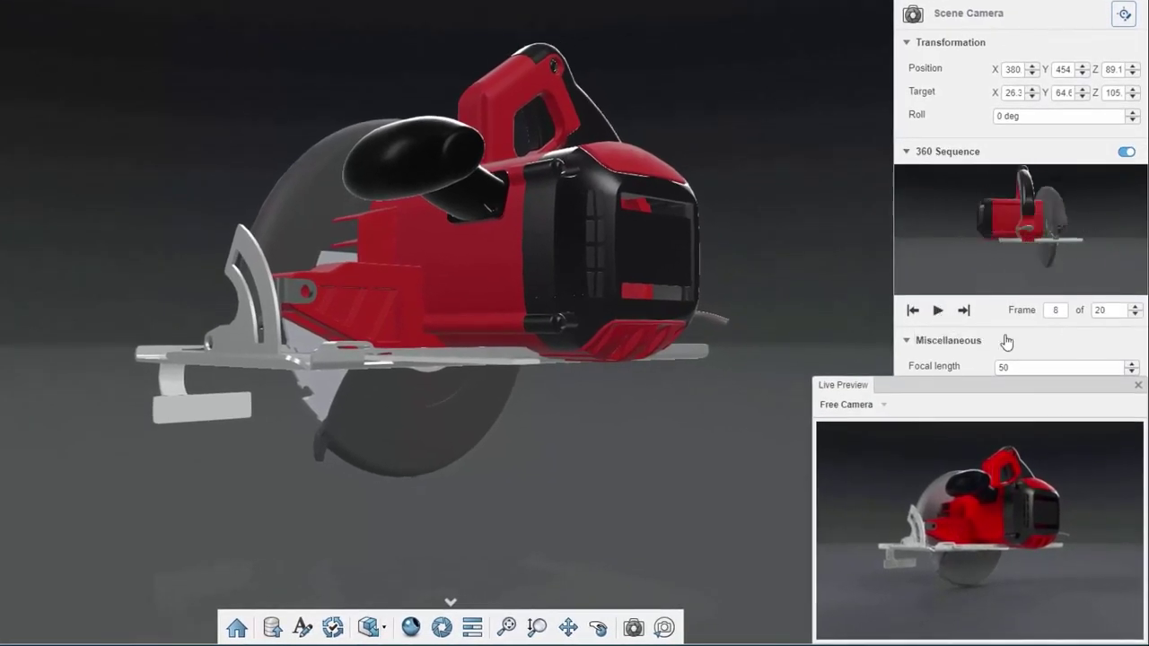
# Step: Close the live preview and submit a High quality PNG render of the 360 sequence at 800 x 533 px
pyautogui.click(1137, 387)
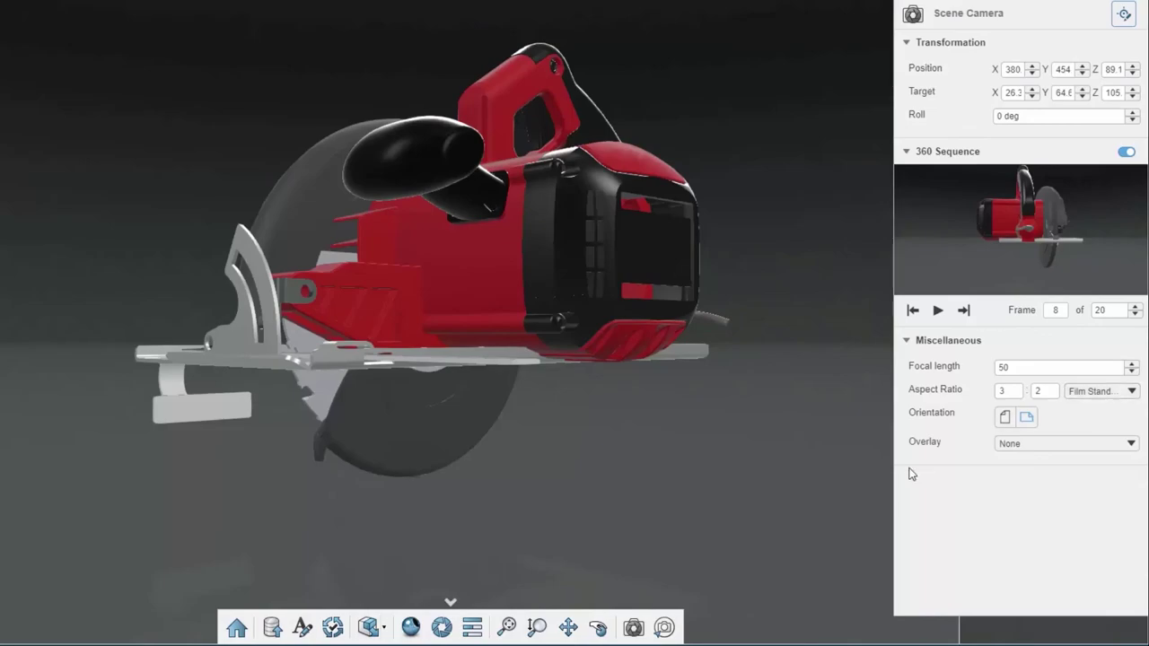
pyautogui.click(444, 629)
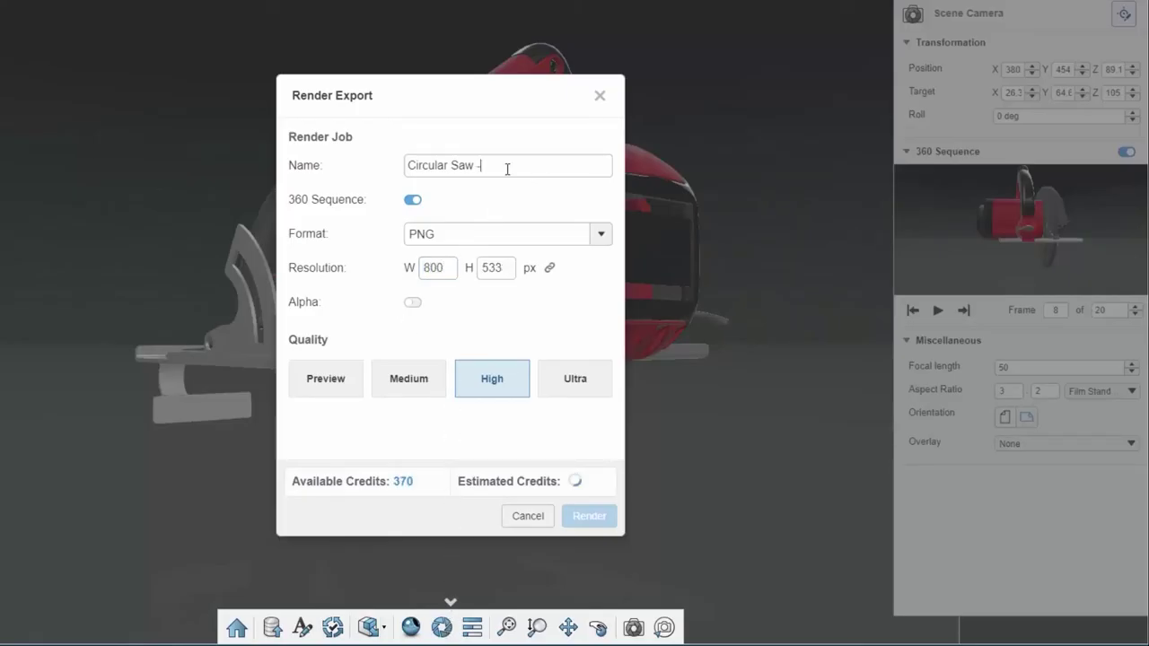
pyautogui.click(584, 517)
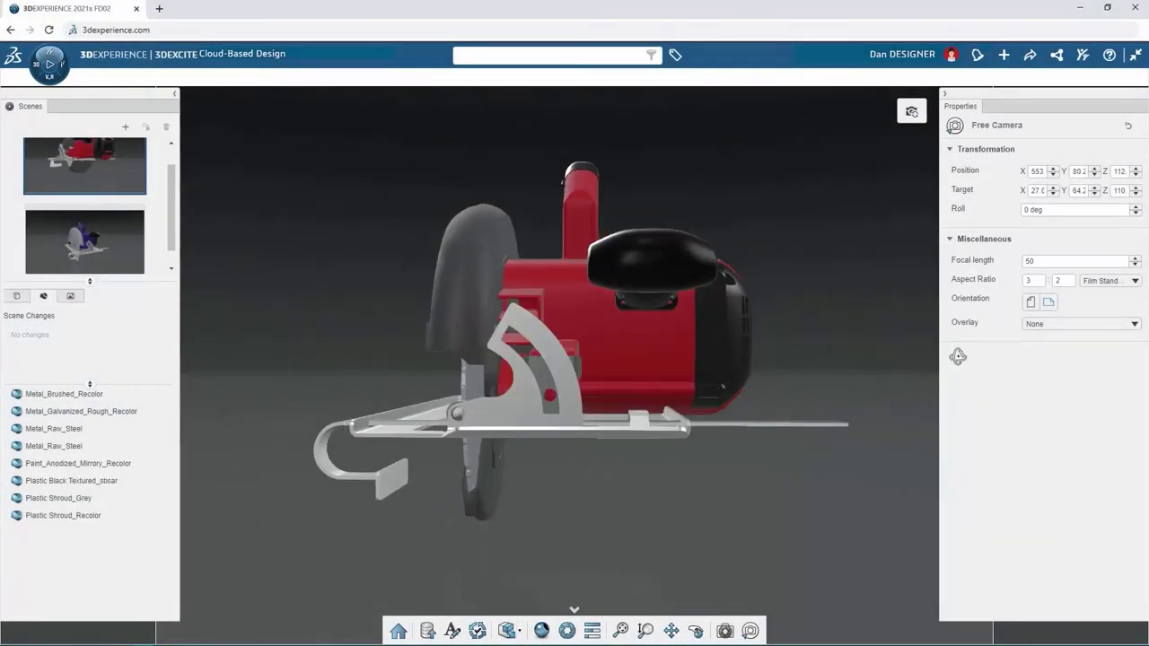
# Step: Search for "saw" and apply the Circular Saw Blade - Scratches and Decals covering material to the saw blade
pyautogui.moveTo(958, 357); pyautogui.dragTo(1137, 369, button='middle')
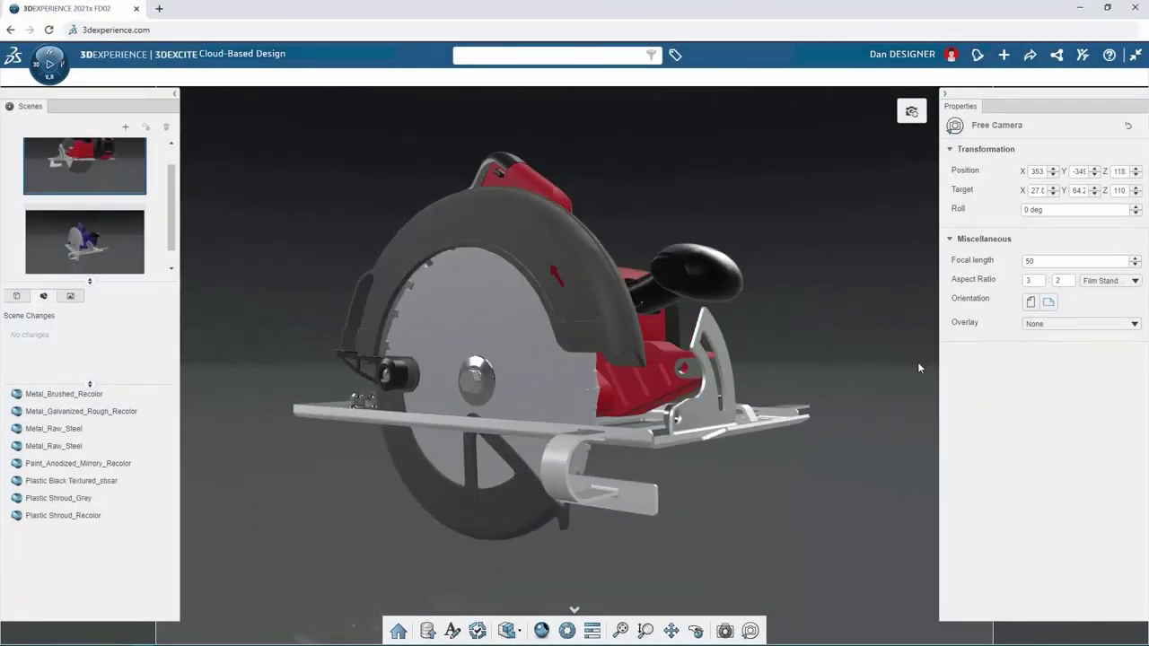
pyautogui.click(510, 310)
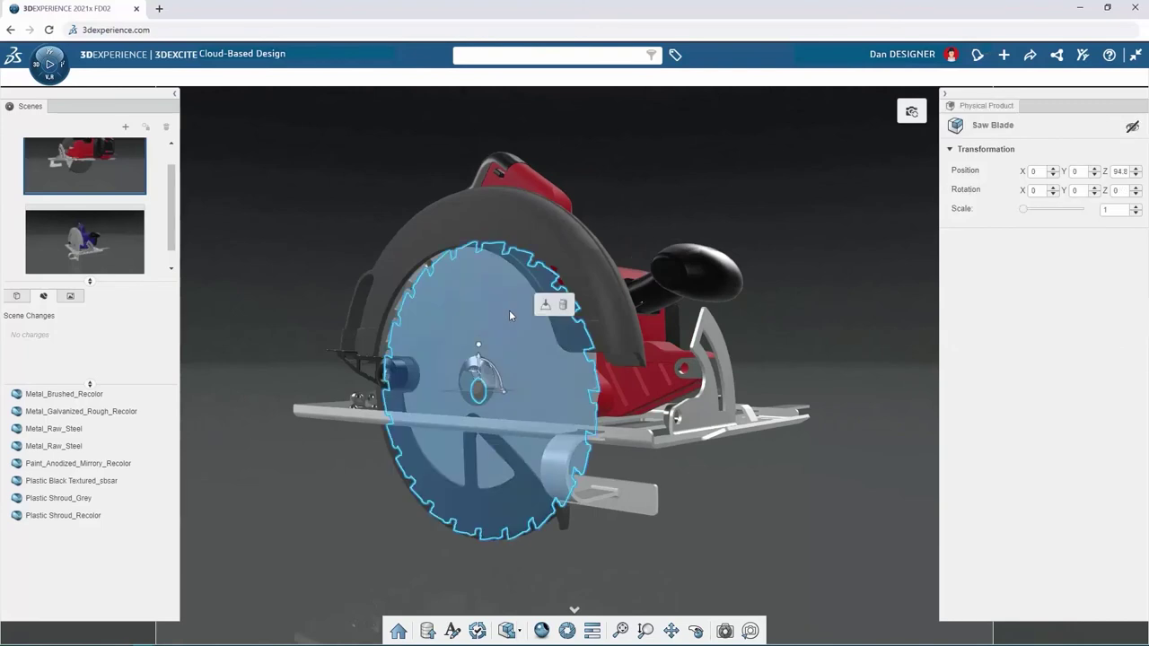
pyautogui.click(489, 56)
pyautogui.write('saw')
pyautogui.press('Return')
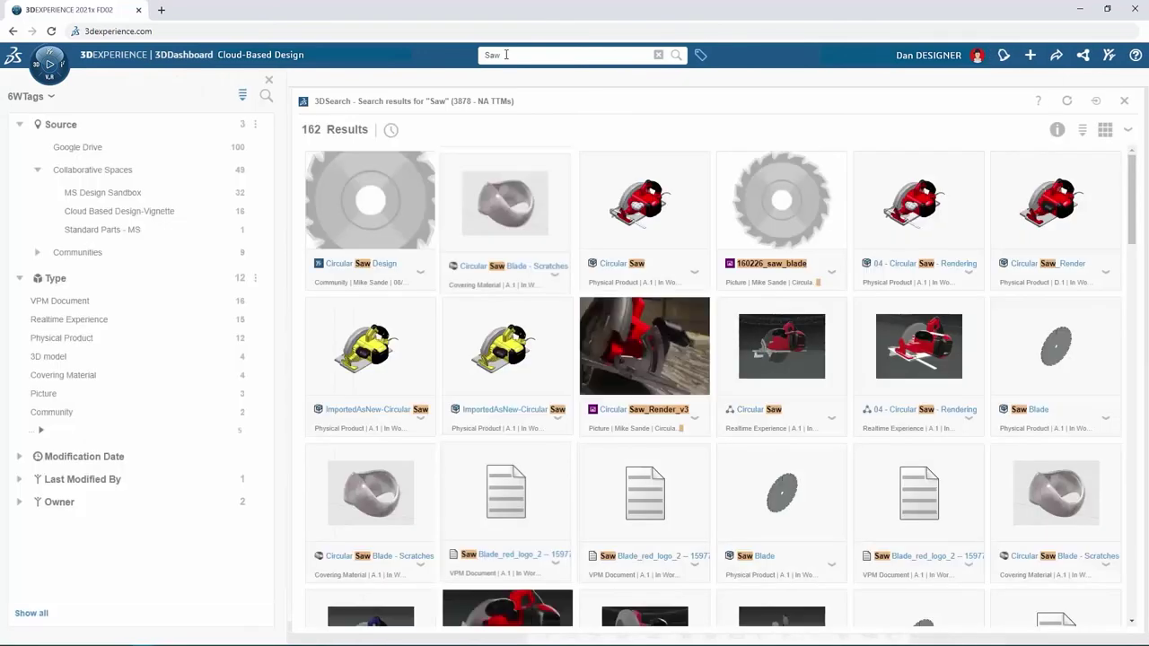
pyautogui.moveTo(1045, 506); pyautogui.dragTo(478, 309)
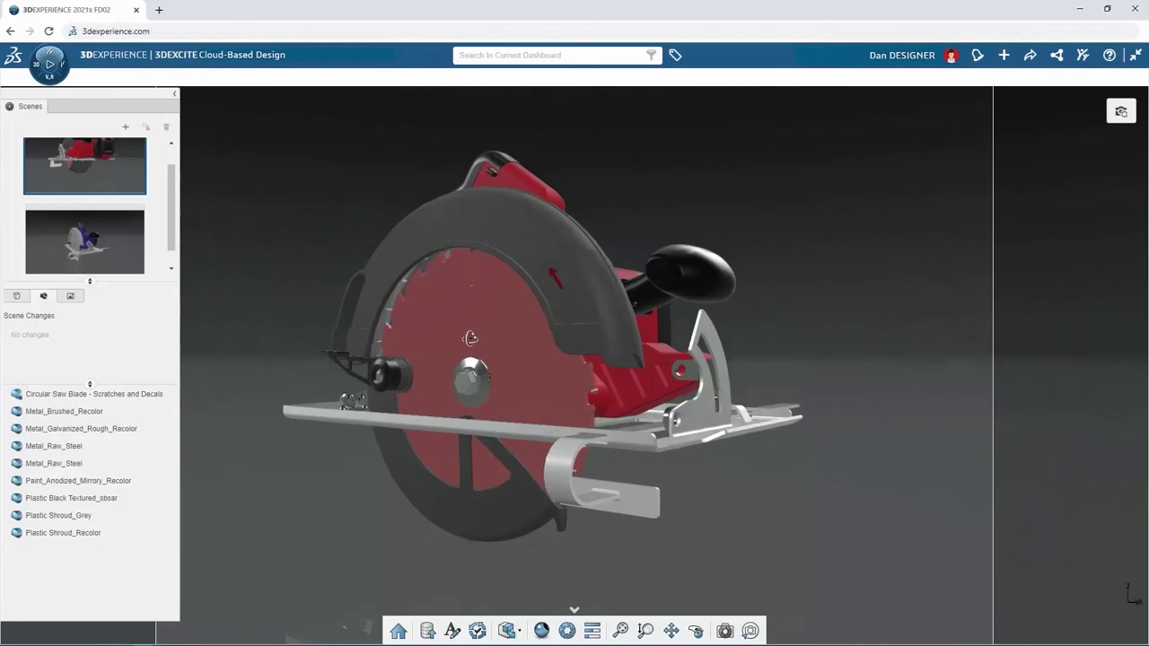
# Step: View the saw from its blade side and examine the blade's scratches and decals in the live render preview
pyautogui.moveTo(470, 336); pyautogui.dragTo(906, 360, button='middle')
pyautogui.scroll(3, 555, 411)
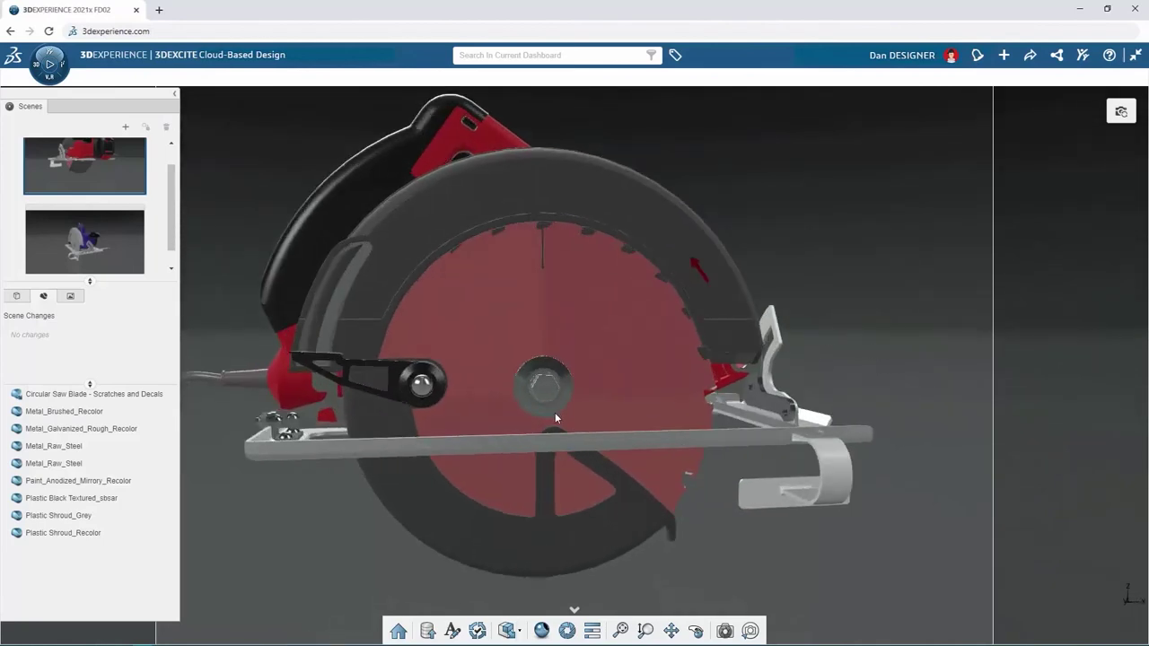
pyautogui.click(542, 628)
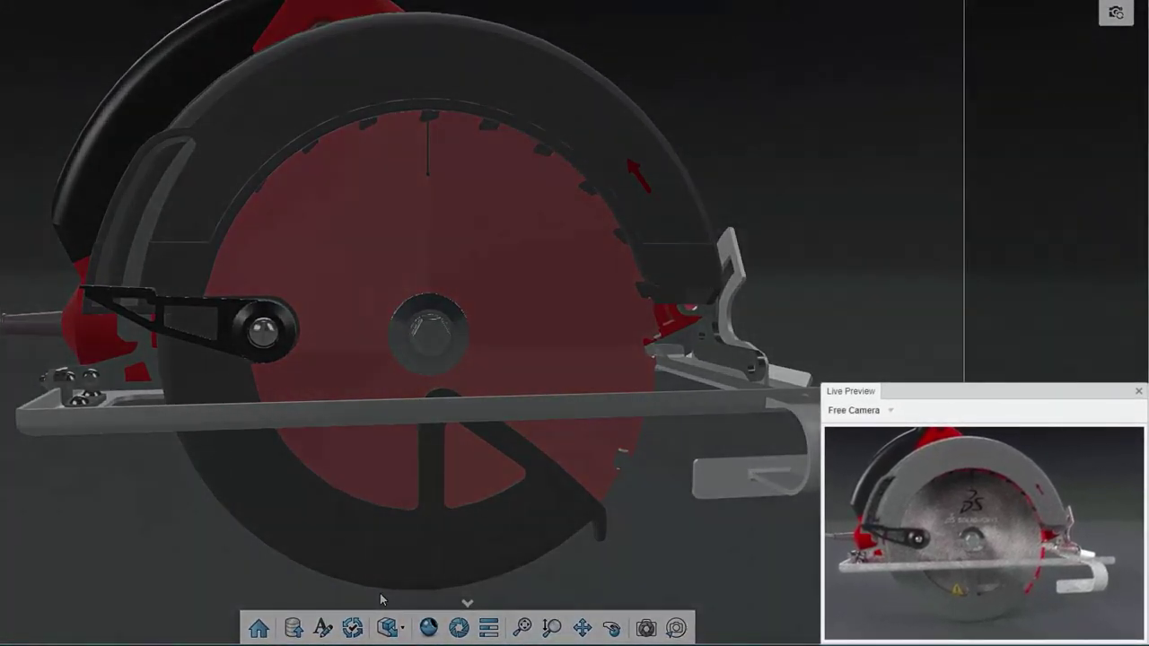
pyautogui.scroll(-3, 380, 593)
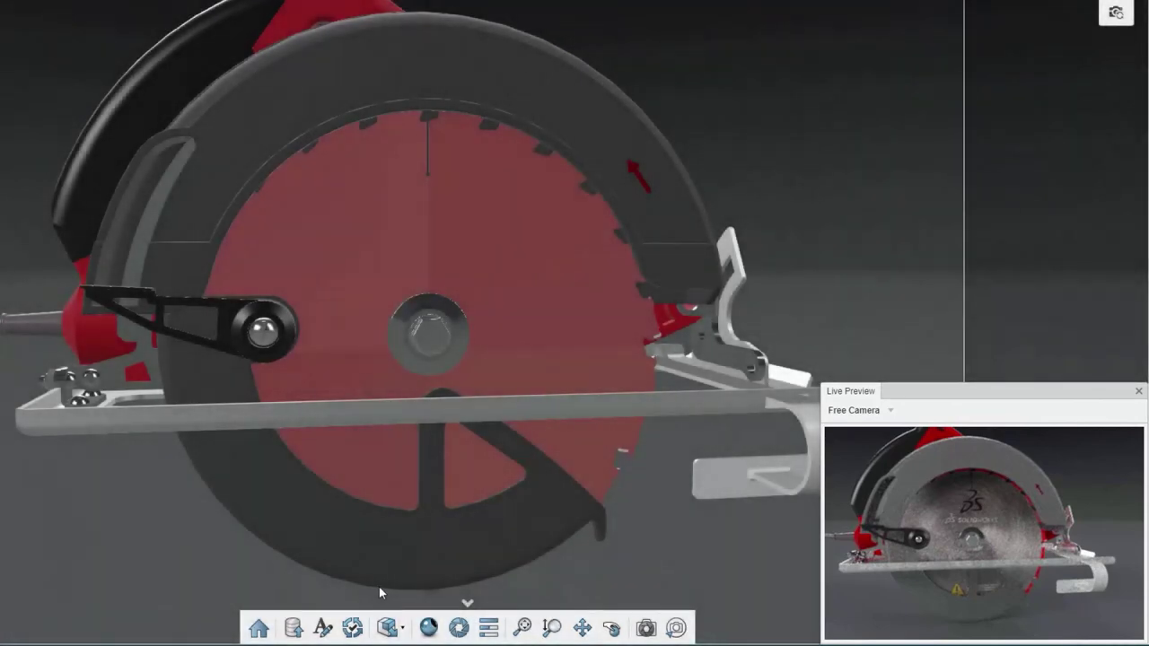
pyautogui.scroll(-3, 447, 329)
pyautogui.moveTo(659, 323); pyautogui.dragTo(771, 332)
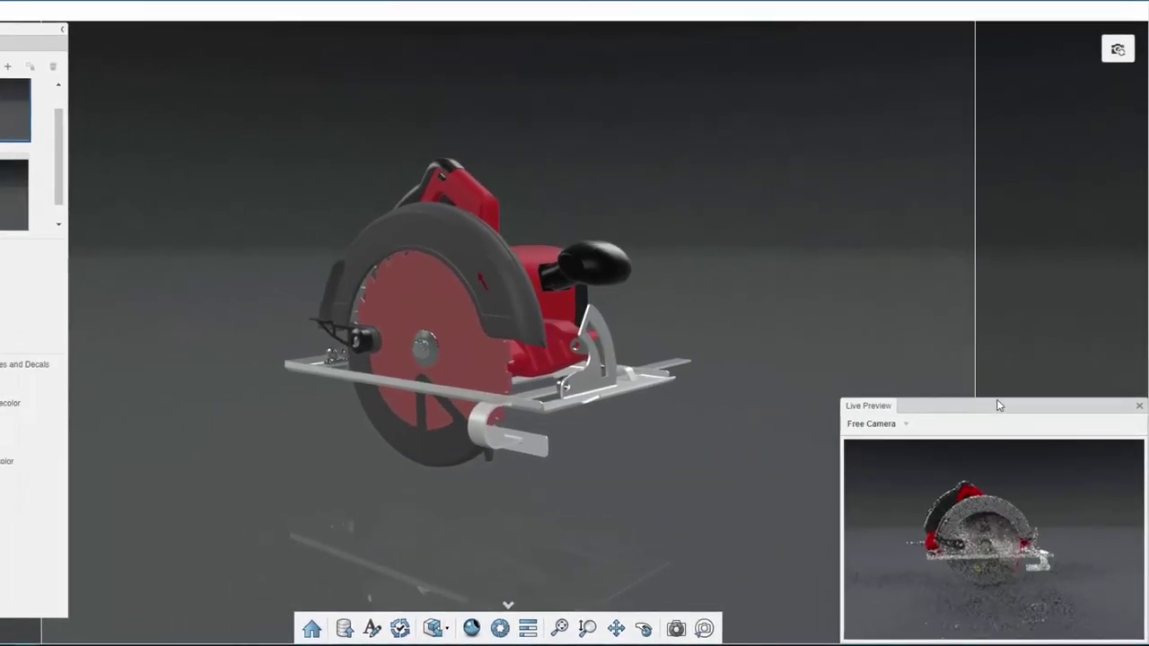
# Step: Search for "Work SHop" and add the Planked Workshop Table to the scene beneath the saw
pyautogui.click(496, 56)
pyautogui.write('Work SHop')
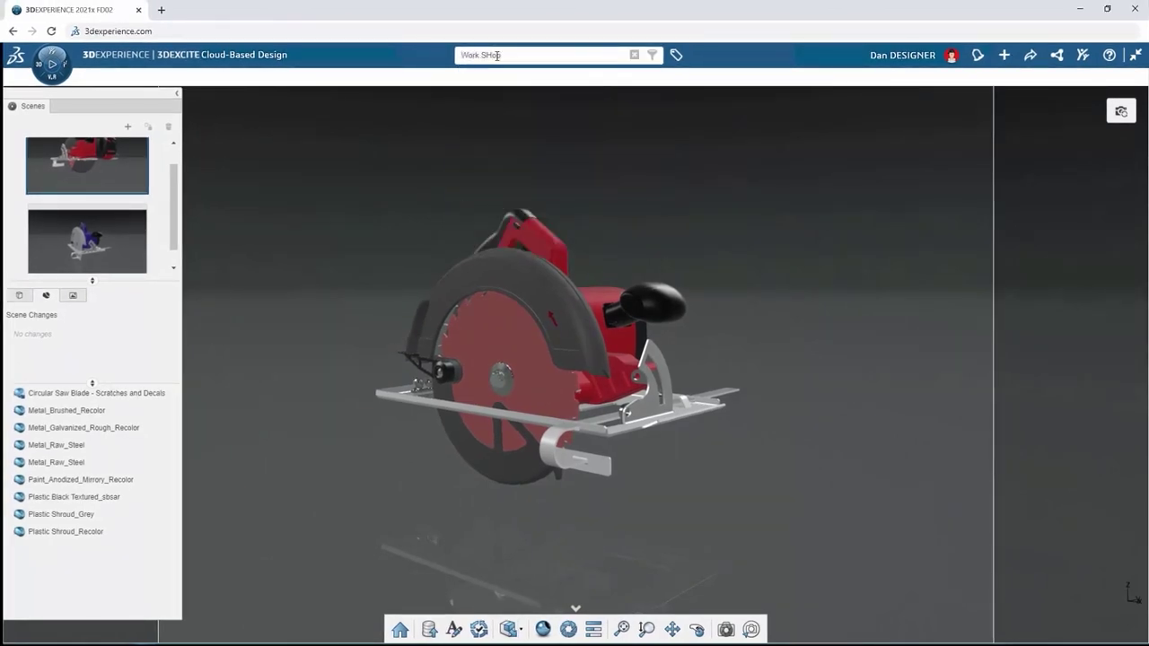
pyautogui.press('Return')
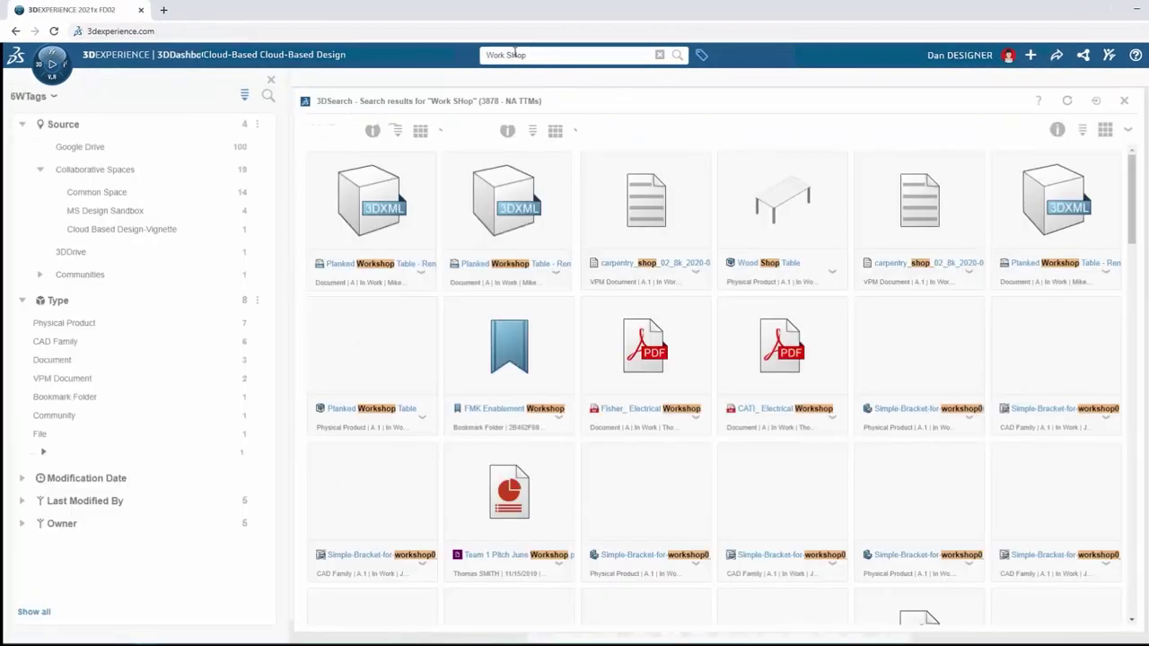
pyautogui.moveTo(372, 345); pyautogui.dragTo(498, 262)
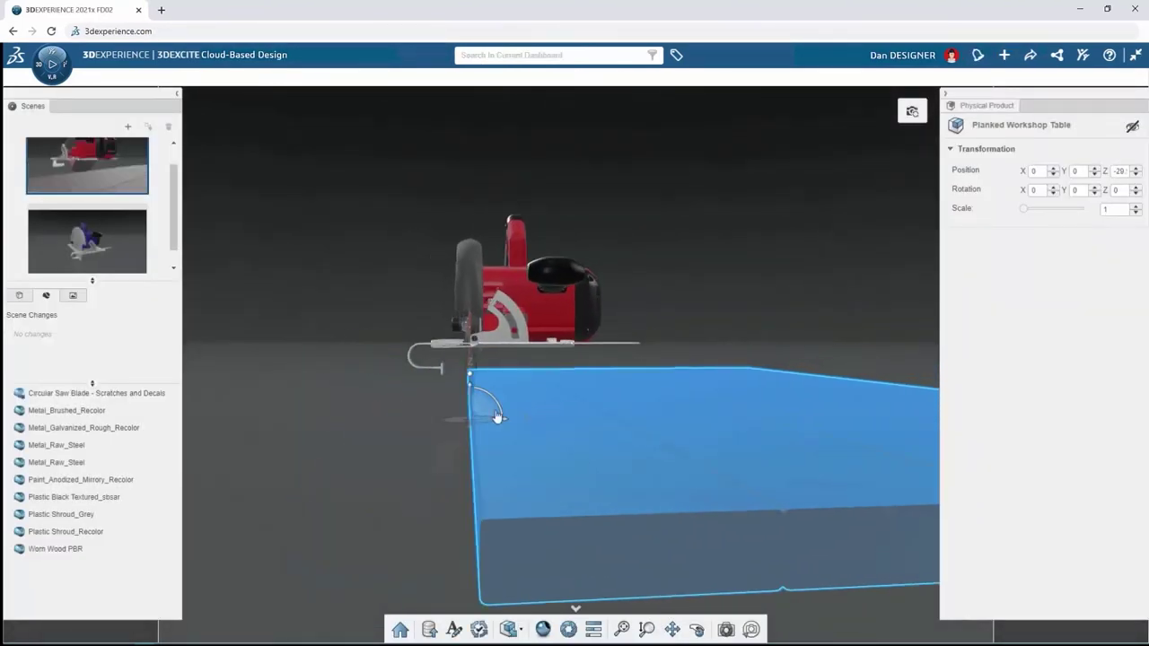
pyautogui.click(411, 462)
# Step: Search for "Ambience", apply a workshop ambience environment to the scene and set its ground offset to -400
pyautogui.click(516, 55)
pyautogui.write('Ambience')
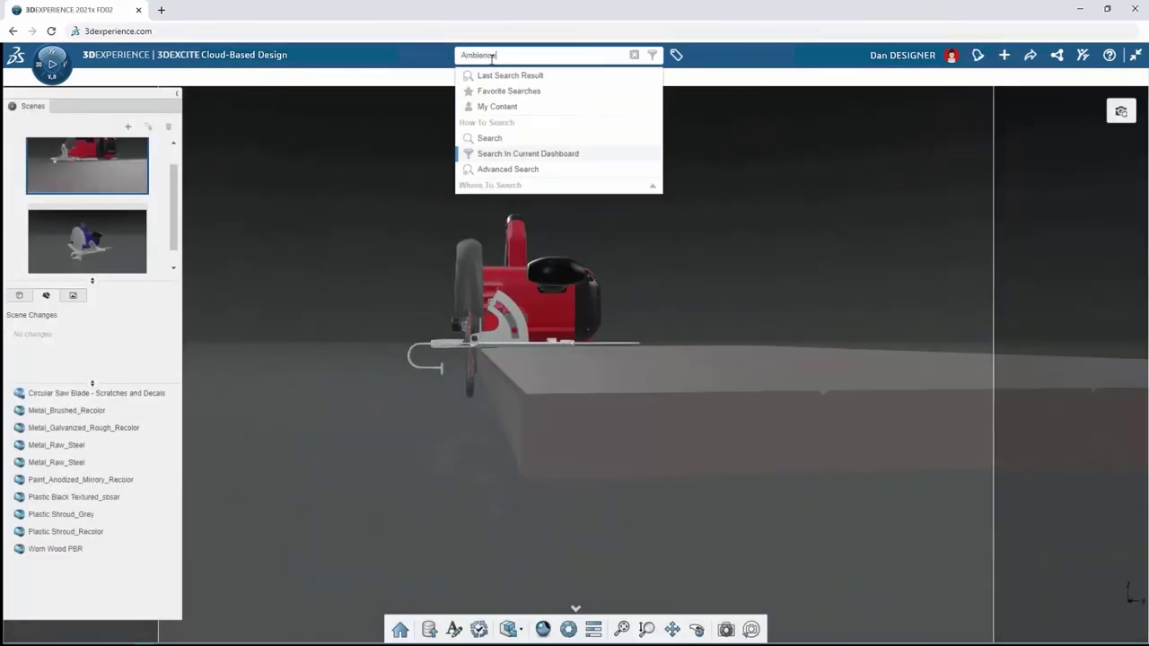
pyautogui.press('Return')
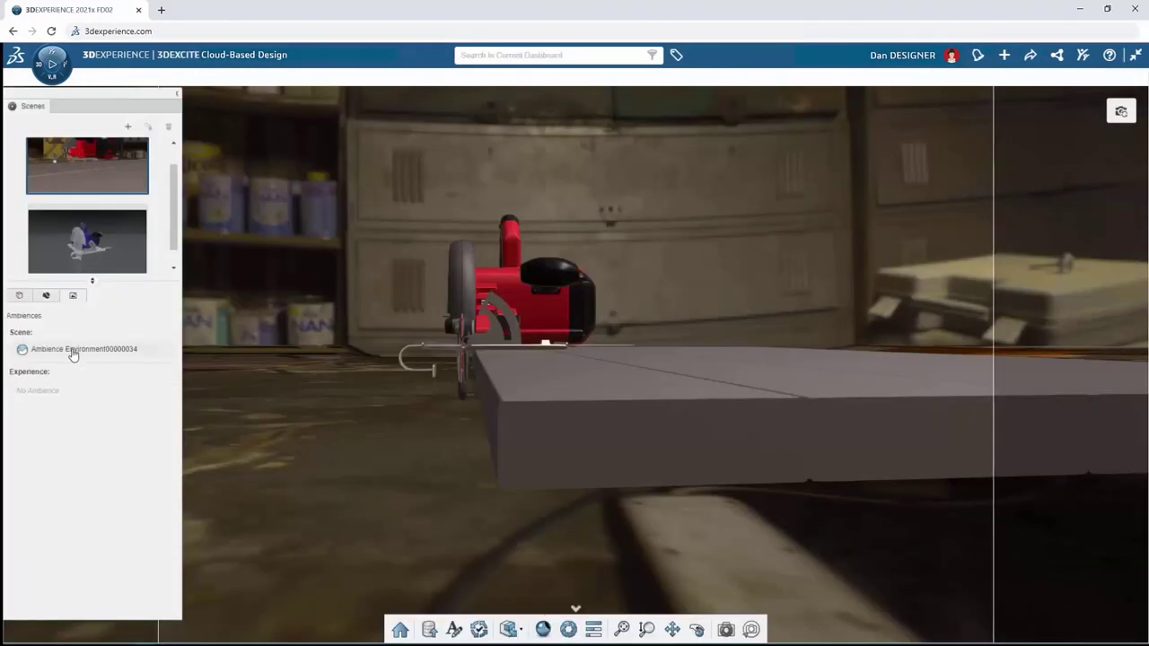
pyautogui.click(73, 350)
pyautogui.click(1135, 488)
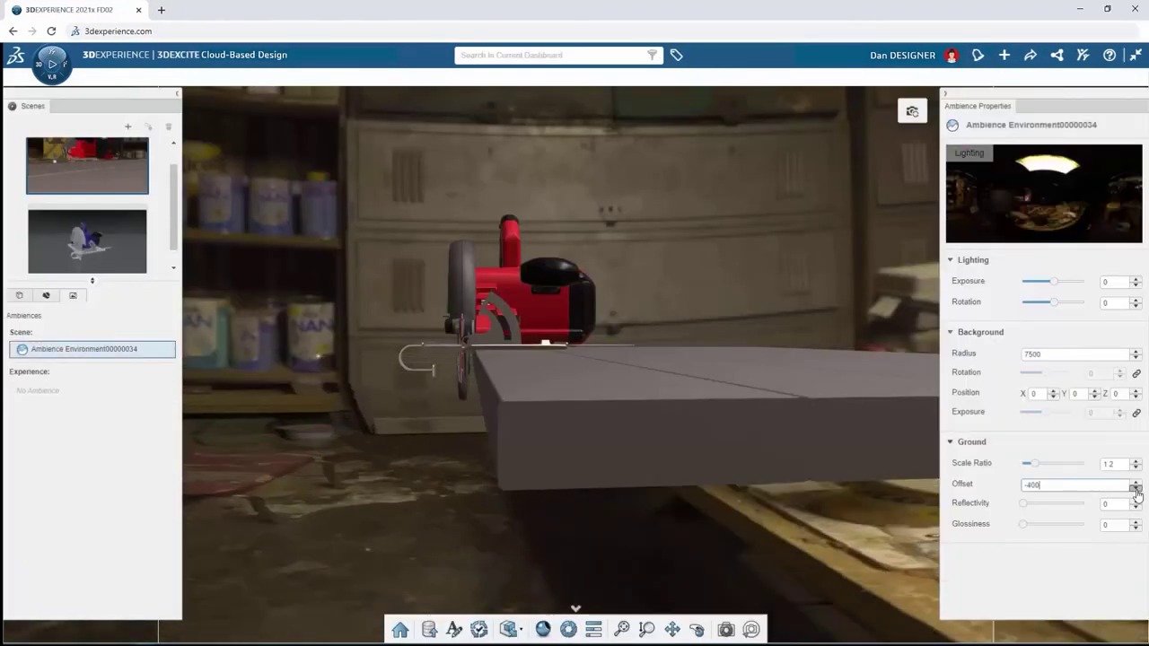
# Step: Frame the saw close up on the table, turn on the live preview and set the ambience lighting exposure to 1.2
pyautogui.moveTo(718, 377); pyautogui.dragTo(810, 332, button='middle')
pyautogui.scroll(3, 840, 344)
pyautogui.click(542, 629)
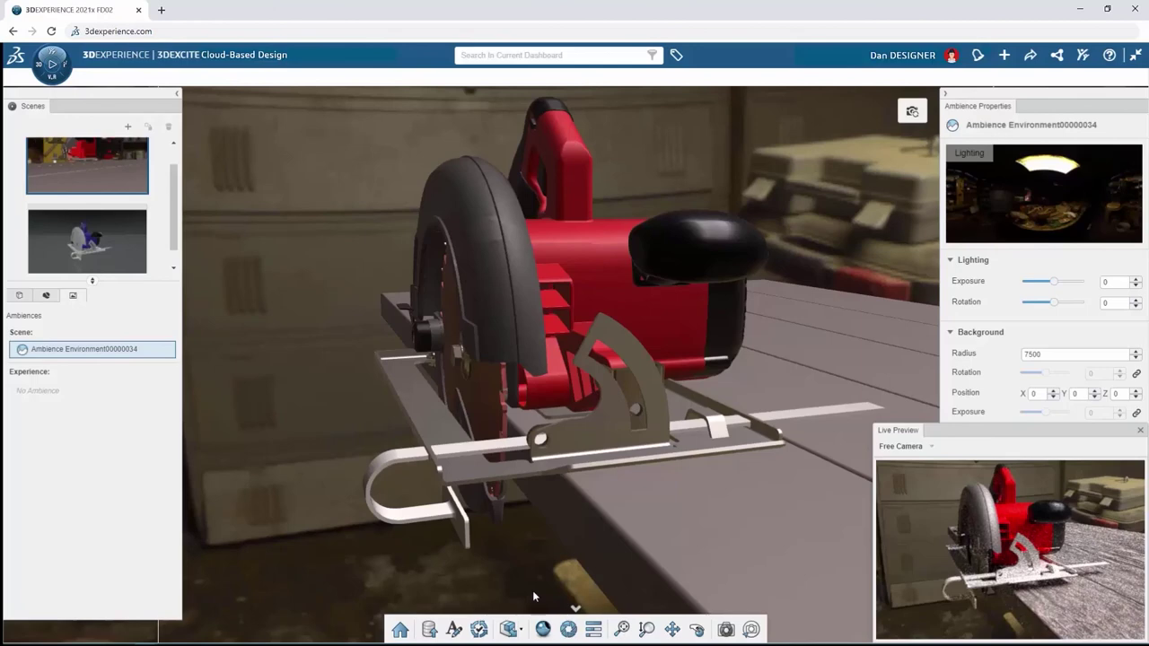
pyautogui.moveTo(1053, 281); pyautogui.dragTo(1058, 280)
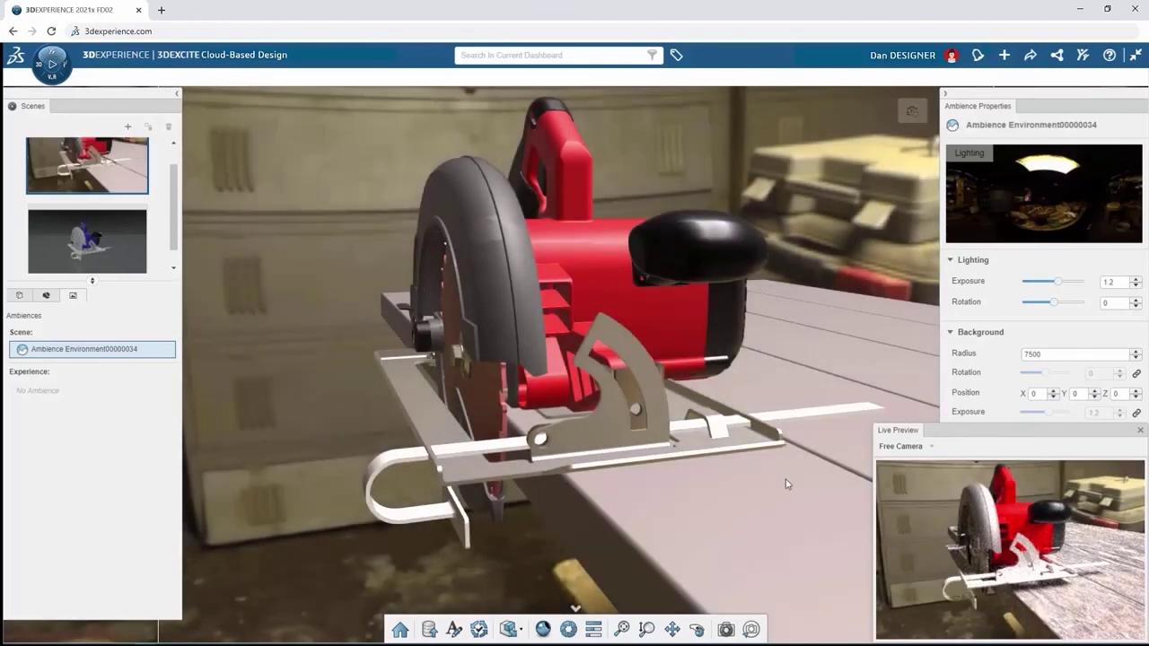
# Step: Unlock the scene camera, set its focal length to 35 and aspect ratio to 16:9 HD Standard, and turn off the 360 sequence
pyautogui.click(726, 629)
pyautogui.click(1127, 127)
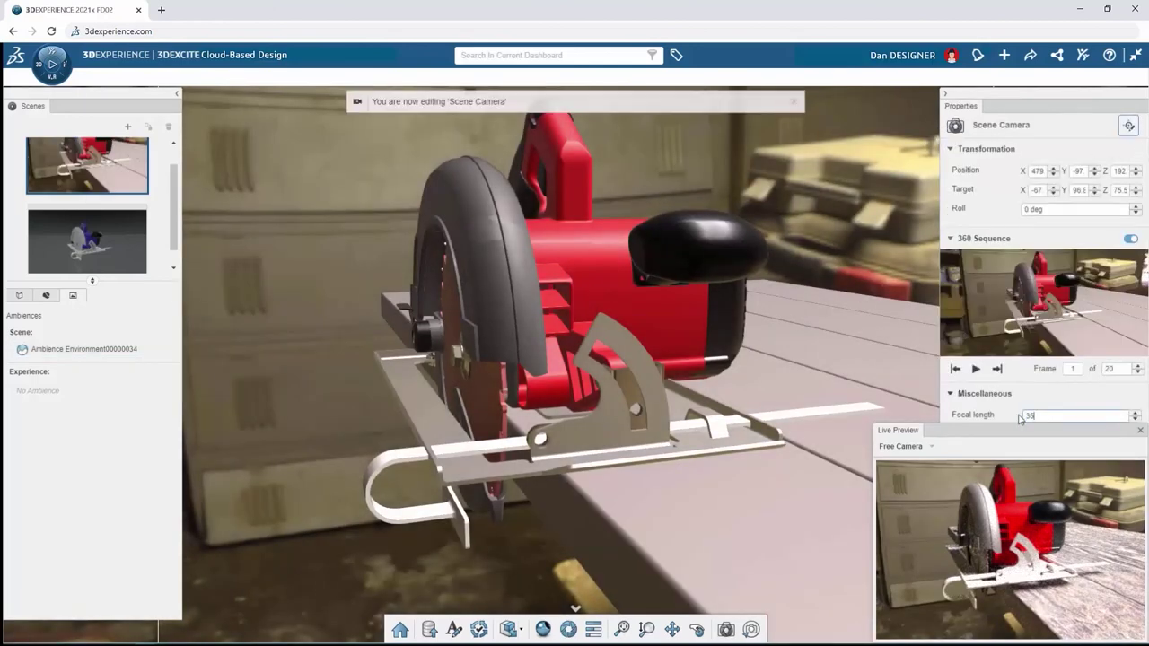
pyautogui.press('Return')
# Step: Set up an Ultra quality PNG render of the workshop scene at 3400 x 1913 px
pyautogui.click(751, 629)
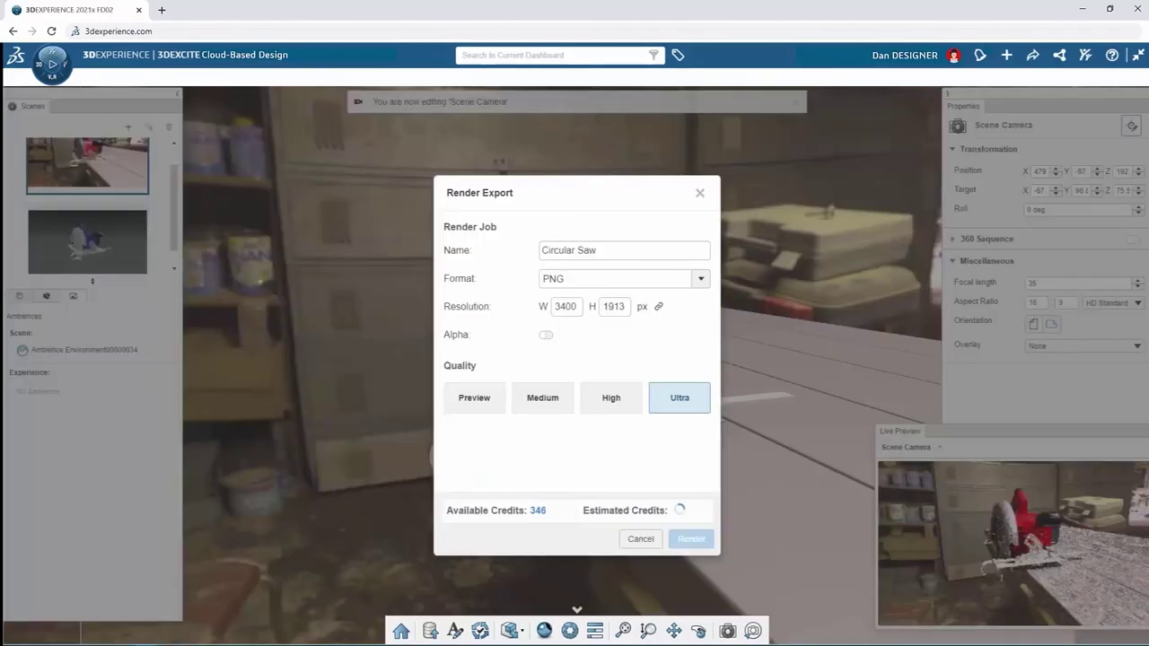